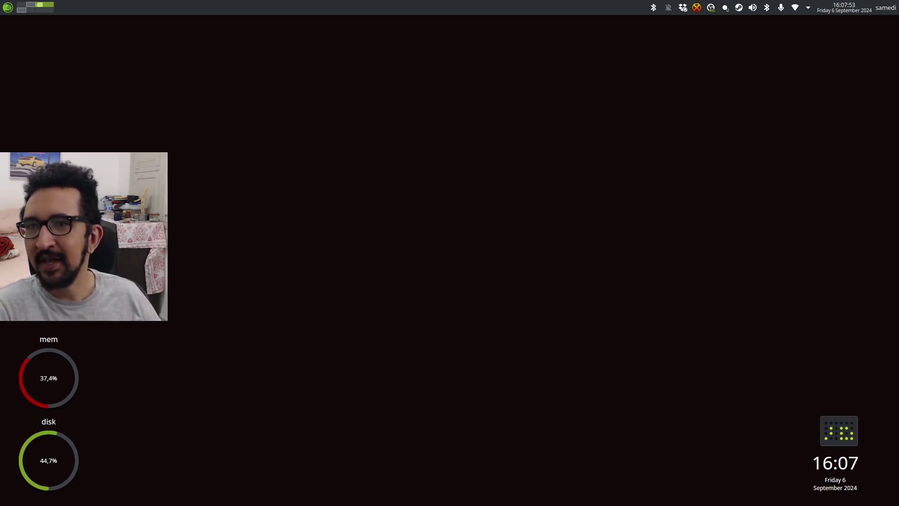
Examine the Lowpoly Mustang Shelby GT-H model and its description and license details on its Sketchfab page
{"action": "left_click_drag", "start_coordinate": [0, 64], "coordinate": [296, 40]}
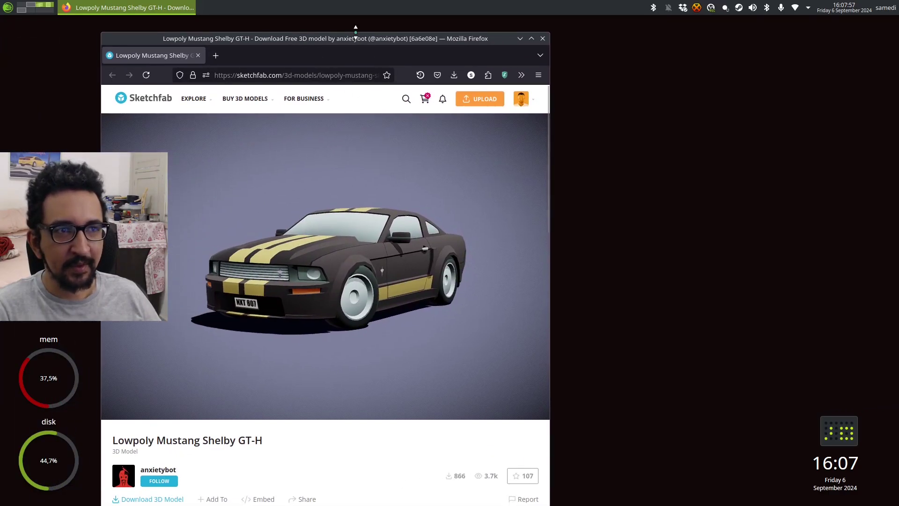
{"action": "left_click_drag", "start_coordinate": [355, 32], "coordinate": [355, 57]}
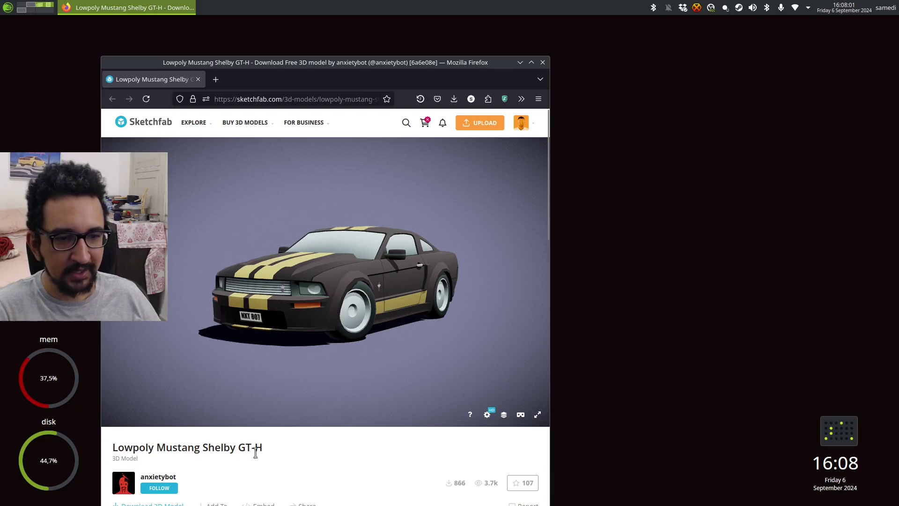
{"action": "scroll", "coordinate": [227, 412], "scroll_direction": "down", "scroll_amount": 3}
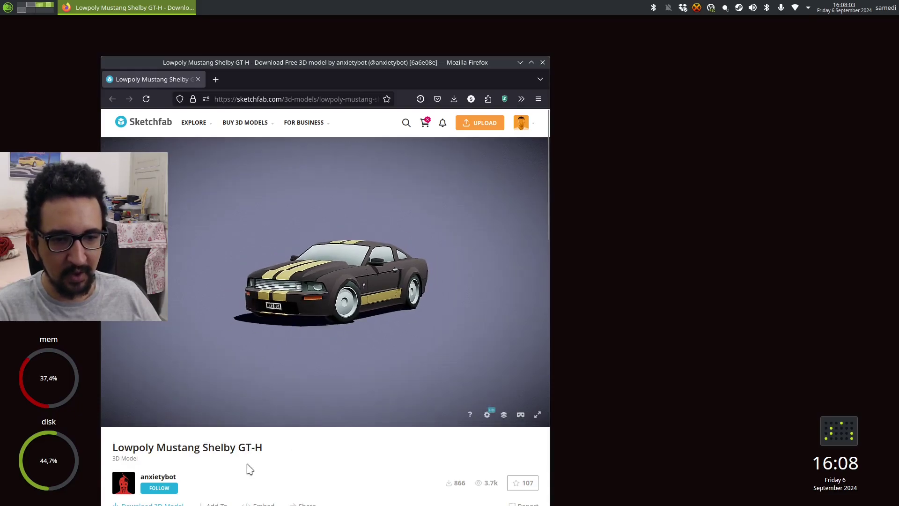
{"action": "scroll", "coordinate": [250, 469], "scroll_direction": "down", "scroll_amount": 5}
{"action": "scroll", "coordinate": [302, 275], "scroll_direction": "up", "scroll_amount": 6}
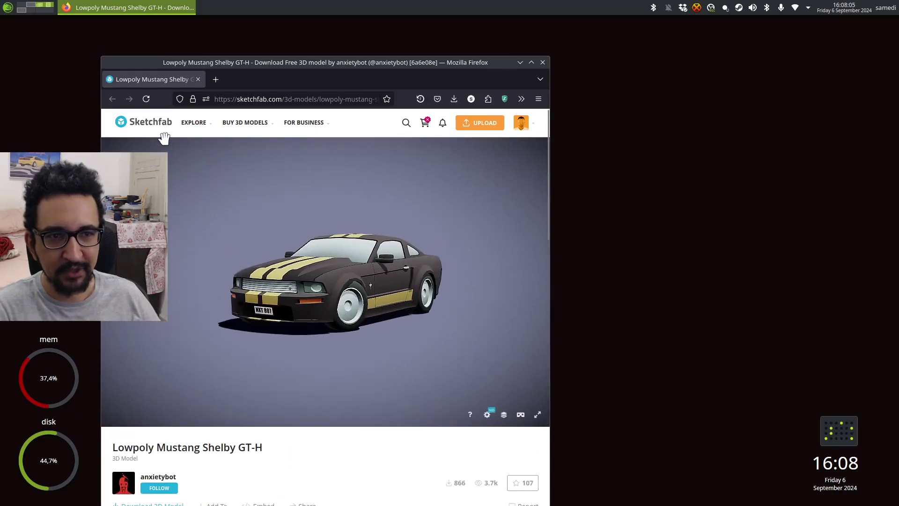
{"action": "mouse_move", "coordinate": [276, 280]}
{"action": "left_mouse_down"}
{"action": "mouse_move", "coordinate": [290, 291]}
{"action": "mouse_move", "coordinate": [267, 402]}
{"action": "left_mouse_up"}
{"action": "scroll", "coordinate": [264, 422], "scroll_direction": "down", "scroll_amount": 5}
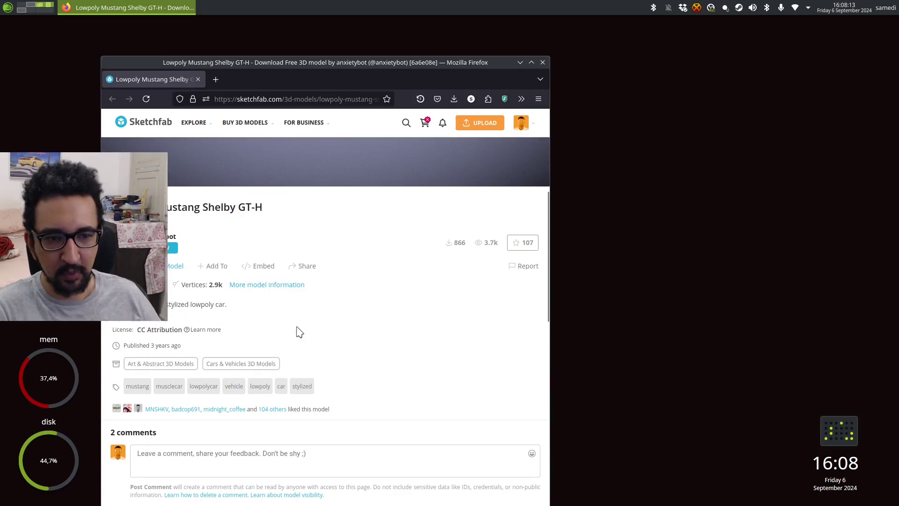
{"action": "scroll", "coordinate": [300, 332], "scroll_direction": "up", "scroll_amount": 5}
{"action": "scroll", "coordinate": [197, 335], "scroll_direction": "down", "scroll_amount": 3}
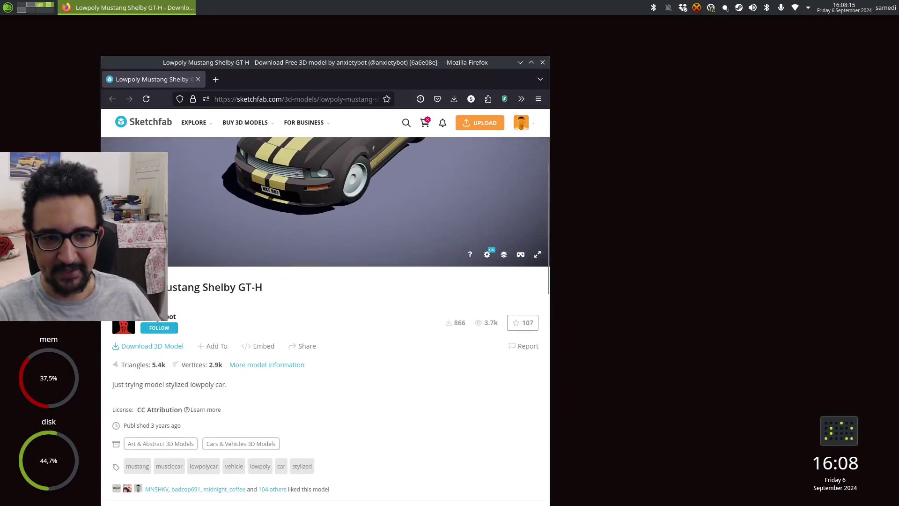
{"action": "scroll", "coordinate": [297, 373], "scroll_direction": "up", "scroll_amount": 3}
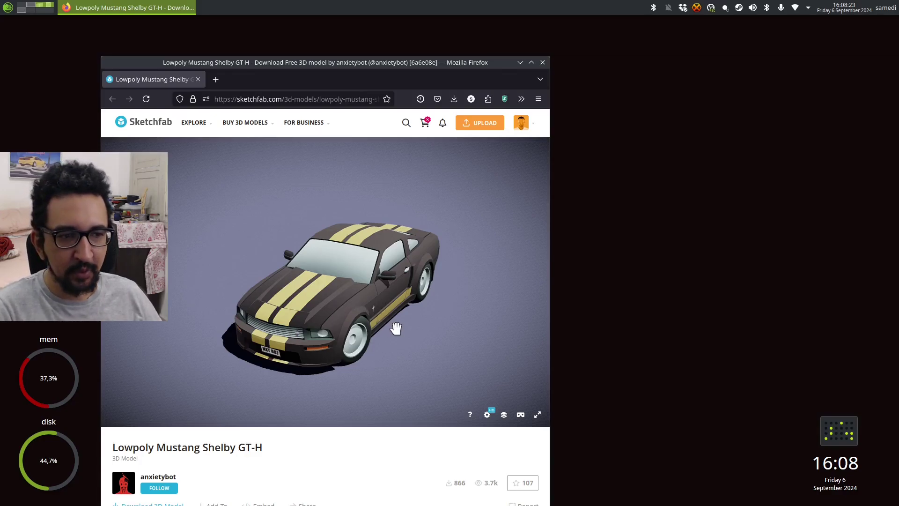
{"action": "left_click_drag", "start_coordinate": [396, 329], "coordinate": [376, 282]}
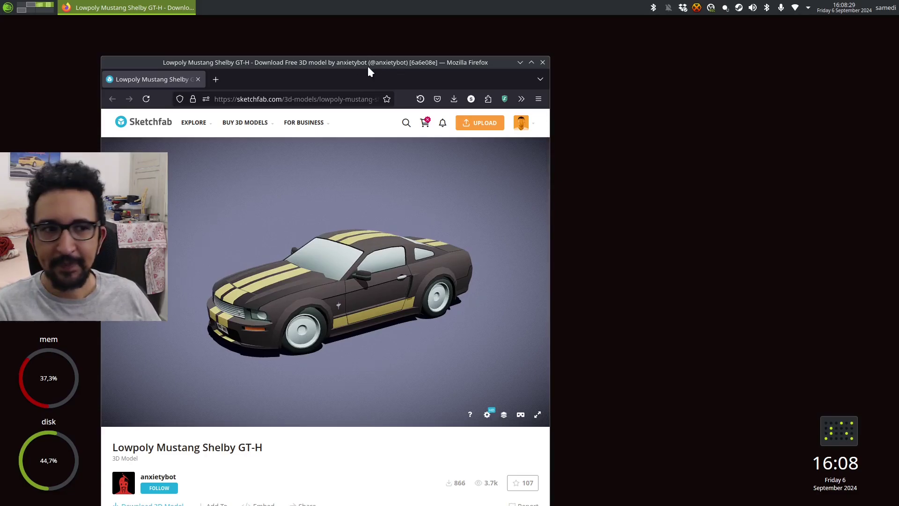
{"action": "left_click_drag", "start_coordinate": [393, 63], "coordinate": [0, 51]}
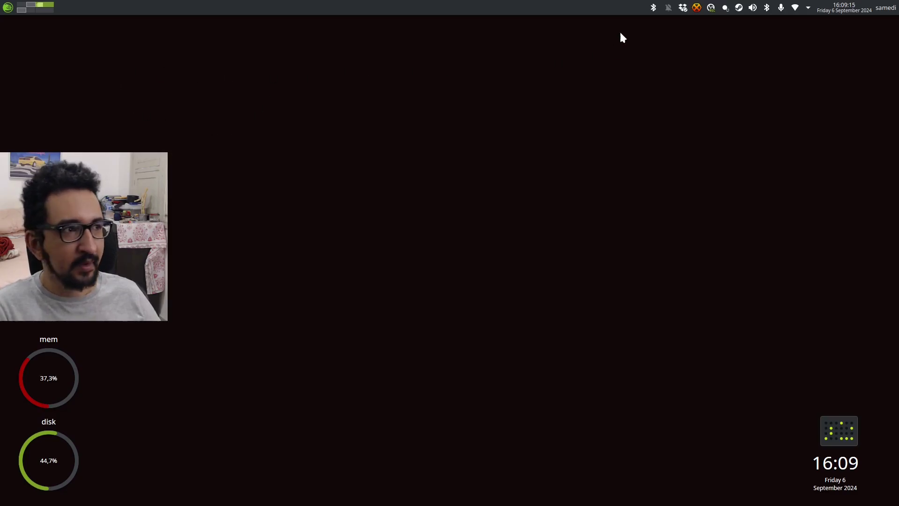
Switch to the Steam library, browse the local files of Slipstream Workshop Tools and open slipstream-car-template.blend in Blender
{"action": "left_click", "coordinate": [740, 7]}
{"action": "left_click", "coordinate": [762, 93]}
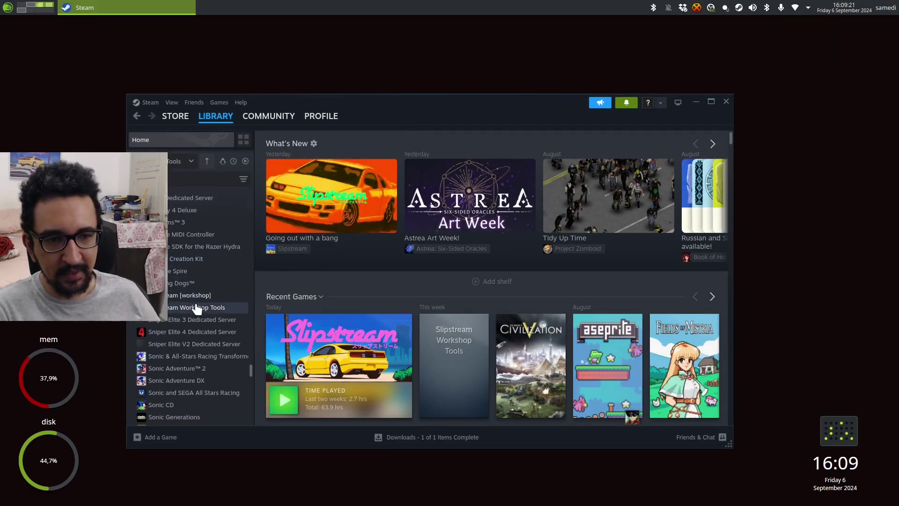
{"action": "right_click", "coordinate": [170, 308]}
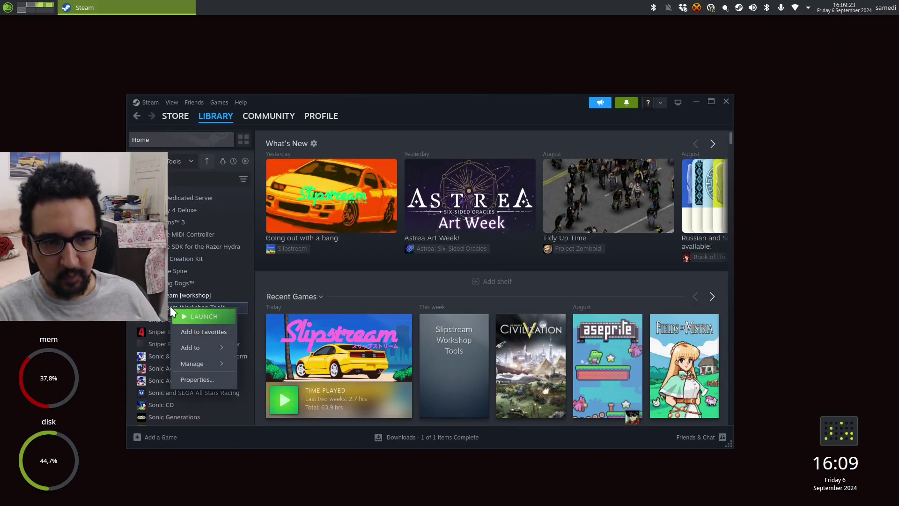
{"action": "mouse_move", "coordinate": [224, 366]}
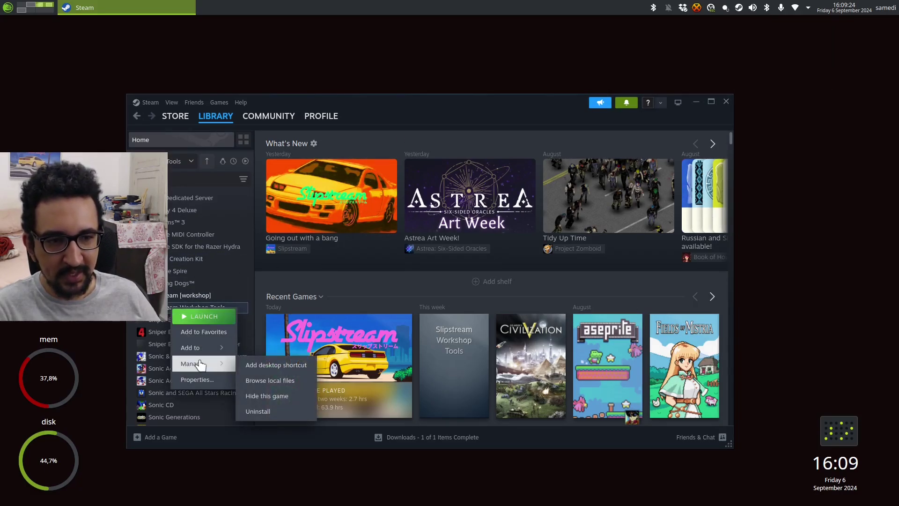
{"action": "left_click", "coordinate": [272, 381]}
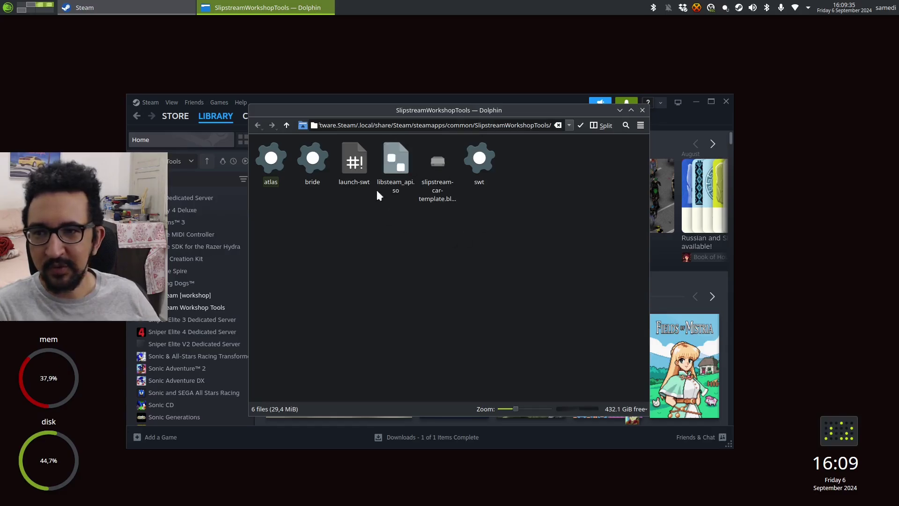
{"action": "left_click", "coordinate": [438, 185]}
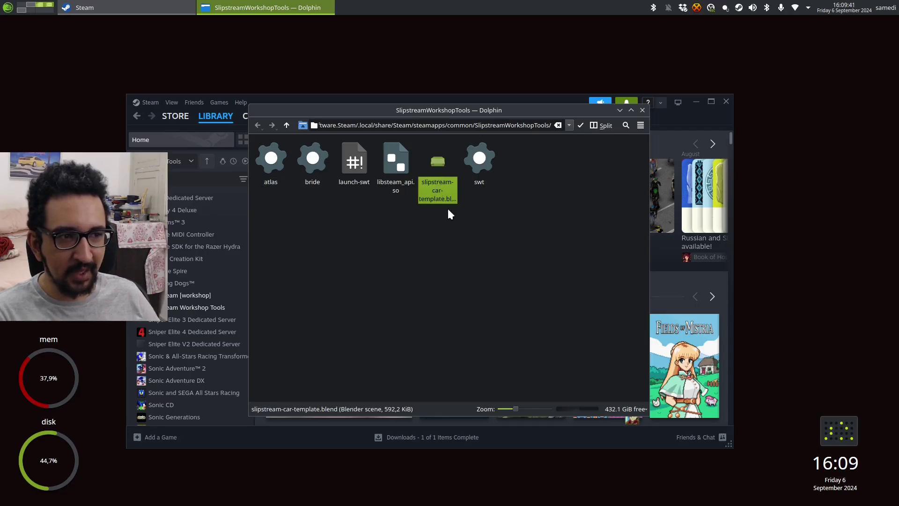
{"action": "double_click", "coordinate": [441, 190]}
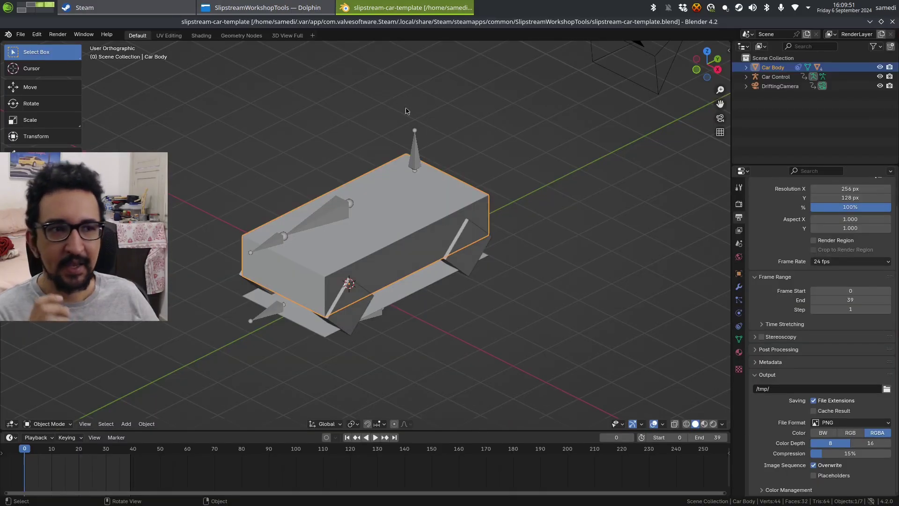
Inspect the template's placeholder car, control bones and DriftingCamera, and play back the scene's animation
{"action": "middle_click_drag", "start_coordinate": [498, 140], "coordinate": [468, 197]}
{"action": "scroll", "coordinate": [558, 155], "scroll_direction": "down", "scroll_amount": 3}
{"action": "left_click", "coordinate": [578, 166]}
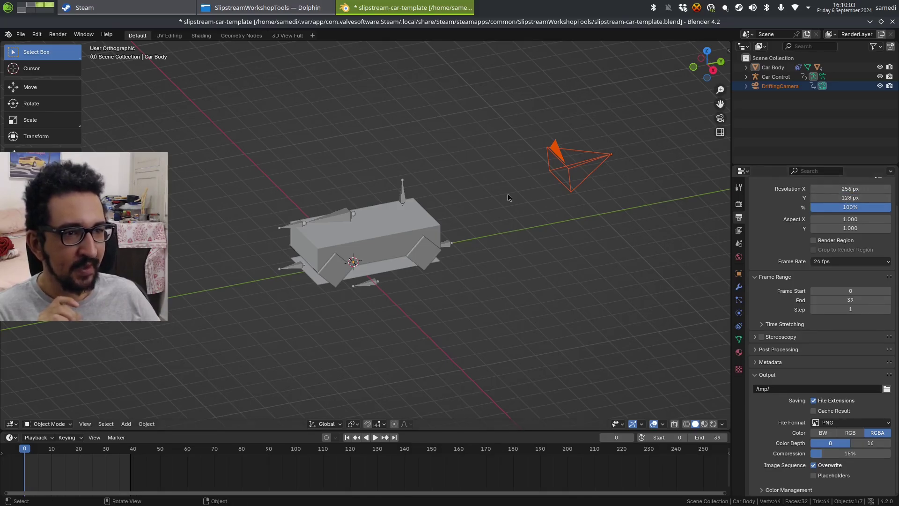
{"action": "middle_click_drag", "start_coordinate": [509, 197], "coordinate": [343, 234]}
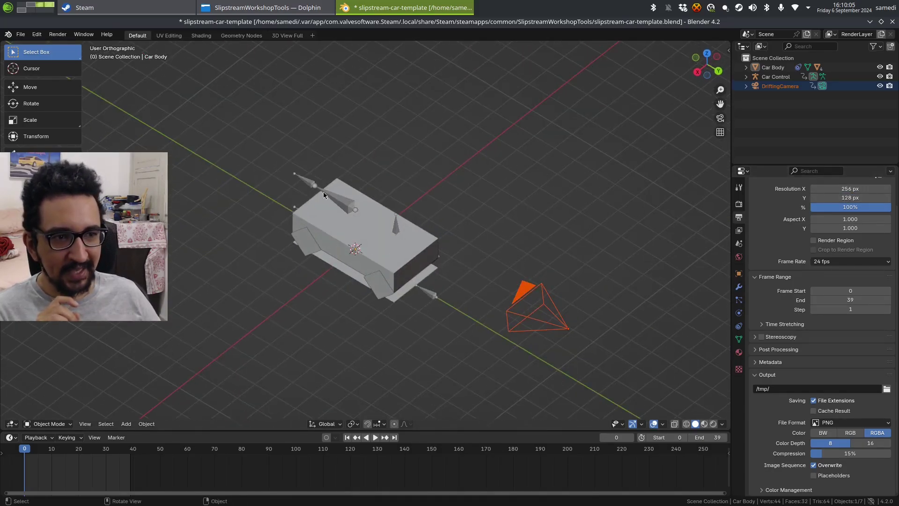
{"action": "middle_click_drag", "start_coordinate": [246, 221], "coordinate": [272, 225]}
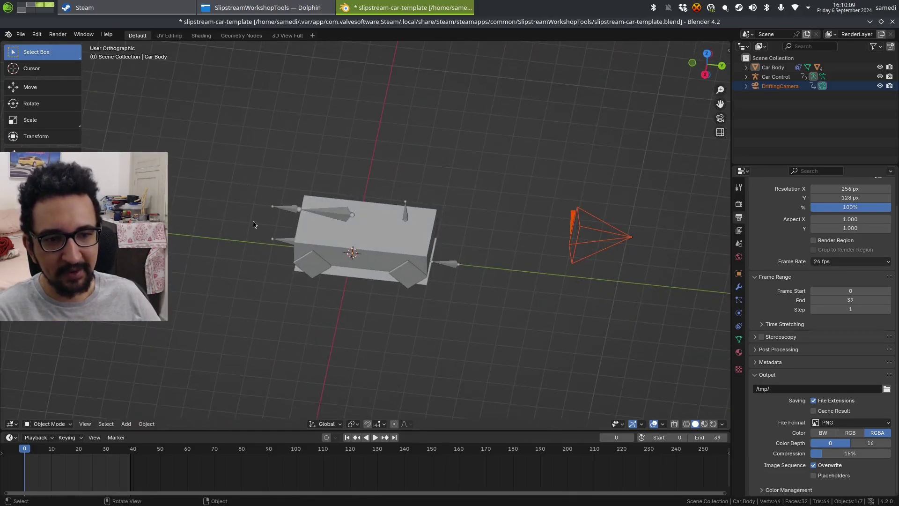
{"action": "key", "text": "space"}
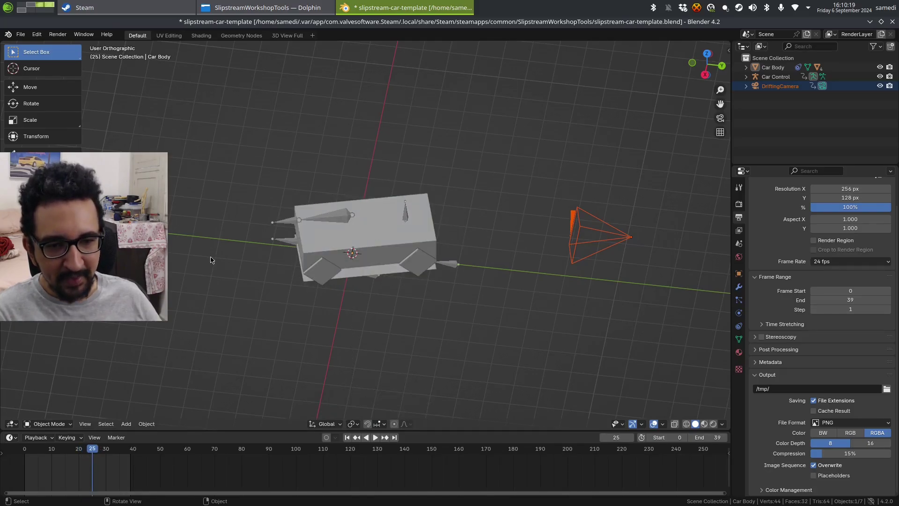
{"action": "key", "text": "Escape"}
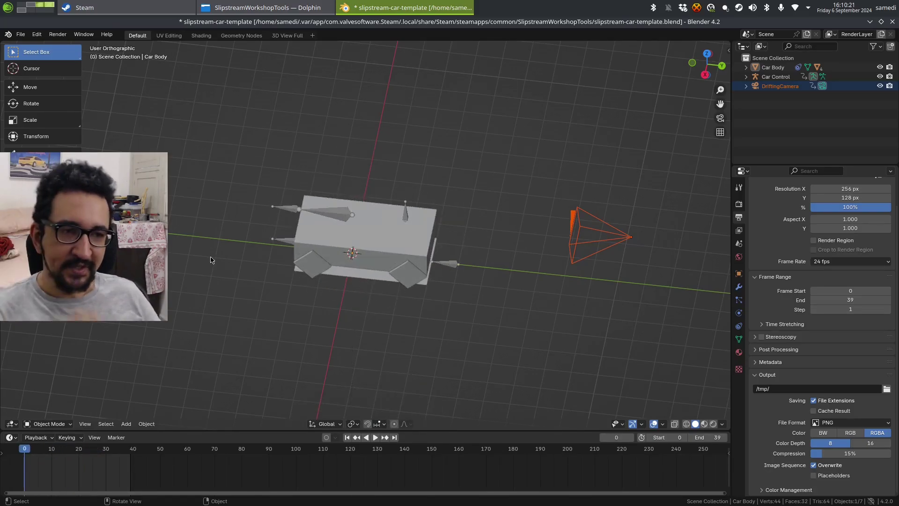
Import the glTF file lowpoly_mustang_shelby_gt-h.glb from the car-package-demo folder into the template scene
{"action": "left_click", "coordinate": [24, 38]}
{"action": "mouse_move", "coordinate": [47, 167]}
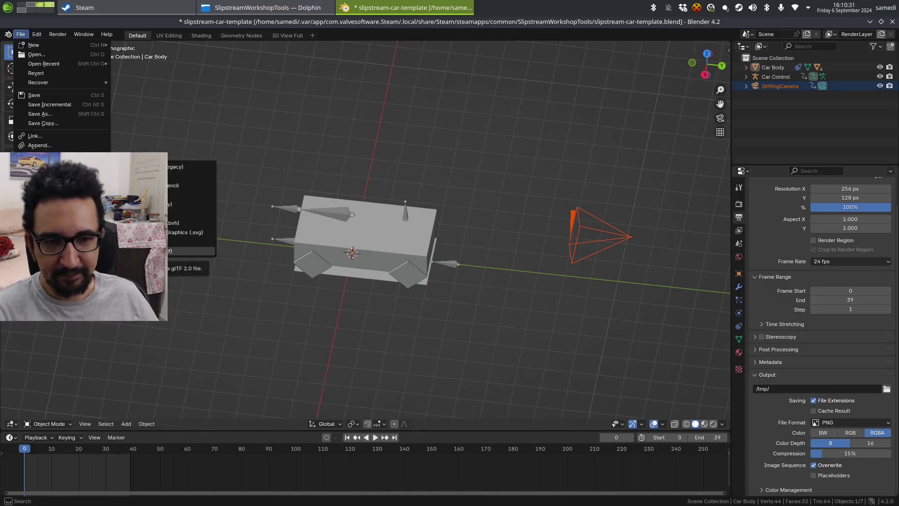
{"action": "left_click", "coordinate": [155, 251]}
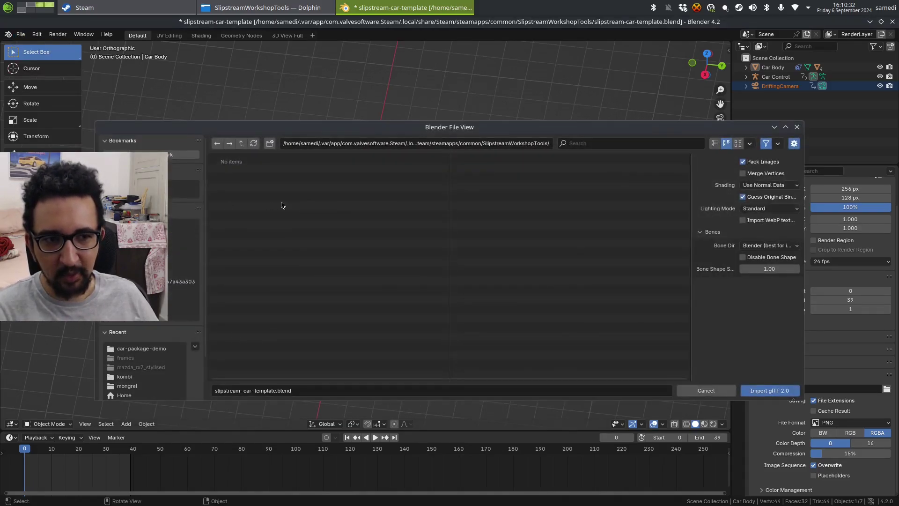
{"action": "left_click", "coordinate": [138, 352]}
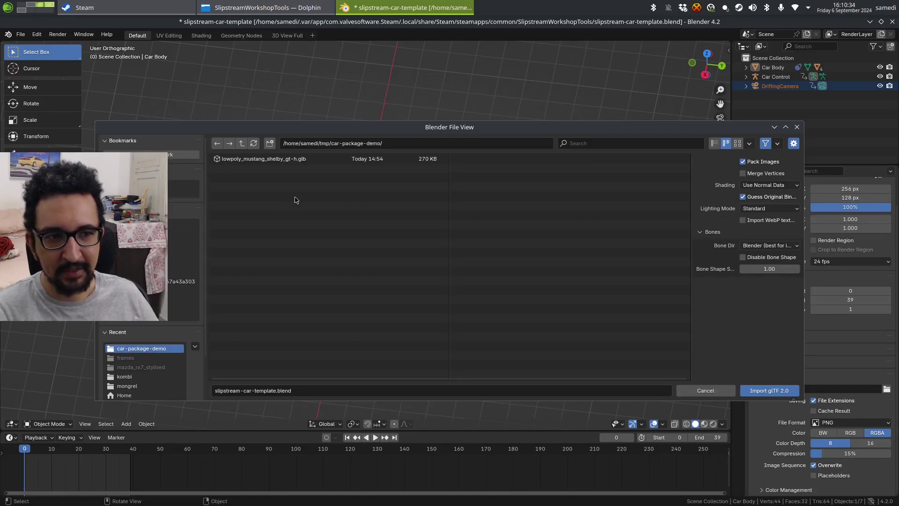
{"action": "double_click", "coordinate": [283, 159]}
Compare the imported car's size with the template's placeholder body and wheels from the side and at an angle
{"action": "middle_click_drag", "start_coordinate": [296, 220], "coordinate": [324, 176]}
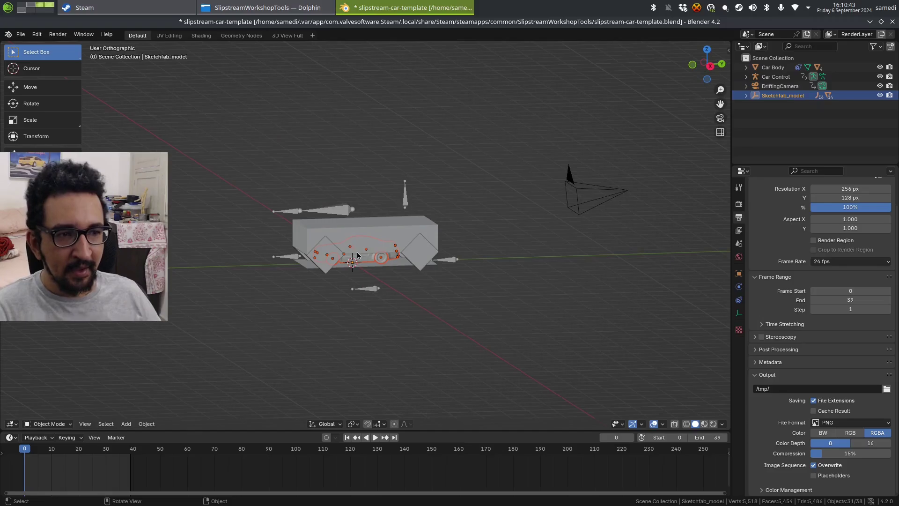
{"action": "key", "text": "KP_3"}
{"action": "scroll", "coordinate": [361, 263], "scroll_direction": "up", "scroll_amount": 5}
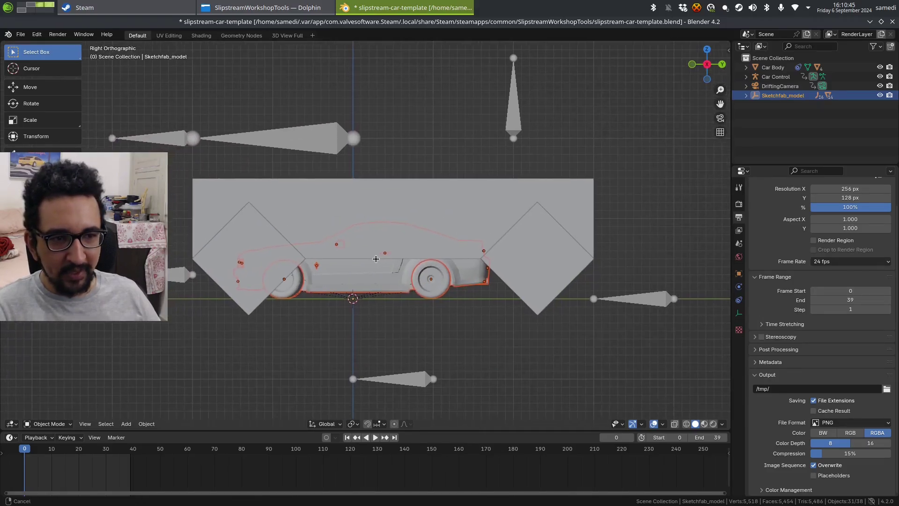
{"action": "scroll", "coordinate": [374, 262], "scroll_direction": "up", "scroll_amount": 1}
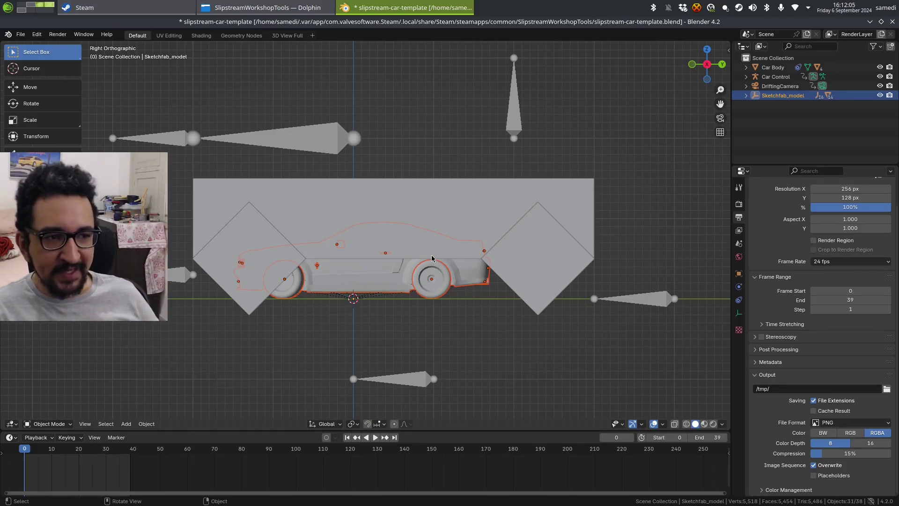
{"action": "scroll", "coordinate": [431, 259], "scroll_direction": "down", "scroll_amount": 1}
{"action": "scroll", "coordinate": [420, 260], "scroll_direction": "down", "scroll_amount": 1}
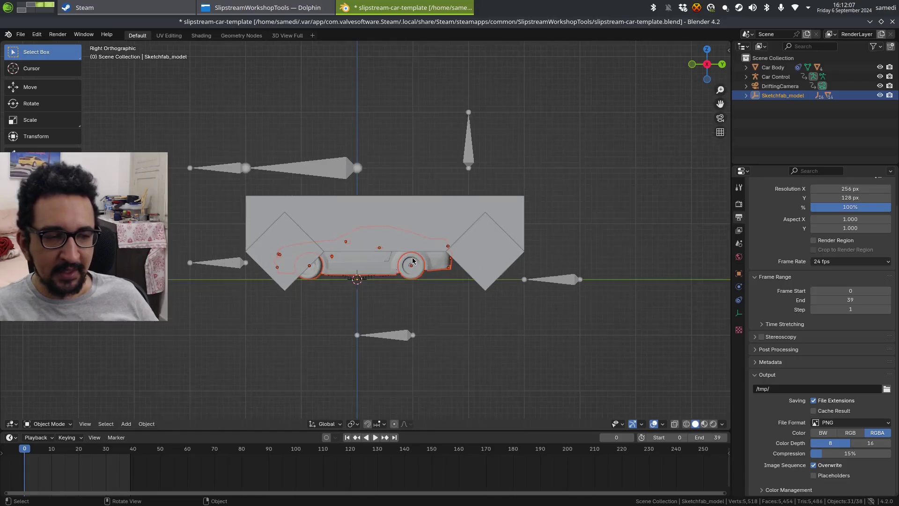
{"action": "middle_click_drag", "start_coordinate": [334, 255], "coordinate": [380, 290]}
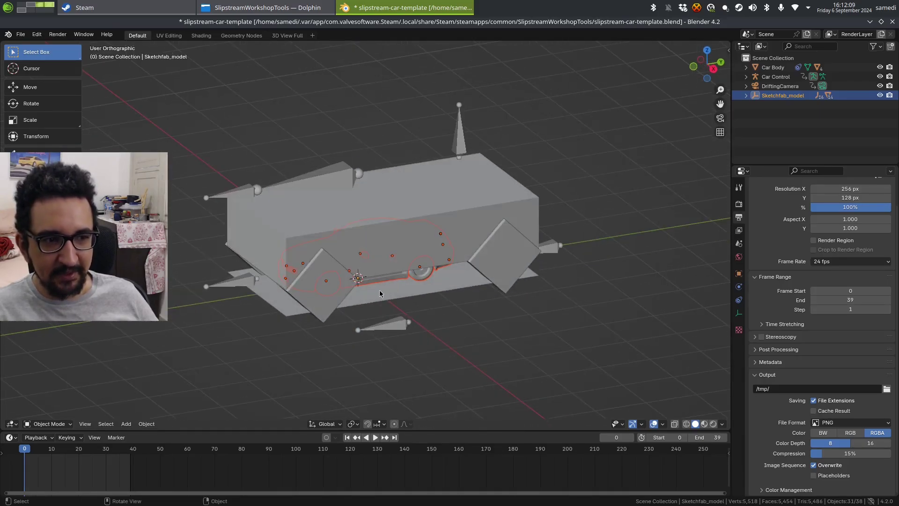
{"action": "scroll", "coordinate": [373, 274], "scroll_direction": "up", "scroll_amount": 4}
{"action": "scroll", "coordinate": [373, 282], "scroll_direction": "down", "scroll_amount": 3}
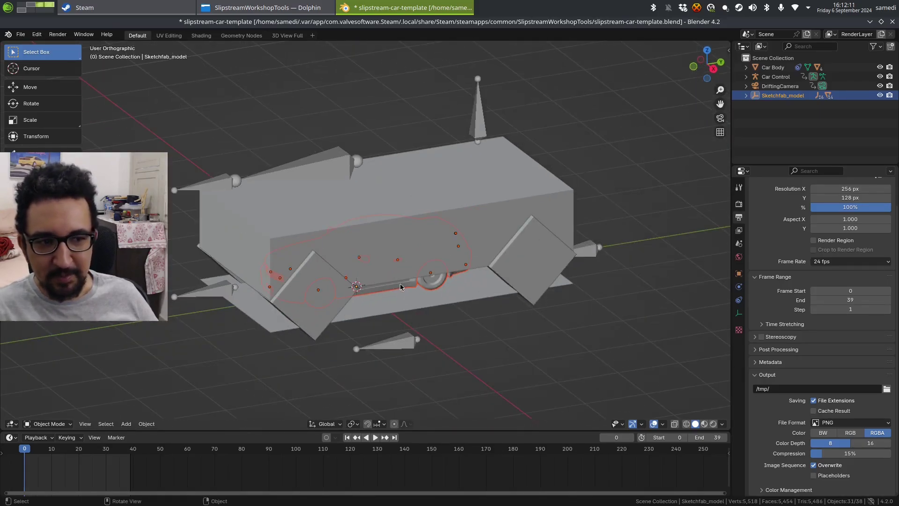
{"action": "scroll", "coordinate": [441, 225], "scroll_direction": "down", "scroll_amount": 3}
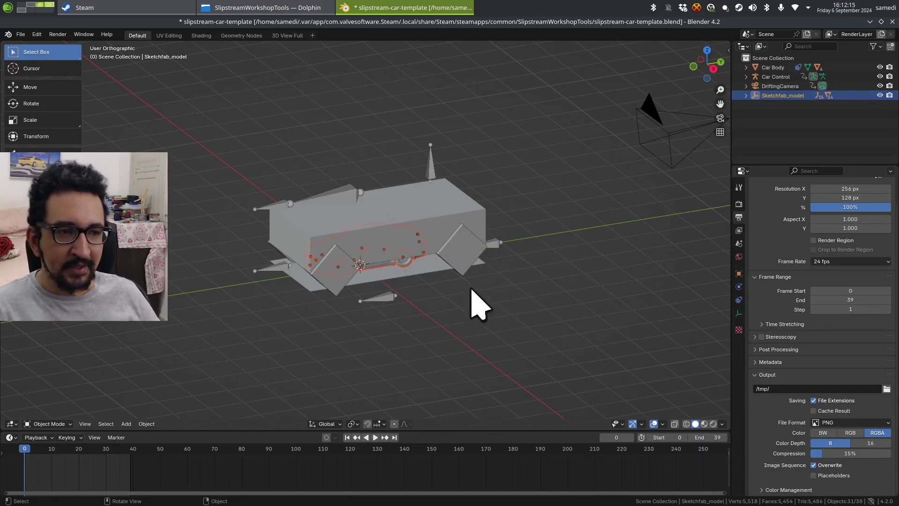
Scale the imported car model uniformly by a factor of 2 and check its fit through the scene camera
{"action": "key", "text": "KP_3"}
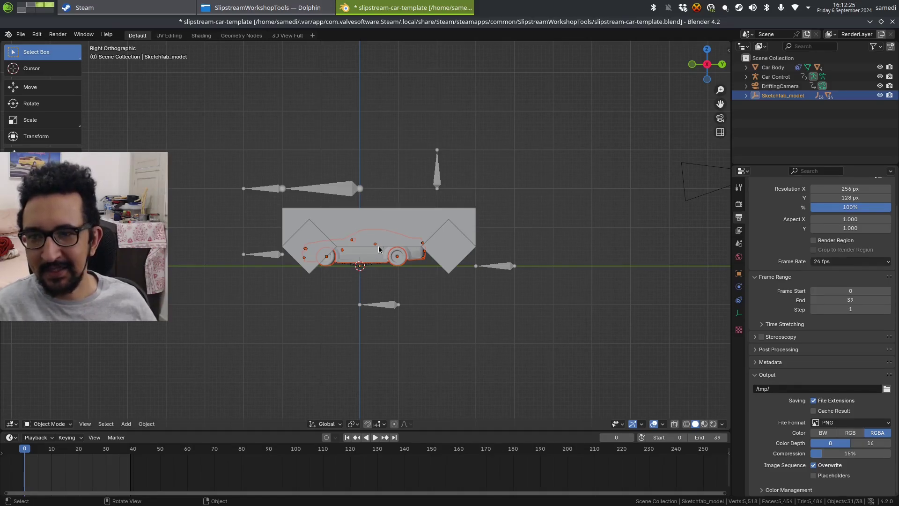
{"action": "key", "text": "s"}
{"action": "key", "text": "2"}
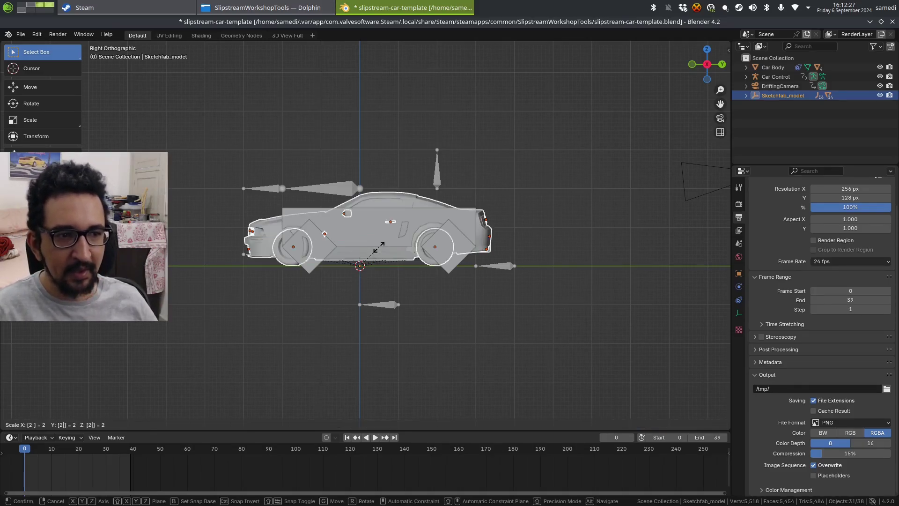
{"action": "key", "text": "Return"}
{"action": "middle_click_drag", "start_coordinate": [296, 215], "coordinate": [326, 257]}
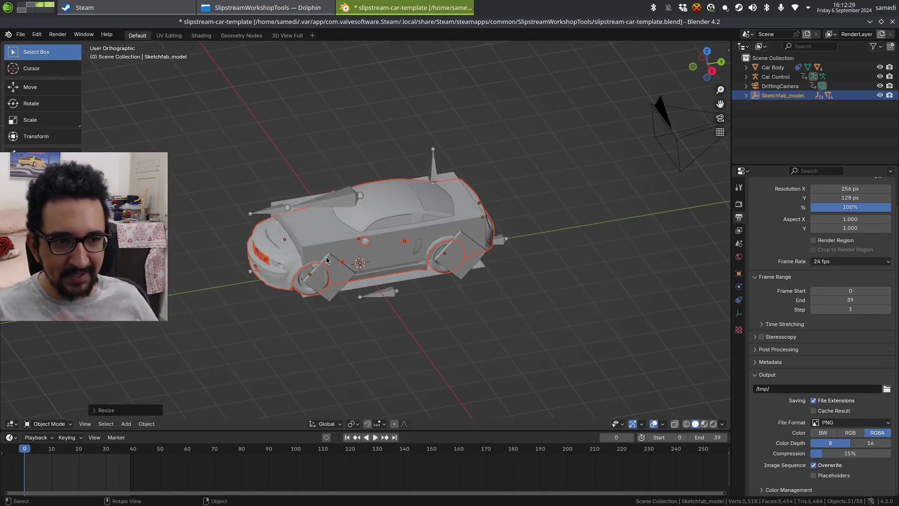
{"action": "middle_click_drag", "start_coordinate": [423, 226], "coordinate": [350, 240]}
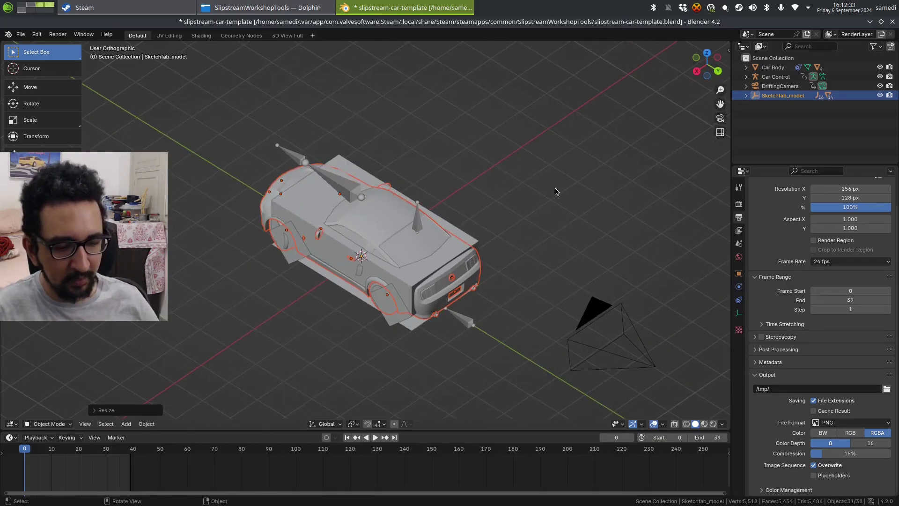
{"action": "key", "text": "KP_0"}
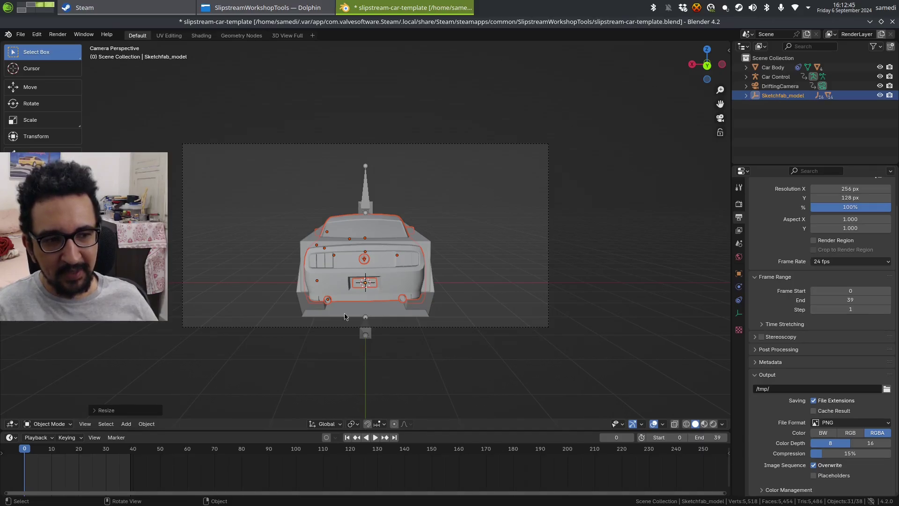
Hide the template's Car Body, its Shadow and three wheel objects, and the Car Control rig in the viewport
{"action": "scroll", "coordinate": [342, 340], "scroll_direction": "up", "scroll_amount": 3}
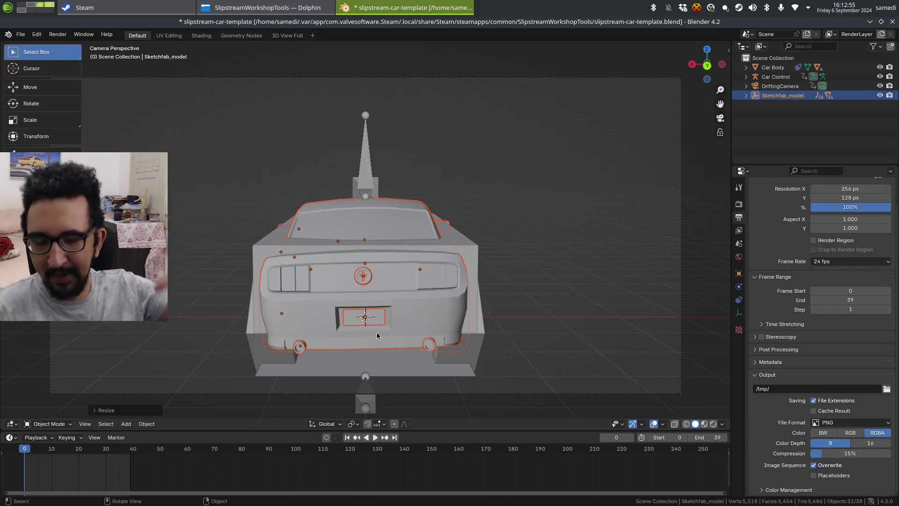
{"action": "middle_click_drag", "start_coordinate": [330, 246], "coordinate": [352, 272]}
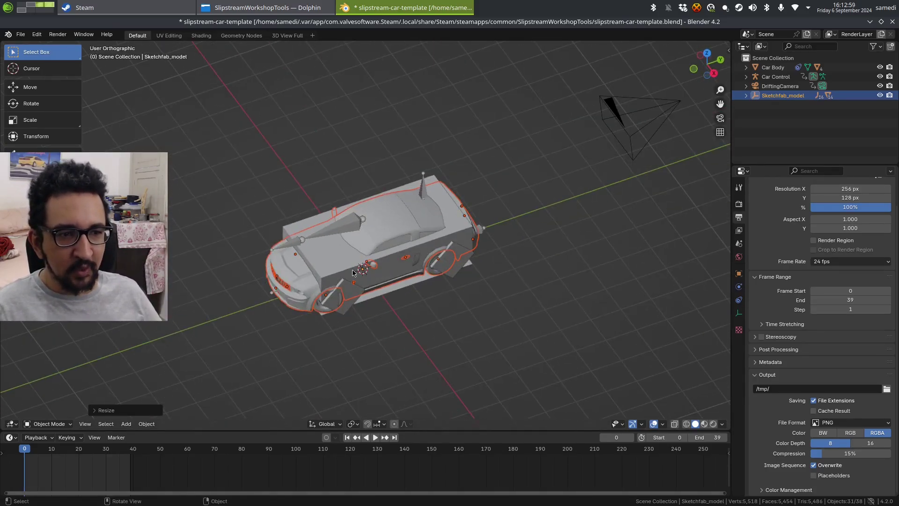
{"action": "left_click", "coordinate": [773, 68]}
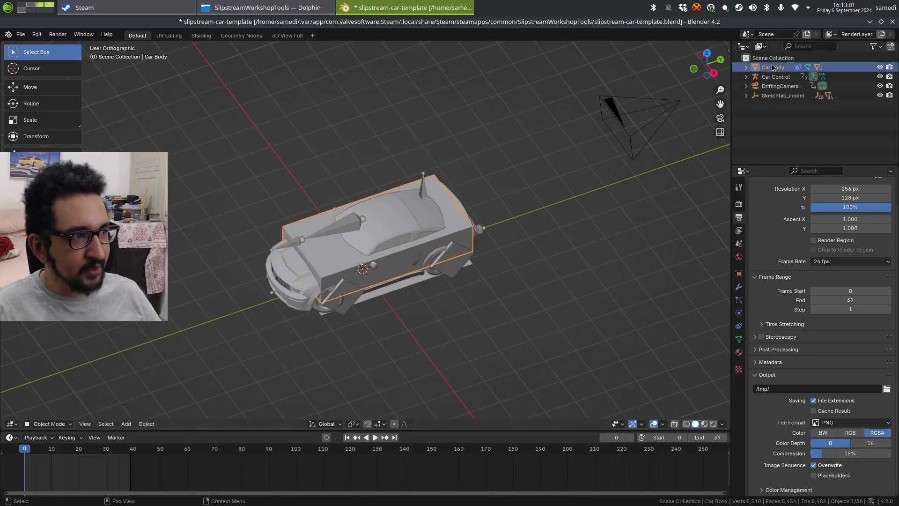
{"action": "left_click", "coordinate": [747, 67]}
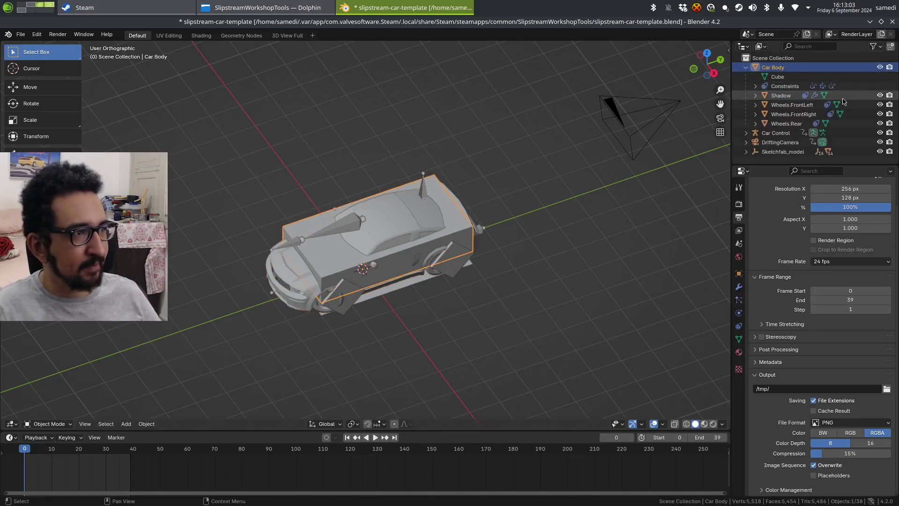
{"action": "left_click", "coordinate": [880, 95]}
{"action": "left_click", "coordinate": [880, 105]}
{"action": "left_click", "coordinate": [880, 114]}
{"action": "left_click", "coordinate": [879, 122]}
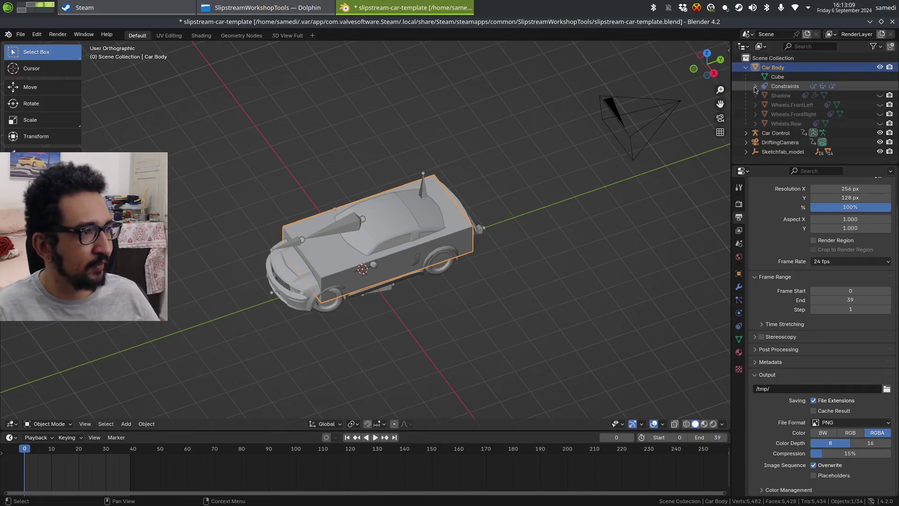
{"action": "left_click", "coordinate": [880, 67]}
{"action": "middle_click_drag", "start_coordinate": [484, 256], "coordinate": [391, 242]}
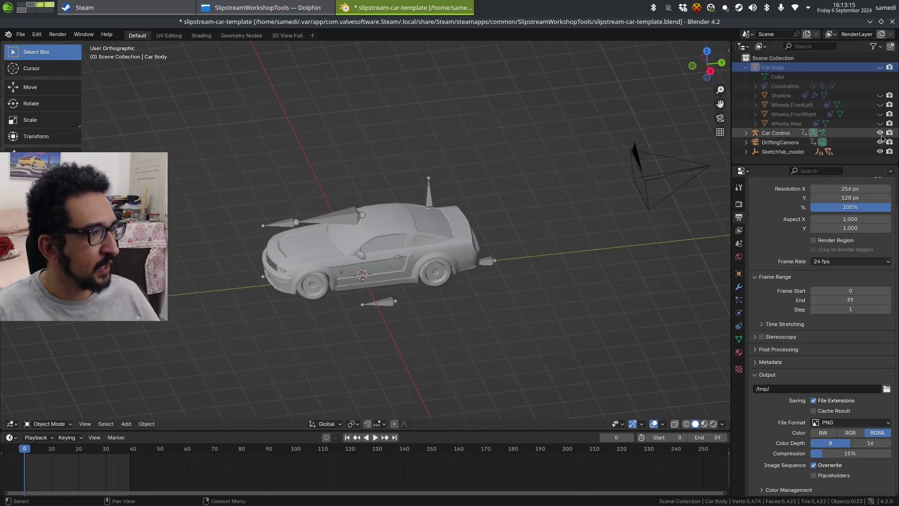
{"action": "left_click", "coordinate": [880, 133]}
Examine the imported Mustang's painted body and separate parts from several angles
{"action": "middle_click_drag", "start_coordinate": [389, 305], "coordinate": [391, 245]}
{"action": "scroll", "coordinate": [373, 270], "scroll_direction": "up", "scroll_amount": 3}
{"action": "left_click", "coordinate": [395, 251]}
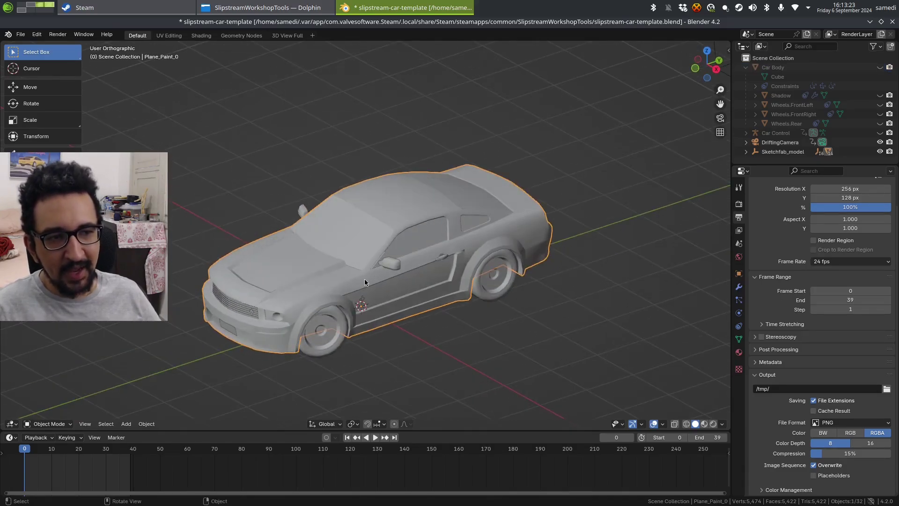
{"action": "middle_click_drag", "start_coordinate": [364, 279], "coordinate": [281, 283]}
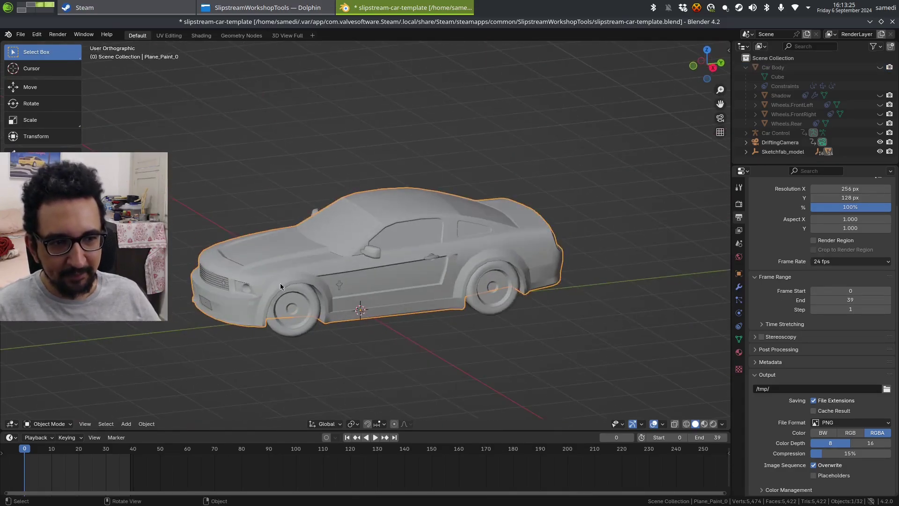
{"action": "key", "text": "Tab"}
{"action": "key", "text": "Tab"}
{"action": "key", "text": "a"}
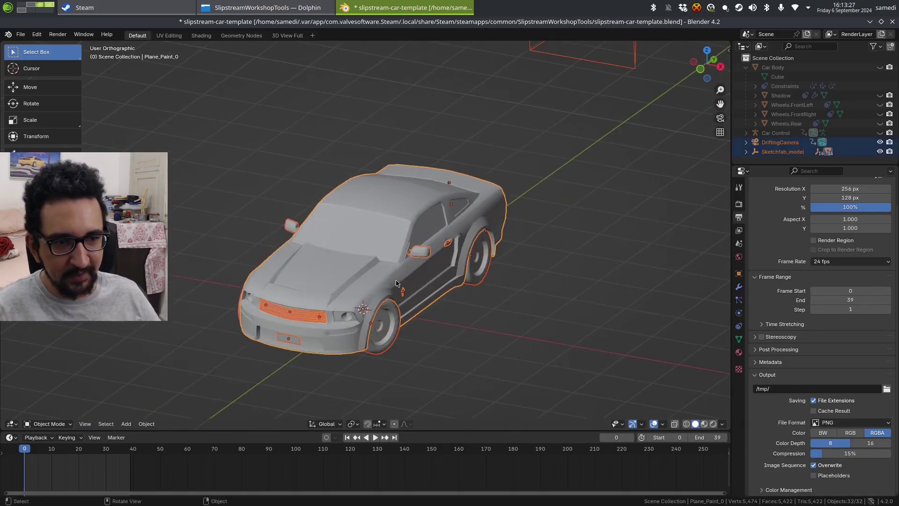
{"action": "middle_click_drag", "start_coordinate": [372, 273], "coordinate": [474, 279]}
{"action": "middle_click_drag", "start_coordinate": [331, 316], "coordinate": [311, 300]}
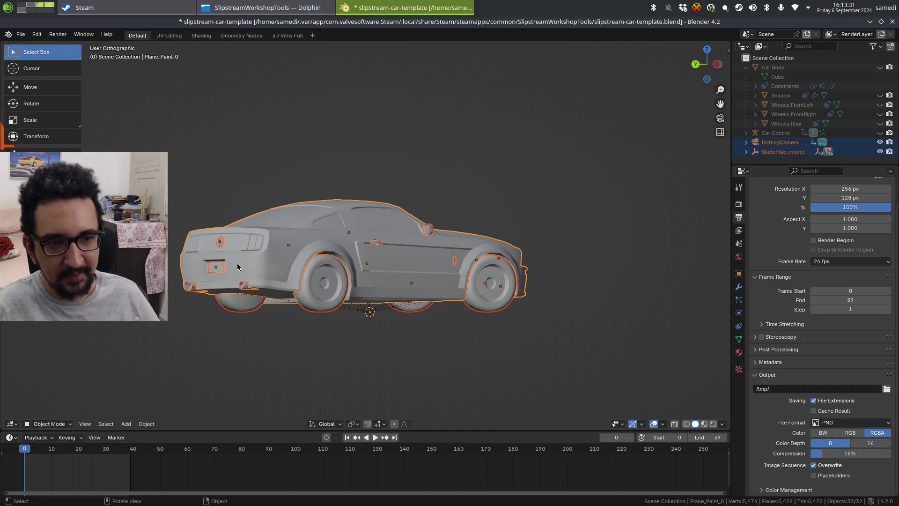
{"action": "middle_click_drag", "start_coordinate": [249, 281], "coordinate": [362, 308]}
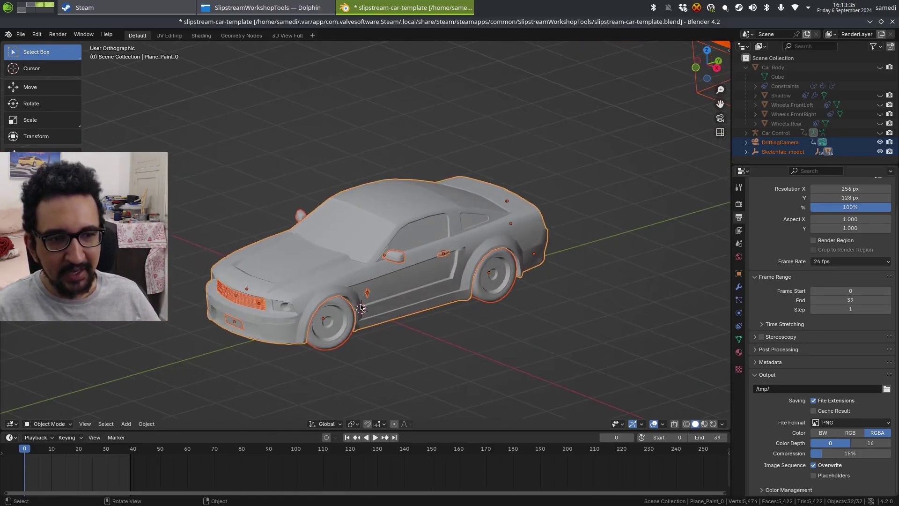
{"action": "middle_click_drag", "start_coordinate": [441, 296], "coordinate": [422, 312]}
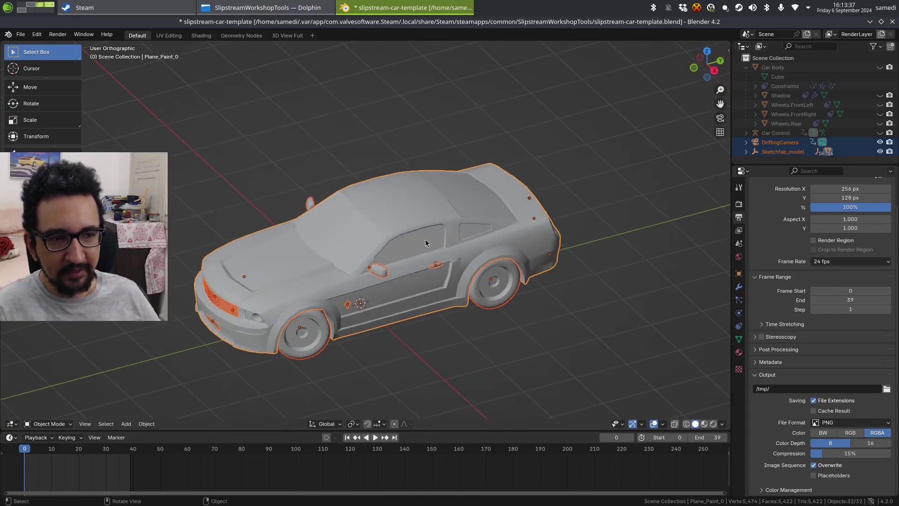
Try rotating the Mustang's painted body by itself from the top view, and clear its rotation
{"action": "key", "text": "KP_7"}
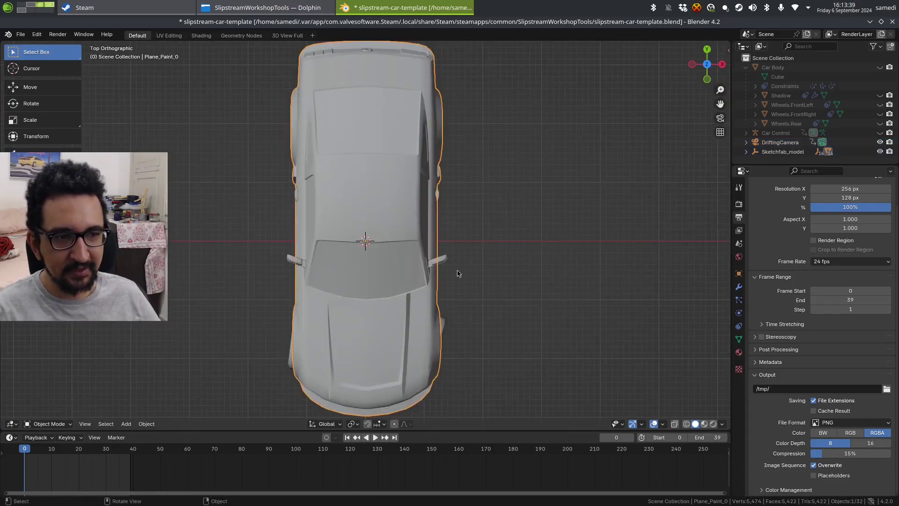
{"action": "key", "text": "r"}
{"action": "left_click", "coordinate": [347, 315]}
{"action": "middle_click_drag", "start_coordinate": [230, 239], "coordinate": [358, 169]}
{"action": "middle_click_drag", "start_coordinate": [354, 266], "coordinate": [340, 289]}
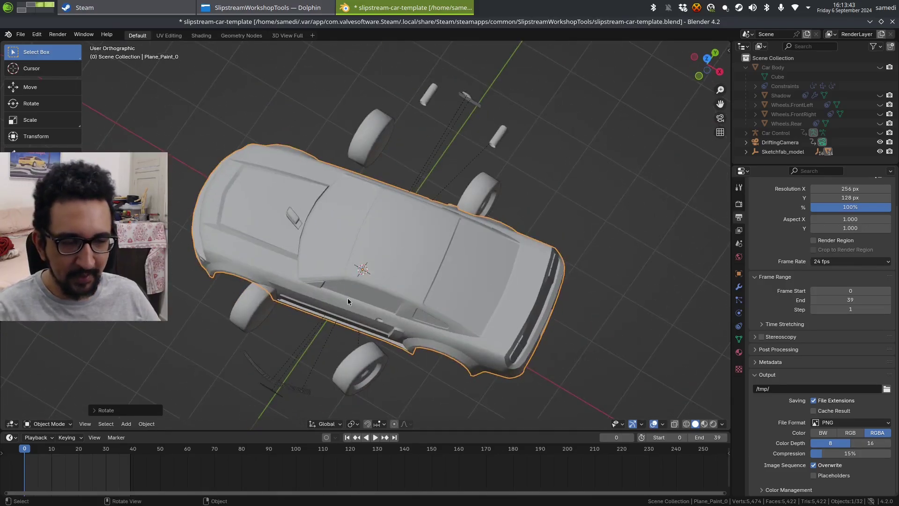
{"action": "key", "text": "alt+r"}
{"action": "middle_click_drag", "start_coordinate": [472, 311], "coordinate": [418, 277]}
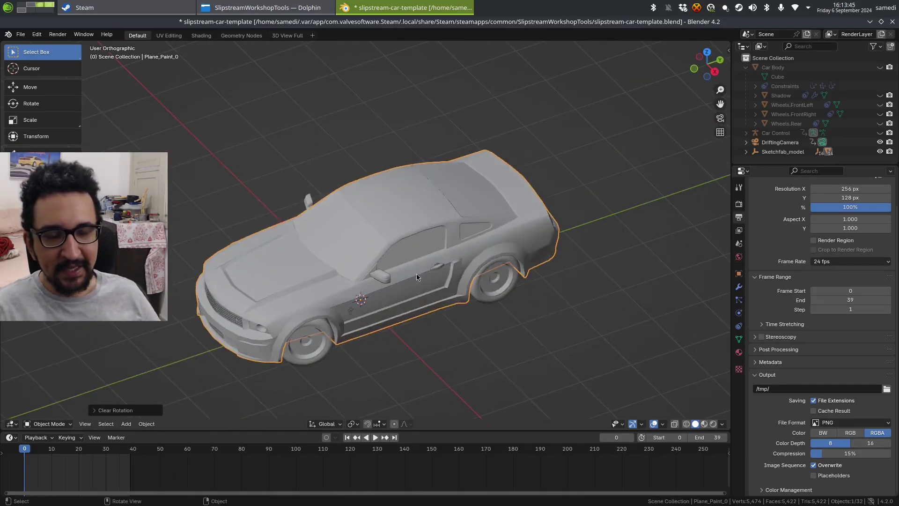
Clear the parent of the Mustang's painted body Plane_Paint_0 without keeping its transformation
{"action": "middle_click_drag", "start_coordinate": [408, 315], "coordinate": [378, 233]}
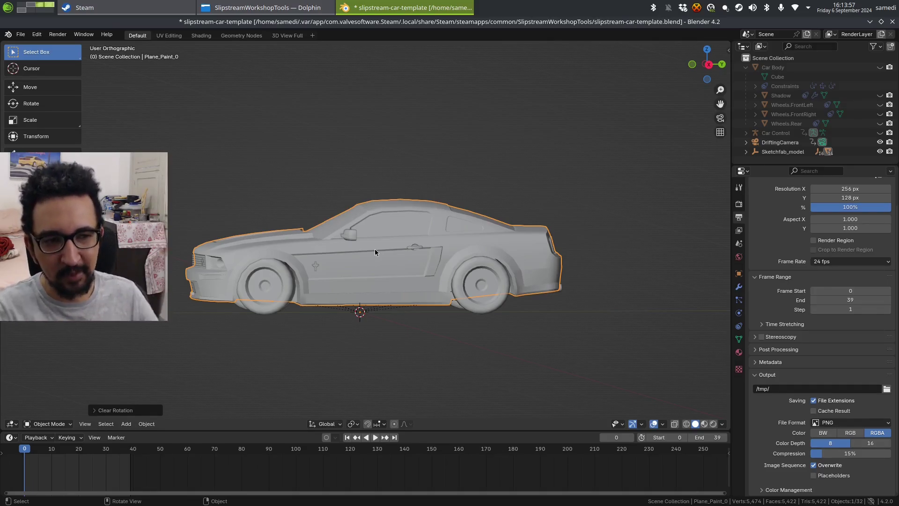
{"action": "middle_click_drag", "start_coordinate": [253, 249], "coordinate": [396, 288]}
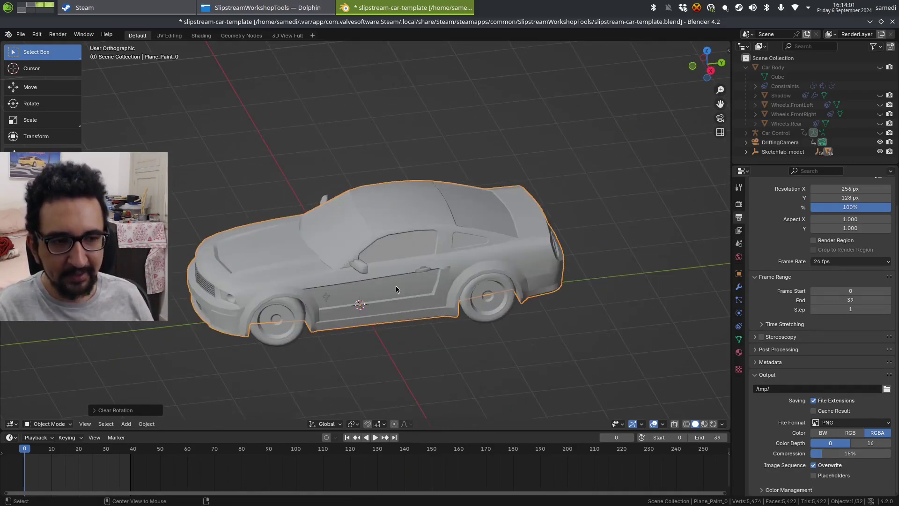
{"action": "key", "text": "alt+p"}
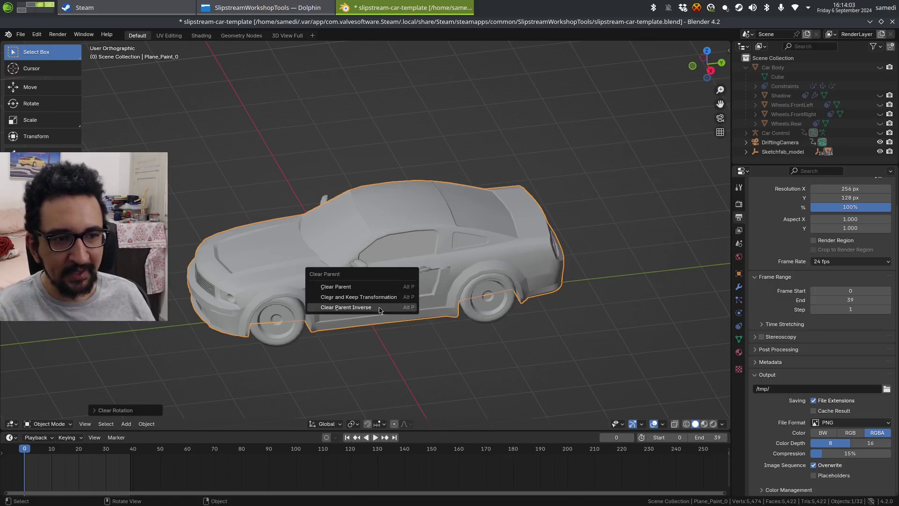
{"action": "left_click", "coordinate": [373, 288]}
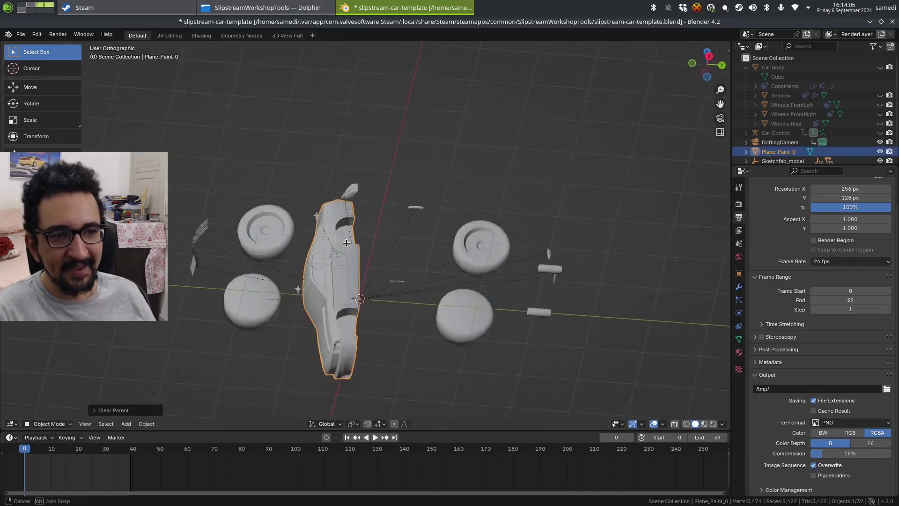
{"action": "middle_click_drag", "start_coordinate": [382, 313], "coordinate": [321, 327], "text": "alt"}
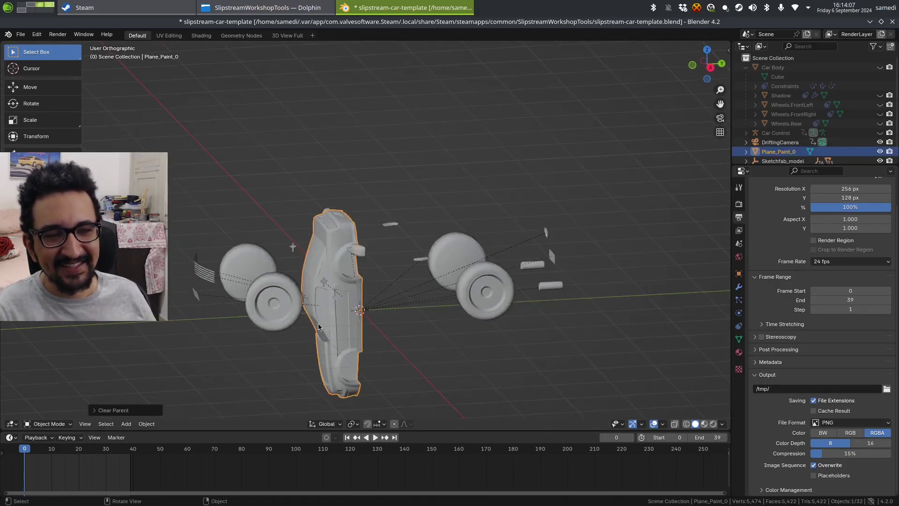
{"action": "middle_click_drag", "start_coordinate": [399, 333], "coordinate": [366, 340]}
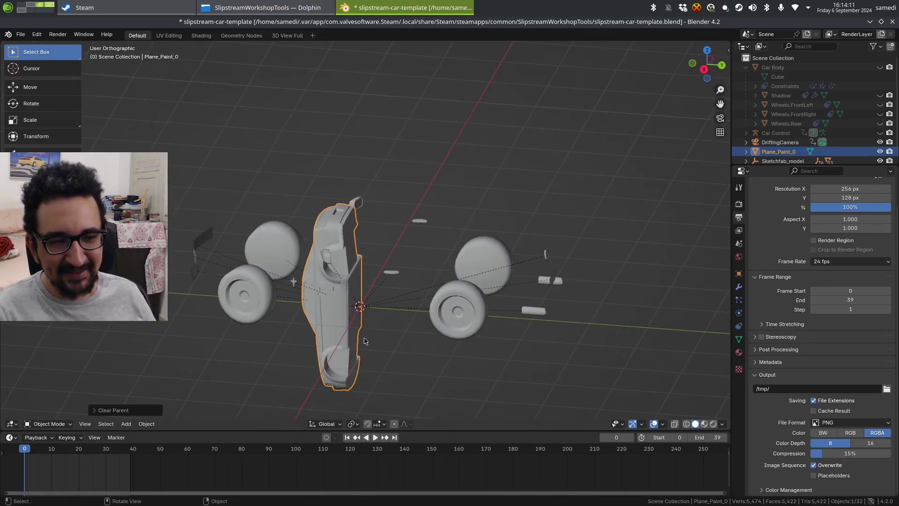
{"action": "middle_click_drag", "start_coordinate": [365, 340], "coordinate": [382, 314]}
Rotate the unparented body 90° in the right side view and scale it uniformly by 2
{"action": "key", "text": "KP_3"}
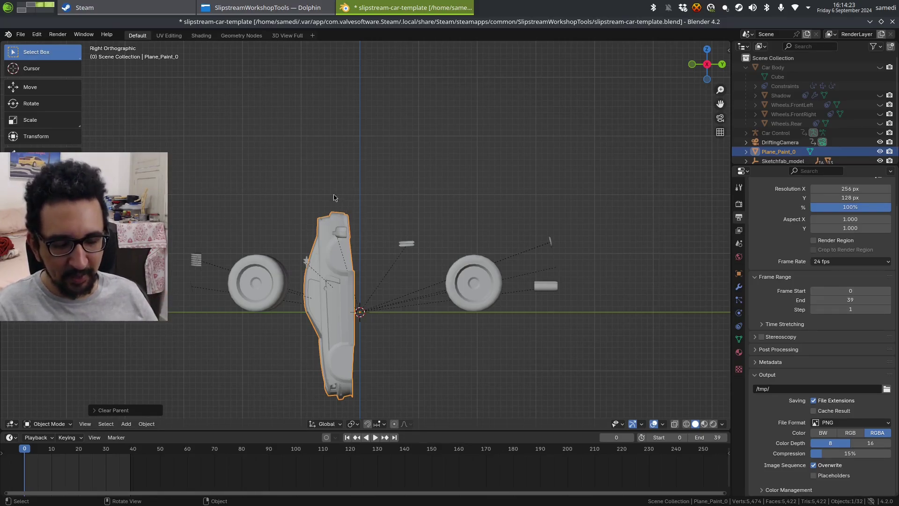
{"action": "key", "text": "r"}
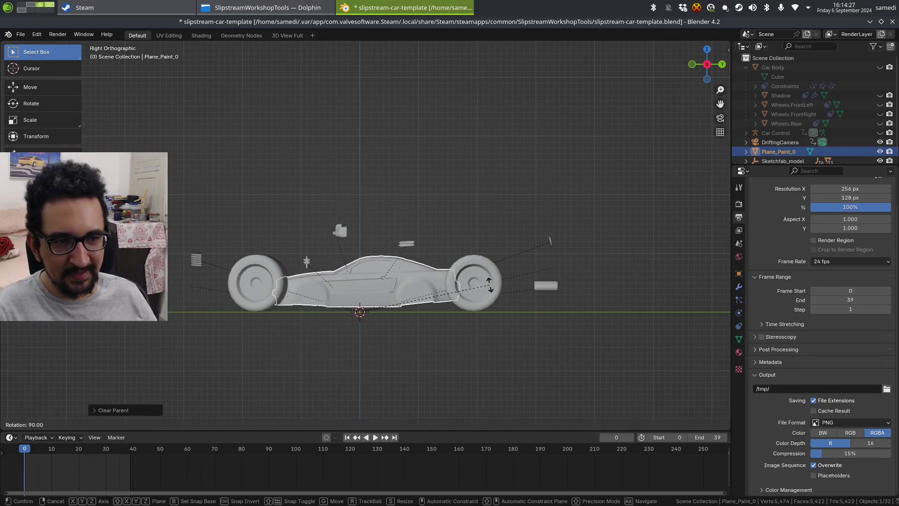
{"action": "left_click", "coordinate": [489, 284]}
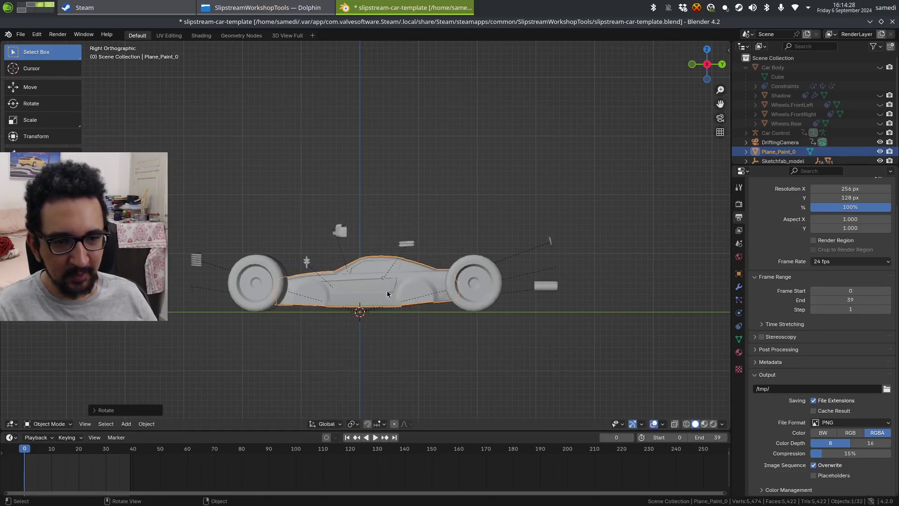
{"action": "key", "text": "s"}
{"action": "key", "text": "2"}
{"action": "left_click", "coordinate": [330, 326]}
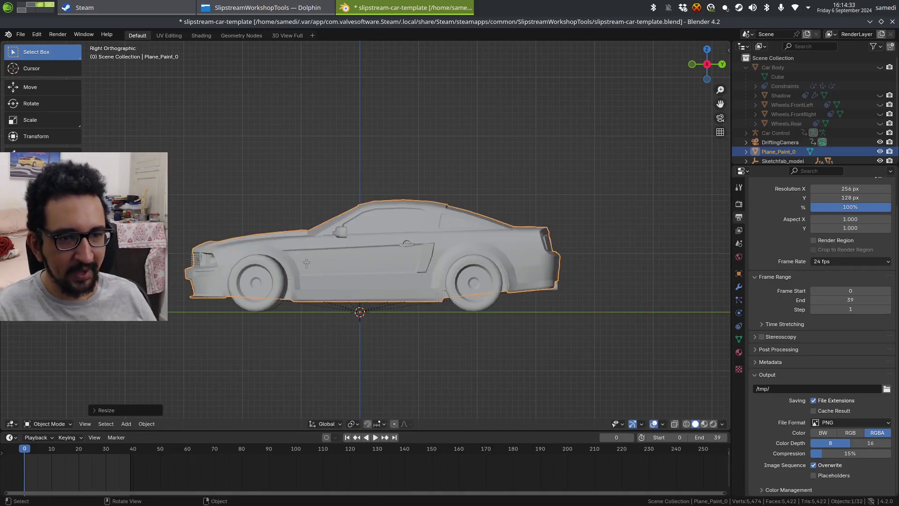
Examine which wheels are separate objects and how the front ones are angled, from below, front and top
{"action": "middle_click_drag", "start_coordinate": [337, 262], "coordinate": [318, 276]}
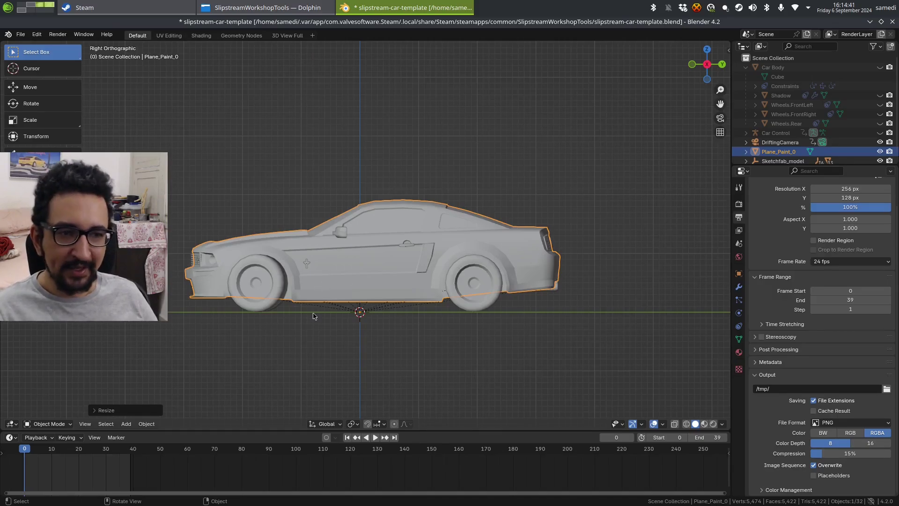
{"action": "middle_click_drag", "start_coordinate": [314, 316], "coordinate": [349, 279]}
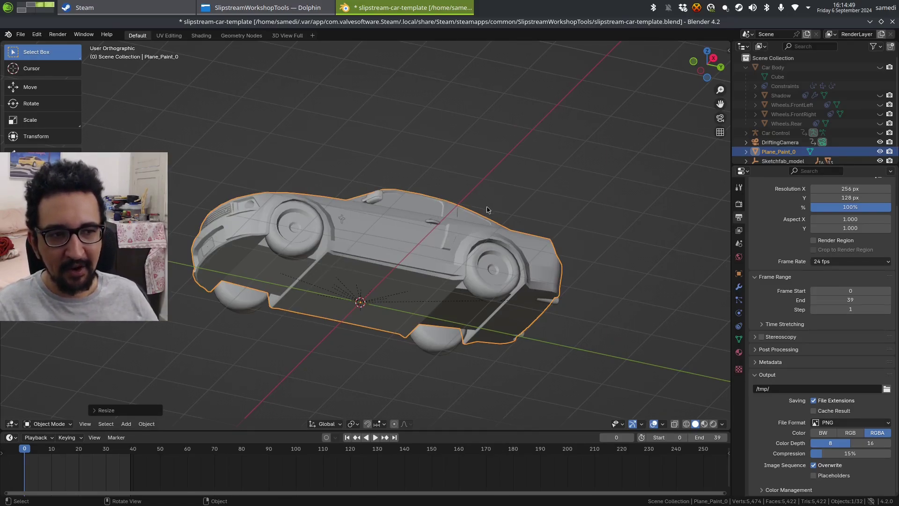
{"action": "middle_click_drag", "start_coordinate": [488, 209], "coordinate": [377, 210]}
{"action": "middle_click_drag", "start_coordinate": [262, 292], "coordinate": [479, 251]}
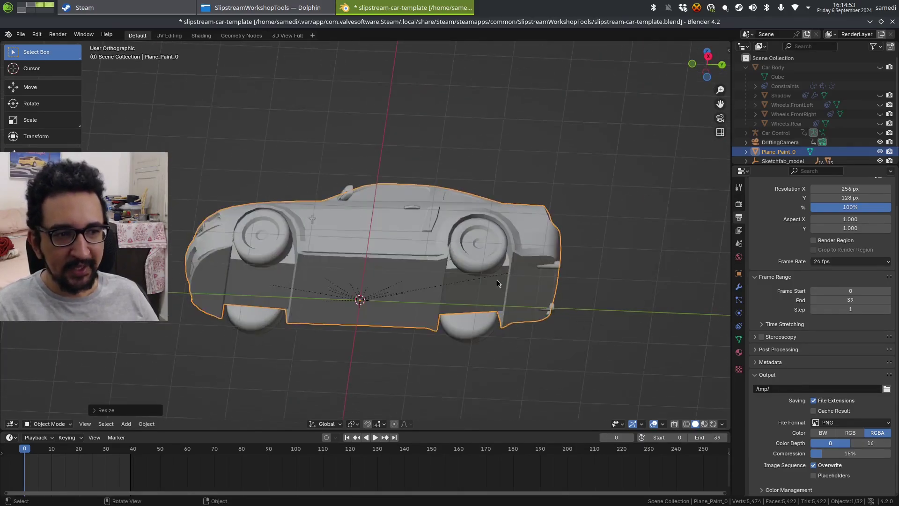
{"action": "left_click", "coordinate": [477, 252]}
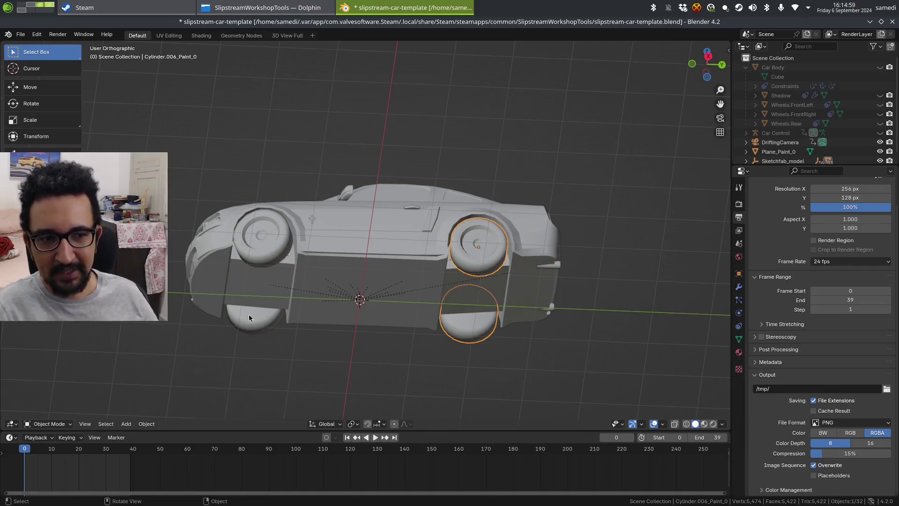
{"action": "left_click", "coordinate": [262, 255]}
{"action": "middle_click_drag", "start_coordinate": [261, 299], "coordinate": [408, 334]}
{"action": "key", "text": "KP_1"}
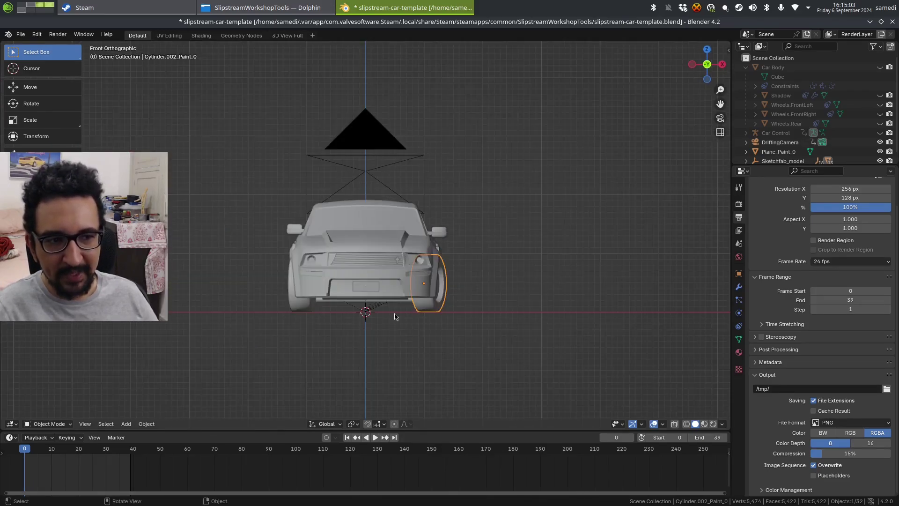
{"action": "scroll", "coordinate": [299, 331], "scroll_direction": "up", "scroll_amount": 3}
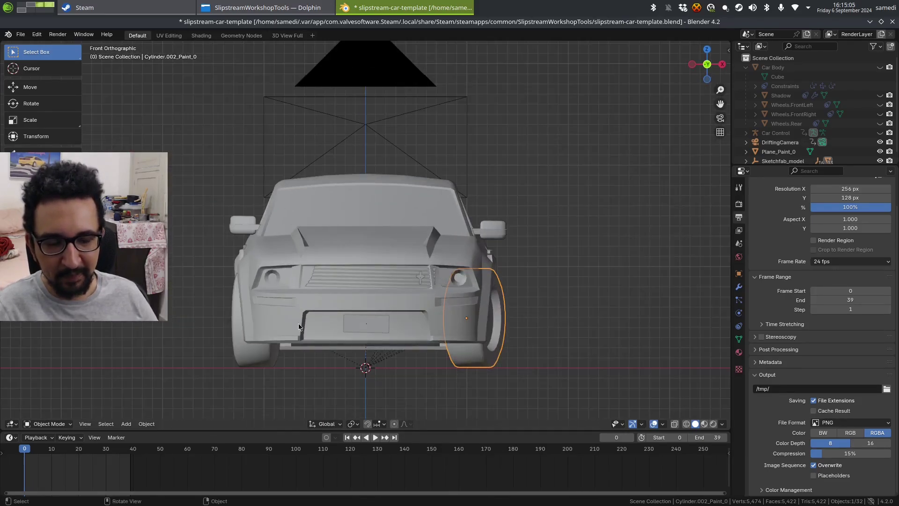
{"action": "middle_click_drag", "start_coordinate": [280, 307], "coordinate": [361, 322]}
{"action": "key", "text": "KP_7"}
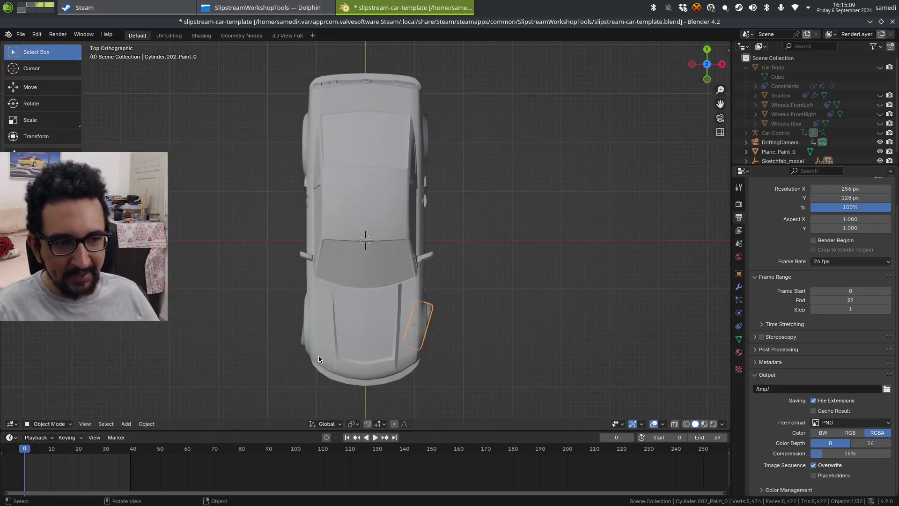
Delete both front wheels of the imported Mustang
{"action": "middle_click_drag", "start_coordinate": [319, 358], "coordinate": [294, 207]}
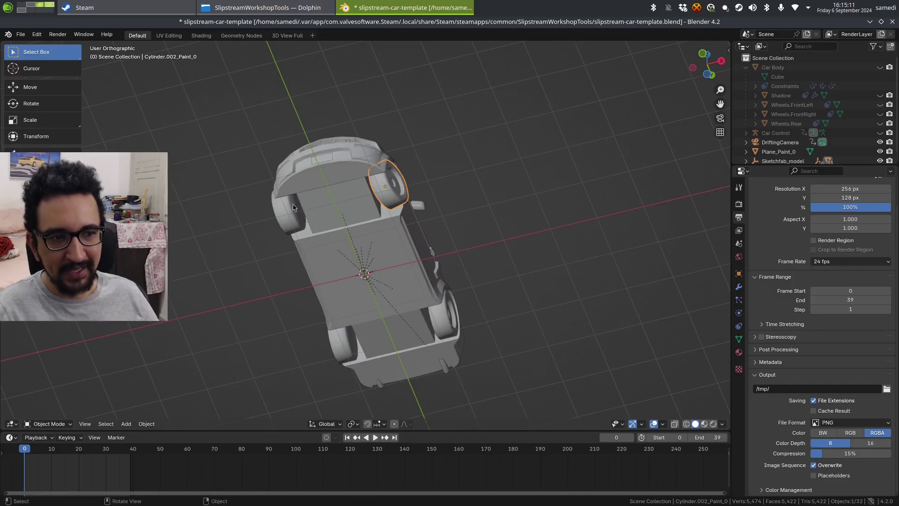
{"action": "left_click", "coordinate": [293, 210], "text": "shift"}
{"action": "key", "text": "x"}
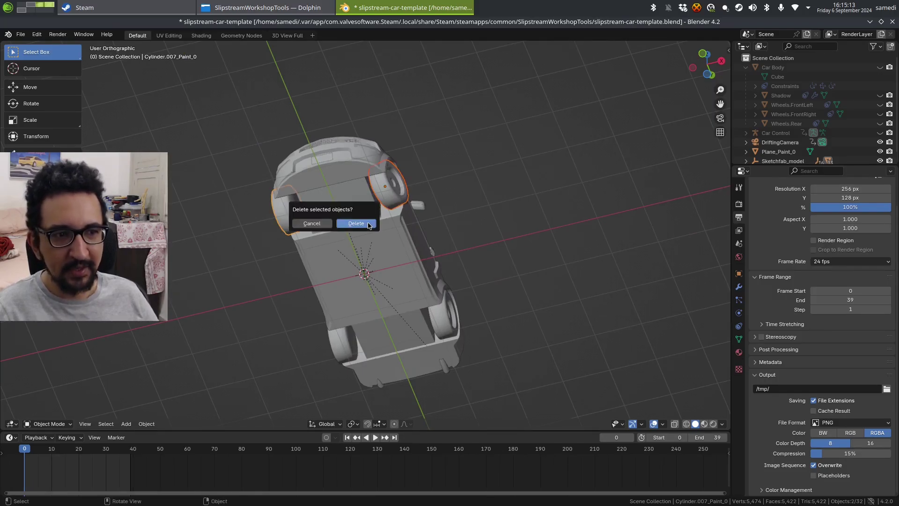
{"action": "left_click", "coordinate": [368, 225]}
Duplicate the rear wheel pair in the right side view and place the copy in the front arches, about 3.7 m along negative Y
{"action": "left_click", "coordinate": [450, 327]}
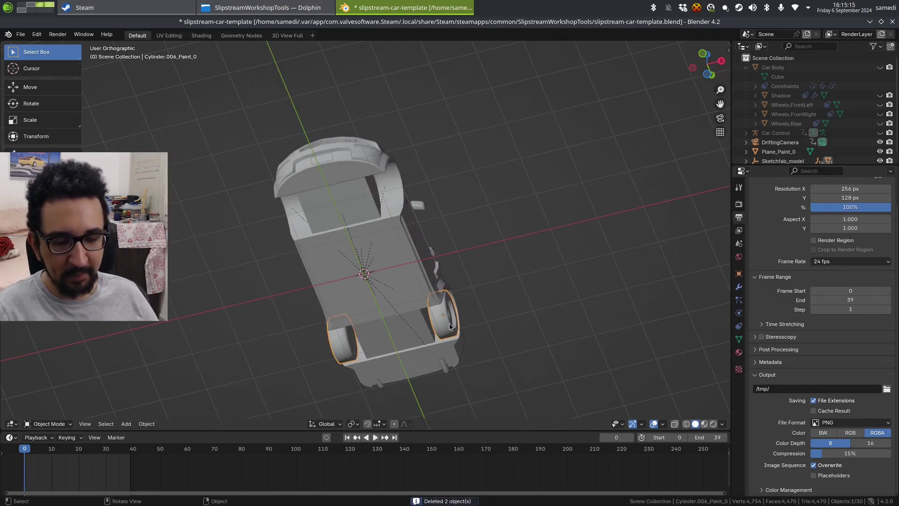
{"action": "key", "text": "KP_3"}
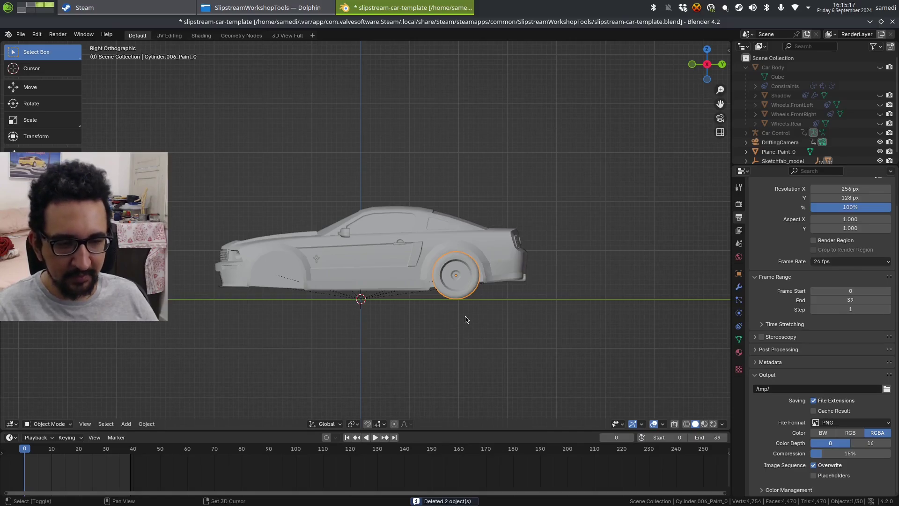
{"action": "key", "text": "shift+d"}
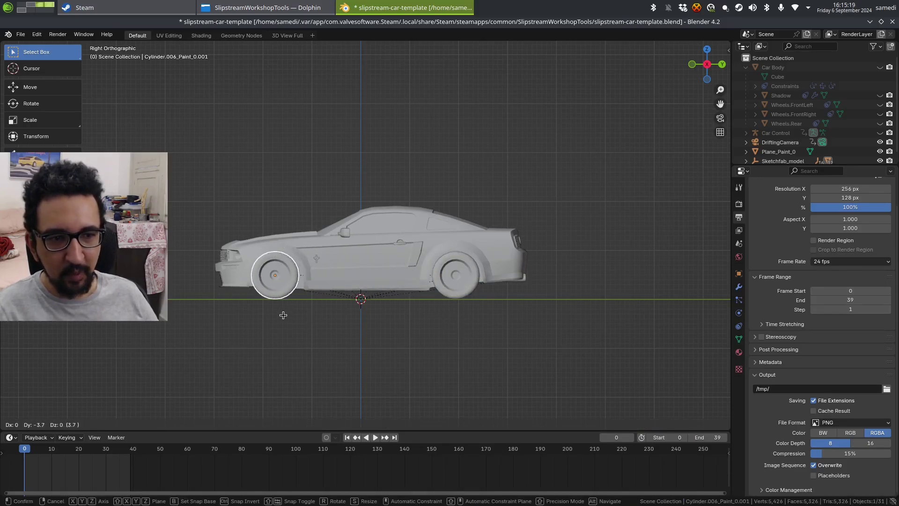
{"action": "left_click", "coordinate": [287, 317]}
Fine-tune the duplicated wheels' position inside the front arches using wireframe shading, and return to solid shading
{"action": "scroll", "coordinate": [274, 298], "scroll_direction": "up", "scroll_amount": 4}
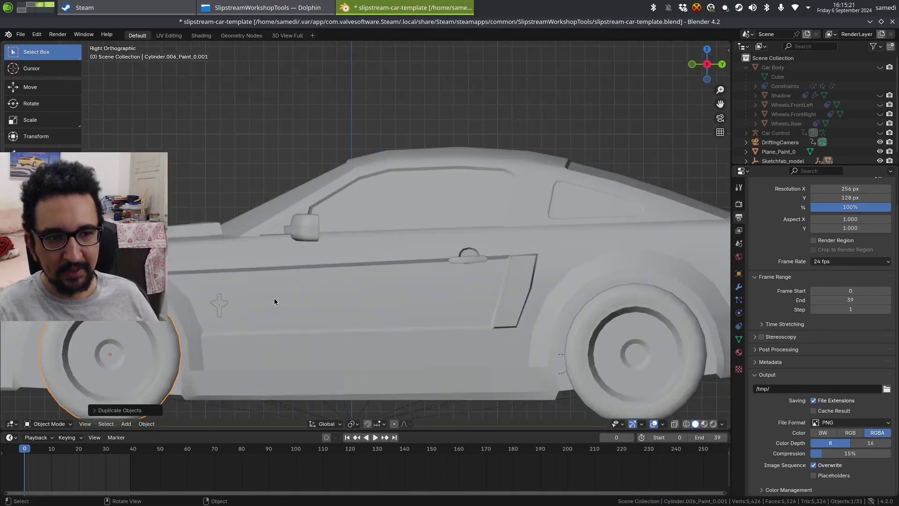
{"action": "scroll", "coordinate": [328, 271], "scroll_direction": "down", "scroll_amount": 2}
{"action": "key", "text": "z"}
{"action": "left_click", "coordinate": [268, 280]}
{"action": "scroll", "coordinate": [268, 281], "scroll_direction": "up", "scroll_amount": 4}
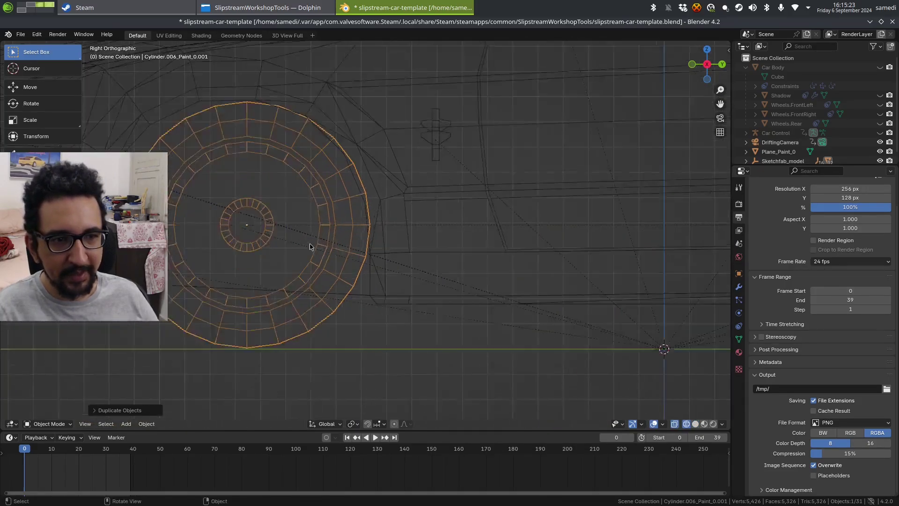
{"action": "key", "text": "g"}
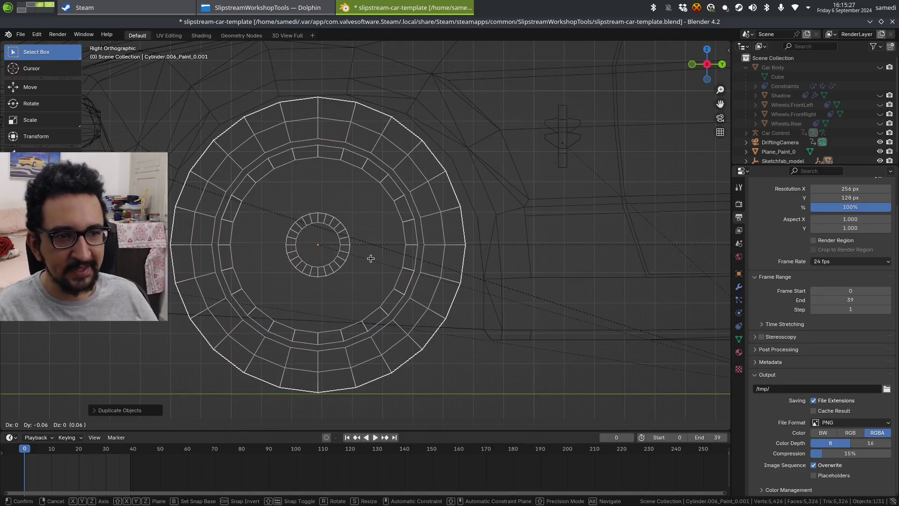
{"action": "left_click", "coordinate": [369, 258]}
{"action": "scroll", "coordinate": [310, 264], "scroll_direction": "down", "scroll_amount": 5}
{"action": "mouse_move", "coordinate": [315, 260]}
{"action": "middle_mouse_down"}
{"action": "mouse_move", "coordinate": [388, 266]}
{"action": "mouse_move", "coordinate": [412, 297]}
{"action": "middle_mouse_up"}
{"action": "key", "text": "z"}
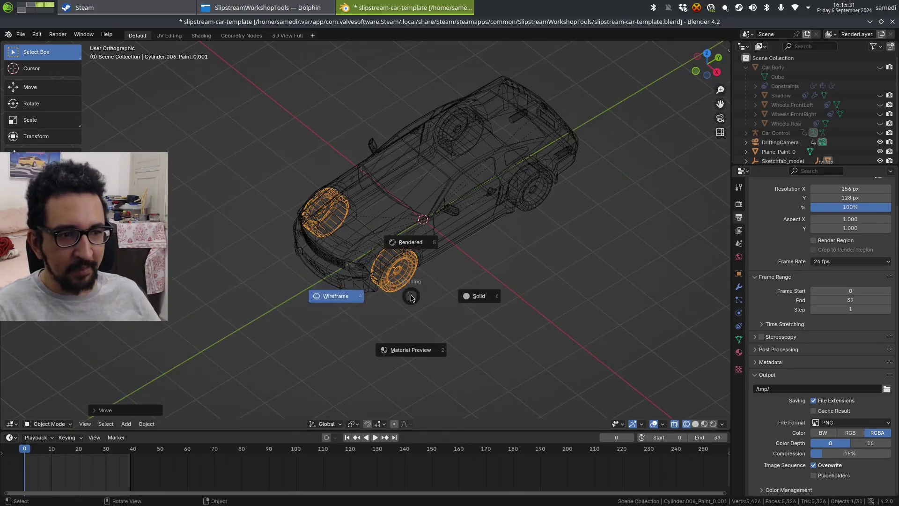
{"action": "left_click", "coordinate": [461, 296]}
{"action": "mouse_move", "coordinate": [461, 297]}
{"action": "middle_mouse_down"}
{"action": "mouse_move", "coordinate": [372, 243]}
{"action": "mouse_move", "coordinate": [374, 284]}
{"action": "middle_mouse_up"}
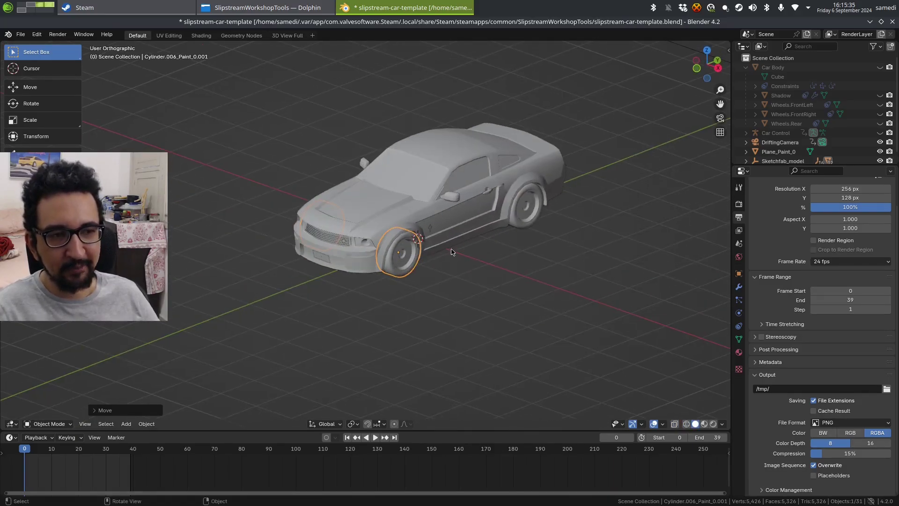
Rotate the painted body in the top view to check which wheels and small parts turn with it
{"action": "left_click", "coordinate": [423, 207]}
{"action": "key", "text": "KP_7"}
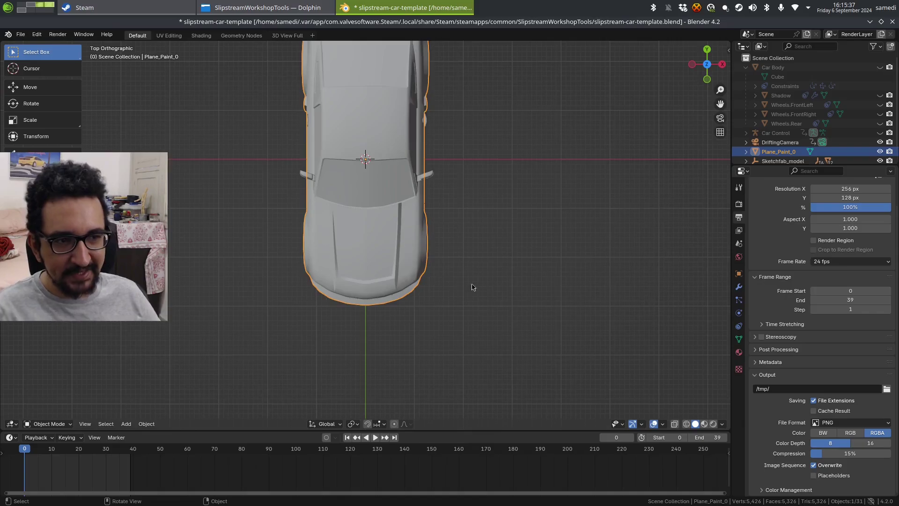
{"action": "key", "text": "r"}
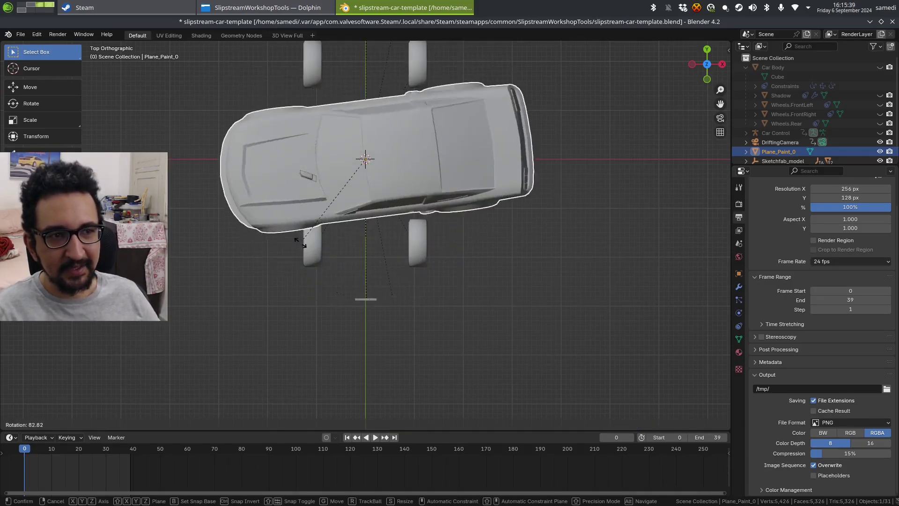
{"action": "left_click", "coordinate": [560, 234]}
{"action": "middle_click_drag", "start_coordinate": [559, 235], "coordinate": [350, 231]}
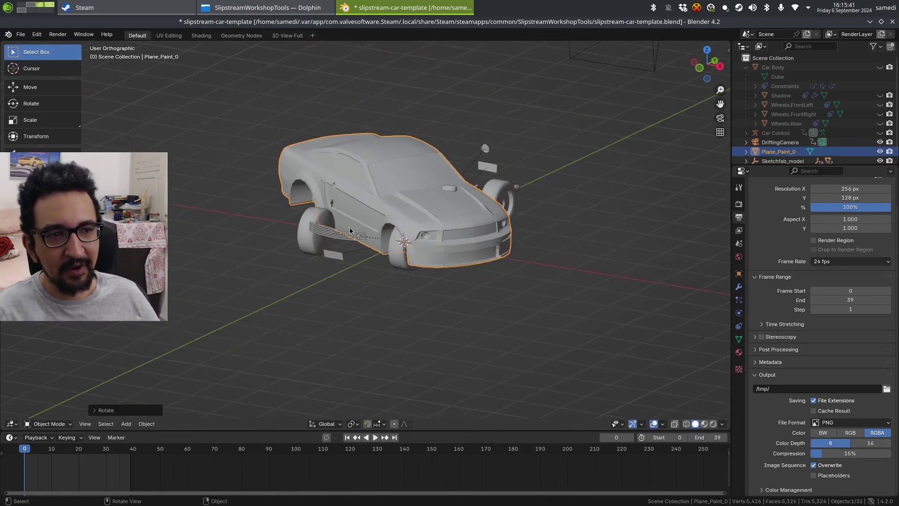
{"action": "middle_click_drag", "start_coordinate": [589, 211], "coordinate": [449, 270]}
{"action": "scroll", "coordinate": [321, 270], "scroll_direction": "up", "scroll_amount": 3}
{"action": "left_click", "coordinate": [321, 269]}
{"action": "scroll", "coordinate": [416, 218], "scroll_direction": "down", "scroll_amount": 3}
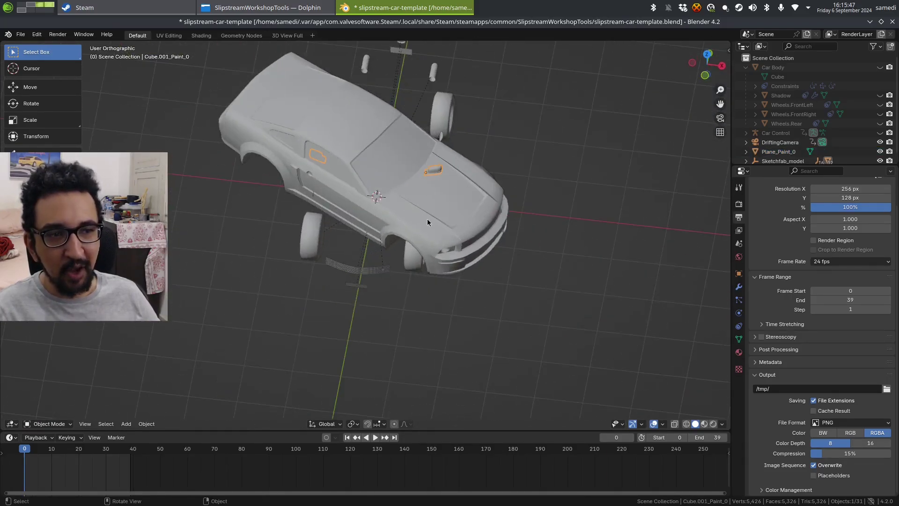
Clear the painted body's rotation and rotate it 90° in the right side view
{"action": "left_click", "coordinate": [445, 262]}
{"action": "key", "text": "alt+r"}
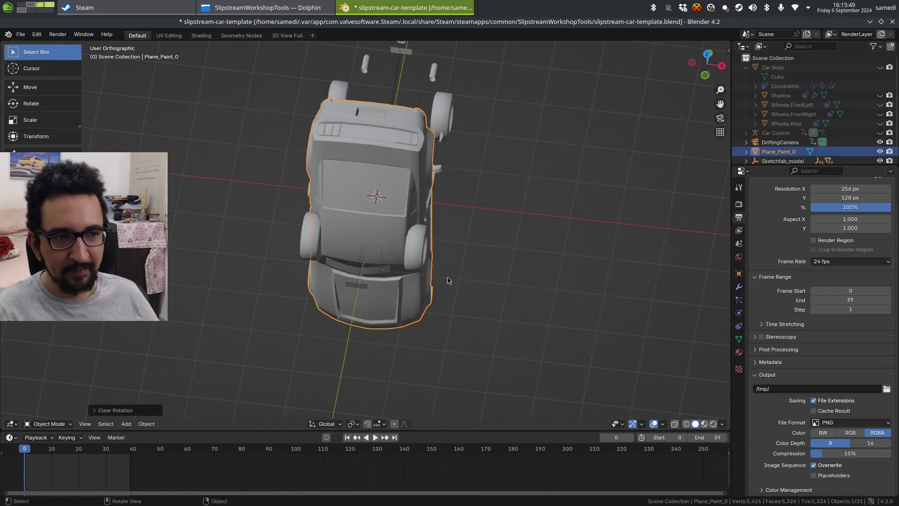
{"action": "key", "text": "KP_3"}
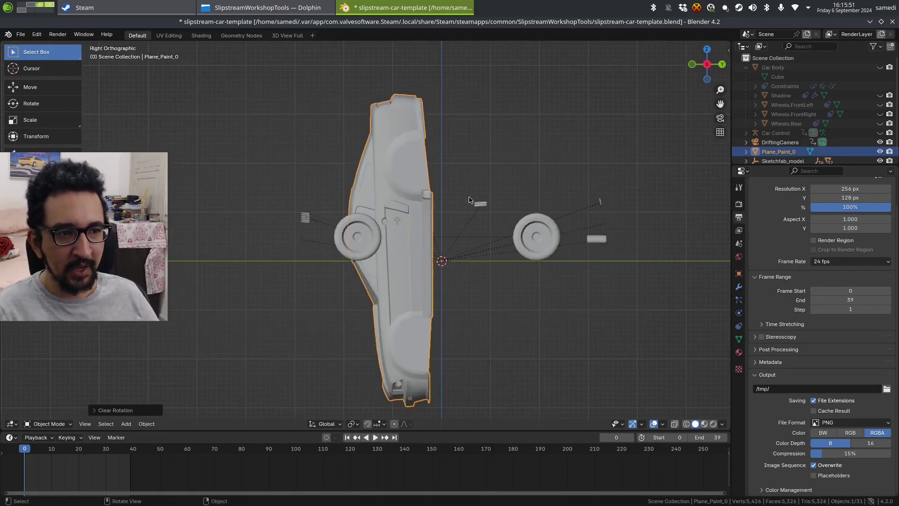
{"action": "key", "text": "r"}
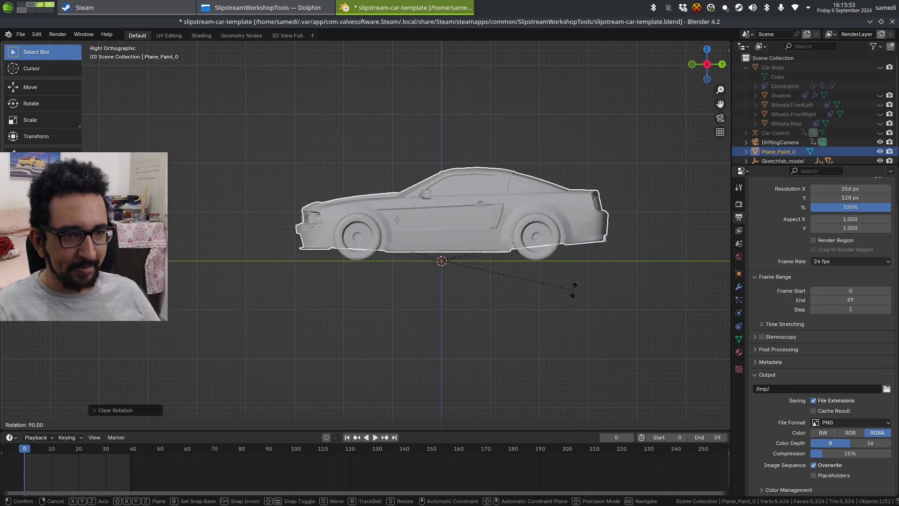
{"action": "left_click", "coordinate": [562, 287]}
Apply all transforms to the painted body Plane_Paint_0 and check its location, rotation and scale values
{"action": "left_click", "coordinate": [739, 274]}
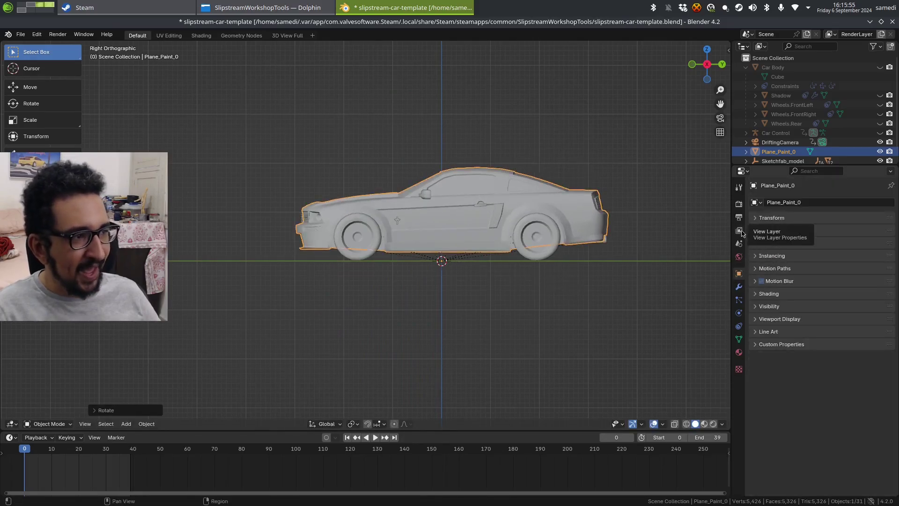
{"action": "left_click", "coordinate": [150, 424]}
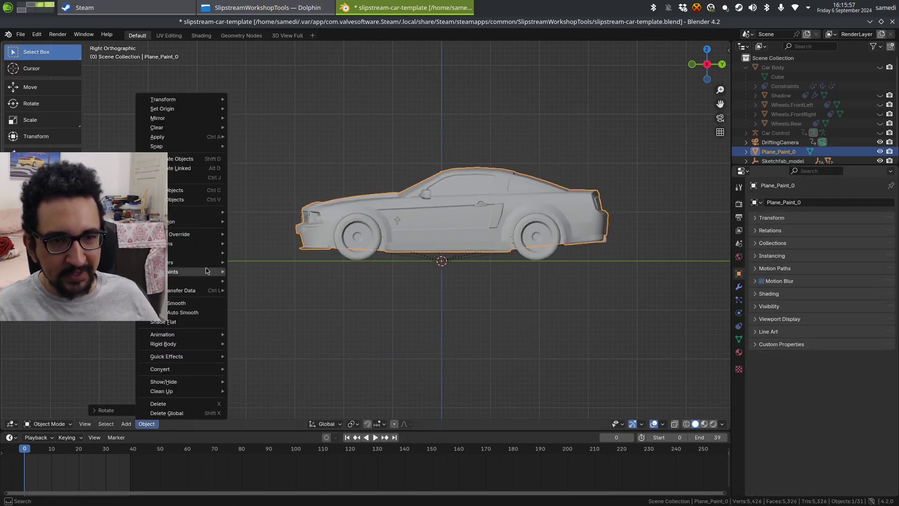
{"action": "mouse_move", "coordinate": [202, 104]}
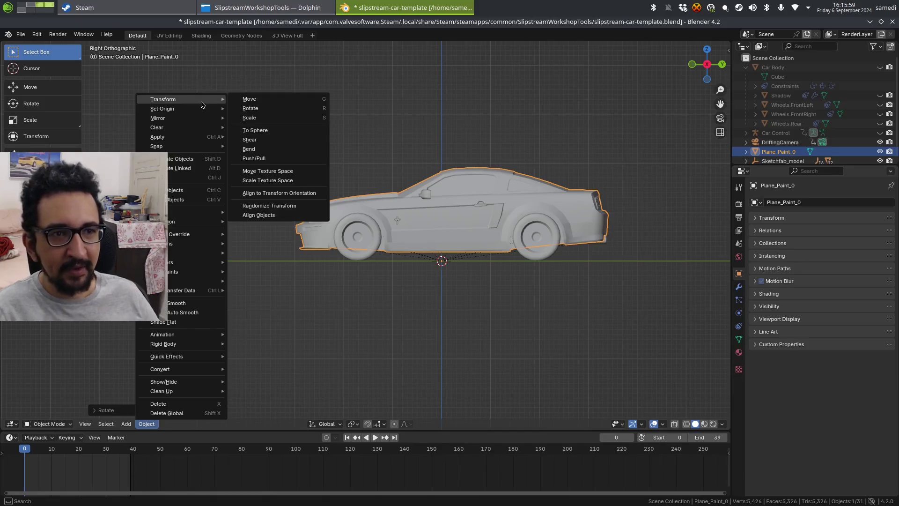
{"action": "mouse_move", "coordinate": [201, 137]}
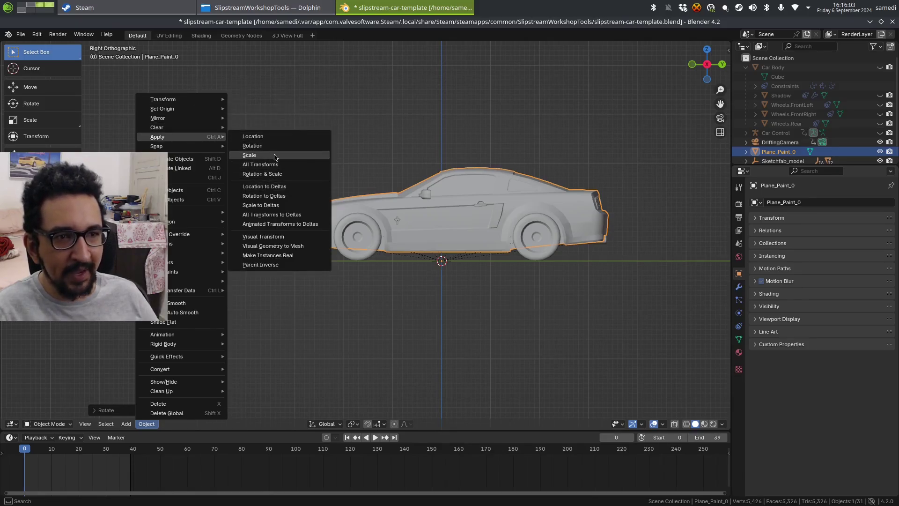
{"action": "left_click", "coordinate": [262, 164]}
{"action": "middle_click_drag", "start_coordinate": [281, 196], "coordinate": [488, 273]}
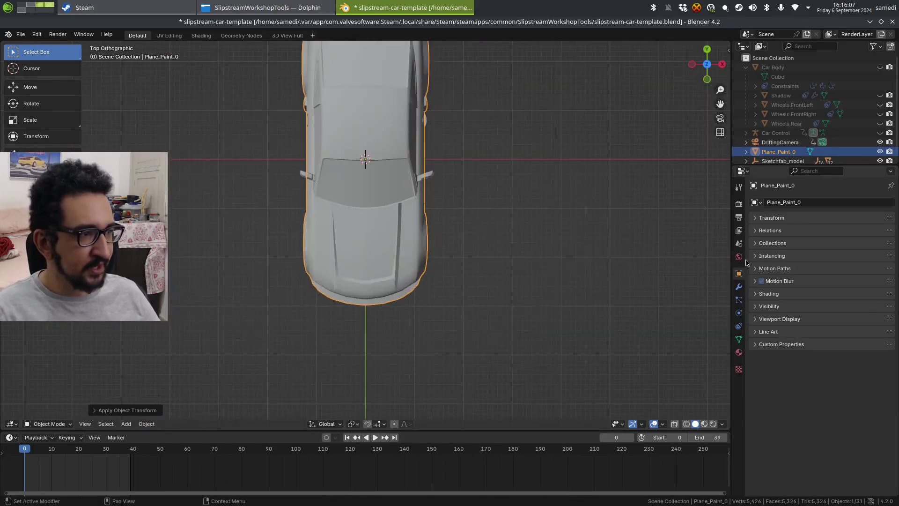
{"action": "left_click", "coordinate": [777, 219]}
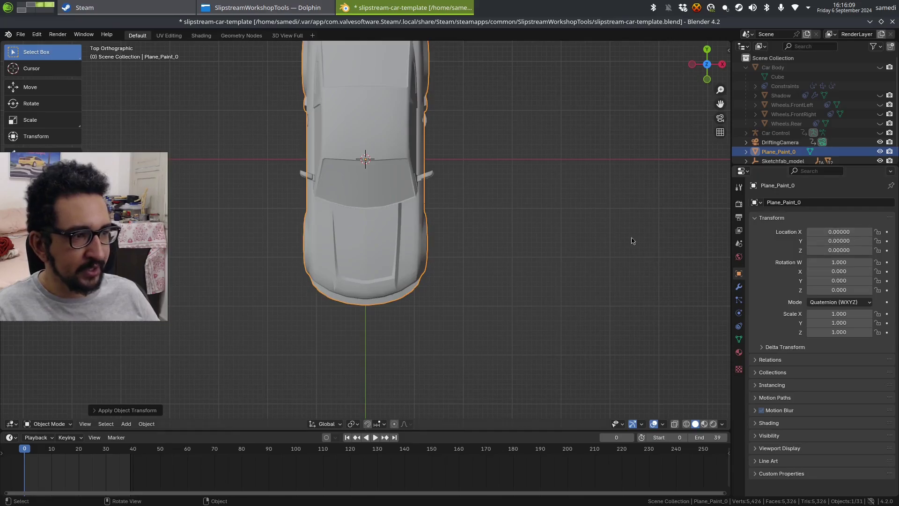
{"action": "middle_click_drag", "start_coordinate": [558, 319], "coordinate": [389, 214]}
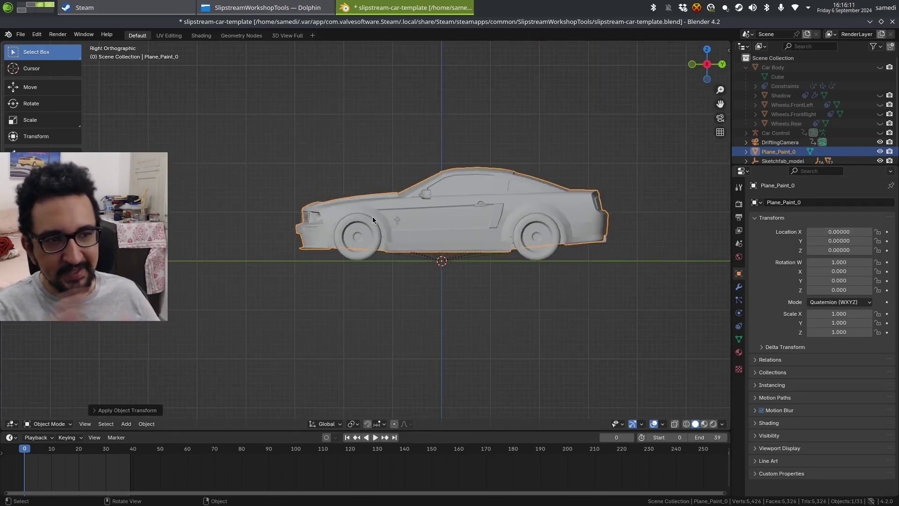
{"action": "middle_click_drag", "start_coordinate": [314, 211], "coordinate": [427, 241]}
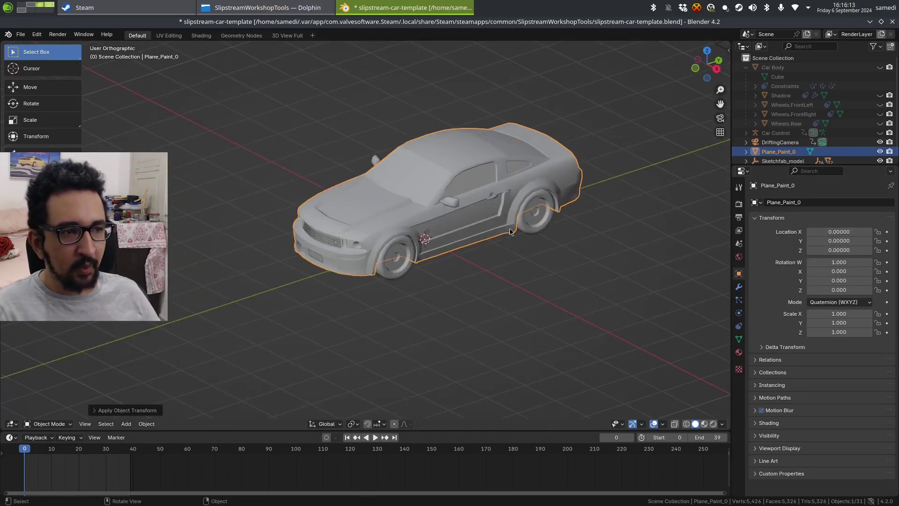
Rotate the painted body in the top view as a test and undo that rotation
{"action": "middle_click_drag", "start_coordinate": [510, 231], "coordinate": [472, 203]}
{"action": "scroll", "coordinate": [413, 221], "scroll_direction": "up", "scroll_amount": 3}
{"action": "middle_click_drag", "start_coordinate": [382, 199], "coordinate": [409, 241]}
{"action": "key", "text": "KP_7"}
{"action": "key", "text": "r"}
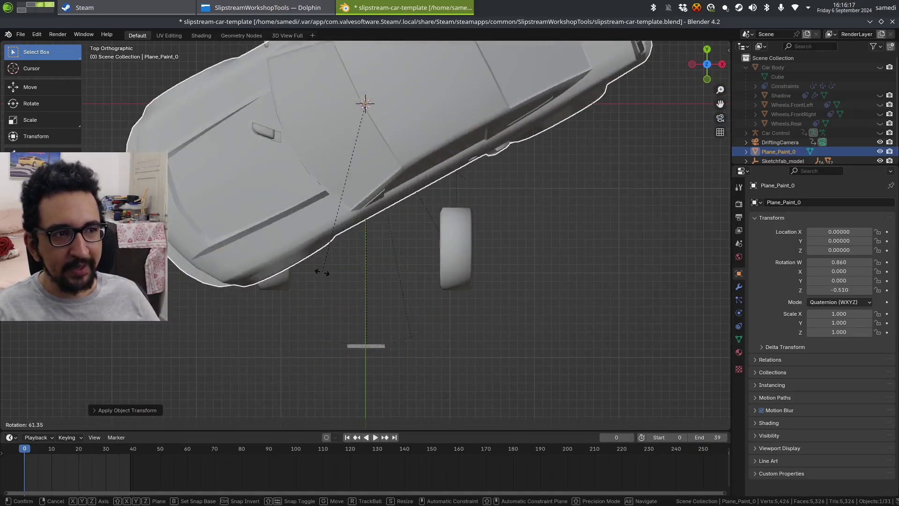
{"action": "left_click", "coordinate": [618, 228]}
{"action": "key", "text": "ctrl+z"}
Select all visible objects with the painted body as the active one and parent them to it, keeping their transforms
{"action": "middle_click_drag", "start_coordinate": [575, 255], "coordinate": [469, 226]}
{"action": "key", "text": "a"}
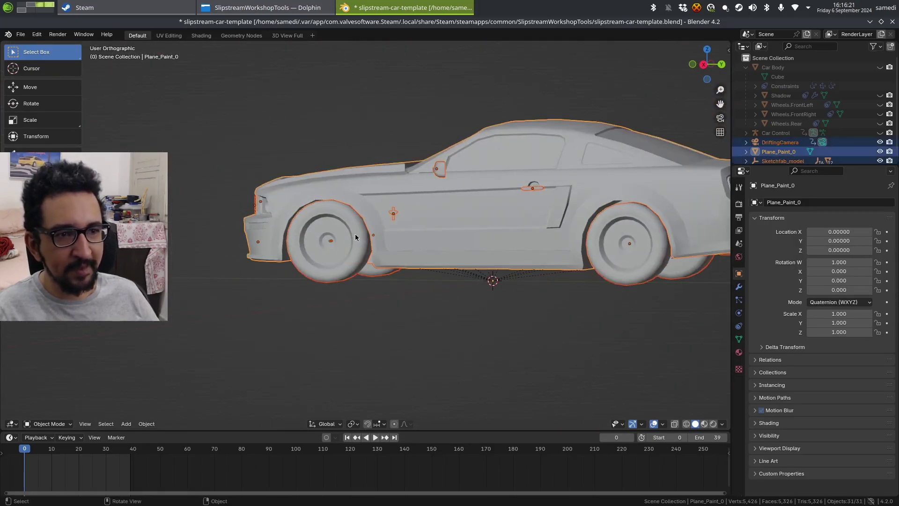
{"action": "middle_click_drag", "start_coordinate": [355, 234], "coordinate": [458, 113]}
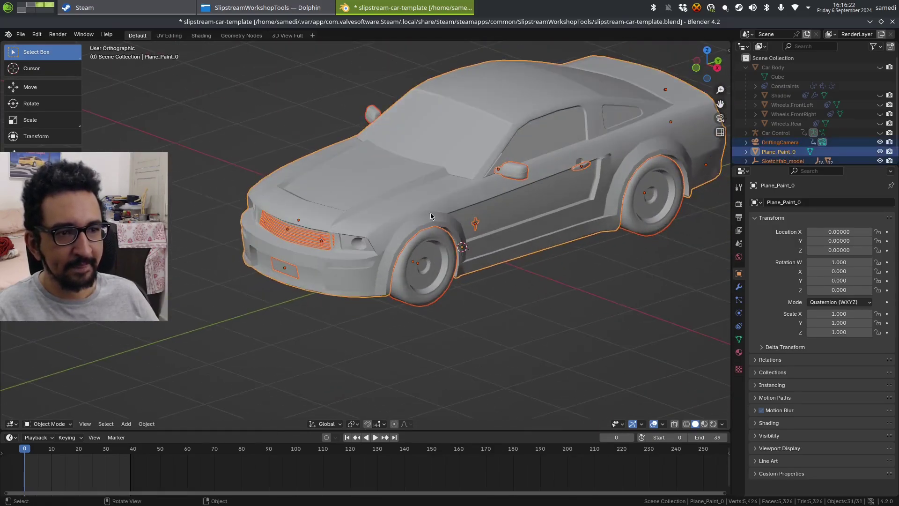
{"action": "left_click", "coordinate": [467, 137], "text": "shift"}
{"action": "middle_click_drag", "start_coordinate": [552, 256], "coordinate": [431, 229]}
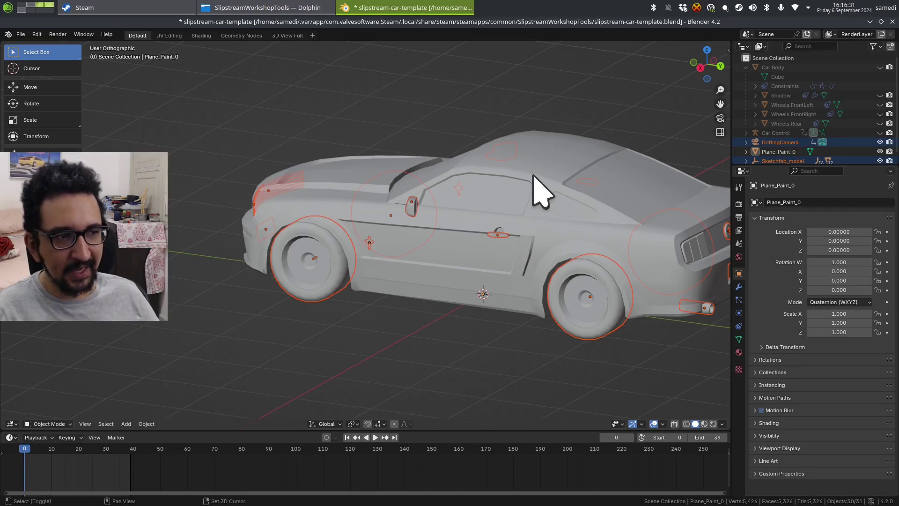
{"action": "key", "text": "a"}
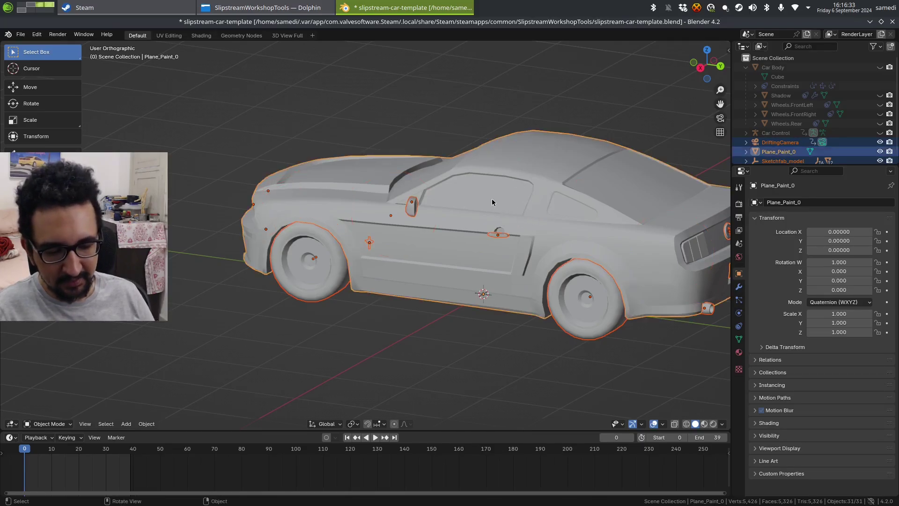
{"action": "key", "text": "ctrl+p"}
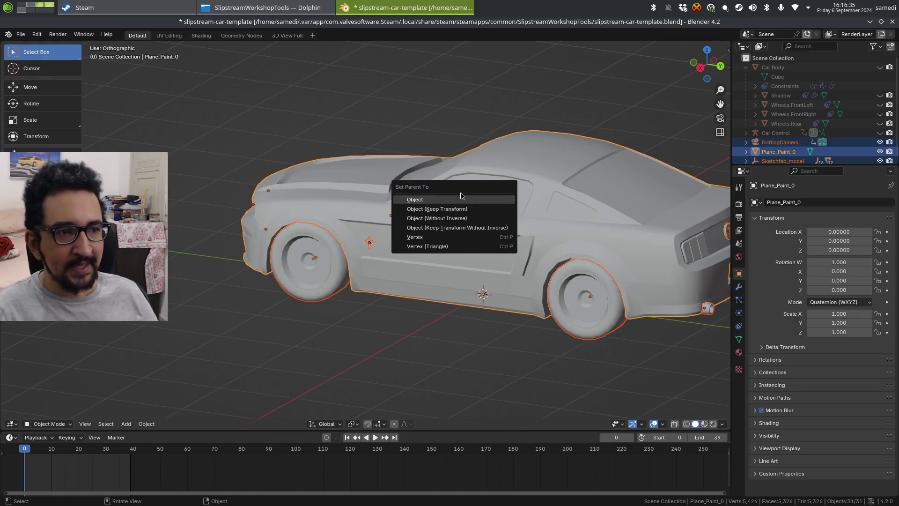
{"action": "left_click", "coordinate": [424, 210]}
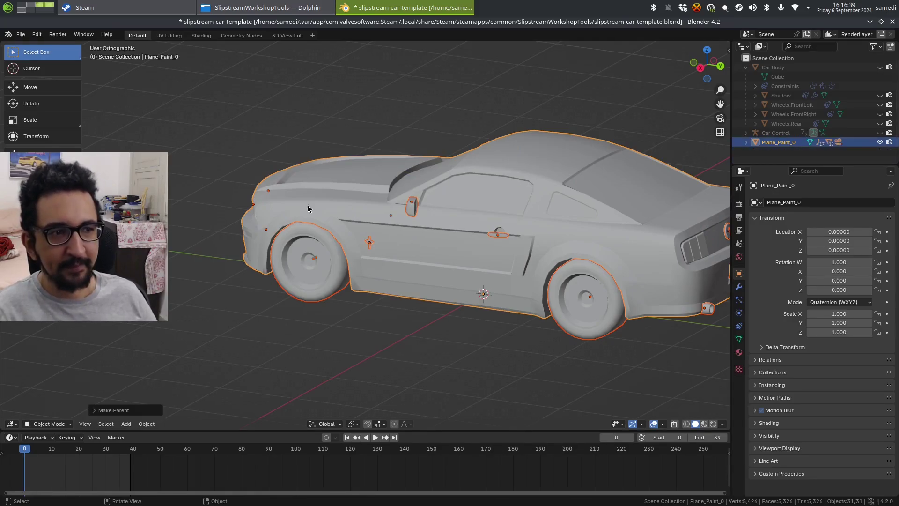
Test the parenting by rotating only the painted body in the top view, and clear its rotation
{"action": "middle_click_drag", "start_coordinate": [424, 210], "coordinate": [379, 226]}
{"action": "scroll", "coordinate": [403, 210], "scroll_direction": "down", "scroll_amount": 3}
{"action": "left_click", "coordinate": [425, 178]}
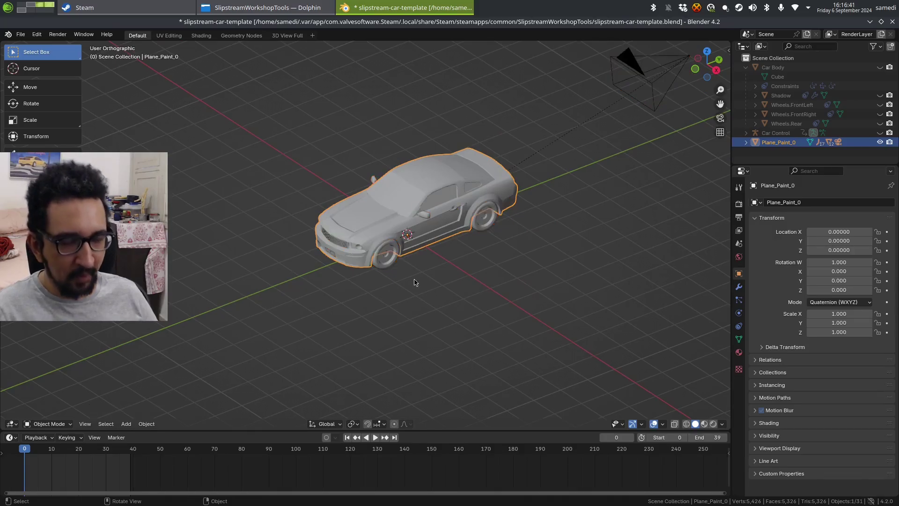
{"action": "key", "text": "KP_7"}
{"action": "key", "text": "r"}
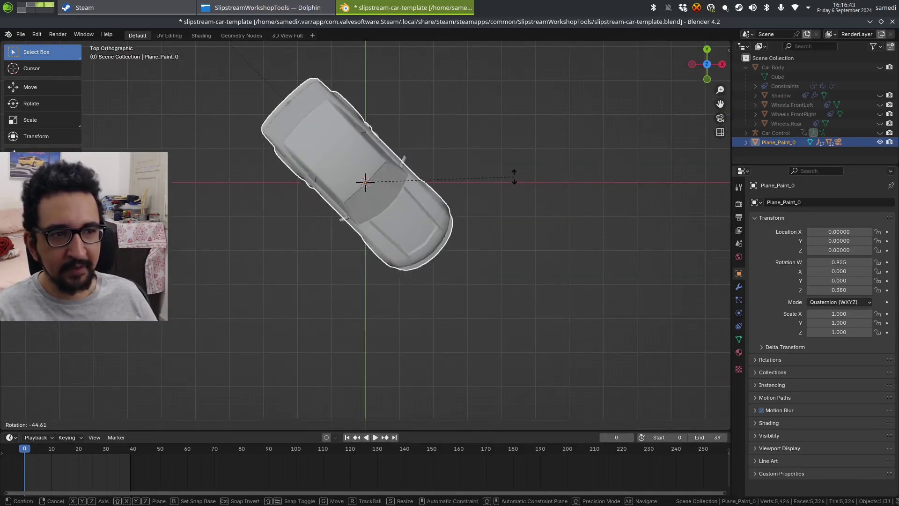
{"action": "left_click", "coordinate": [464, 173]}
{"action": "middle_click_drag", "start_coordinate": [464, 173], "coordinate": [352, 252]}
{"action": "key", "text": "KP_7"}
{"action": "key", "text": "r"}
{"action": "key", "text": "Escape"}
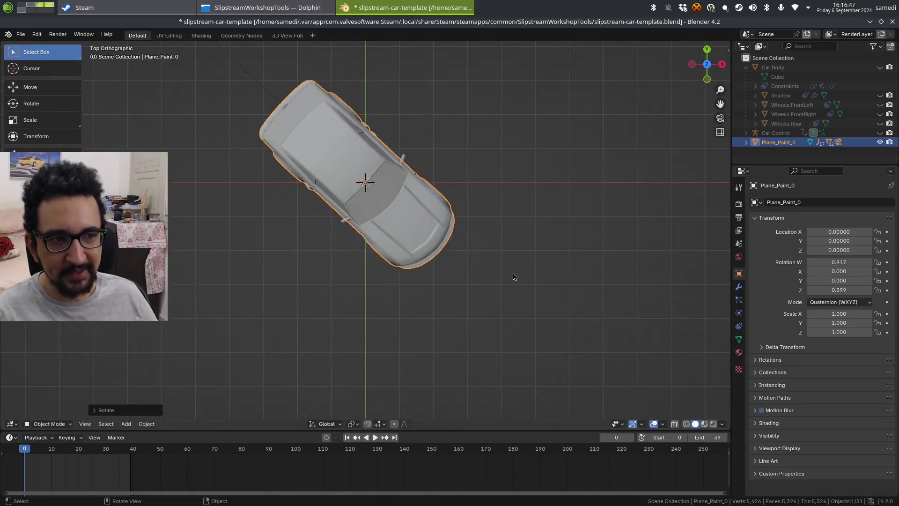
{"action": "key", "text": "alt+r"}
Select the combined front wheels object and examine it from below, around the car's front and in the front view
{"action": "middle_click_drag", "start_coordinate": [466, 286], "coordinate": [428, 226]}
{"action": "left_click", "coordinate": [418, 209]}
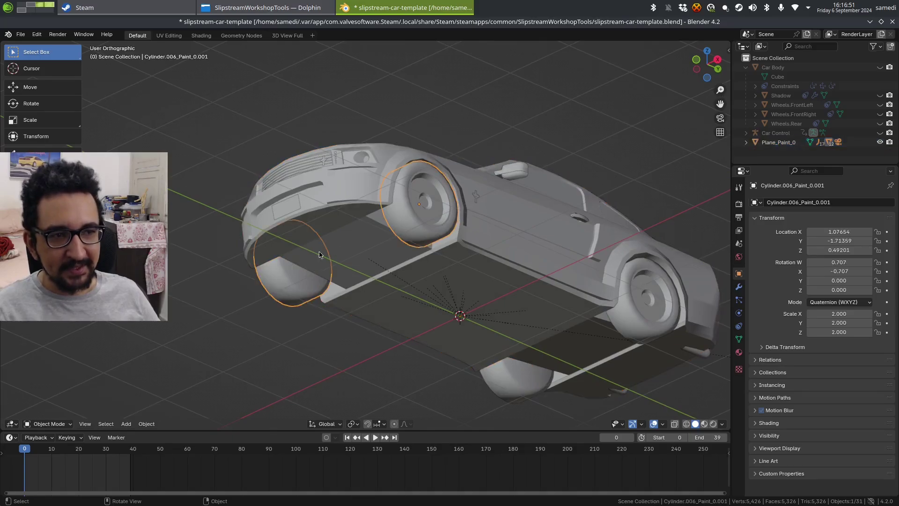
{"action": "middle_click_drag", "start_coordinate": [321, 256], "coordinate": [387, 274]}
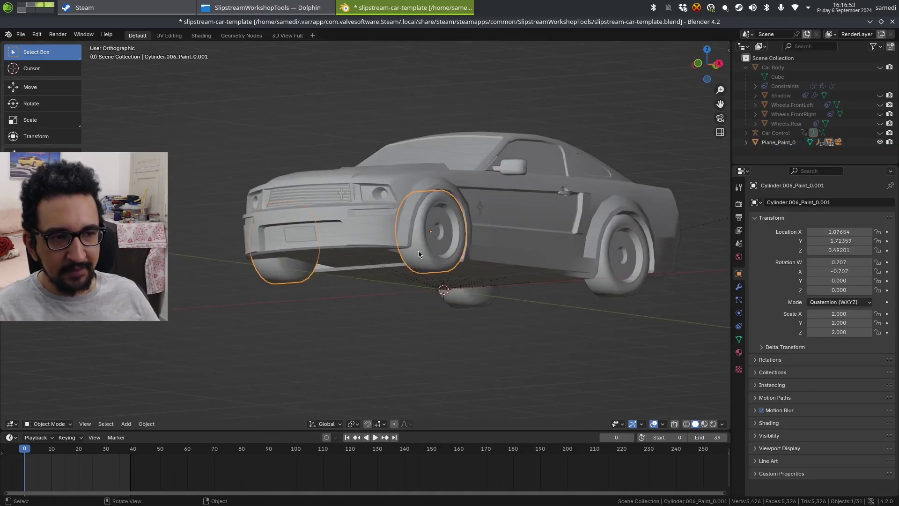
{"action": "middle_click_drag", "start_coordinate": [328, 259], "coordinate": [443, 269]}
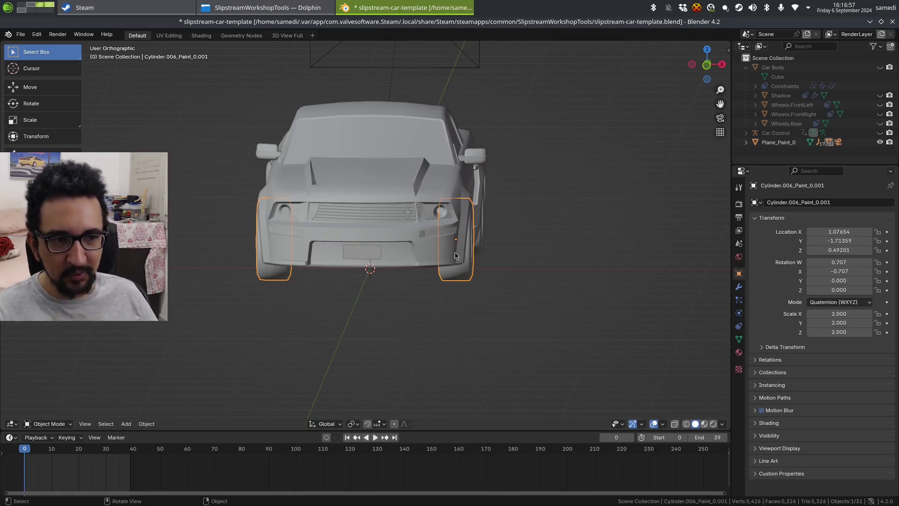
{"action": "middle_click_drag", "start_coordinate": [420, 272], "coordinate": [328, 271]}
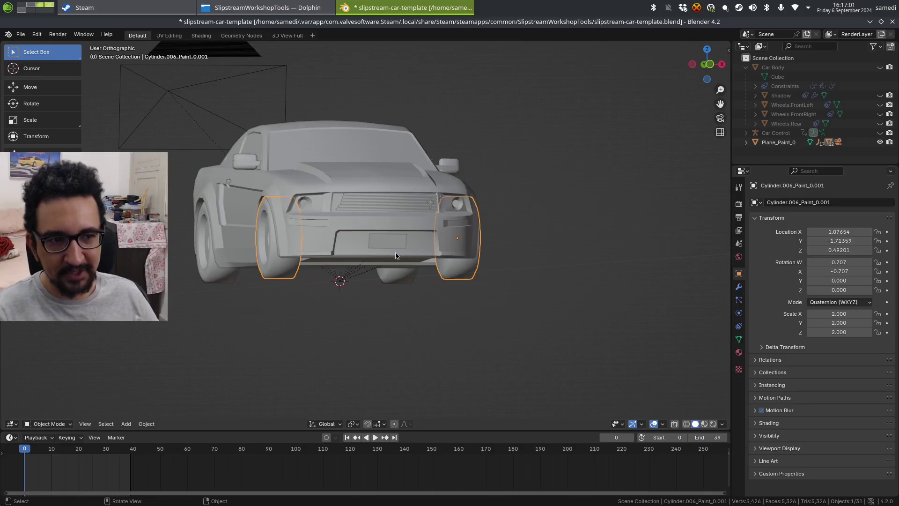
{"action": "key", "text": "KP_1"}
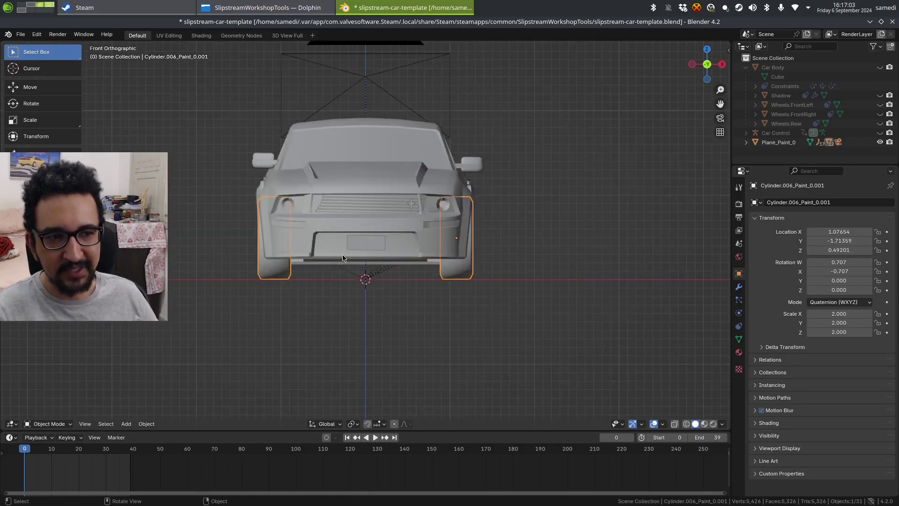
{"action": "mouse_move", "coordinate": [344, 257]}
{"action": "middle_mouse_down"}
{"action": "mouse_move", "coordinate": [382, 270]}
{"action": "mouse_move", "coordinate": [360, 258]}
{"action": "middle_mouse_up"}
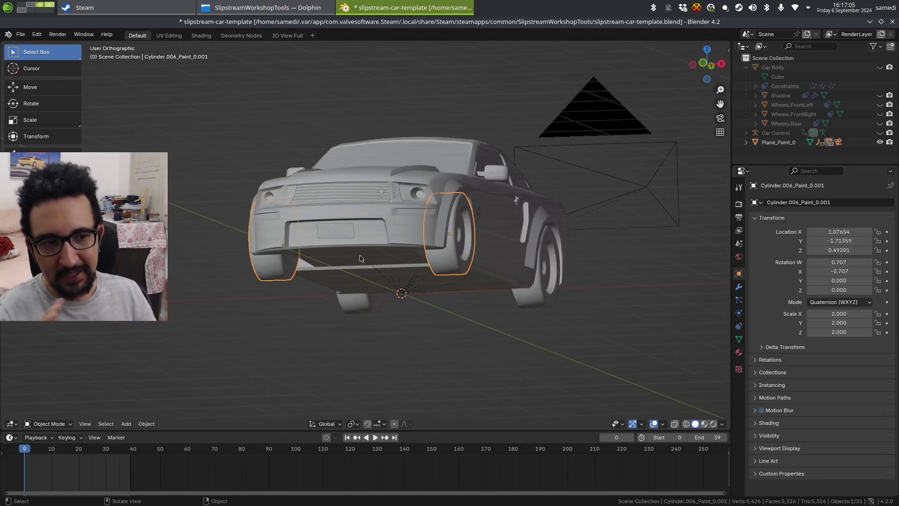
{"action": "key", "text": "KP_1"}
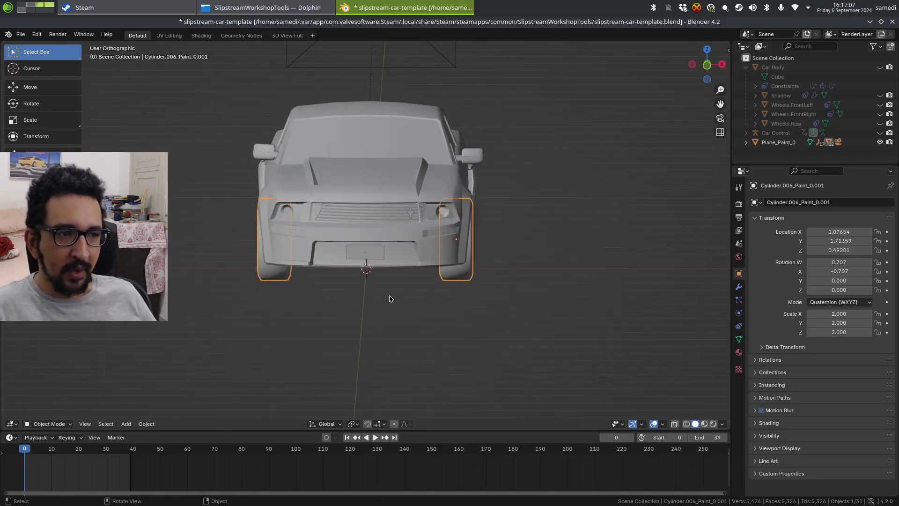
{"action": "key", "text": "KP_3"}
{"action": "key", "text": "KP_1"}
{"action": "key", "text": "z"}
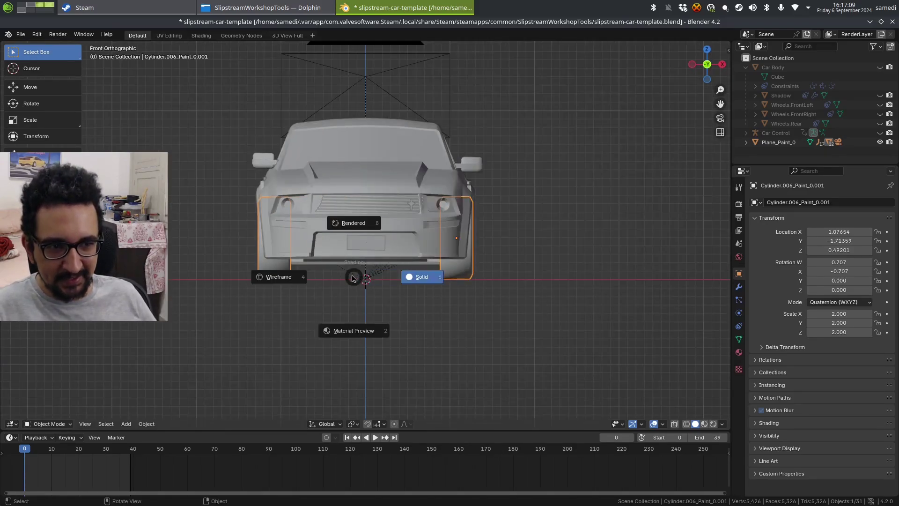
{"action": "key", "text": "Escape"}
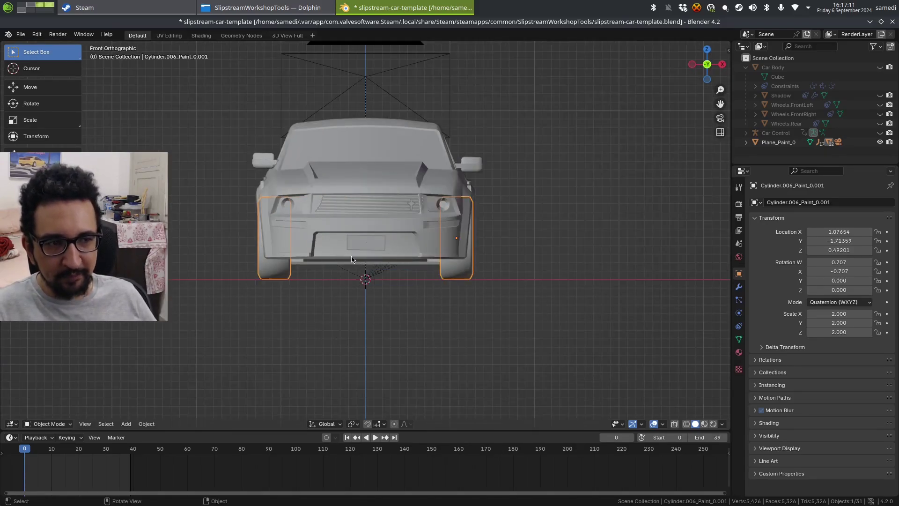
{"action": "key", "text": "Tab"}
{"action": "key", "text": "Tab"}
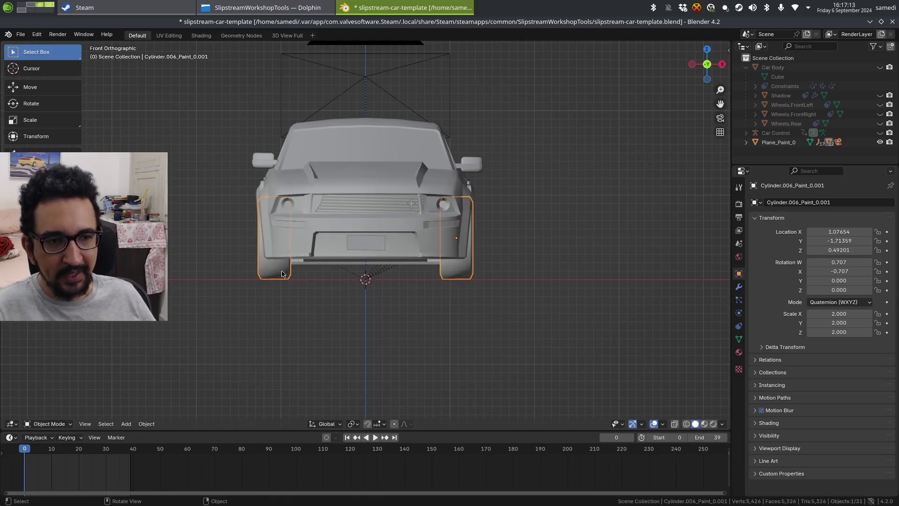
In wireframe display, separate the front wheel on the negative X side from the combined front wheels mesh into its own object
{"action": "key", "text": "Tab"}
{"action": "key", "text": "alt+a"}
{"action": "key", "text": "z"}
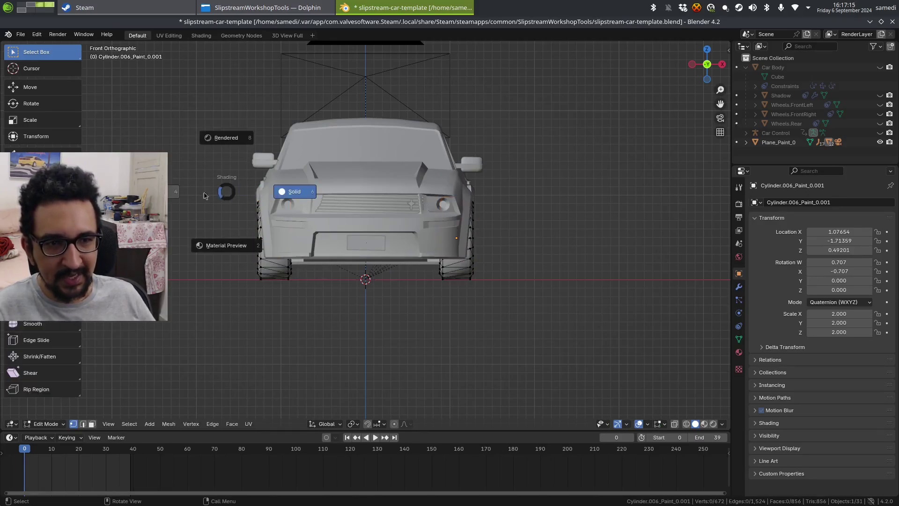
{"action": "left_click", "coordinate": [204, 195]}
{"action": "key", "text": "b"}
{"action": "left_click_drag", "start_coordinate": [202, 148], "coordinate": [328, 323]}
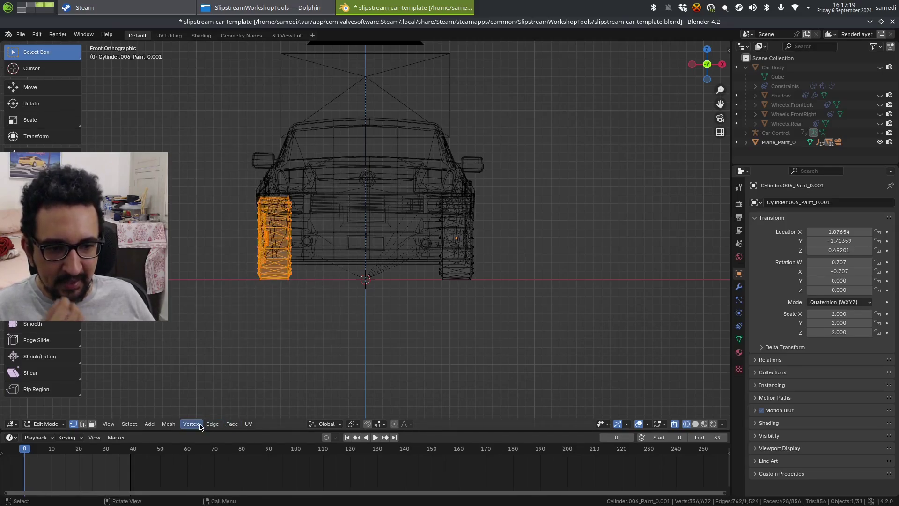
{"action": "left_click", "coordinate": [168, 424]}
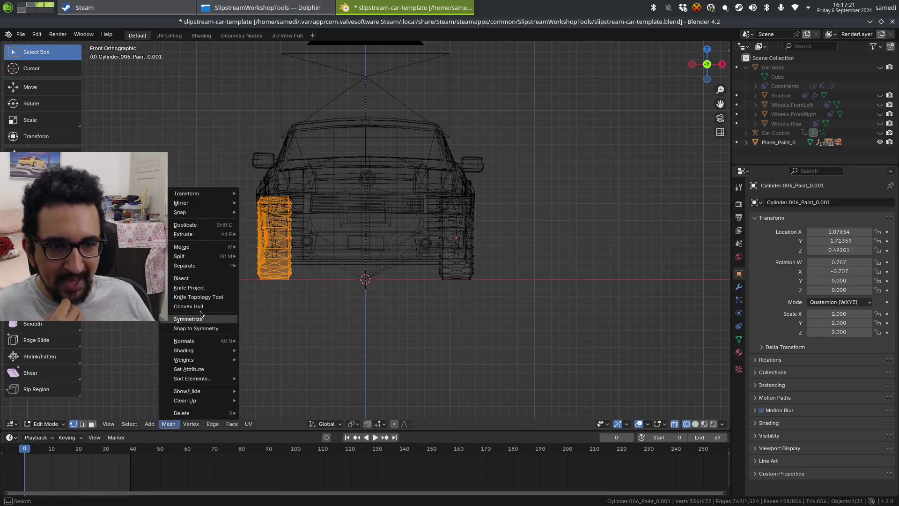
{"action": "mouse_move", "coordinate": [209, 266]}
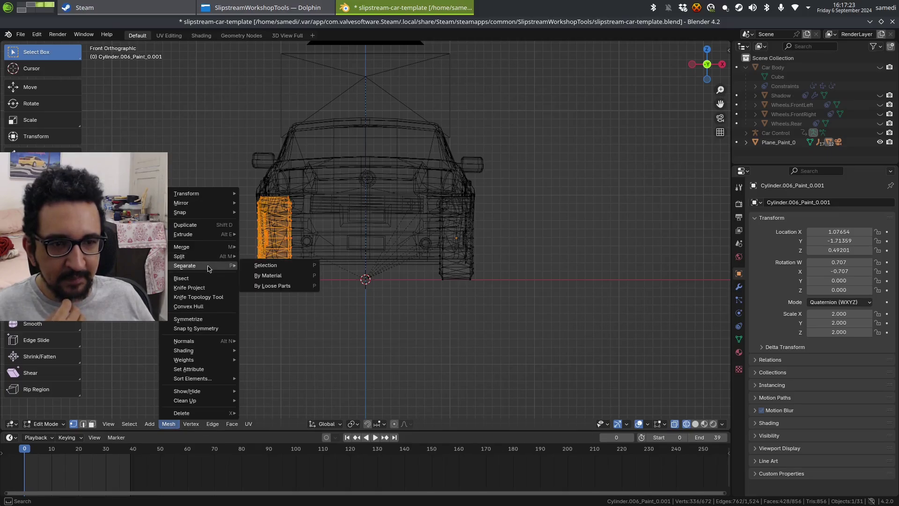
{"action": "left_click", "coordinate": [265, 265]}
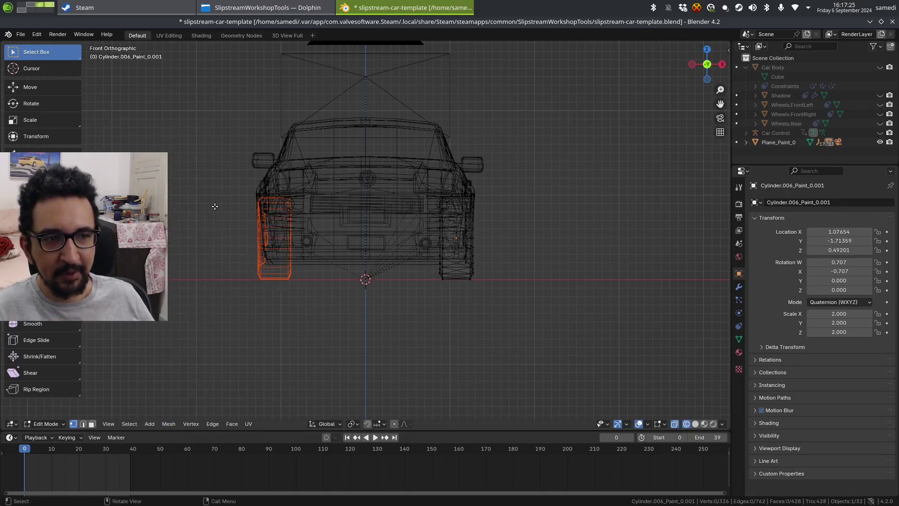
{"action": "key", "text": "Tab"}
Select the newly separated front wheel and check where its origin point sits
{"action": "middle_click_drag", "start_coordinate": [215, 207], "coordinate": [416, 246]}
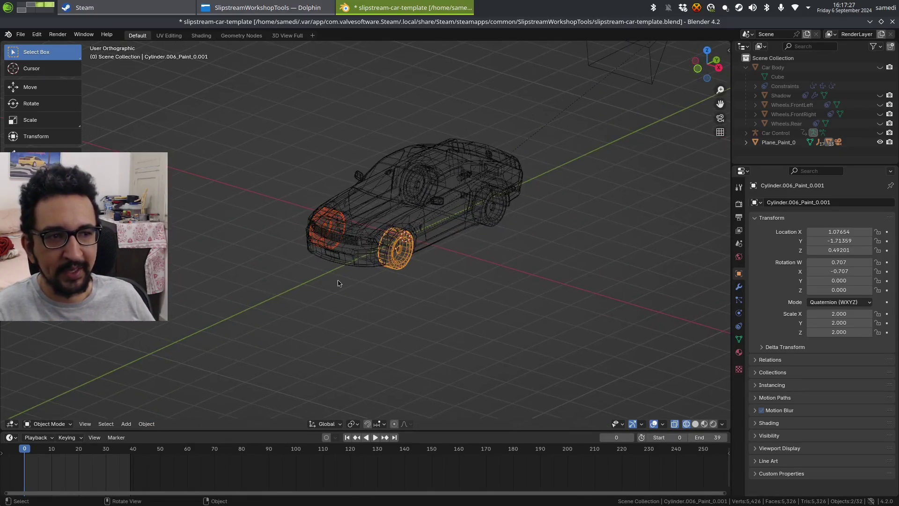
{"action": "middle_click_drag", "start_coordinate": [338, 283], "coordinate": [363, 276]}
{"action": "scroll", "coordinate": [331, 290], "scroll_direction": "up", "scroll_amount": 2}
{"action": "left_click", "coordinate": [314, 274]}
{"action": "middle_click_drag", "start_coordinate": [444, 280], "coordinate": [429, 266]}
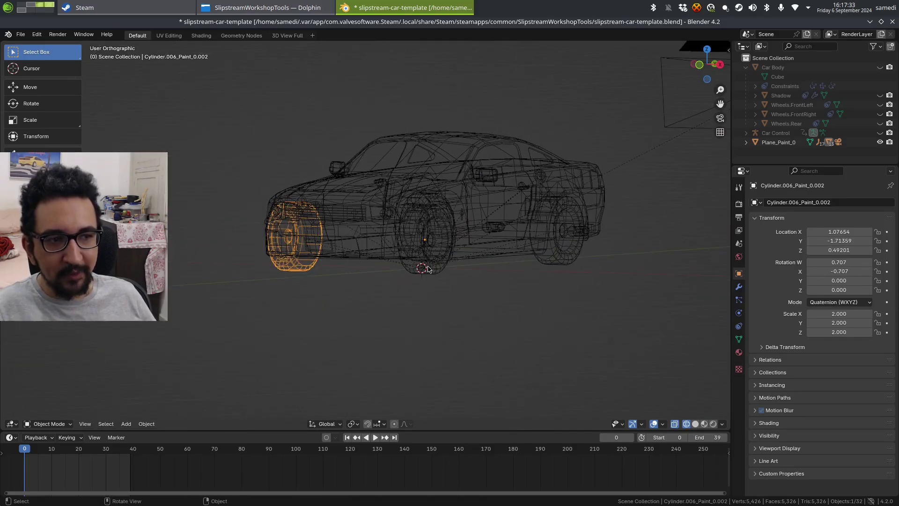
Select the front wheel on the positive X side and examine its origin up close and in the front, top and right views
{"action": "left_click", "coordinate": [429, 267]}
{"action": "middle_click_drag", "start_coordinate": [482, 256], "coordinate": [385, 270], "text": "shift"}
{"action": "scroll", "coordinate": [293, 285], "scroll_direction": "up", "scroll_amount": 5}
{"action": "scroll", "coordinate": [293, 287], "scroll_direction": "up", "scroll_amount": 4}
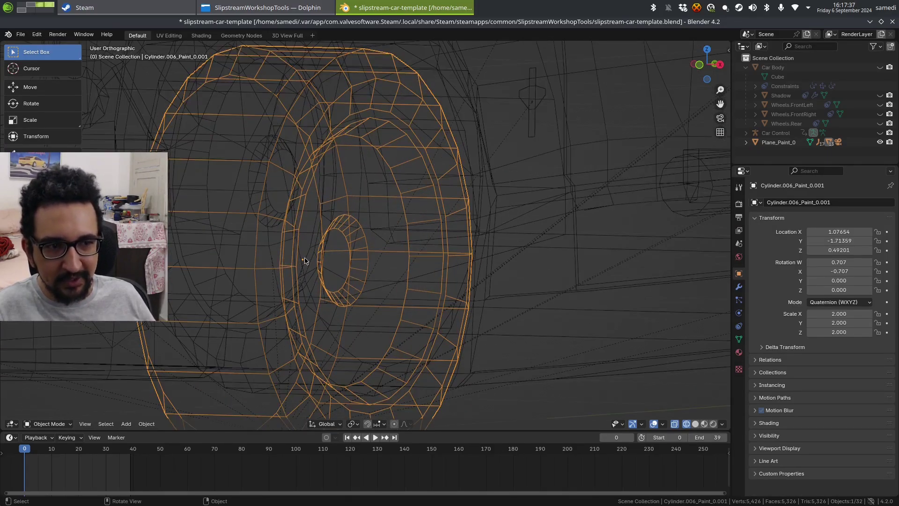
{"action": "scroll", "coordinate": [305, 261], "scroll_direction": "down", "scroll_amount": 6}
{"action": "middle_click_drag", "start_coordinate": [319, 236], "coordinate": [361, 256]}
{"action": "key", "text": "KP_1"}
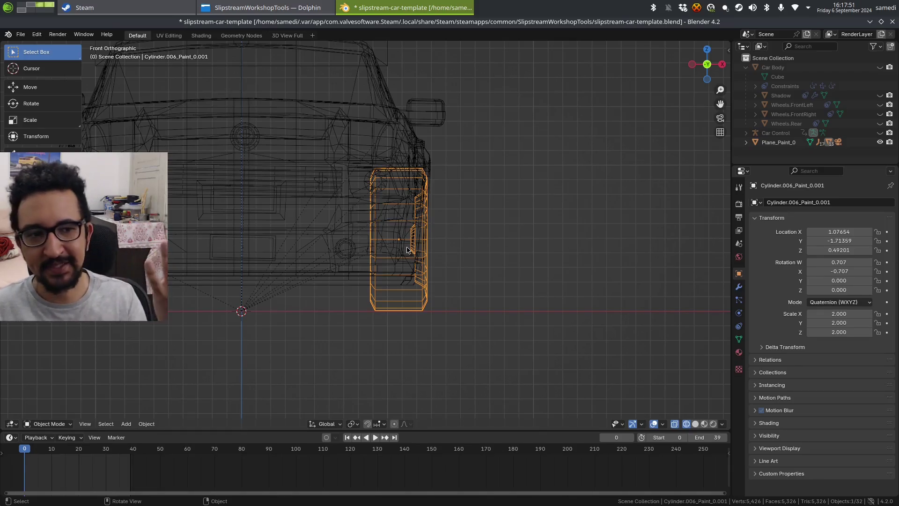
{"action": "middle_click_drag", "start_coordinate": [430, 190], "coordinate": [388, 254]}
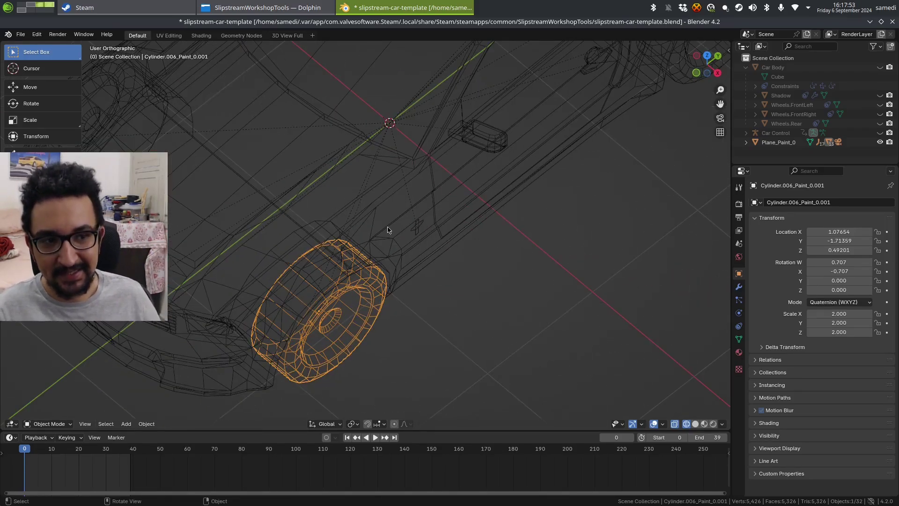
{"action": "scroll", "coordinate": [388, 230], "scroll_direction": "down", "scroll_amount": 5}
{"action": "key", "text": "KP_7"}
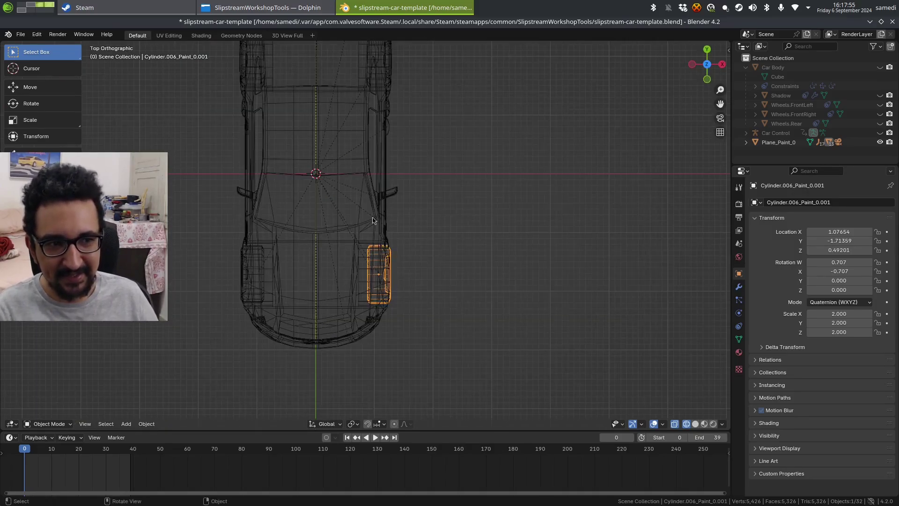
{"action": "key", "text": "KP_3"}
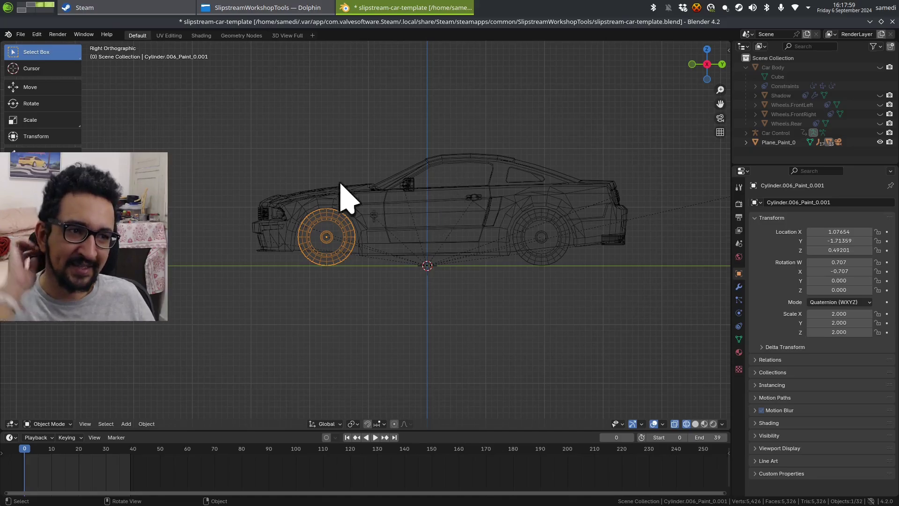
{"action": "middle_click_drag", "start_coordinate": [346, 197], "coordinate": [397, 290]}
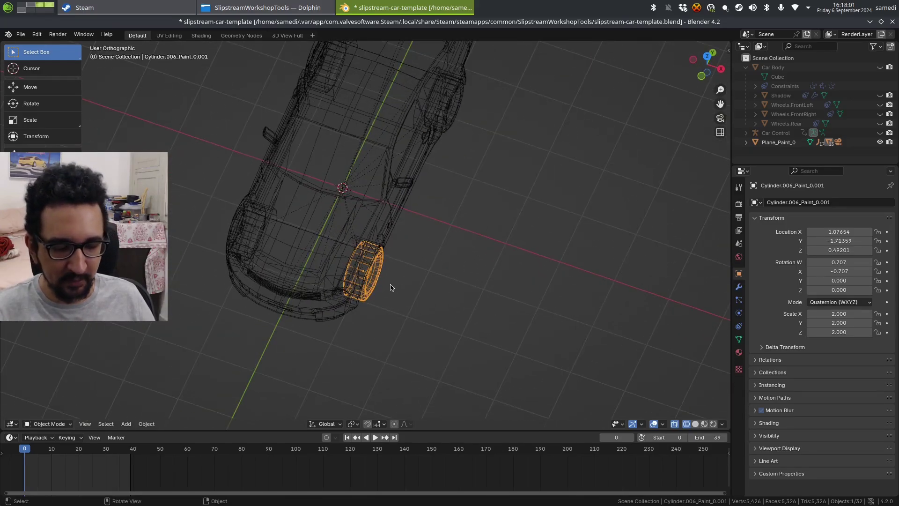
{"action": "key", "text": "KP_3"}
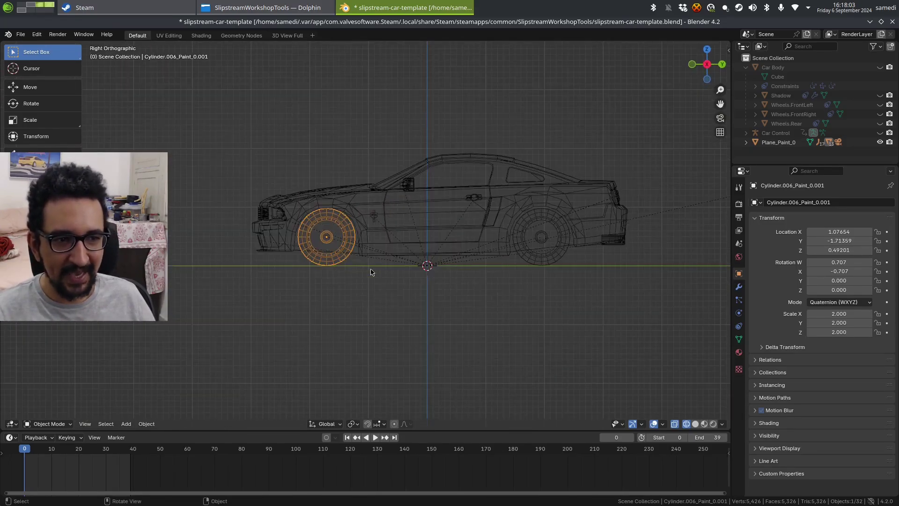
{"action": "middle_click_drag", "start_coordinate": [327, 261], "coordinate": [401, 286]}
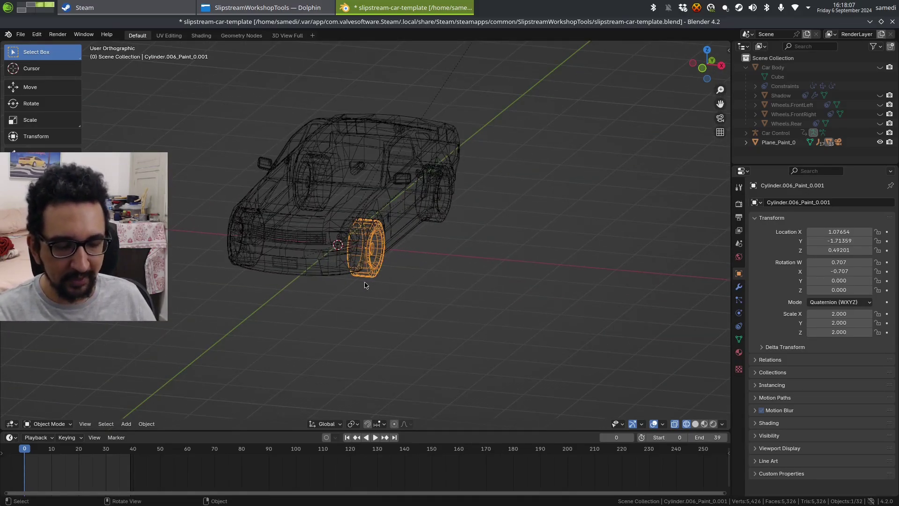
Test the pivot of the positive X front wheel by rotating it about the global Z axis, and revert the rotation
{"action": "key", "text": "r"}
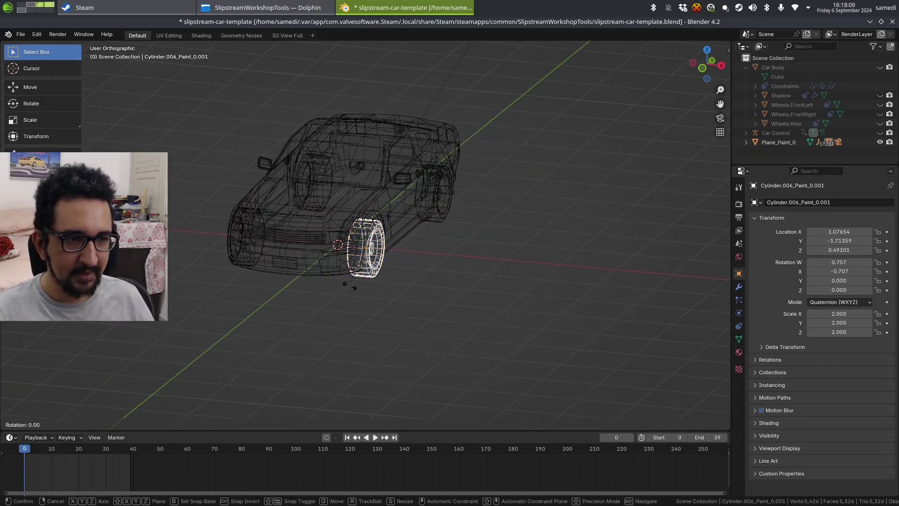
{"action": "key", "text": "z"}
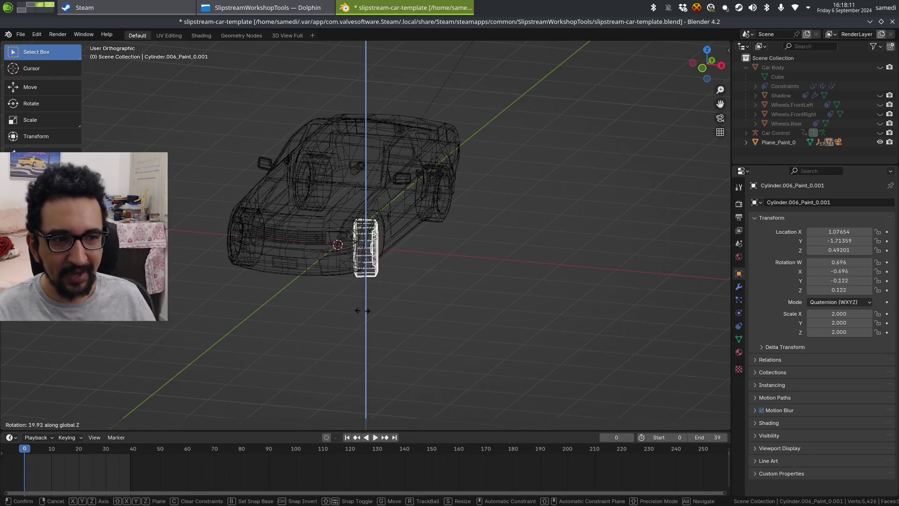
{"action": "key", "text": "Escape"}
{"action": "middle_click_drag", "start_coordinate": [291, 307], "coordinate": [345, 276]}
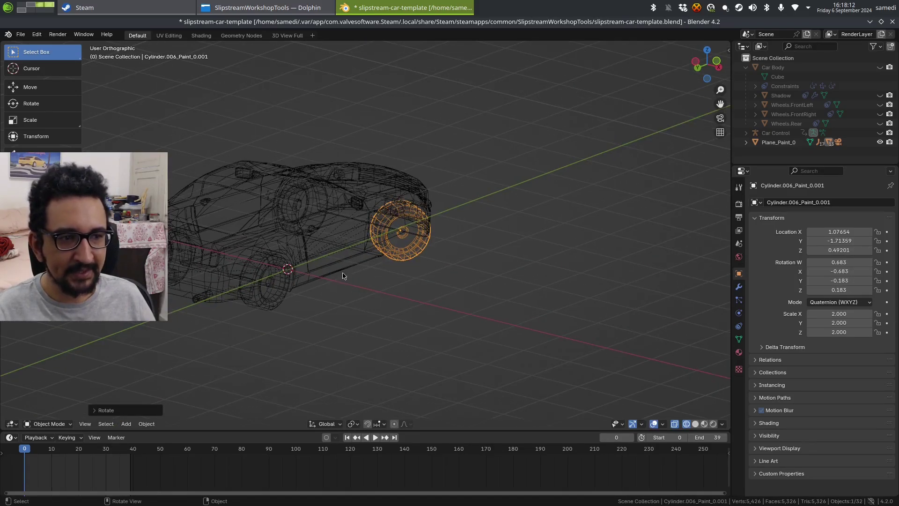
Select the separated negative X front wheel, rotate it about the global Z axis as a test and undo that rotation
{"action": "left_click", "coordinate": [305, 219]}
{"action": "middle_click_drag", "start_coordinate": [306, 220], "coordinate": [277, 280]}
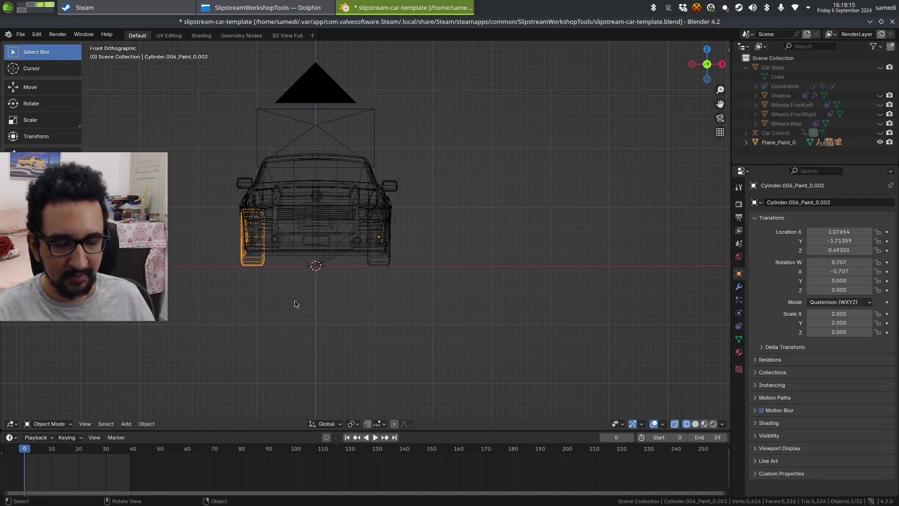
{"action": "key", "text": "r"}
{"action": "key", "text": "z"}
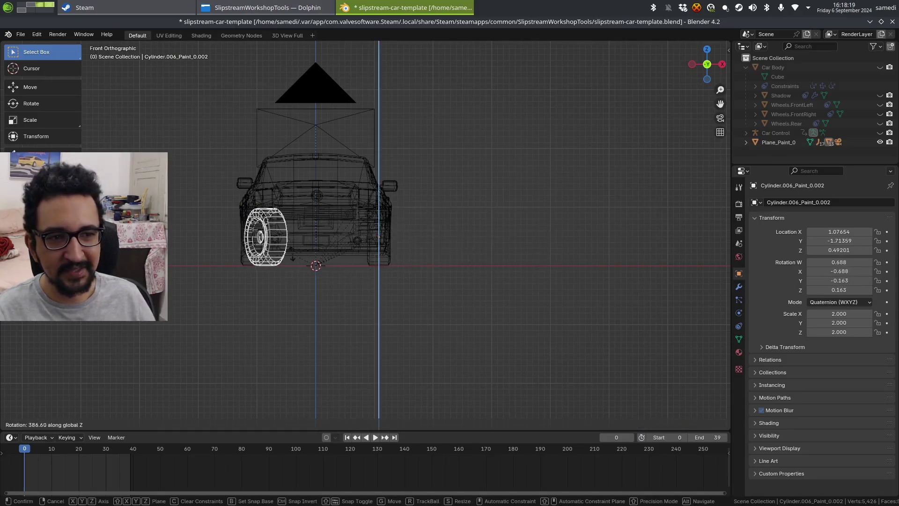
{"action": "left_click", "coordinate": [488, 269]}
{"action": "middle_click_drag", "start_coordinate": [384, 275], "coordinate": [328, 279]}
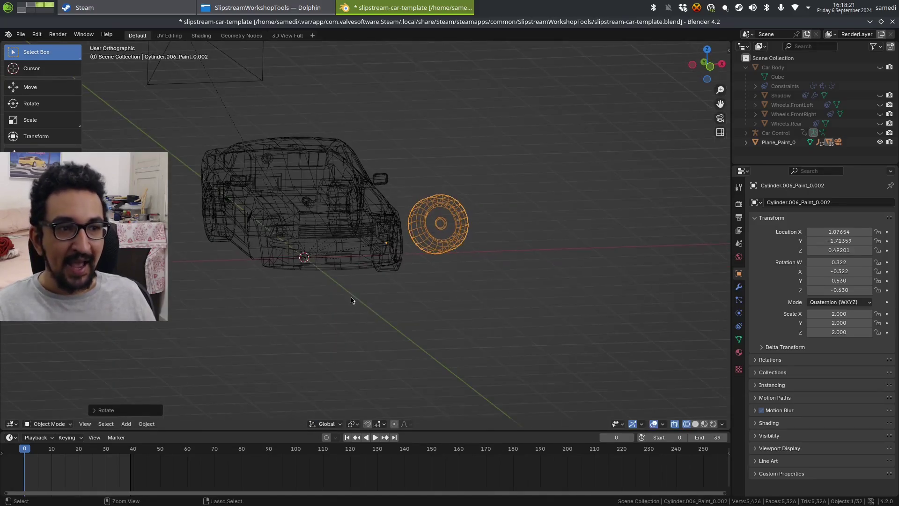
{"action": "key", "text": "ctrl+z"}
Set the separated front wheel's origin to its geometry and check it in the front view
{"action": "left_click", "coordinate": [151, 423]}
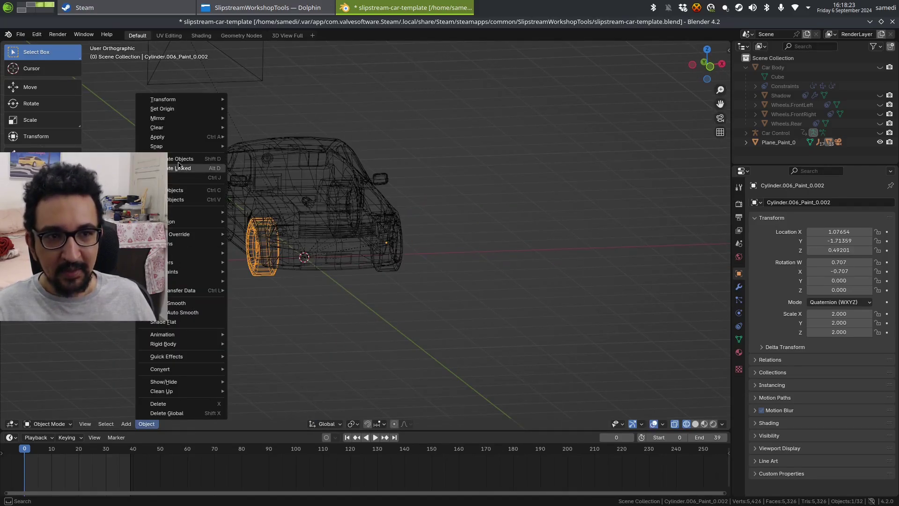
{"action": "mouse_move", "coordinate": [173, 112]}
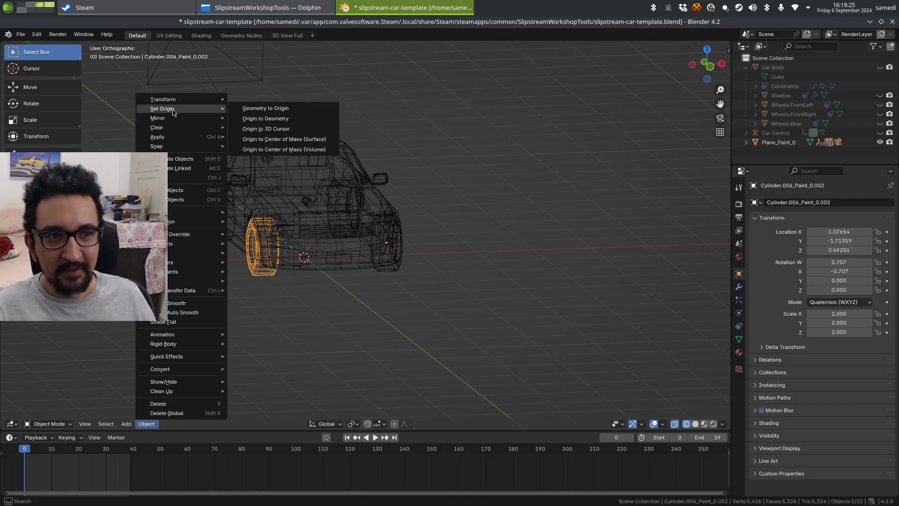
{"action": "left_click", "coordinate": [266, 120]}
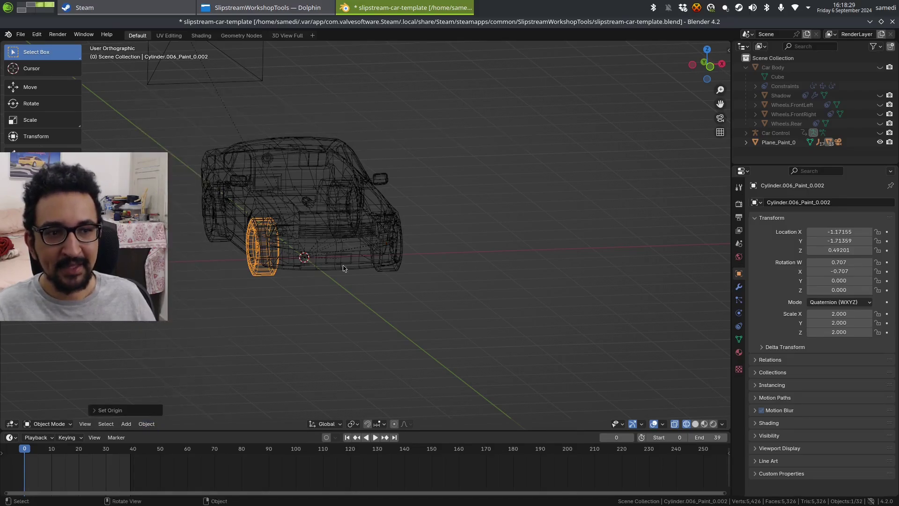
{"action": "key", "text": "KP_1"}
{"action": "scroll", "coordinate": [424, 276], "scroll_direction": "up", "scroll_amount": 5}
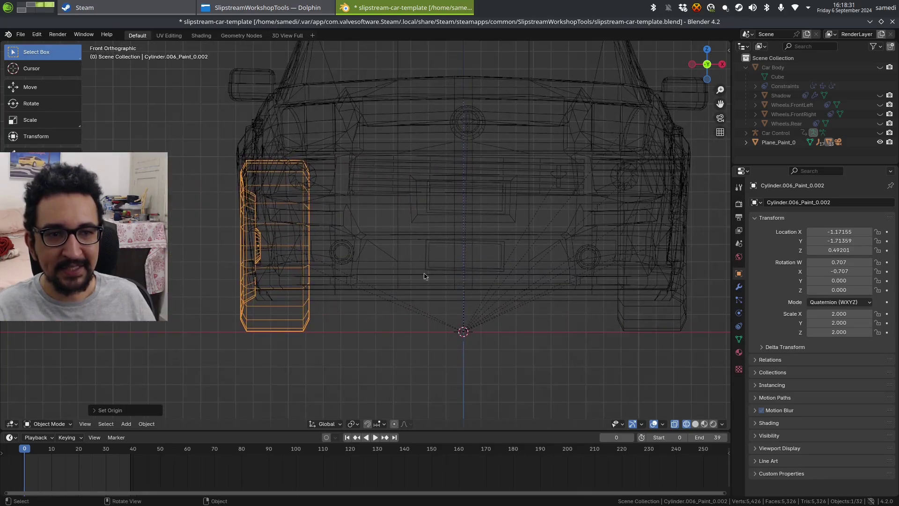
Examine the origin of the separated negative X front wheel up close and from several angles around the car
{"action": "scroll", "coordinate": [235, 264], "scroll_direction": "up", "scroll_amount": 6}
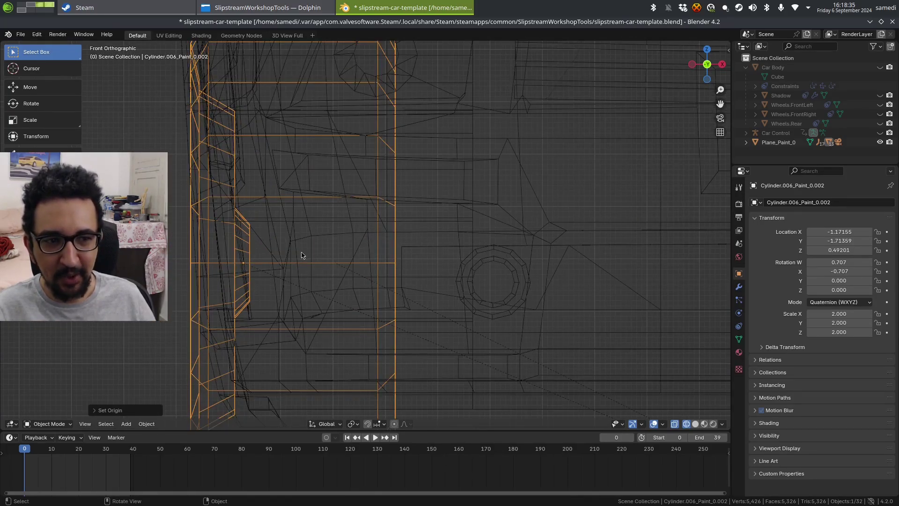
{"action": "scroll", "coordinate": [301, 255], "scroll_direction": "down", "scroll_amount": 4}
{"action": "middle_click_drag", "start_coordinate": [273, 278], "coordinate": [321, 301]}
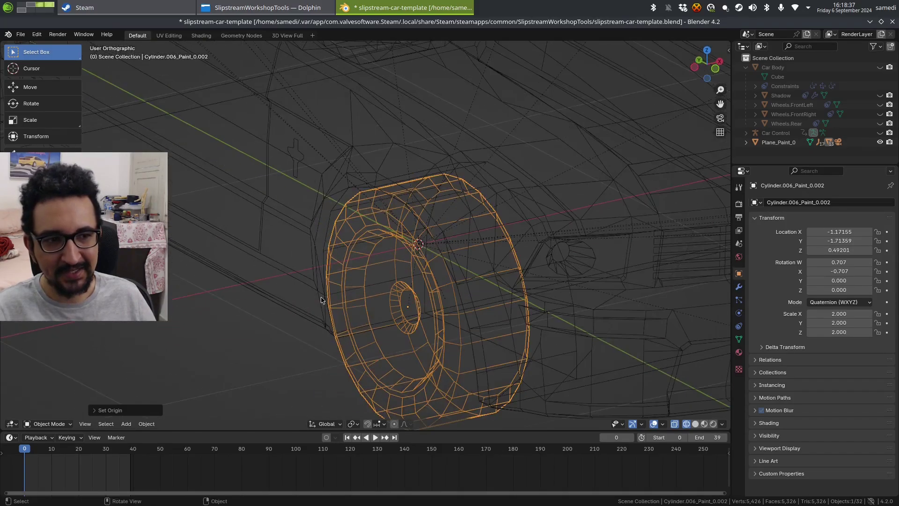
{"action": "middle_click_drag", "start_coordinate": [410, 285], "coordinate": [362, 174], "text": "shift"}
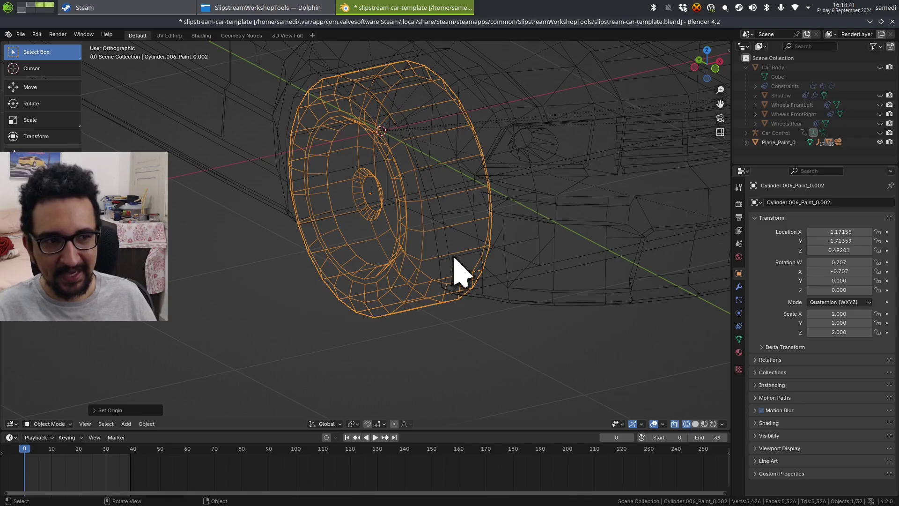
{"action": "middle_click_drag", "start_coordinate": [462, 272], "coordinate": [342, 251]}
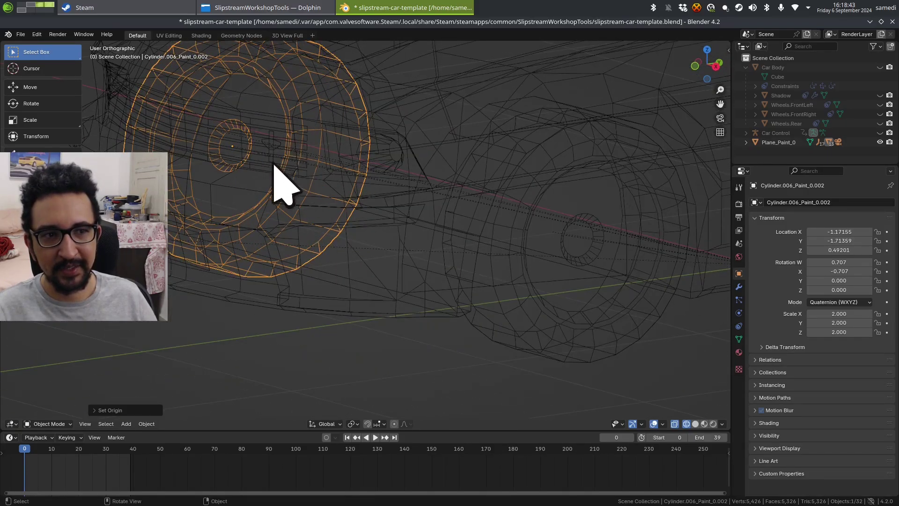
{"action": "middle_click_drag", "start_coordinate": [283, 187], "coordinate": [456, 223]}
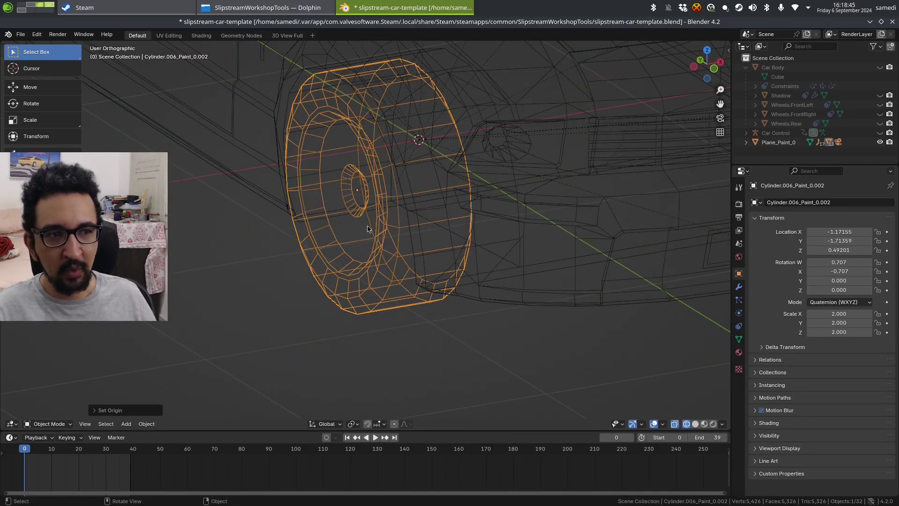
{"action": "middle_click_drag", "start_coordinate": [407, 208], "coordinate": [471, 249]}
{"action": "scroll", "coordinate": [471, 249], "scroll_direction": "down", "scroll_amount": 3}
{"action": "middle_click_drag", "start_coordinate": [526, 255], "coordinate": [428, 242]}
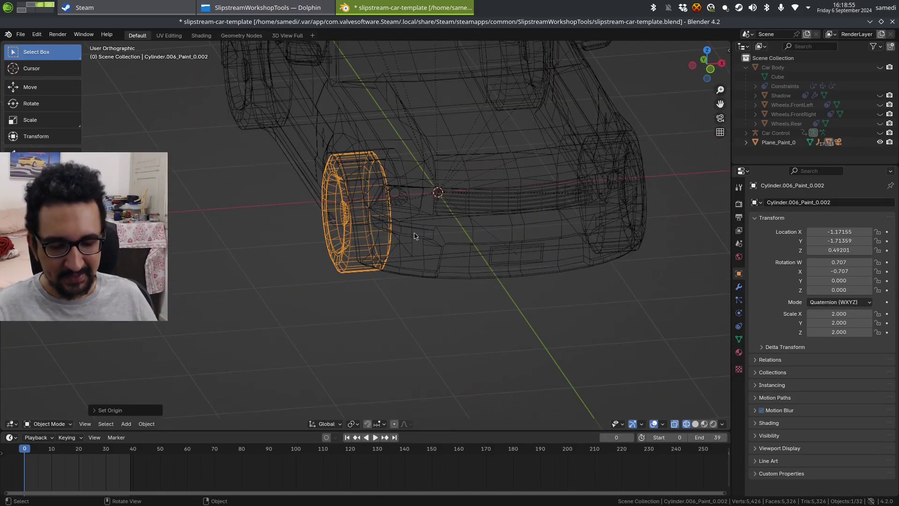
Isolate the separated front wheel in local view and open its mesh for editing with solid shading
{"action": "key", "text": "z"}
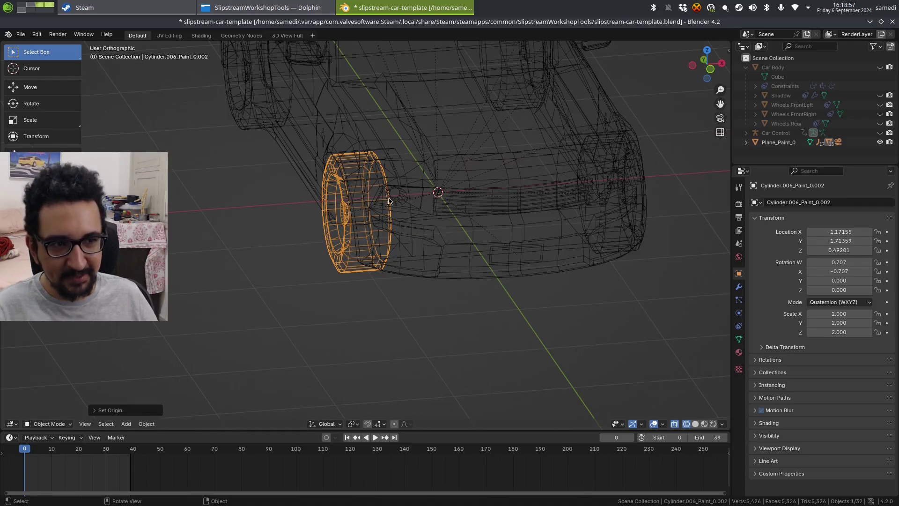
{"action": "key", "text": "KP_Divide"}
{"action": "middle_click_drag", "start_coordinate": [396, 225], "coordinate": [387, 251]}
{"action": "middle_click_drag", "start_coordinate": [350, 292], "coordinate": [389, 241]}
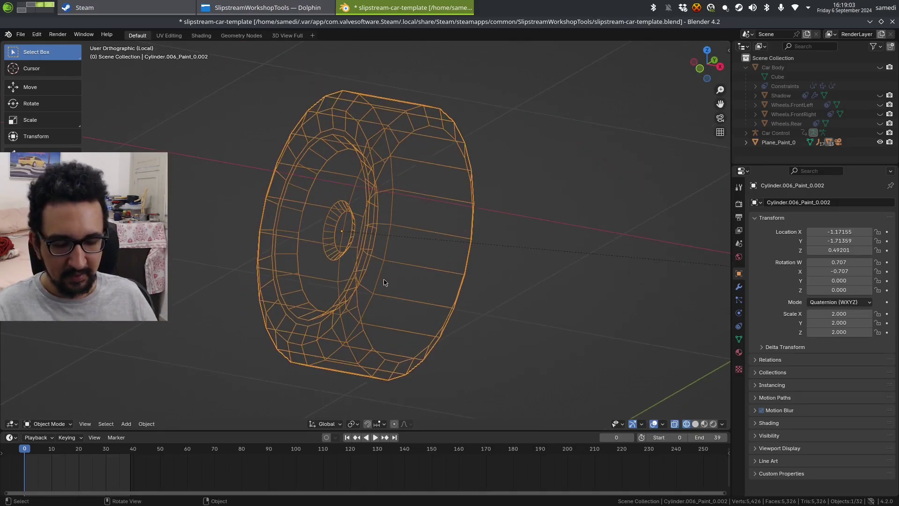
{"action": "middle_click_drag", "start_coordinate": [433, 269], "coordinate": [407, 271]}
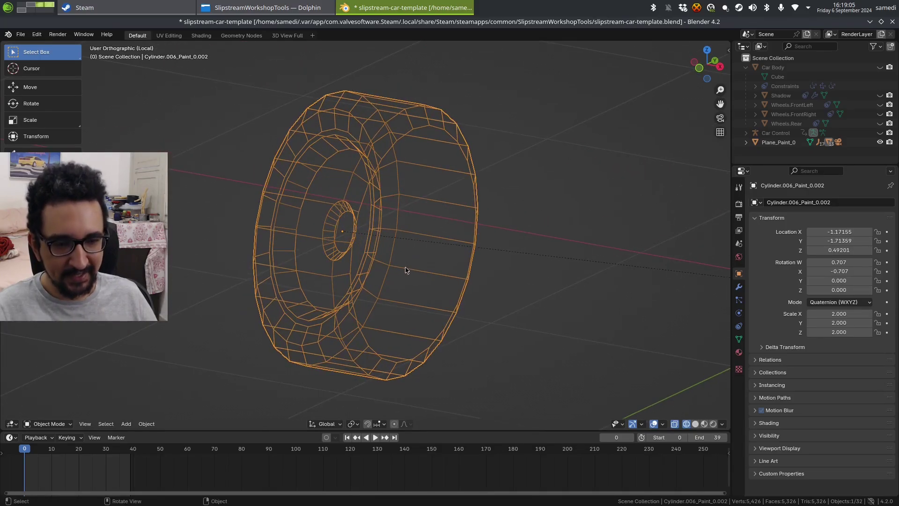
{"action": "key", "text": "Tab"}
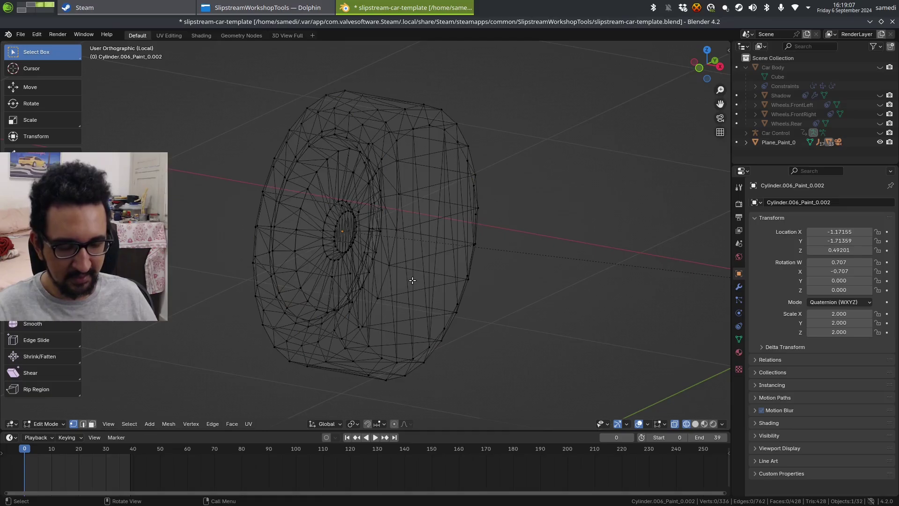
{"action": "key", "text": "z"}
{"action": "left_click", "coordinate": [486, 280]}
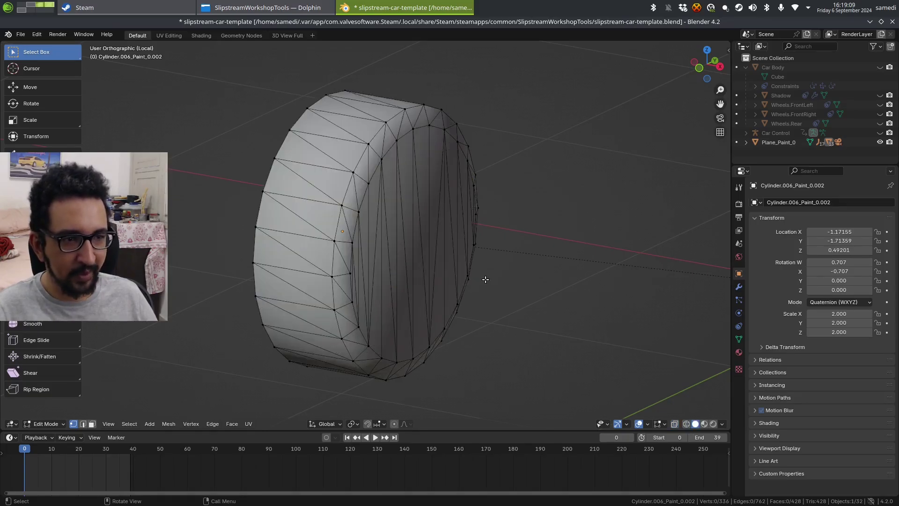
Circle-select all the flat cap faces on the wheel's inner side in face mode and hide them
{"action": "mouse_move", "coordinate": [482, 277]}
{"action": "middle_mouse_down"}
{"action": "mouse_move", "coordinate": [363, 281]}
{"action": "mouse_move", "coordinate": [378, 279]}
{"action": "mouse_move", "coordinate": [197, 344]}
{"action": "middle_mouse_up"}
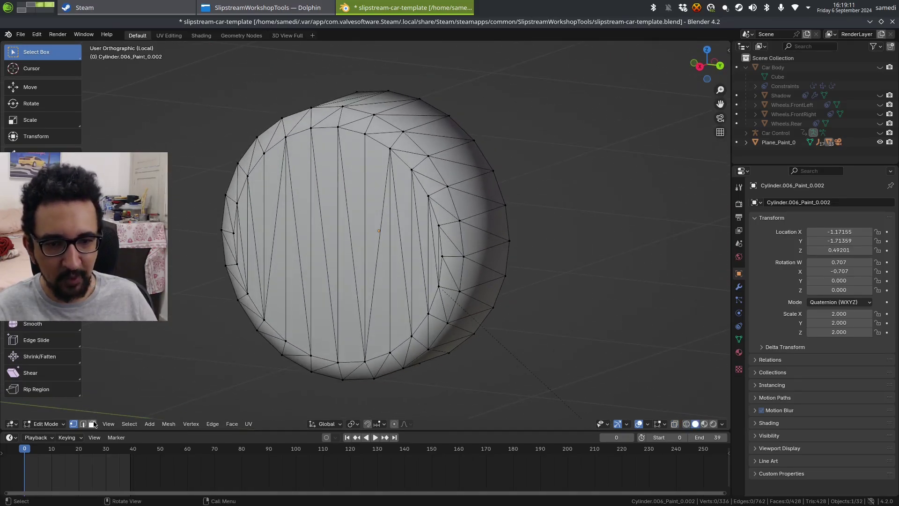
{"action": "middle_click_drag", "start_coordinate": [230, 294], "coordinate": [257, 286]}
{"action": "key", "text": "c"}
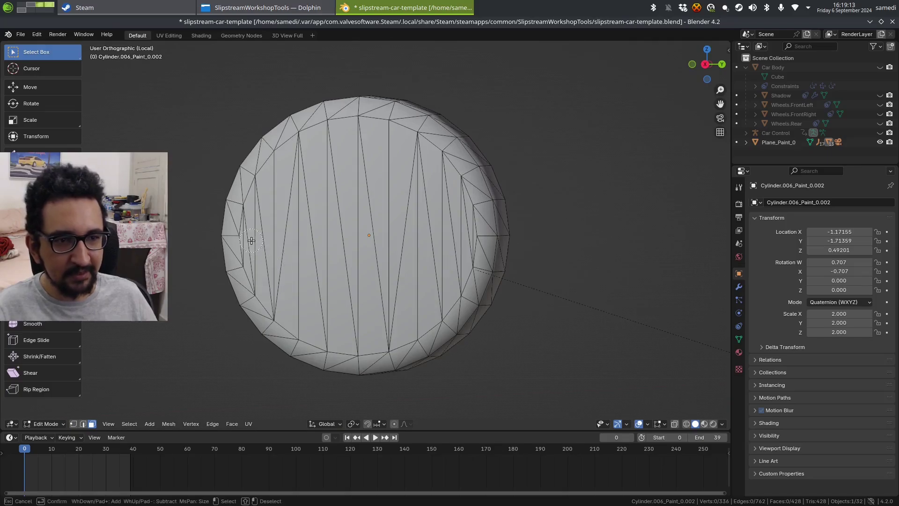
{"action": "left_click_drag", "start_coordinate": [252, 240], "coordinate": [462, 235]}
{"action": "right_click", "coordinate": [462, 235]}
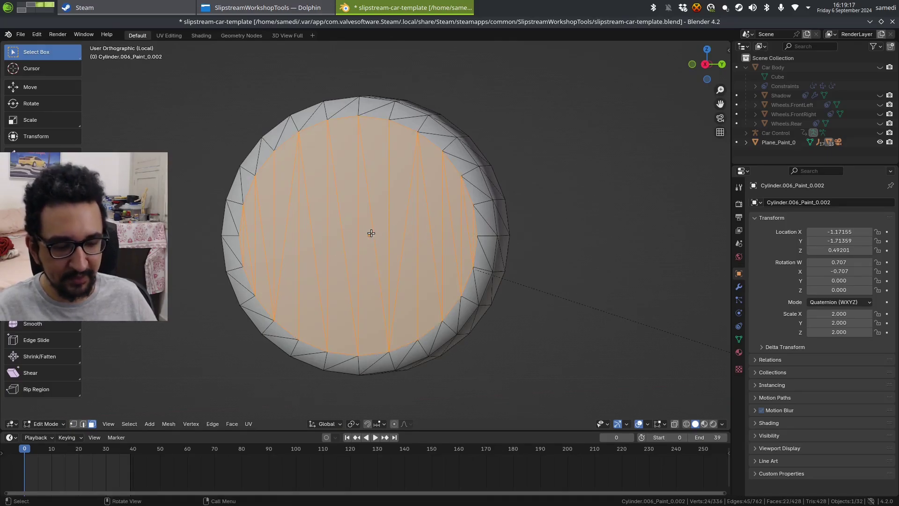
{"action": "key", "text": "h"}
{"action": "middle_click_drag", "start_coordinate": [370, 233], "coordinate": [361, 300]}
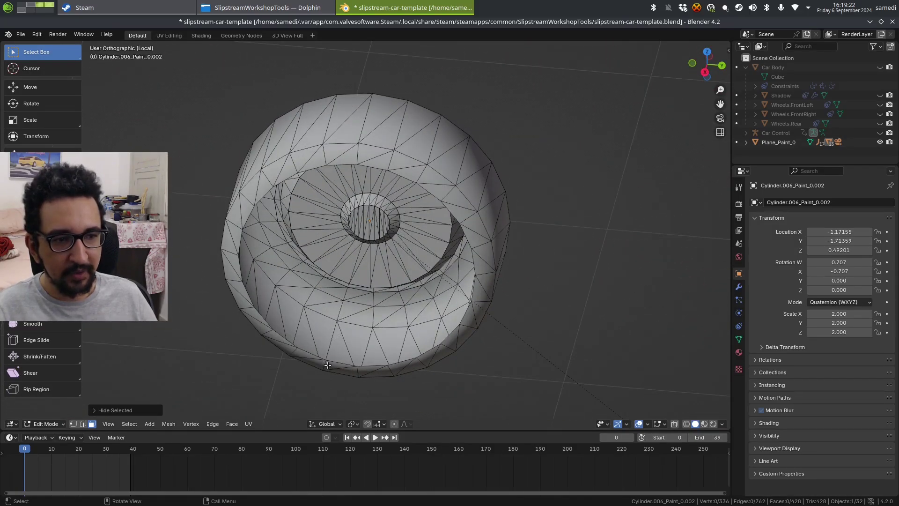
Select two diagonally opposite vertices, the lowest on the tyre's outward tread edge and the highest on its inward edge
{"action": "left_click", "coordinate": [74, 424]}
{"action": "middle_click_drag", "start_coordinate": [290, 309], "coordinate": [311, 325]}
{"action": "left_click", "coordinate": [352, 326]}
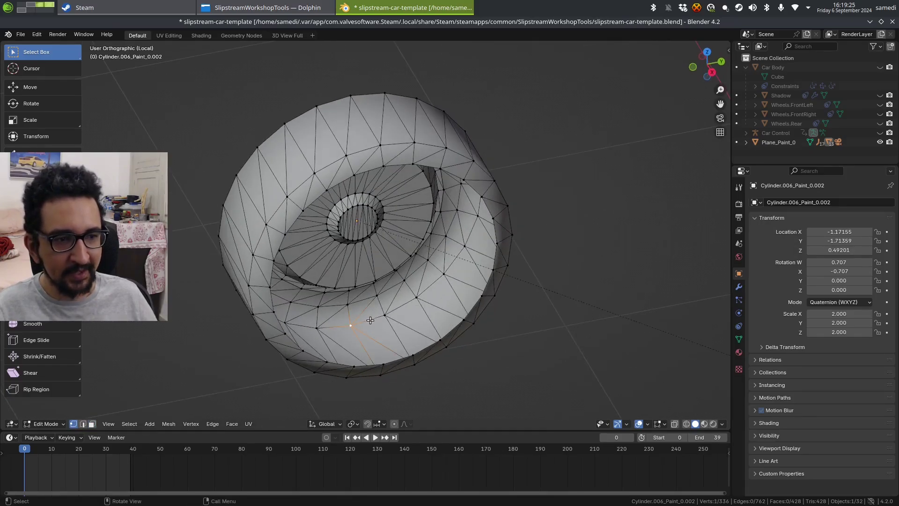
{"action": "middle_click_drag", "start_coordinate": [407, 328], "coordinate": [396, 293]}
{"action": "left_click", "coordinate": [421, 181], "text": "shift"}
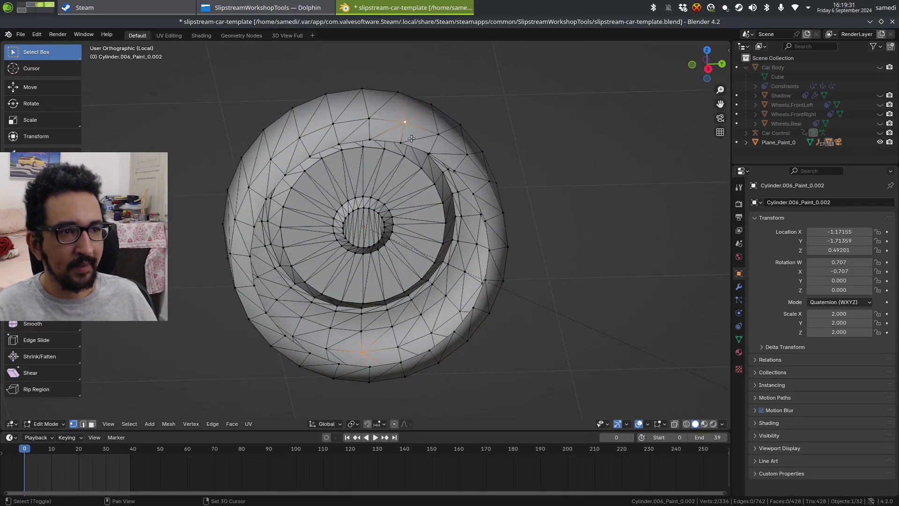
{"action": "left_click", "coordinate": [406, 124], "text": "shift"}
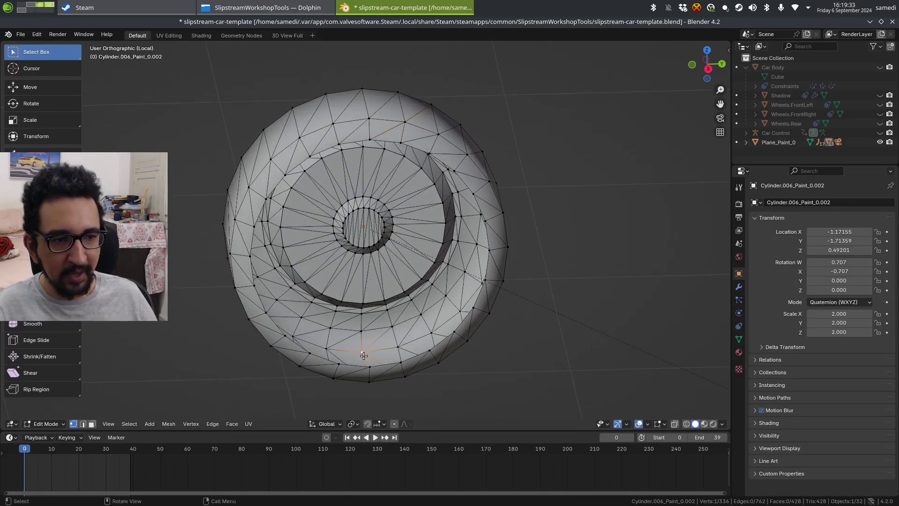
{"action": "left_click", "coordinate": [368, 119], "text": "shift"}
Check the two selected vertices in the front wireframe view and connect them with an edge across the wheel
{"action": "key", "text": "KP_1"}
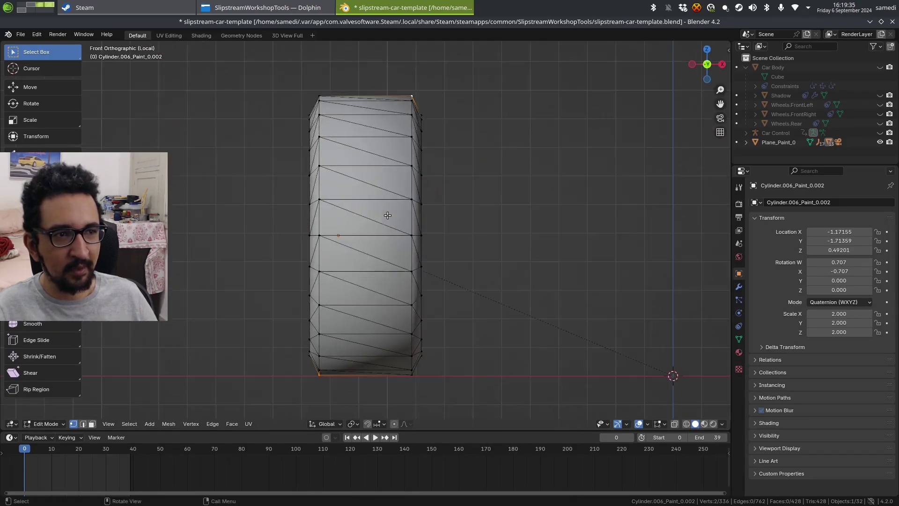
{"action": "key", "text": "z"}
{"action": "left_click", "coordinate": [313, 236]}
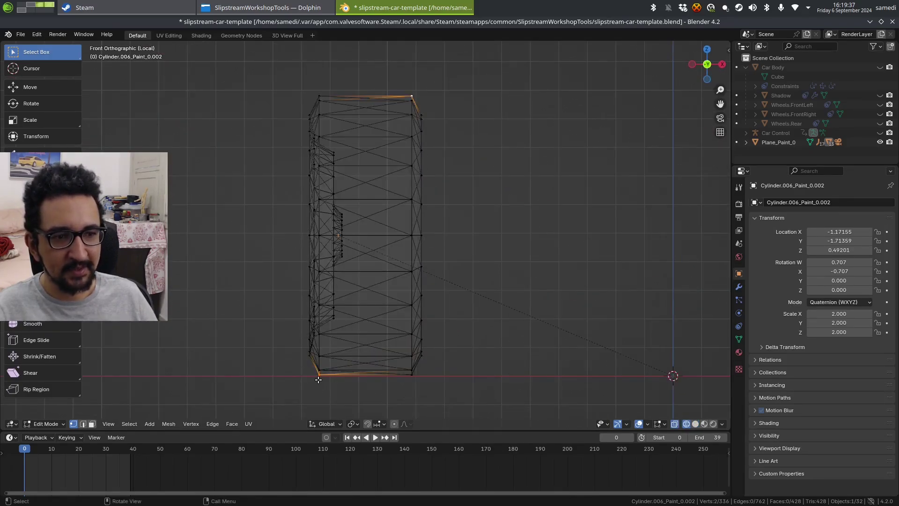
{"action": "middle_click_drag", "start_coordinate": [432, 107], "coordinate": [370, 295]}
{"action": "scroll", "coordinate": [420, 260], "scroll_direction": "up", "scroll_amount": 4}
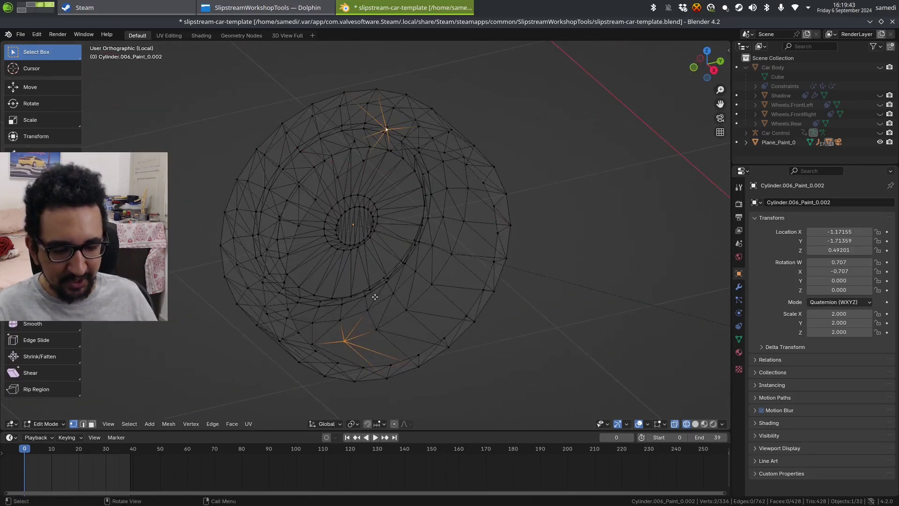
{"action": "key", "text": "f"}
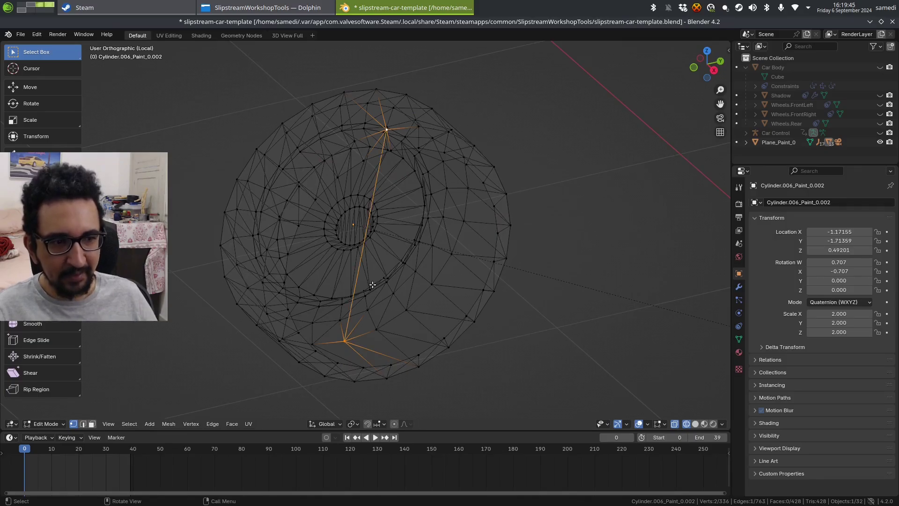
Add a single loop cut to the diagonal edge for a midpoint vertex and check it in the front wireframe view
{"action": "middle_click_drag", "start_coordinate": [373, 285], "coordinate": [379, 256]}
{"action": "key", "text": "z"}
{"action": "left_click", "coordinate": [425, 249]}
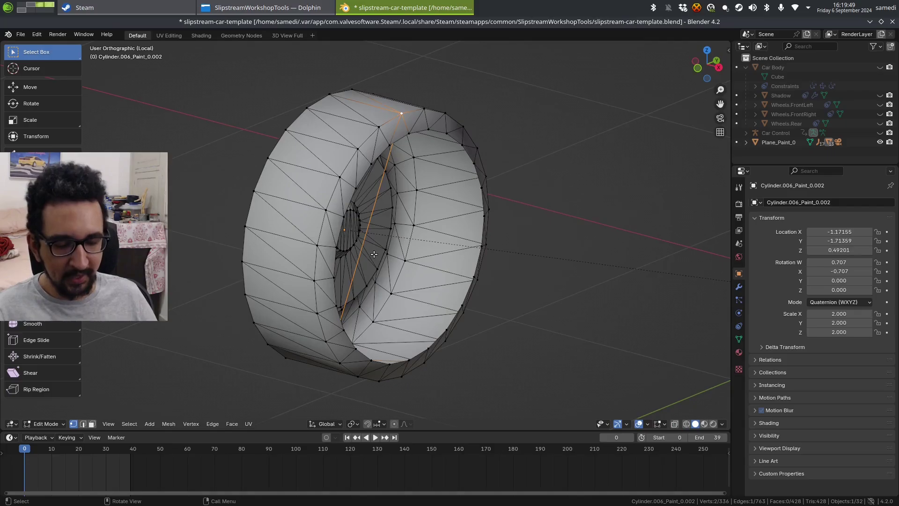
{"action": "key", "text": "ctrl+r"}
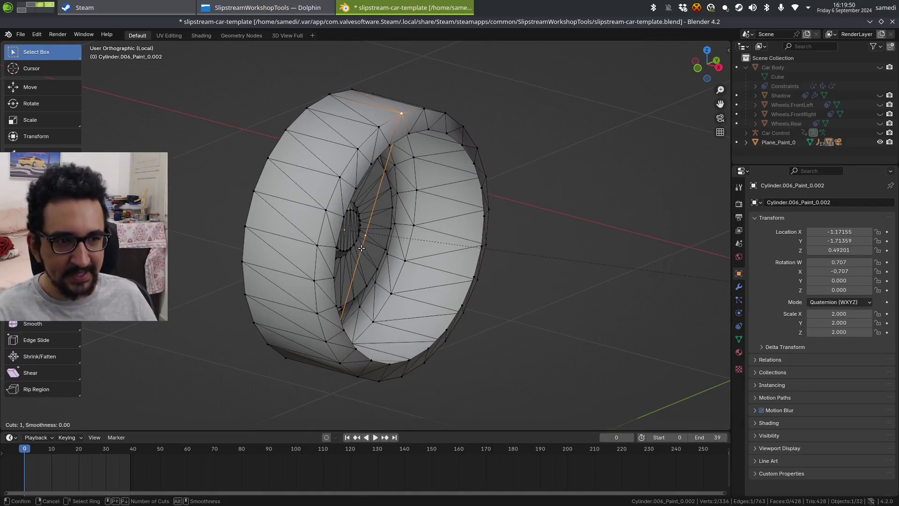
{"action": "left_click", "coordinate": [370, 226]}
{"action": "mouse_move", "coordinate": [483, 263]}
{"action": "middle_mouse_down"}
{"action": "mouse_move", "coordinate": [357, 241]}
{"action": "mouse_move", "coordinate": [380, 264]}
{"action": "mouse_move", "coordinate": [377, 253]}
{"action": "middle_mouse_up"}
{"action": "key", "text": "z"}
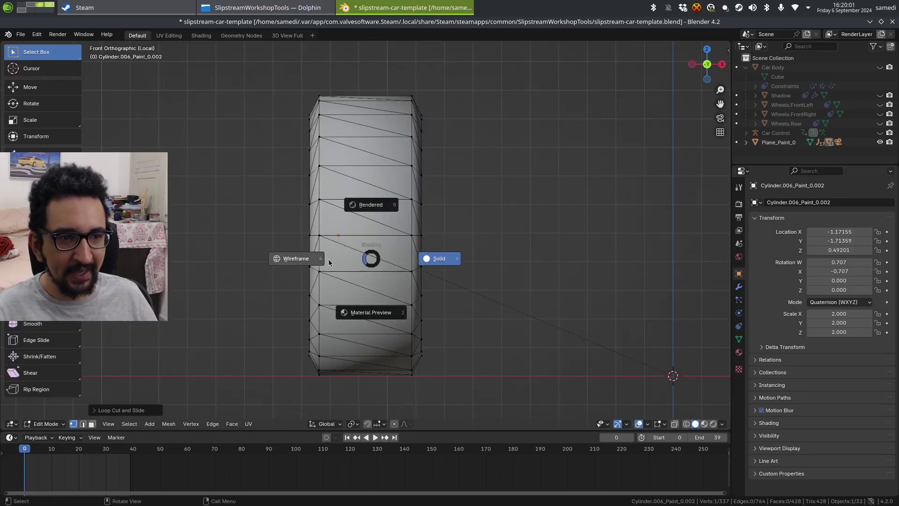
{"action": "left_click", "coordinate": [359, 246]}
{"action": "scroll", "coordinate": [369, 238], "scroll_direction": "down", "scroll_amount": 2}
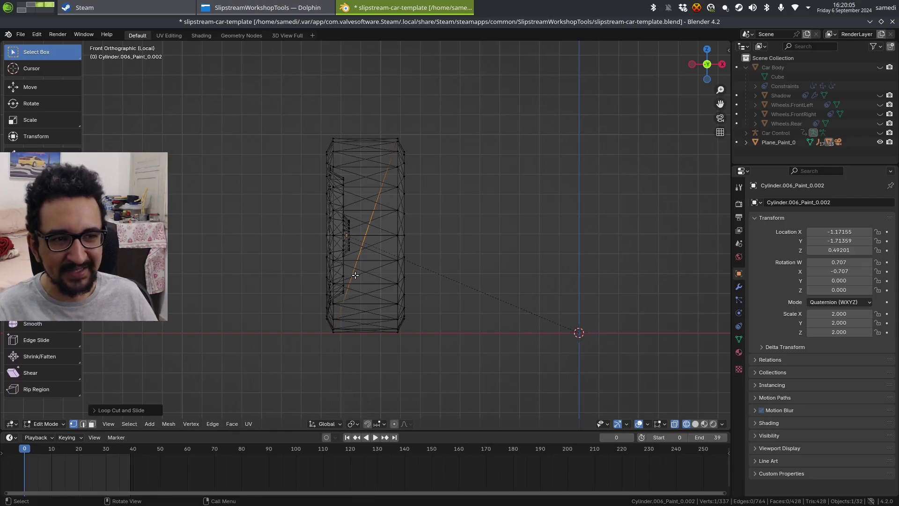
{"action": "middle_click_drag", "start_coordinate": [387, 247], "coordinate": [384, 270]}
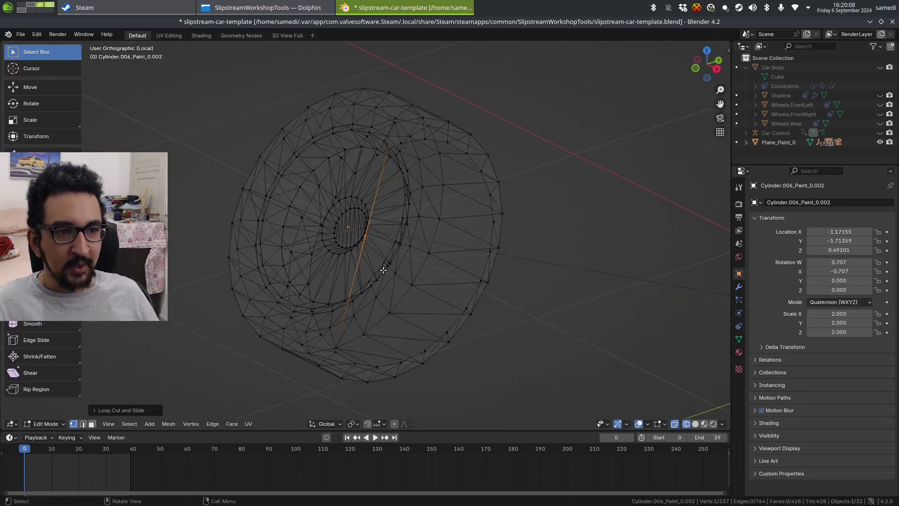
Snap the 3D cursor to the selected midpoint vertex of the diagonal edge
{"action": "left_click", "coordinate": [168, 424]}
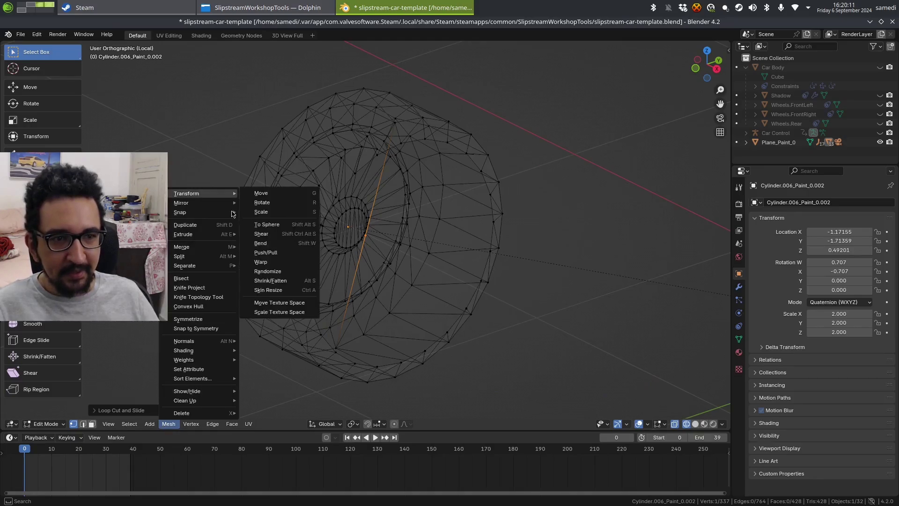
{"action": "mouse_move", "coordinate": [212, 215]}
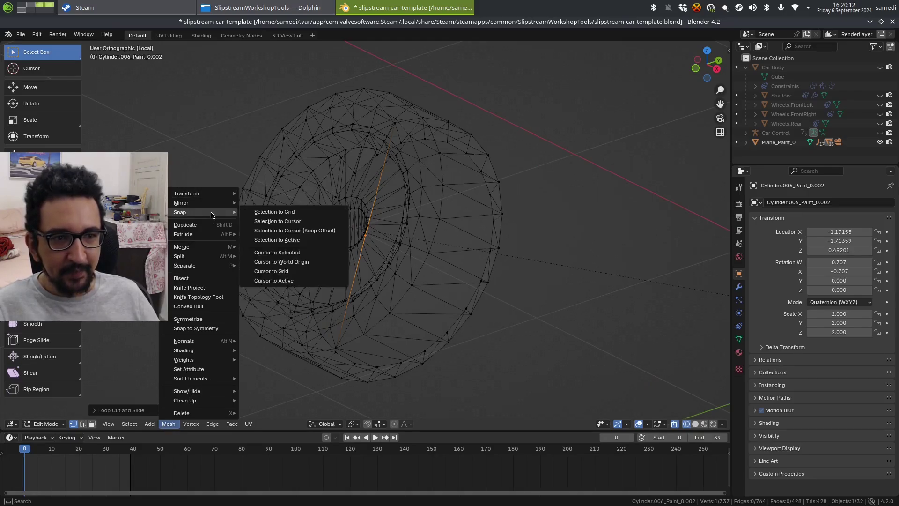
{"action": "left_click", "coordinate": [279, 261]}
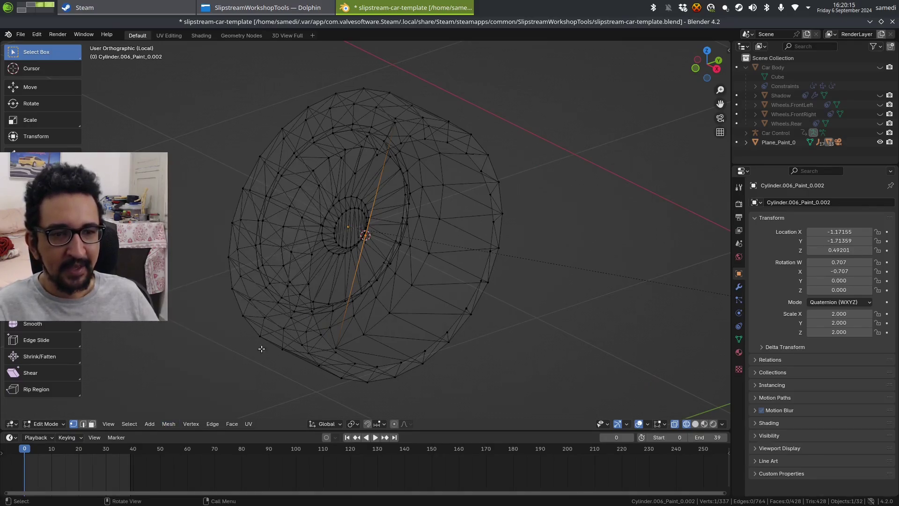
Return to object mode, set the wheel's origin to the 3D cursor and check its centring in the front view
{"action": "key", "text": "Tab"}
{"action": "left_click", "coordinate": [147, 424]}
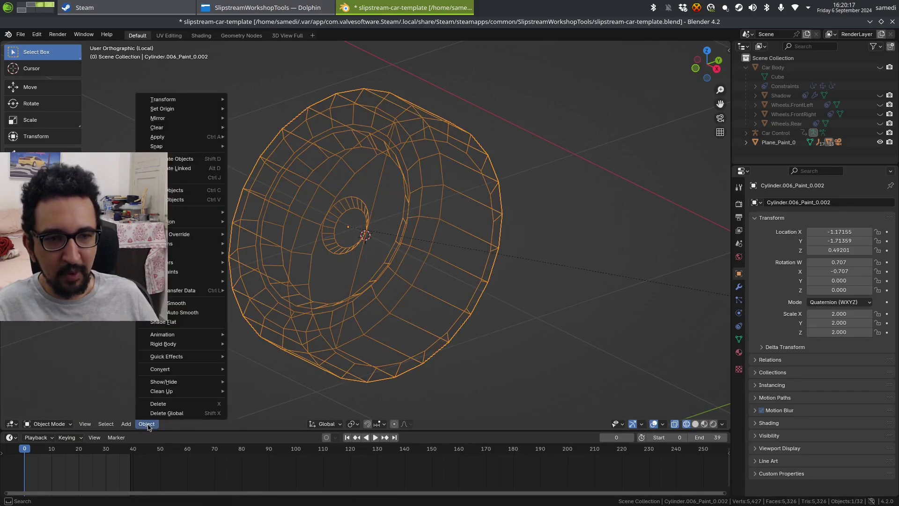
{"action": "mouse_move", "coordinate": [180, 111]}
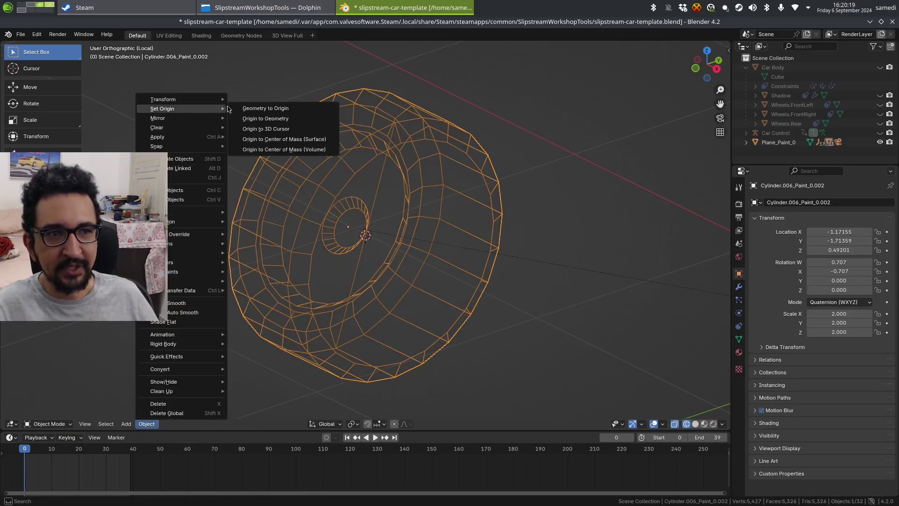
{"action": "left_click", "coordinate": [266, 128]}
{"action": "middle_click_drag", "start_coordinate": [339, 231], "coordinate": [372, 230]}
{"action": "scroll", "coordinate": [366, 235], "scroll_direction": "up", "scroll_amount": 6}
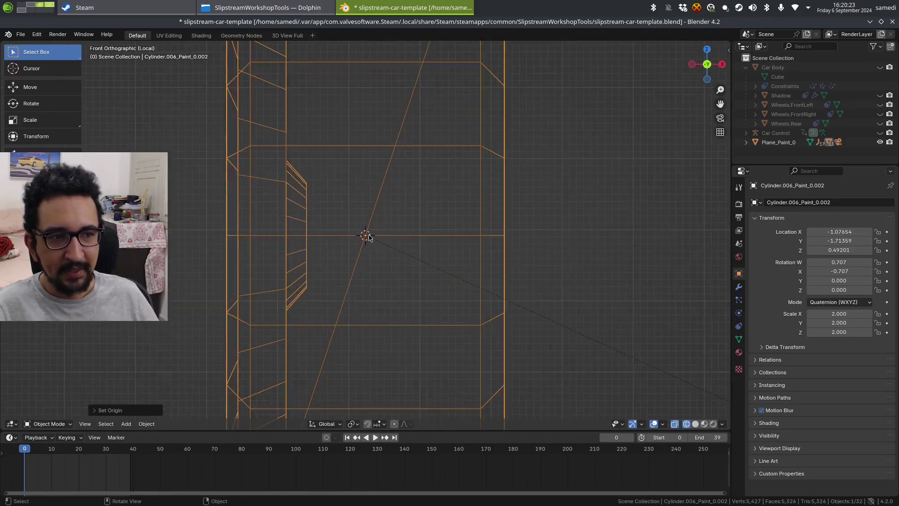
{"action": "scroll", "coordinate": [366, 237], "scroll_direction": "down", "scroll_amount": 5}
{"action": "middle_click_drag", "start_coordinate": [426, 224], "coordinate": [375, 269]}
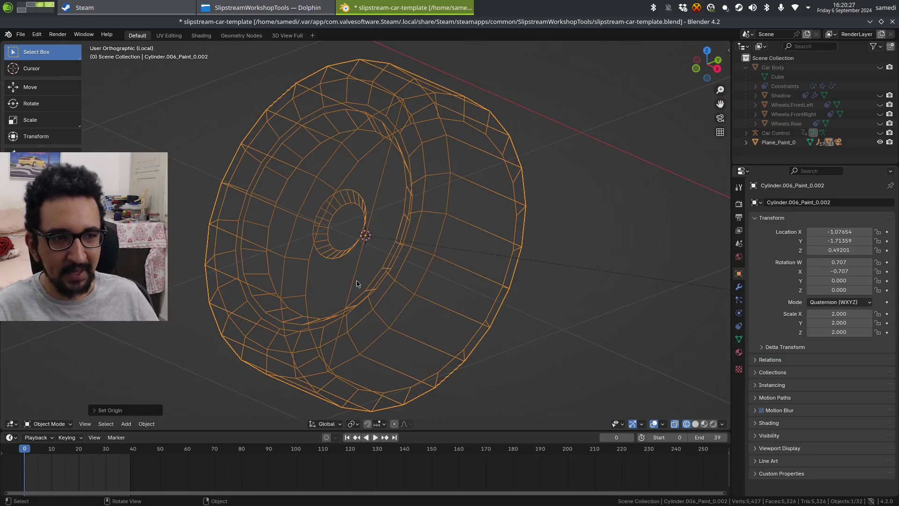
Delete the helper midpoint vertex and its diagonal edges from the wheel mesh
{"action": "key", "text": "Tab"}
{"action": "middle_click_drag", "start_coordinate": [363, 279], "coordinate": [431, 275]}
{"action": "key", "text": "x"}
{"action": "left_click", "coordinate": [374, 264]}
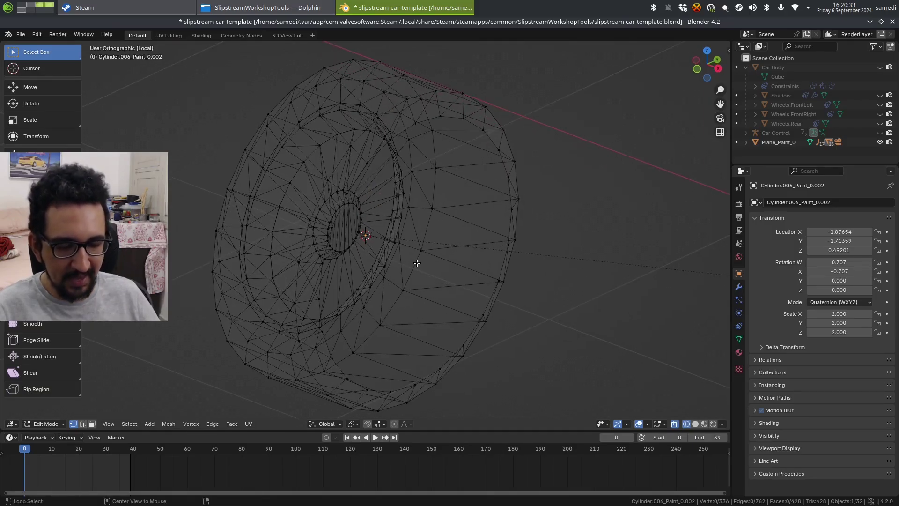
Reveal the wheel's hidden geometry and switch the viewport shading to Solid
{"action": "key", "text": "alt+h"}
{"action": "key", "text": "z"}
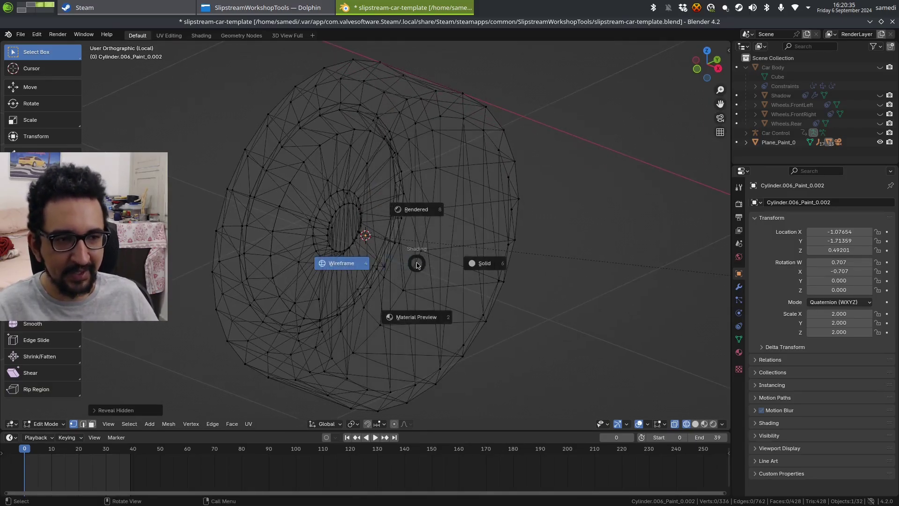
{"action": "left_click", "coordinate": [482, 261]}
{"action": "mouse_move", "coordinate": [482, 261]}
{"action": "middle_mouse_down"}
{"action": "mouse_move", "coordinate": [435, 164]}
{"action": "mouse_move", "coordinate": [445, 259]}
{"action": "mouse_move", "coordinate": [375, 234]}
{"action": "mouse_move", "coordinate": [399, 234]}
{"action": "mouse_move", "coordinate": [355, 277]}
{"action": "mouse_move", "coordinate": [379, 267]}
{"action": "mouse_move", "coordinate": [356, 270]}
{"action": "middle_mouse_up"}
{"action": "scroll", "coordinate": [379, 268], "scroll_direction": "down", "scroll_amount": 4}
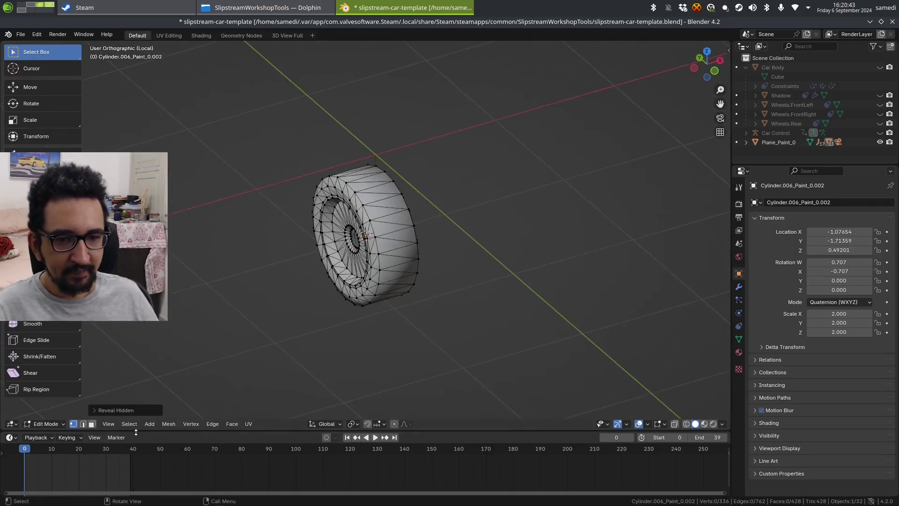
Snap the 3D cursor back to the world origin
{"action": "left_click", "coordinate": [109, 424]}
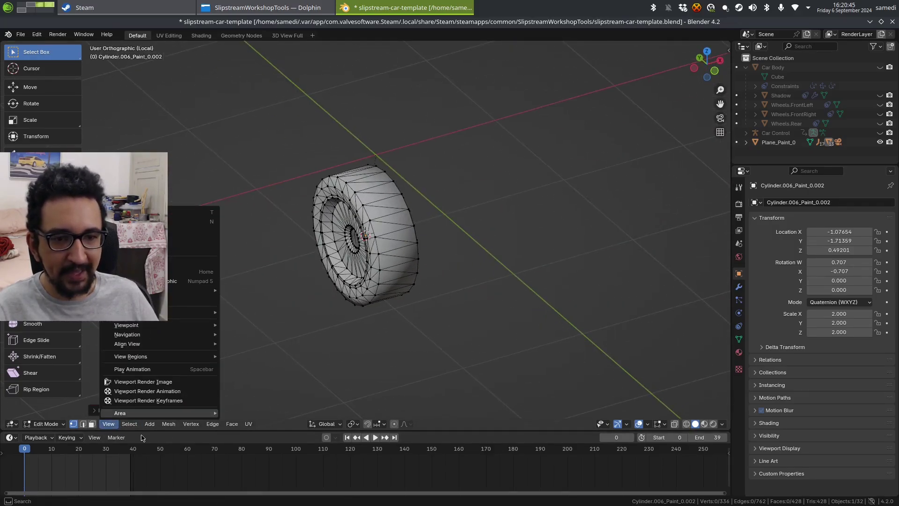
{"action": "mouse_move", "coordinate": [187, 414]}
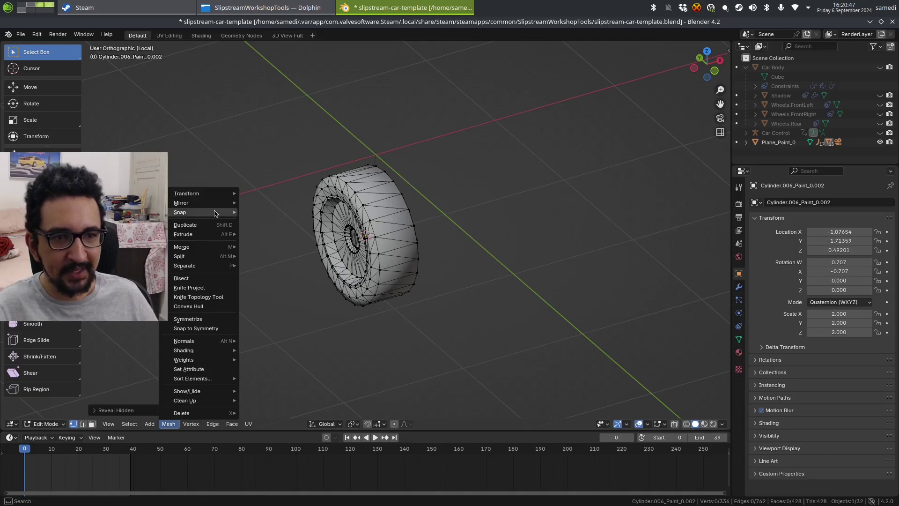
{"action": "mouse_move", "coordinate": [219, 215]}
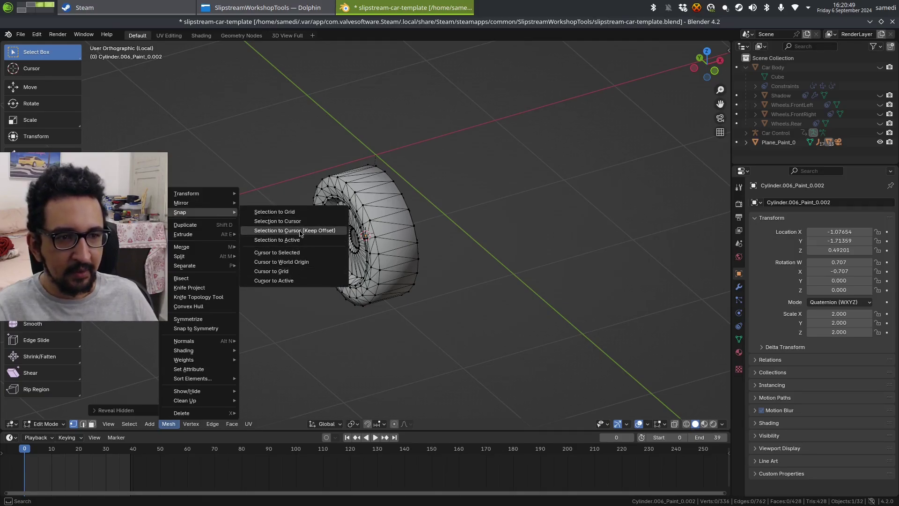
{"action": "left_click", "coordinate": [301, 262]}
Exit the wheel's local view and return to object mode
{"action": "middle_click_drag", "start_coordinate": [485, 250], "coordinate": [427, 184]}
{"action": "scroll", "coordinate": [423, 253], "scroll_direction": "down", "scroll_amount": 5}
{"action": "key", "text": "KP_Divide"}
{"action": "scroll", "coordinate": [547, 211], "scroll_direction": "up", "scroll_amount": 4}
{"action": "key", "text": "Tab"}
Select both separated front wheels and compare their origins in the front view and around the car
{"action": "left_click", "coordinate": [539, 119]}
{"action": "left_click", "coordinate": [333, 199]}
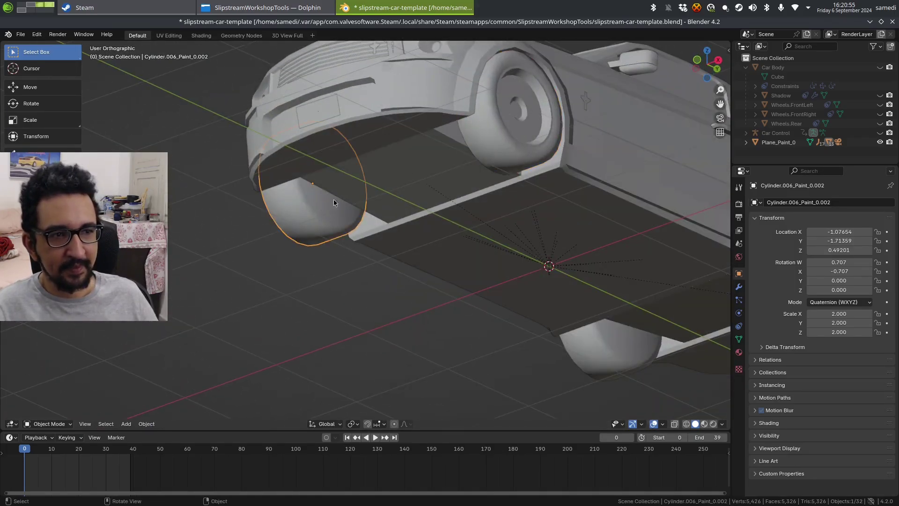
{"action": "left_click", "coordinate": [505, 132], "text": "shift"}
{"action": "key", "text": "KP_1"}
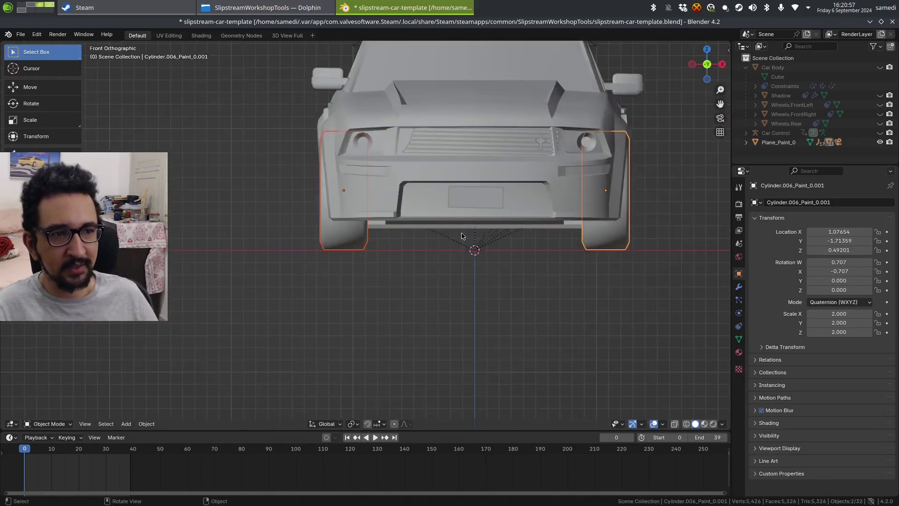
{"action": "middle_click_drag", "start_coordinate": [472, 231], "coordinate": [397, 266], "text": "shift"}
{"action": "middle_click_drag", "start_coordinate": [441, 226], "coordinate": [395, 260]}
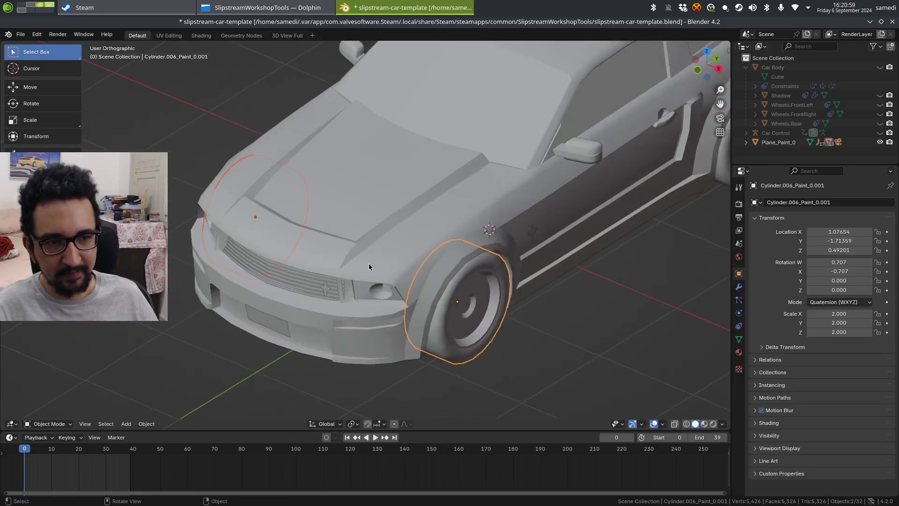
{"action": "scroll", "coordinate": [356, 265], "scroll_direction": "down", "scroll_amount": 4}
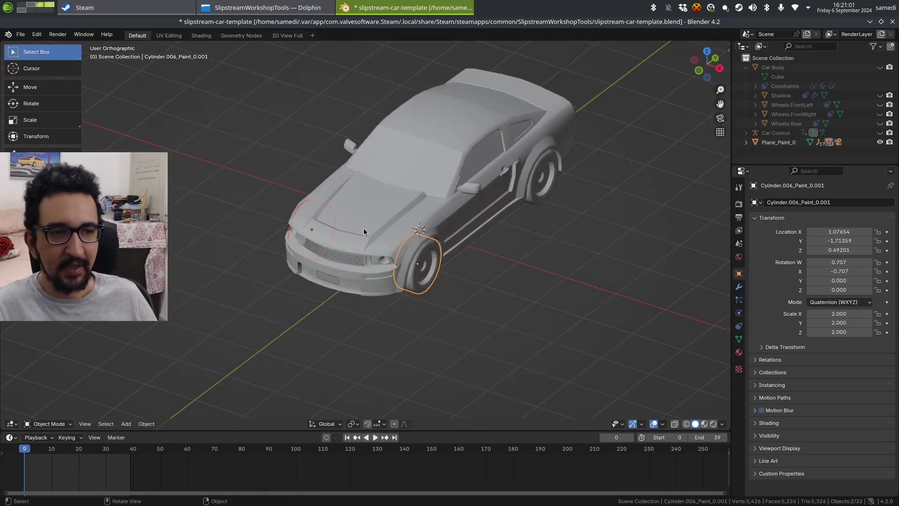
{"action": "middle_click_drag", "start_coordinate": [364, 231], "coordinate": [379, 254]}
{"action": "middle_click_drag", "start_coordinate": [337, 242], "coordinate": [436, 234]}
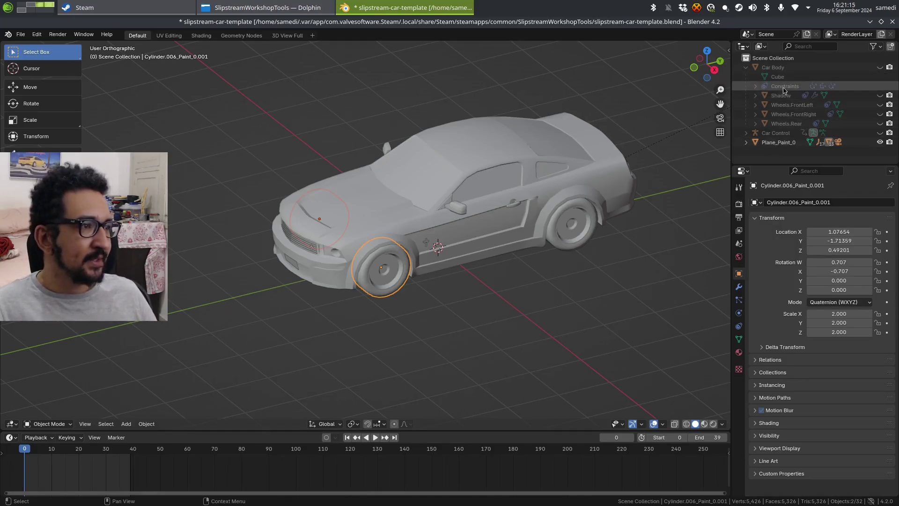
Collapse the Car Body hierarchy and unhide the Car Body and Car Control objects
{"action": "left_click", "coordinate": [749, 68]}
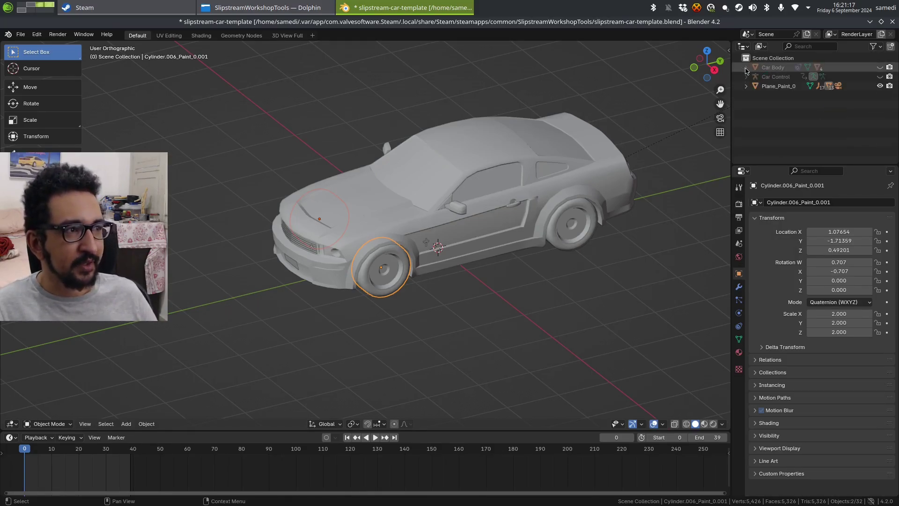
{"action": "left_click", "coordinate": [880, 67]}
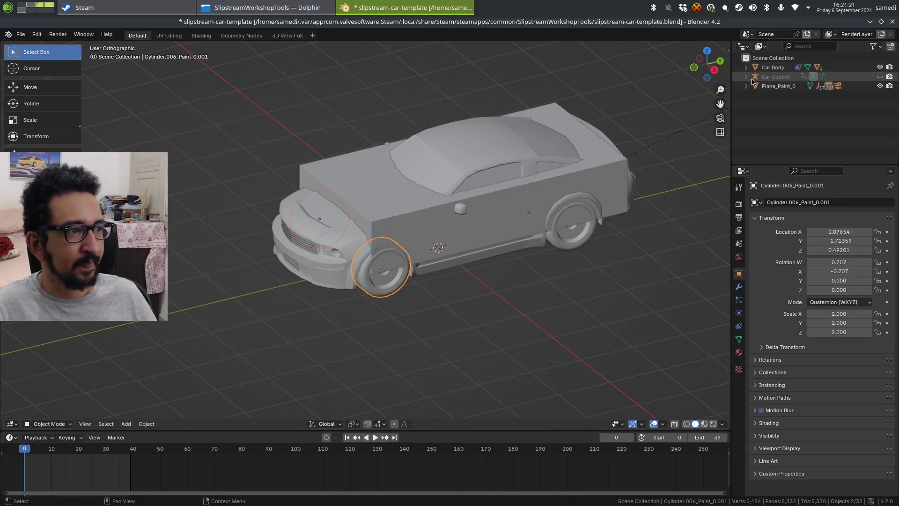
{"action": "left_click", "coordinate": [880, 77]}
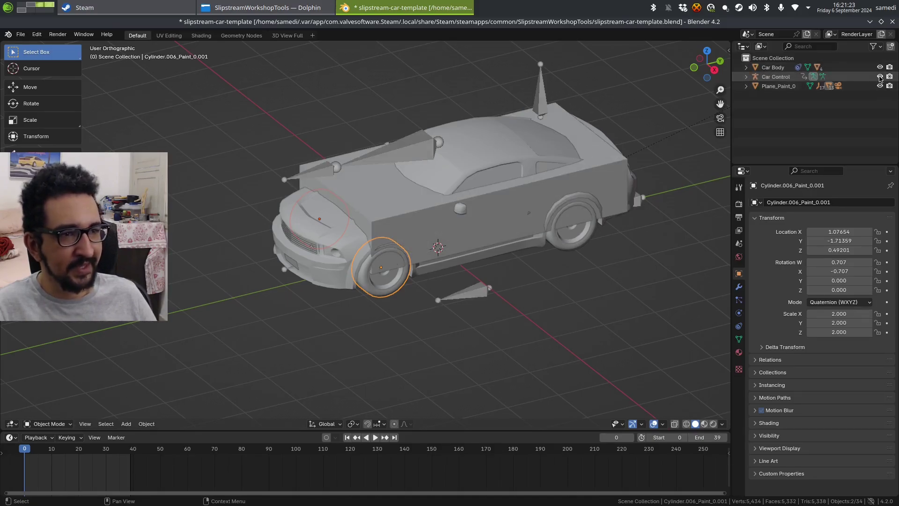
{"action": "middle_click_drag", "start_coordinate": [491, 172], "coordinate": [485, 181]}
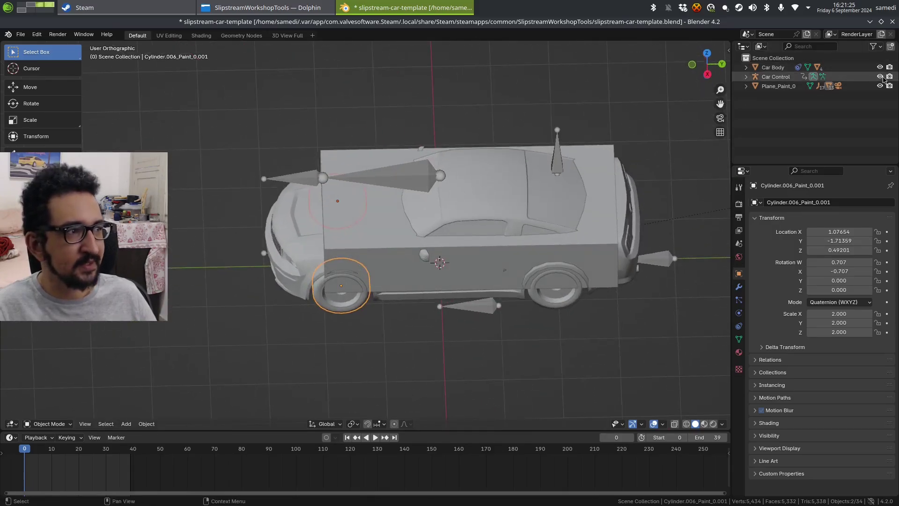
Toggle the visibility of Plane_Paint_0 to compare the Mustang body with the template car, leaving it shown
{"action": "left_click", "coordinate": [880, 85]}
{"action": "left_click", "coordinate": [880, 86]}
{"action": "left_click", "coordinate": [880, 85]}
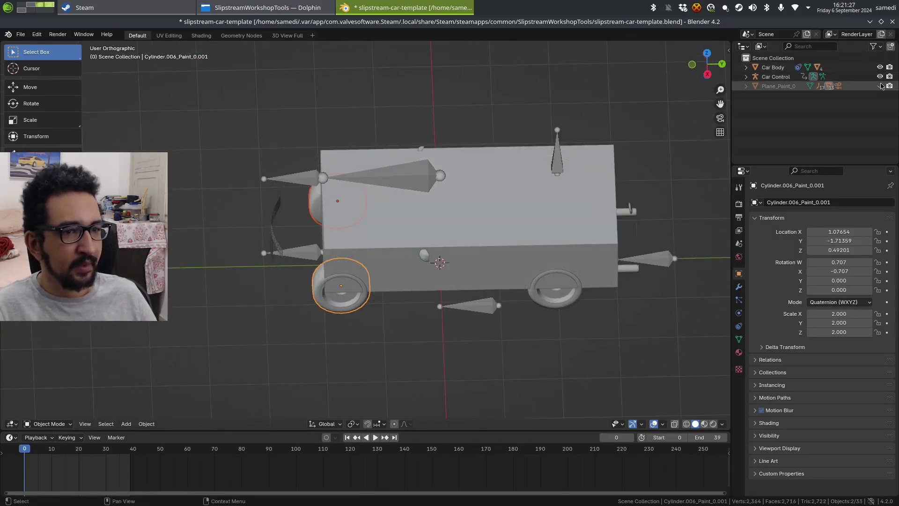
{"action": "left_click", "coordinate": [880, 86]}
{"action": "middle_click_drag", "start_coordinate": [426, 190], "coordinate": [451, 176]}
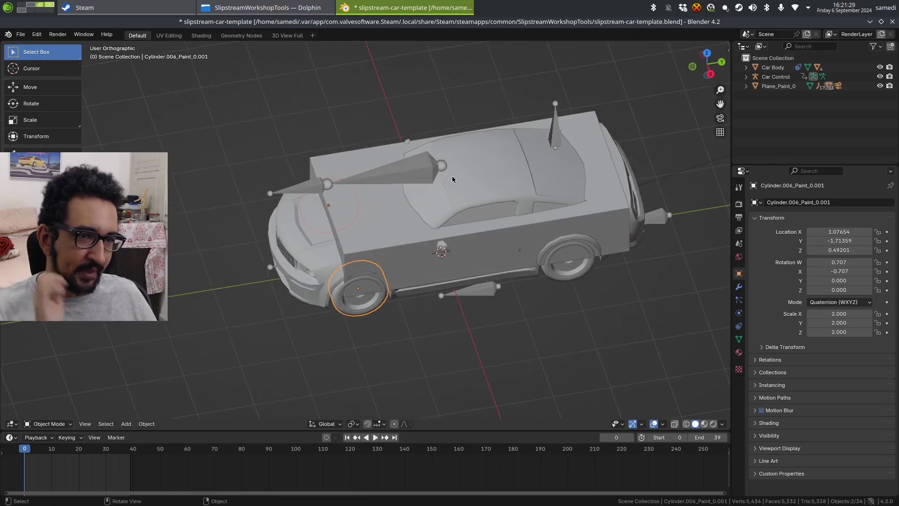
Step through the template animation up to frame 14 to examine how the parts move, and return to frame 0
{"action": "key", "text": "Right"}
{"action": "key", "text": "Right"}
{"action": "key", "text": "Right"}
{"action": "key", "text": "Right"}
{"action": "key", "text": "Right"}
{"action": "key", "text": "Right"}
{"action": "key", "text": "Right"}
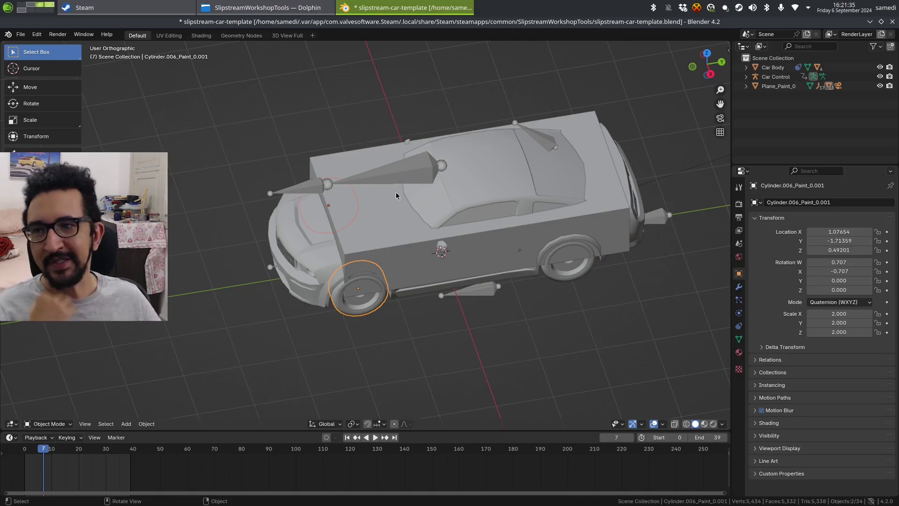
{"action": "key", "text": "Right"}
{"action": "key", "text": "Right"}
{"action": "key", "text": "Right"}
{"action": "key", "text": "Right"}
{"action": "key", "text": "Right"}
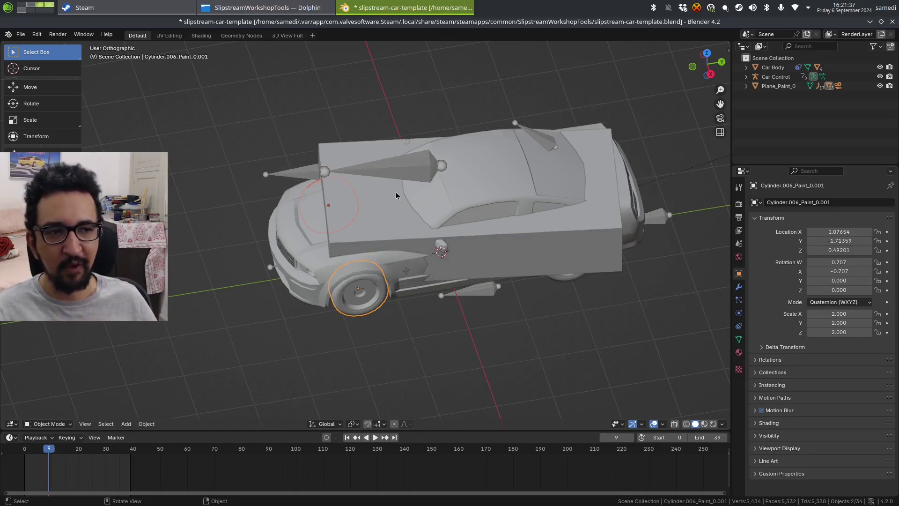
{"action": "key", "text": "Right"}
{"action": "key", "text": "Right"}
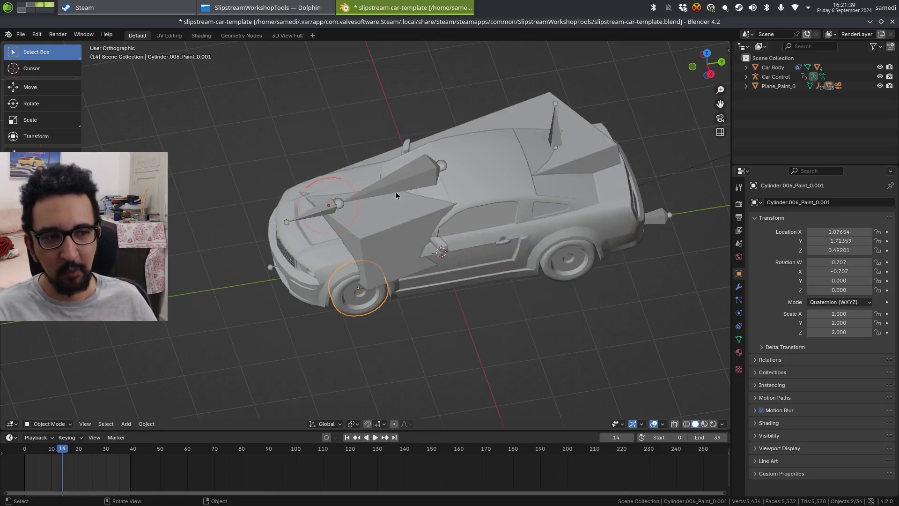
{"action": "key", "text": "Left"}
{"action": "key", "text": "shift+Left"}
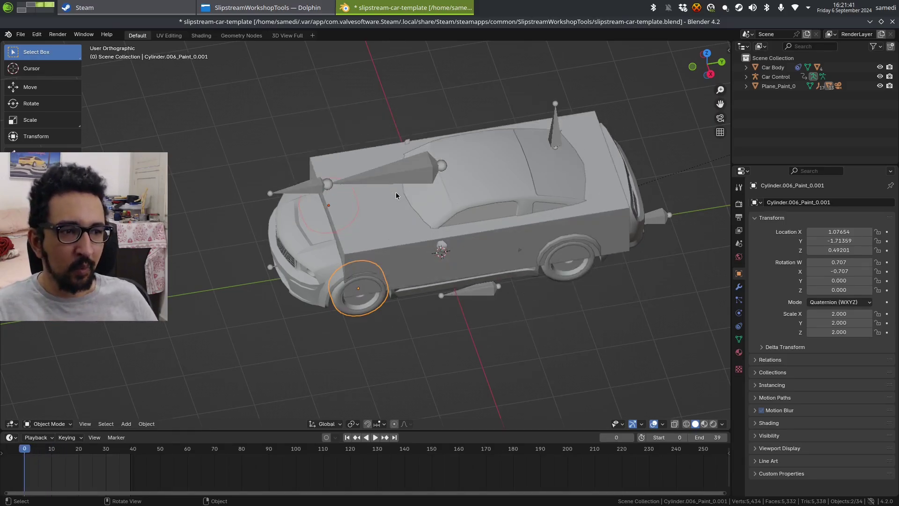
Expand the Car Body hierarchy and unhide Wheels.FrontLeft, Wheels.FrontRight and Wheels.Rear
{"action": "mouse_move", "coordinate": [381, 204]}
{"action": "middle_mouse_down"}
{"action": "mouse_move", "coordinate": [389, 183]}
{"action": "mouse_move", "coordinate": [380, 197]}
{"action": "middle_mouse_up"}
{"action": "left_click", "coordinate": [746, 68]}
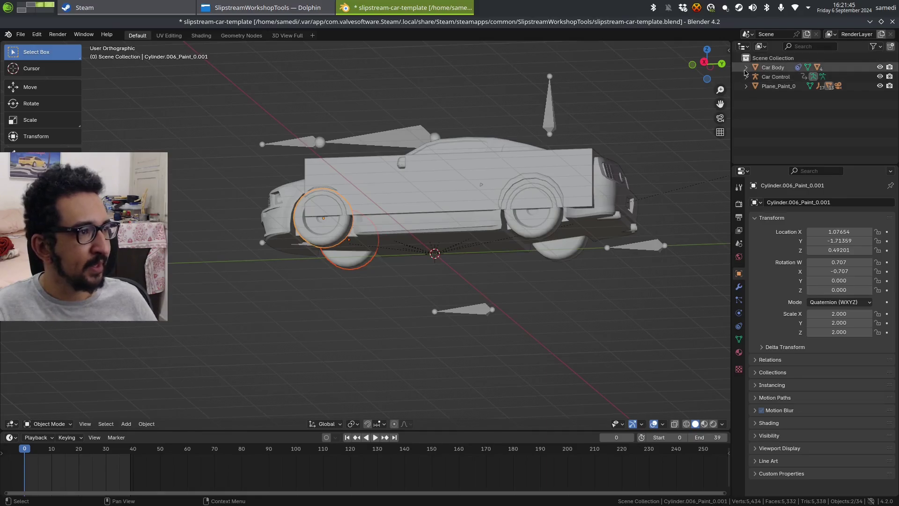
{"action": "left_click", "coordinate": [879, 105]}
{"action": "left_click", "coordinate": [880, 105]}
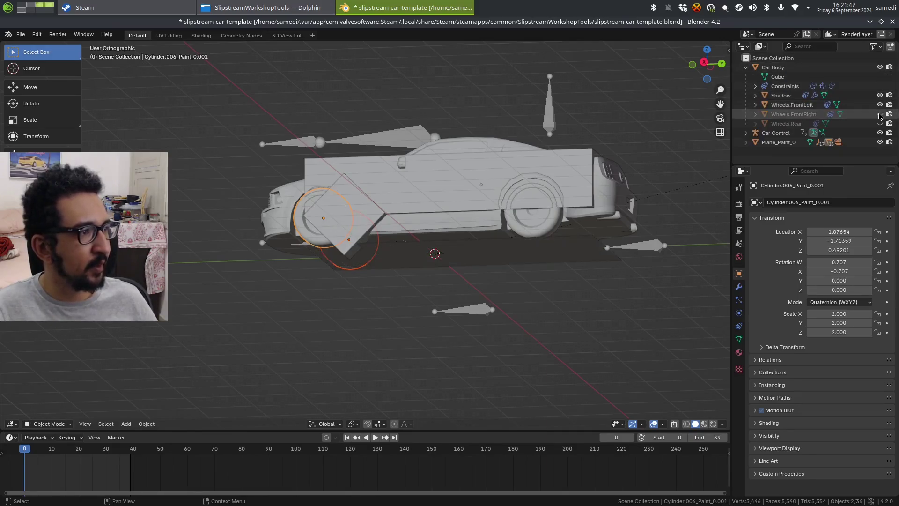
{"action": "left_click", "coordinate": [880, 114]}
{"action": "left_click", "coordinate": [879, 124]}
{"action": "middle_click_drag", "start_coordinate": [444, 170], "coordinate": [390, 227]}
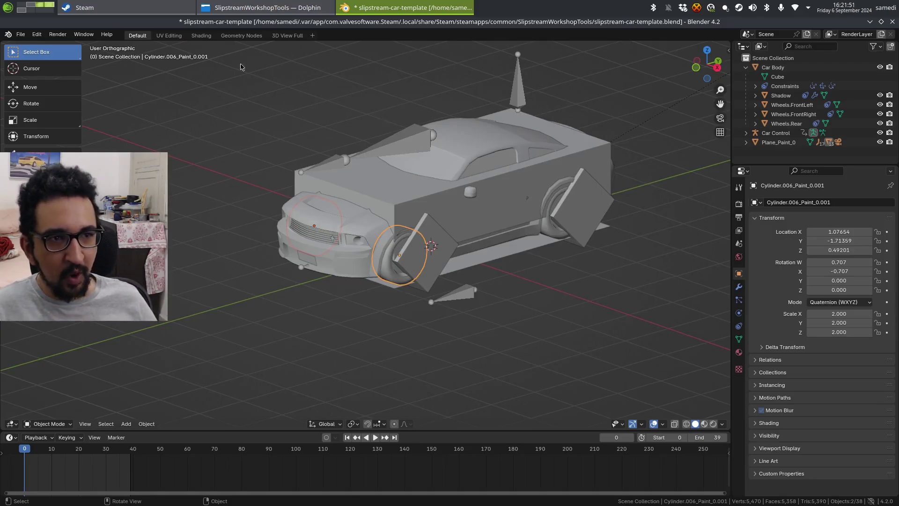
Copy the constraints of the Wheels.FrontLeft placeholder to the Mustang's matching front wheel, with the placeholder as active object
{"action": "left_click", "coordinate": [445, 248]}
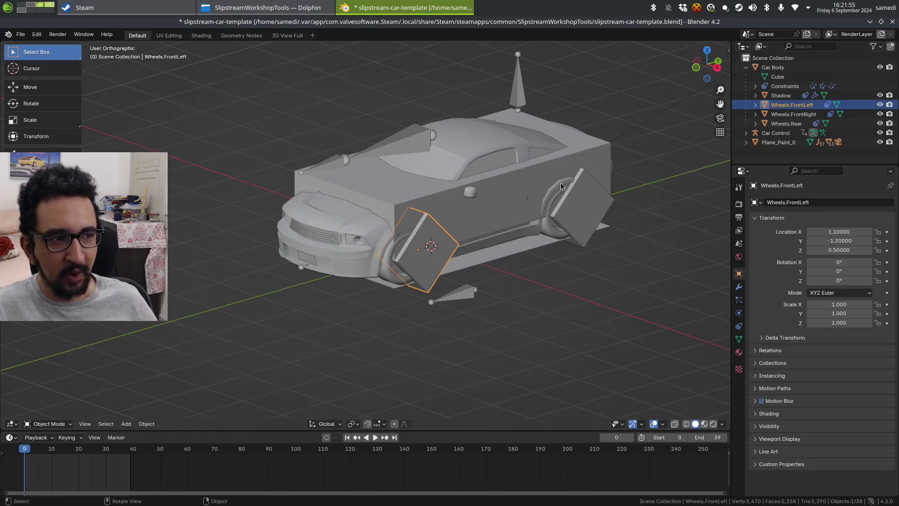
{"action": "mouse_move", "coordinate": [383, 247]}
{"action": "middle_mouse_down"}
{"action": "mouse_move", "coordinate": [383, 219]}
{"action": "mouse_move", "coordinate": [376, 274]}
{"action": "mouse_move", "coordinate": [389, 243]}
{"action": "middle_mouse_up"}
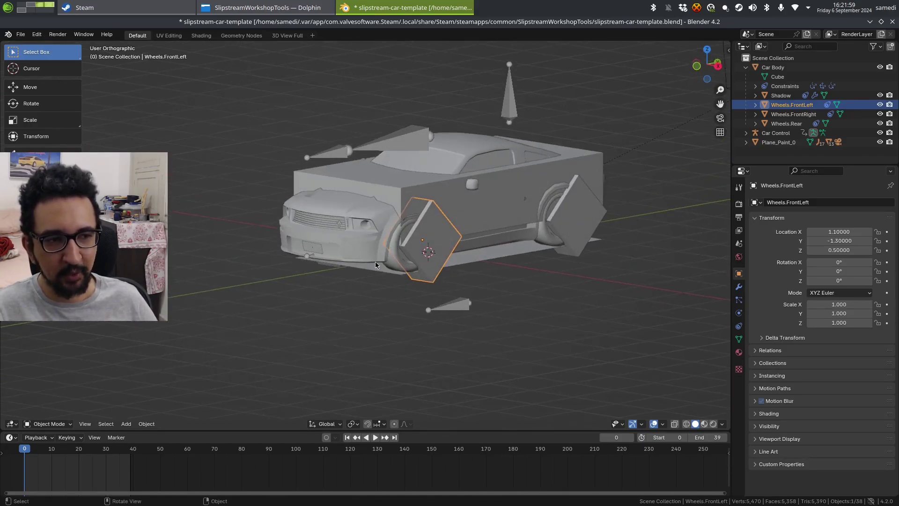
{"action": "middle_click_drag", "start_coordinate": [451, 248], "coordinate": [430, 257]}
{"action": "scroll", "coordinate": [443, 260], "scroll_direction": "up", "scroll_amount": 3}
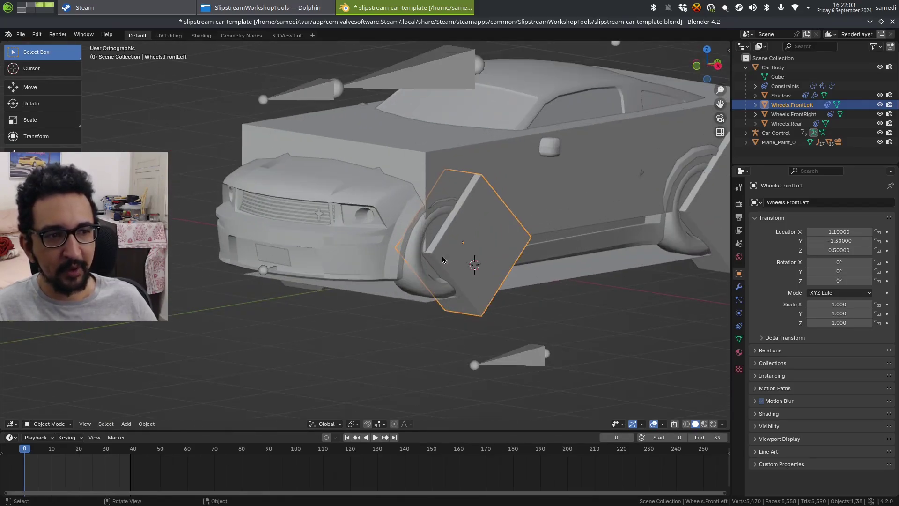
{"action": "left_click", "coordinate": [414, 284]}
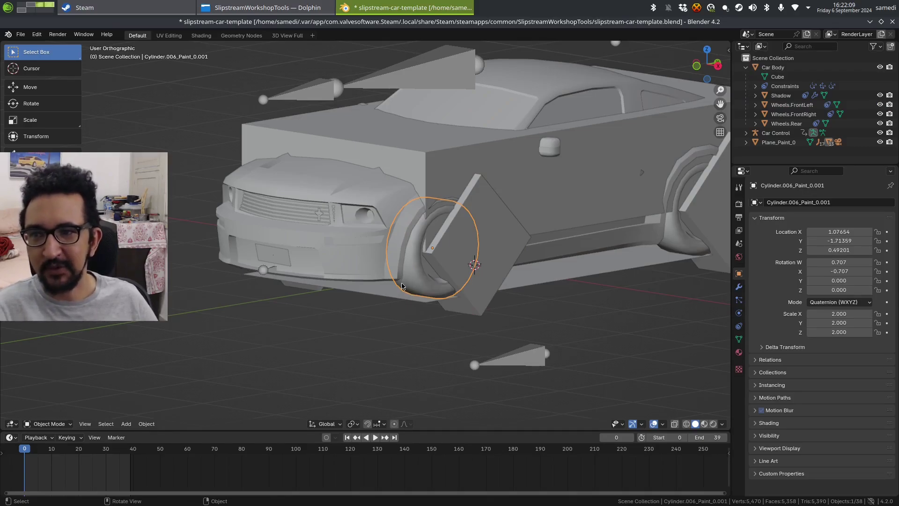
{"action": "left_click", "coordinate": [494, 271], "text": "shift"}
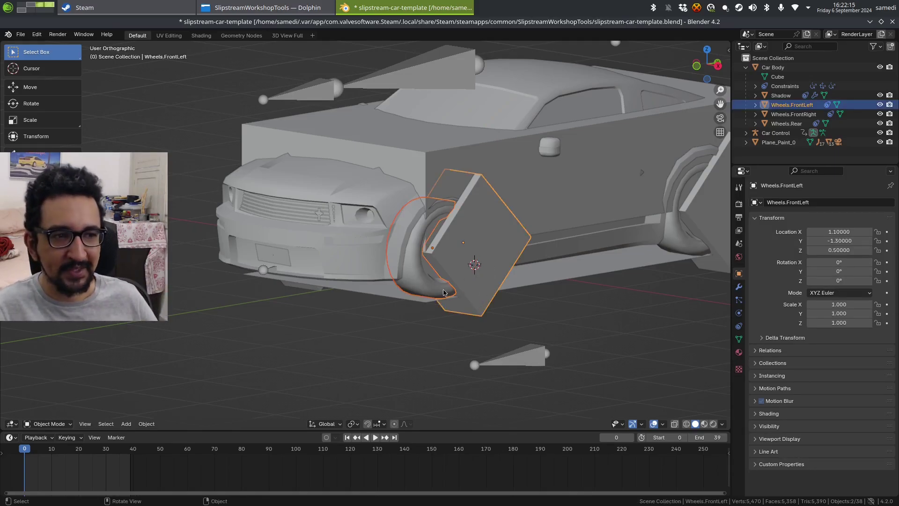
{"action": "left_click", "coordinate": [426, 289]}
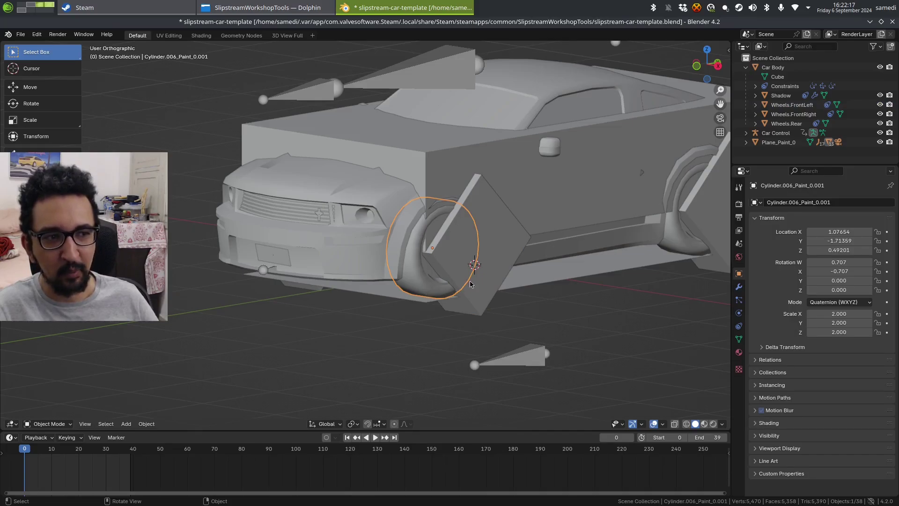
{"action": "left_click", "coordinate": [513, 239], "text": "shift"}
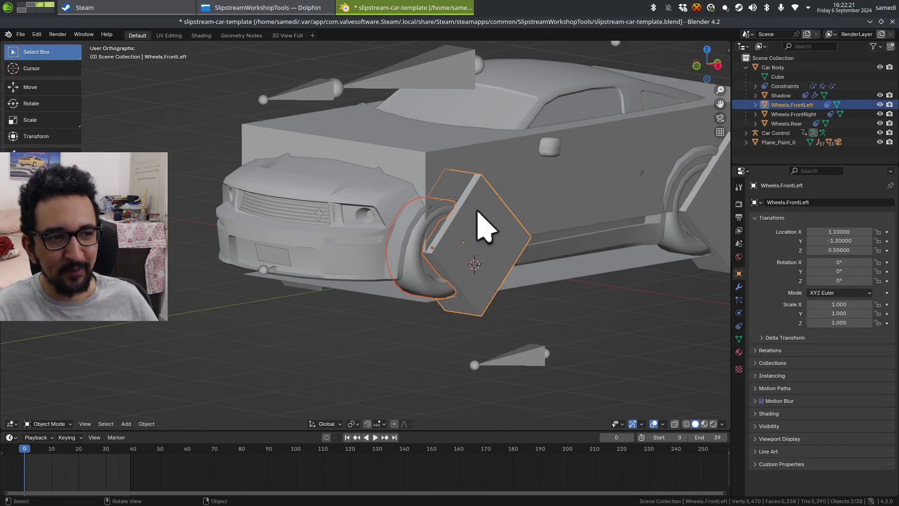
{"action": "left_click", "coordinate": [147, 424]}
{"action": "mouse_move", "coordinate": [180, 277]}
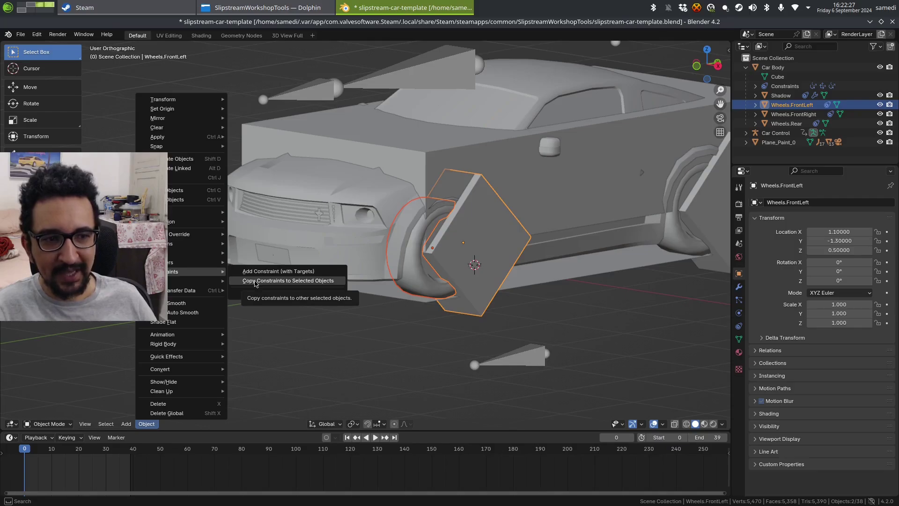
{"action": "left_click", "coordinate": [256, 281]}
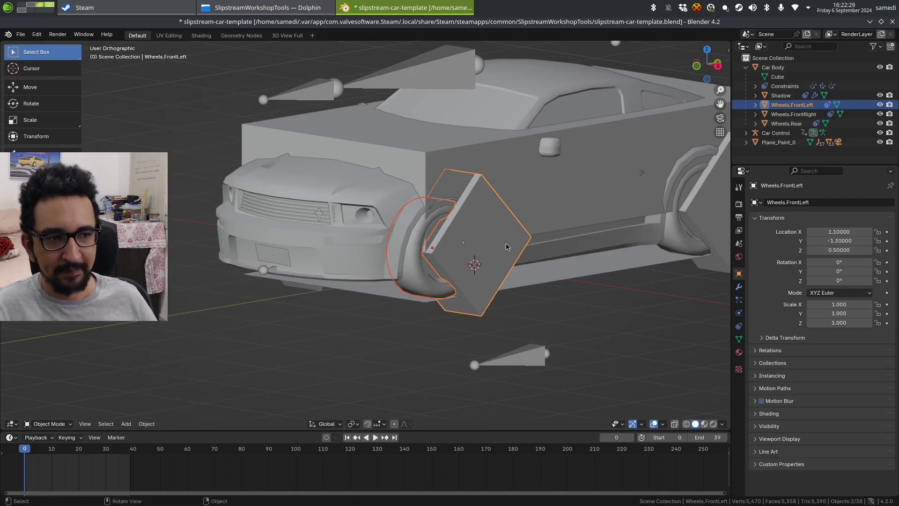
Copy the constraints of the Wheels.FrontRight placeholder to the Mustang's matching front wheel, with the placeholder as active object
{"action": "middle_click_drag", "start_coordinate": [213, 256], "coordinate": [328, 250]}
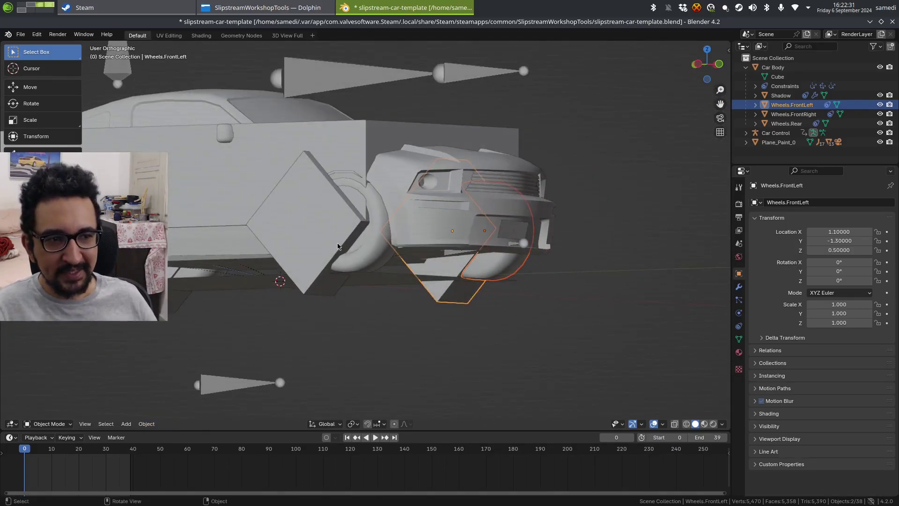
{"action": "left_click", "coordinate": [315, 241]}
{"action": "left_click", "coordinate": [270, 233], "text": "shift"}
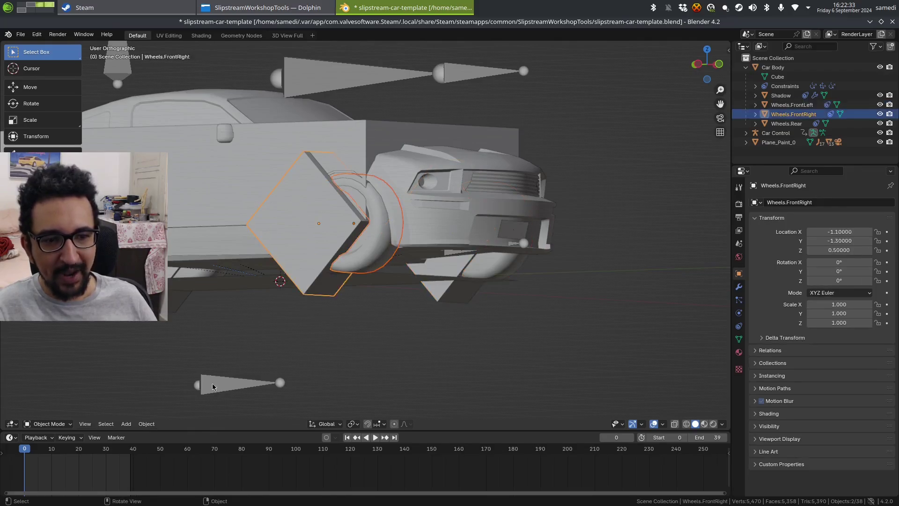
{"action": "left_click", "coordinate": [141, 424]}
{"action": "mouse_move", "coordinate": [187, 273]}
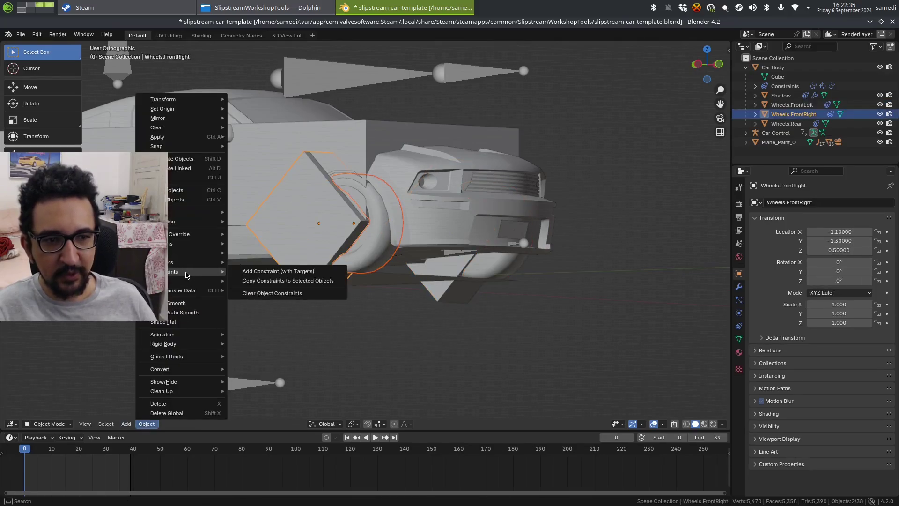
{"action": "left_click", "coordinate": [254, 280]}
Copy the constraints of the Wheels.Rear placeholder to the Mustang's rear wheels, with the placeholder as active object
{"action": "middle_click_drag", "start_coordinate": [176, 249], "coordinate": [375, 250]}
{"action": "left_click", "coordinate": [321, 248]}
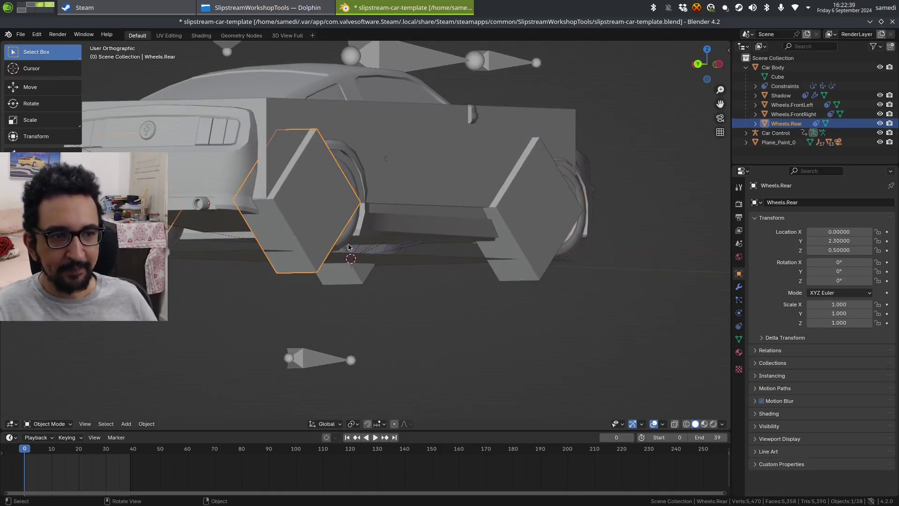
{"action": "left_click", "coordinate": [346, 239]}
{"action": "left_click", "coordinate": [290, 269], "text": "shift"}
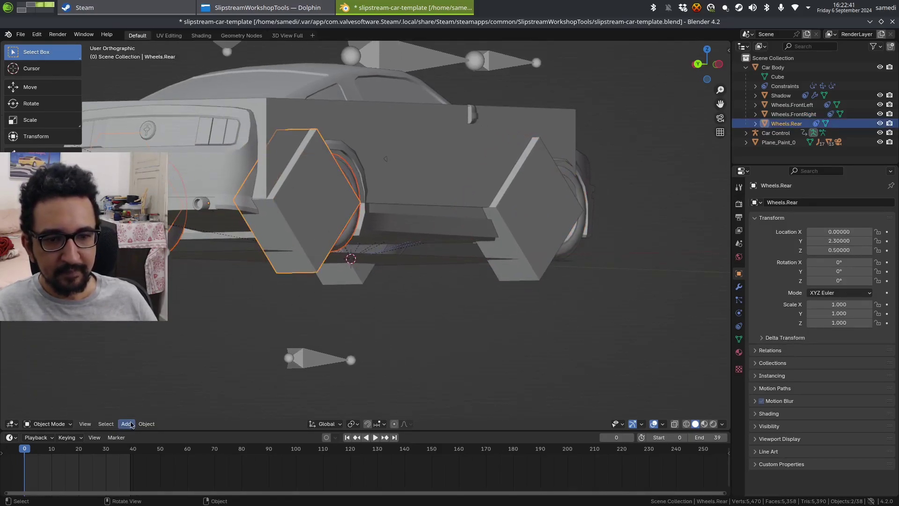
{"action": "left_click", "coordinate": [146, 424]}
{"action": "mouse_move", "coordinate": [188, 276]}
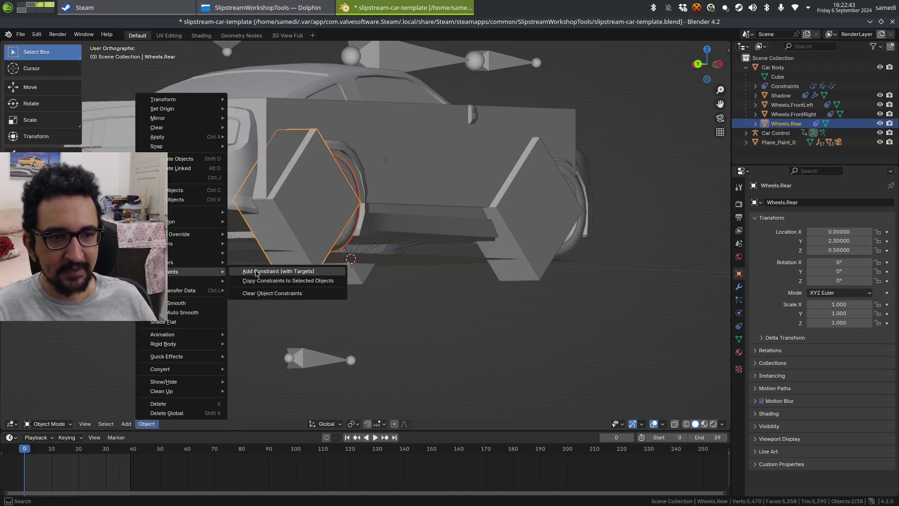
Copy the constraints of the template Car Body to the Mustang body Plane_Paint_0, with Car Body as active object
{"action": "middle_click_drag", "start_coordinate": [288, 248], "coordinate": [262, 165]}
{"action": "left_click", "coordinate": [263, 164]}
{"action": "left_click", "coordinate": [276, 143]}
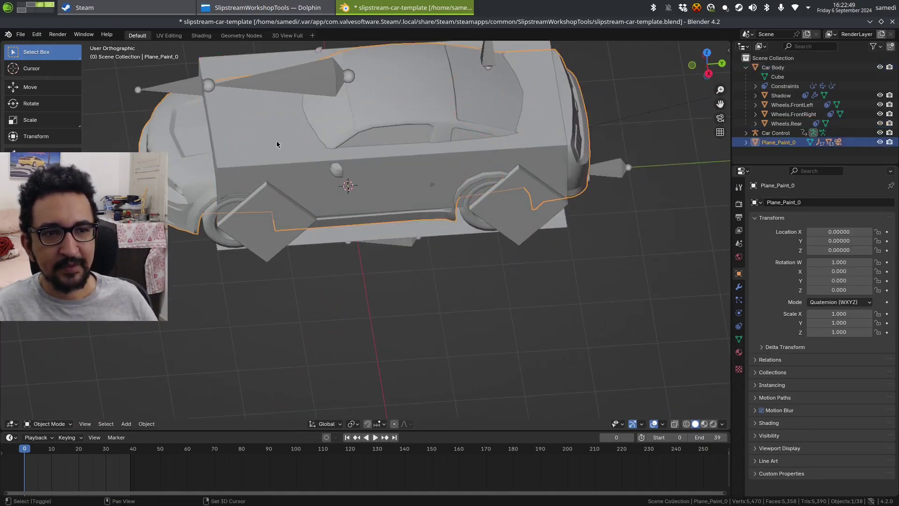
{"action": "left_click", "coordinate": [284, 148], "text": "shift"}
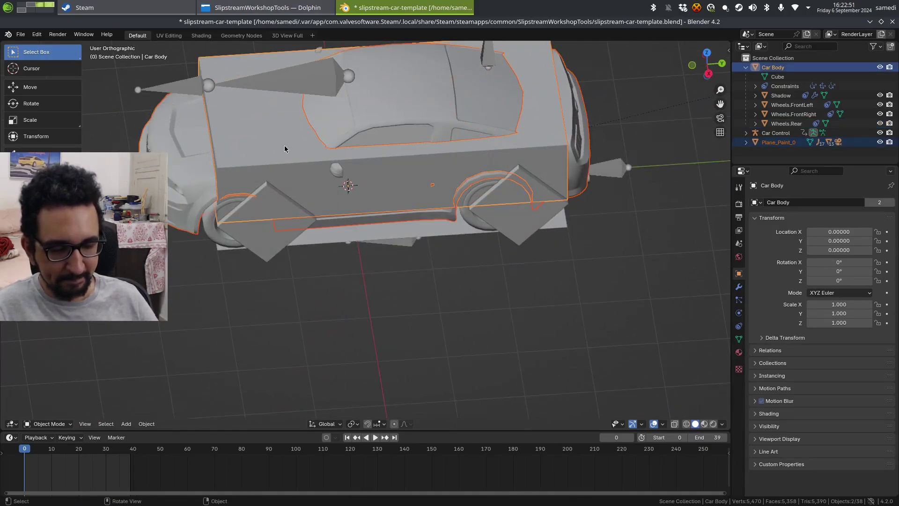
{"action": "left_click", "coordinate": [147, 424]}
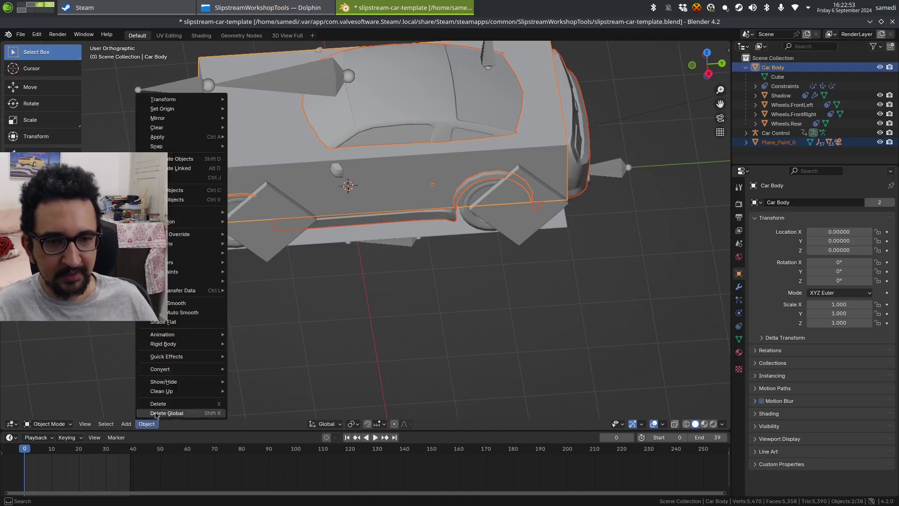
{"action": "mouse_move", "coordinate": [197, 272]}
{"action": "left_click", "coordinate": [247, 280]}
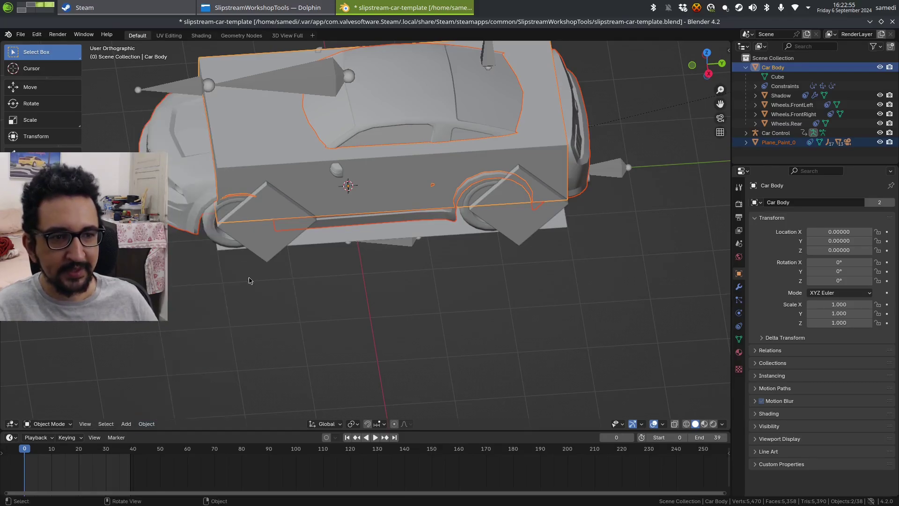
Hide Car Body with its Shadow and wheel placeholders, and collapse its hierarchy
{"action": "middle_click_drag", "start_coordinate": [262, 272], "coordinate": [366, 191]}
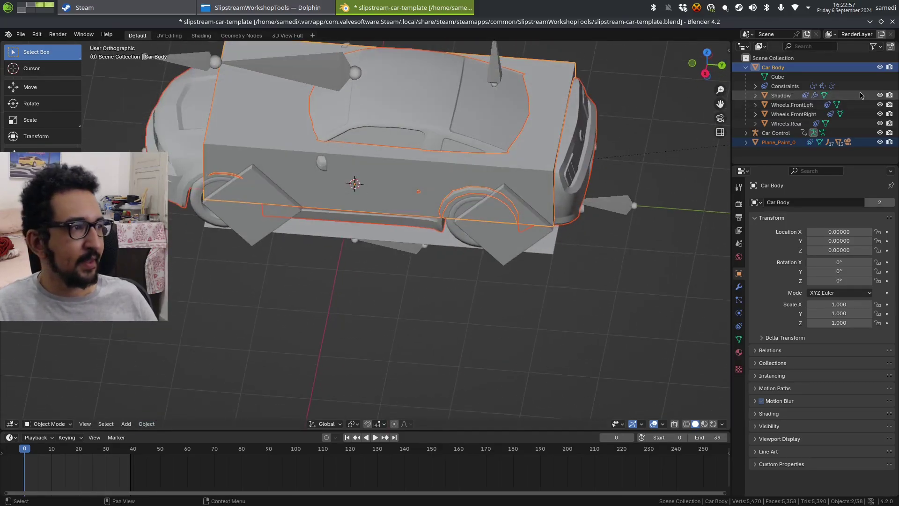
{"action": "left_click_drag", "start_coordinate": [880, 71], "coordinate": [881, 125]}
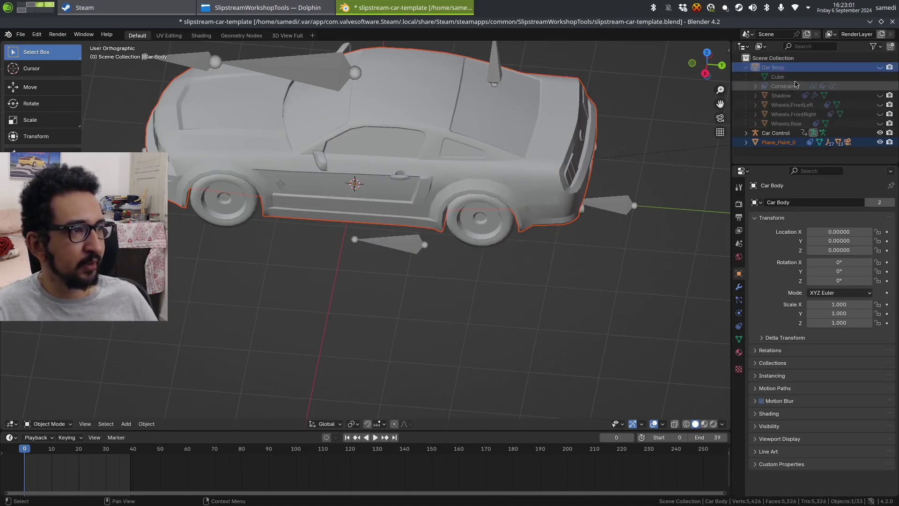
{"action": "left_click", "coordinate": [747, 67]}
Play the animation to check how the Mustang follows the template rig
{"action": "scroll", "coordinate": [345, 153], "scroll_direction": "down", "scroll_amount": 5}
{"action": "middle_click_drag", "start_coordinate": [339, 149], "coordinate": [358, 154]}
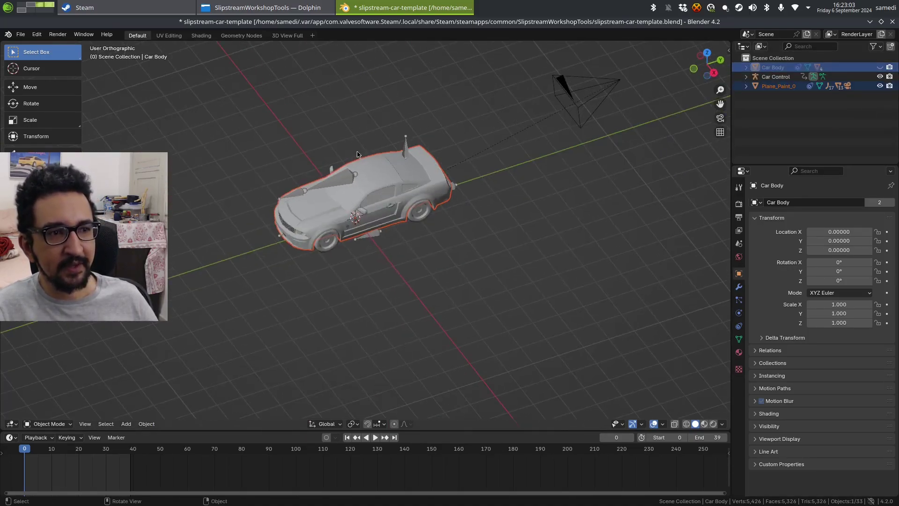
{"action": "key", "text": "space"}
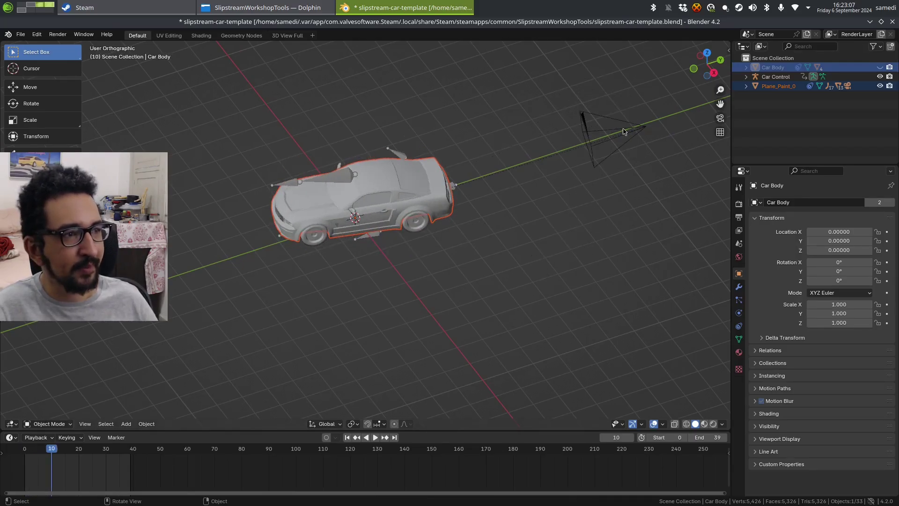
Select DriftingCamera, stop the playback at frame 0 and clear the camera's parent
{"action": "left_click", "coordinate": [624, 131]}
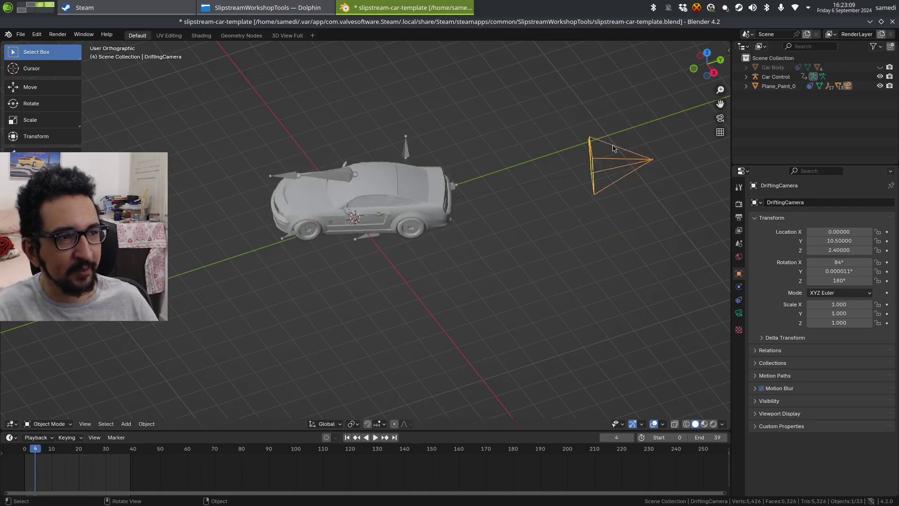
{"action": "key", "text": "Escape"}
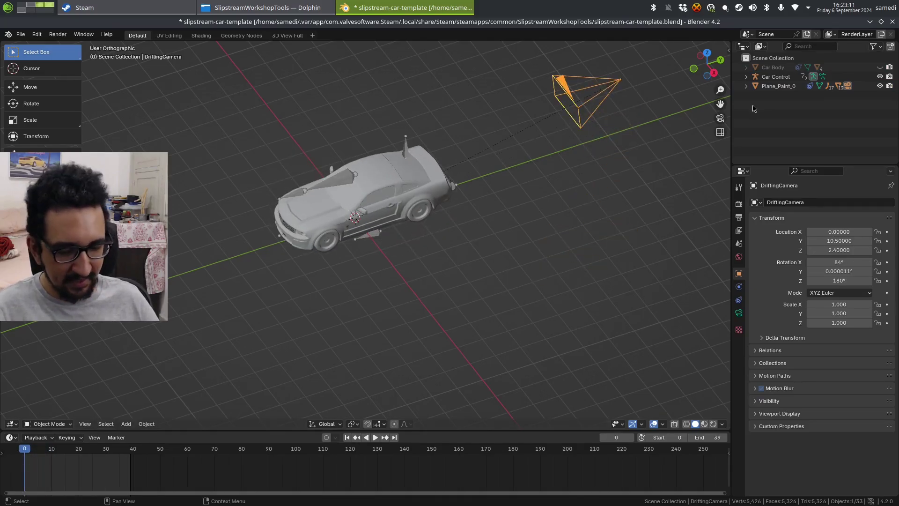
{"action": "key", "text": "alt+p"}
{"action": "left_click", "coordinate": [571, 125]}
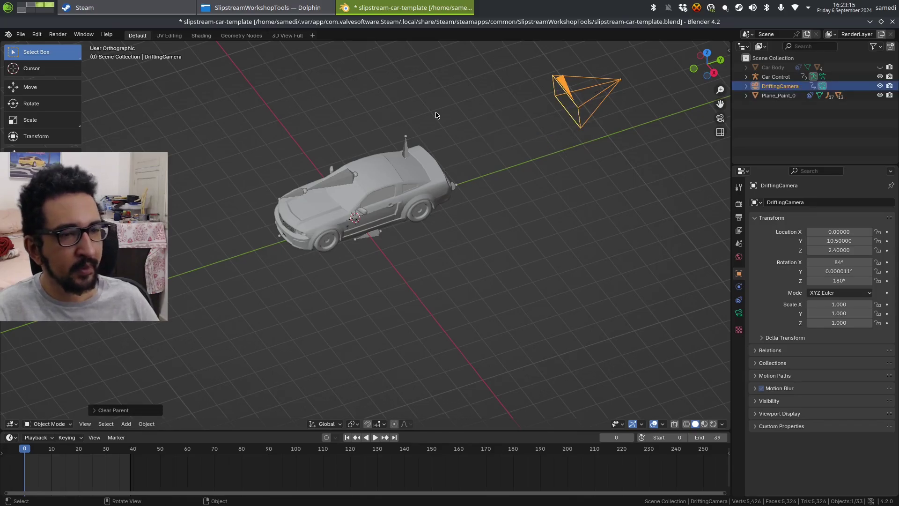
Step through the animation from frame 0 to frame 41 to examine the Mustang's body and wheel movement, and return to frame 0
{"action": "key", "text": "space"}
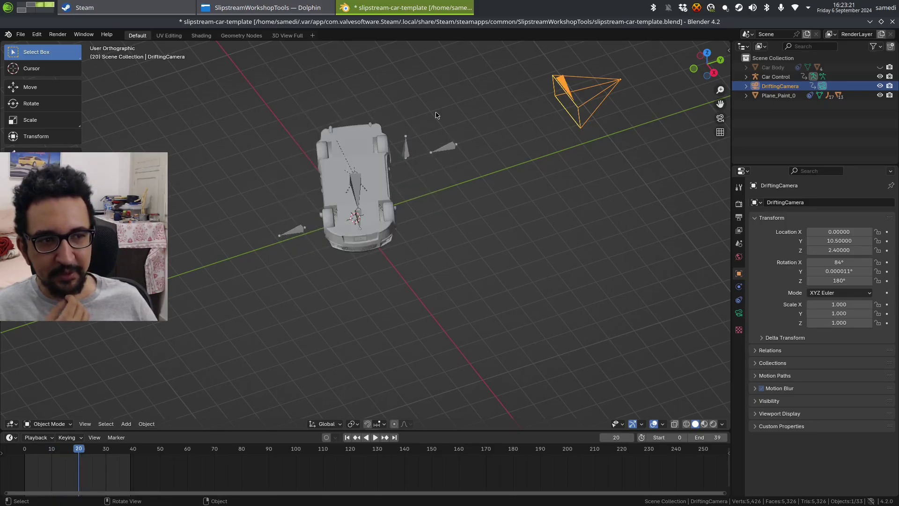
{"action": "key", "text": "Left"}
{"action": "key", "text": "Left"}
{"action": "key", "text": "Left"}
{"action": "key", "text": "Left"}
{"action": "key", "text": "Left"}
{"action": "key", "text": "Left"}
{"action": "key", "text": "Left"}
{"action": "key", "text": "Left"}
{"action": "key", "text": "Left"}
{"action": "key", "text": "Left"}
{"action": "key", "text": "Left"}
{"action": "key", "text": "Left"}
{"action": "key", "text": "Left"}
{"action": "key", "text": "Left"}
{"action": "key", "text": "Left"}
{"action": "key", "text": "Left"}
{"action": "key", "text": "Left"}
{"action": "key", "text": "Left"}
{"action": "key", "text": "Left"}
{"action": "key", "text": "Left"}
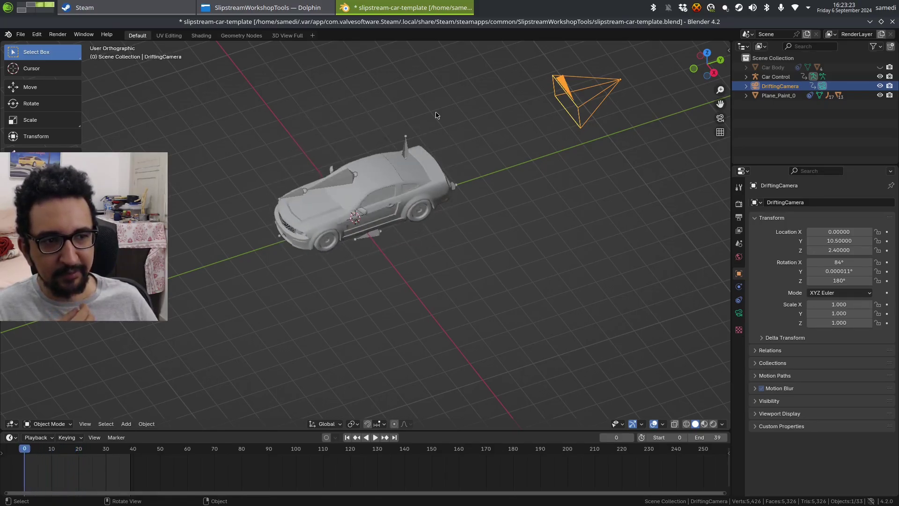
{"action": "key", "text": "Right"}
{"action": "key", "text": "Right"}
{"action": "key", "text": "Right"}
{"action": "key", "text": "Right"}
{"action": "key", "text": "Right"}
{"action": "key", "text": "Right"}
{"action": "key", "text": "Right"}
{"action": "key", "text": "Right"}
{"action": "key", "text": "Right"}
{"action": "key", "text": "Right"}
{"action": "key", "text": "Right"}
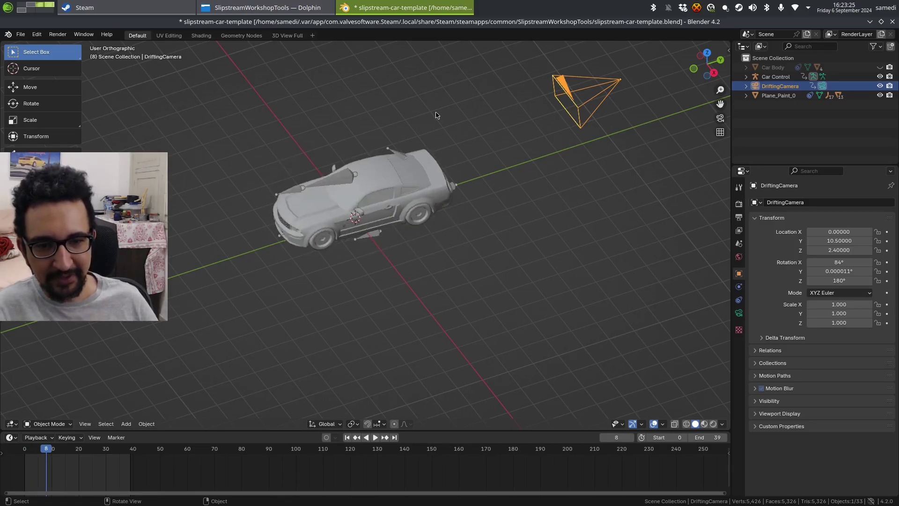
{"action": "key", "text": "Right"}
{"action": "key", "text": "Right"}
{"action": "key", "text": "Right"}
{"action": "key", "text": "Right"}
{"action": "key", "text": "Right"}
{"action": "key", "text": "Right"}
{"action": "key", "text": "Right"}
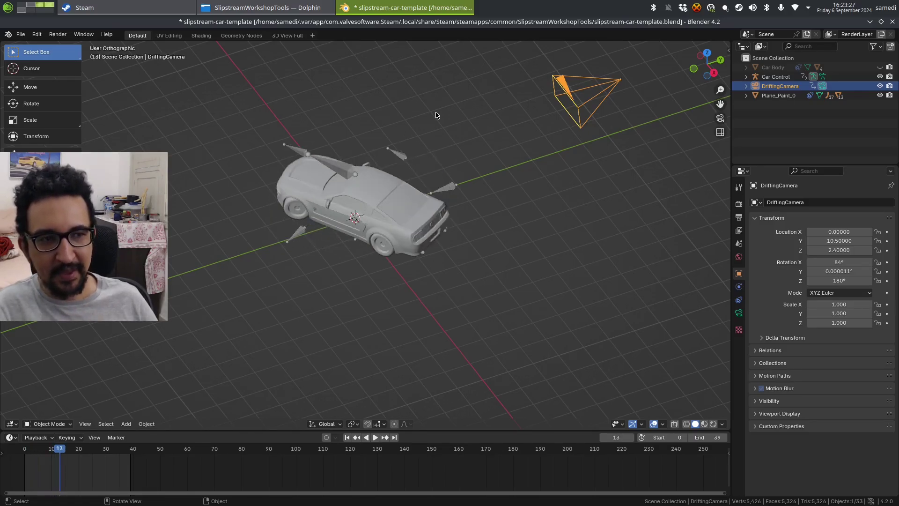
{"action": "key", "text": "Right"}
{"action": "key", "text": "Right"}
{"action": "key", "text": "Right"}
{"action": "key", "text": "Right"}
{"action": "key", "text": "Right"}
{"action": "key", "text": "Right"}
{"action": "key", "text": "Right"}
{"action": "key", "text": "Right"}
{"action": "key", "text": "Right"}
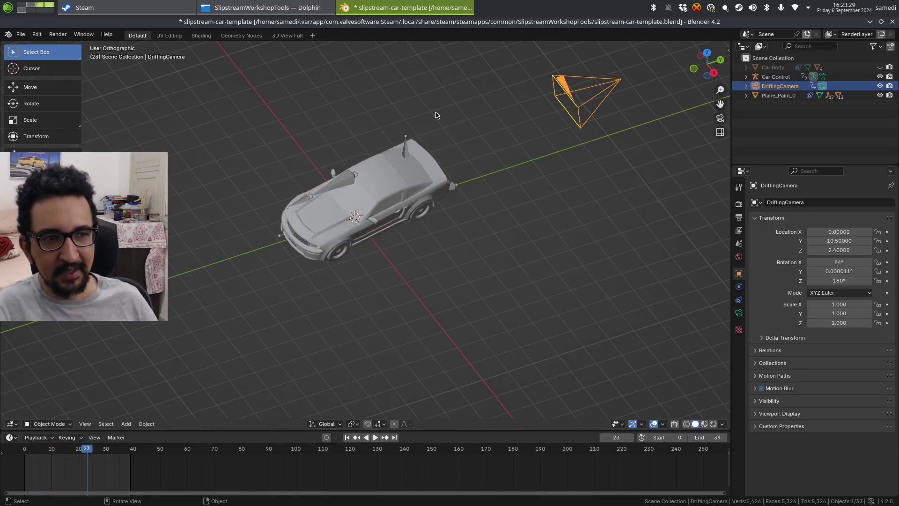
{"action": "key", "text": "Right"}
{"action": "key", "text": "Right"}
{"action": "key", "text": "Right"}
{"action": "key", "text": "Right"}
{"action": "key", "text": "Right"}
{"action": "key", "text": "Right"}
{"action": "key", "text": "Right"}
{"action": "key", "text": "Right"}
{"action": "key", "text": "Right"}
{"action": "key", "text": "Right"}
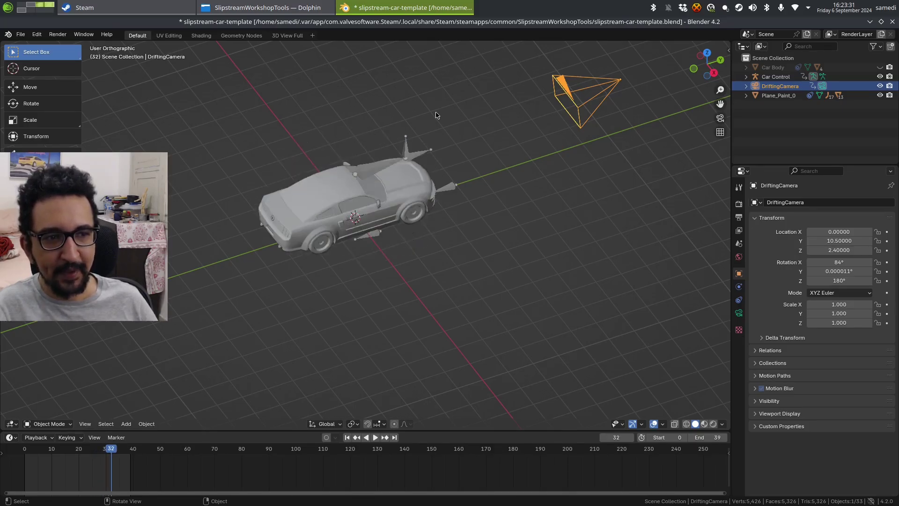
{"action": "key", "text": "Right"}
{"action": "key", "text": "Right"}
{"action": "key", "text": "Right"}
{"action": "key", "text": "Right"}
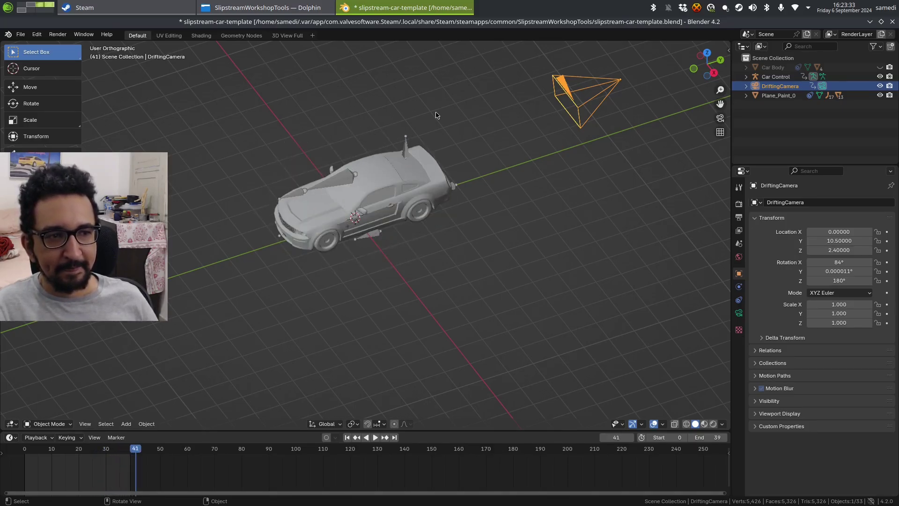
{"action": "key", "text": "Left"}
{"action": "key", "text": "Left"}
{"action": "key", "text": "Left"}
{"action": "key", "text": "Left"}
{"action": "key", "text": "Left"}
{"action": "key", "text": "Left"}
{"action": "key", "text": "Left"}
{"action": "key", "text": "Left"}
{"action": "key", "text": "Left"}
{"action": "key", "text": "Left"}
{"action": "key", "text": "Left"}
{"action": "key", "text": "Left"}
{"action": "key", "text": "Left"}
{"action": "key", "text": "Left"}
{"action": "key", "text": "Left"}
{"action": "key", "text": "Left"}
{"action": "key", "text": "Left"}
{"action": "key", "text": "Left"}
{"action": "key", "text": "Left"}
{"action": "key", "text": "Left"}
{"action": "key", "text": "Left"}
{"action": "key", "text": "Left"}
{"action": "key", "text": "Left"}
{"action": "key", "text": "Left"}
{"action": "key", "text": "Left"}
{"action": "key", "text": "Left"}
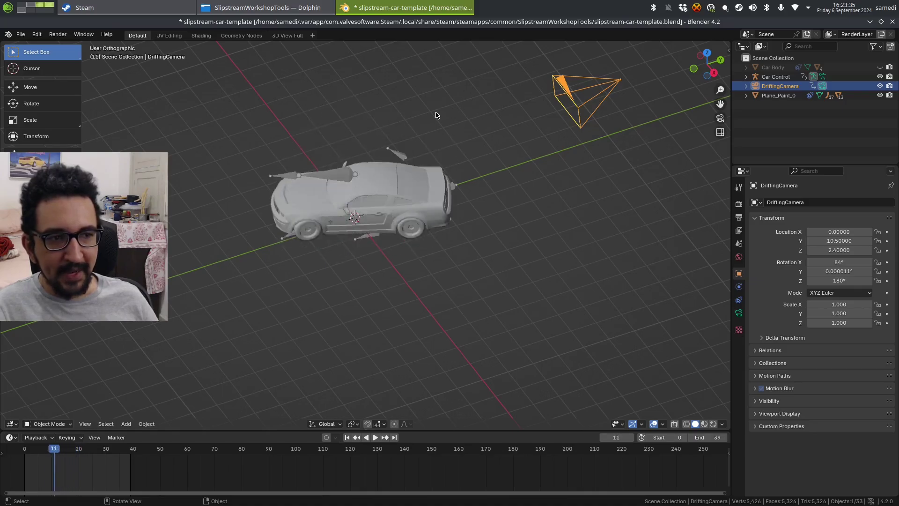
Add a cube mesh at the 3D cursor on the world origin below the Mustang
{"action": "middle_click_drag", "start_coordinate": [356, 234], "coordinate": [453, 150]}
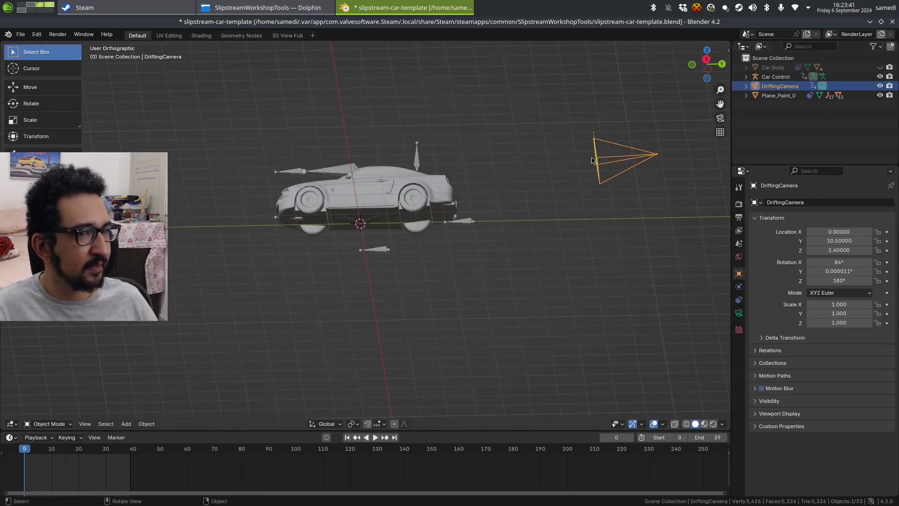
{"action": "mouse_move", "coordinate": [356, 226]}
{"action": "middle_mouse_down"}
{"action": "mouse_move", "coordinate": [423, 123]}
{"action": "mouse_move", "coordinate": [363, 194]}
{"action": "mouse_move", "coordinate": [325, 161]}
{"action": "mouse_move", "coordinate": [374, 212]}
{"action": "mouse_move", "coordinate": [415, 167]}
{"action": "mouse_move", "coordinate": [398, 120]}
{"action": "mouse_move", "coordinate": [436, 153]}
{"action": "mouse_move", "coordinate": [349, 222]}
{"action": "middle_mouse_up"}
{"action": "scroll", "coordinate": [367, 218], "scroll_direction": "up", "scroll_amount": 4}
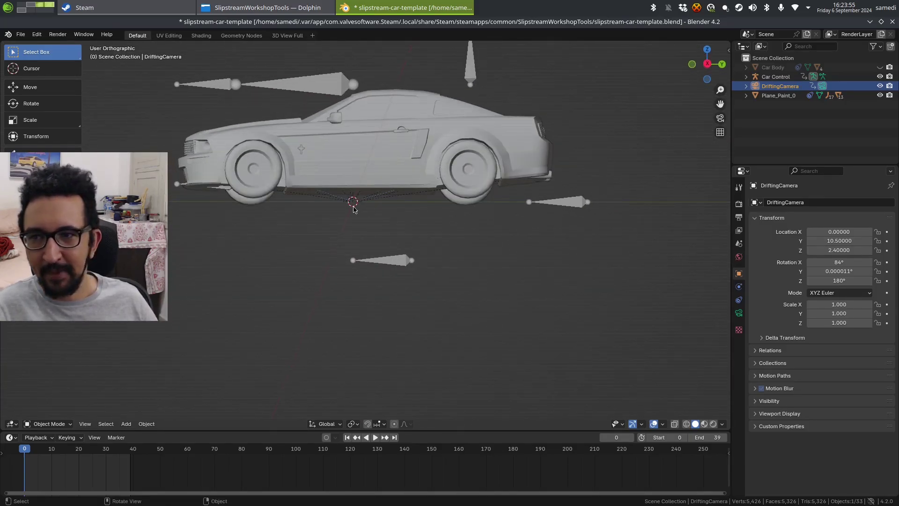
{"action": "middle_click_drag", "start_coordinate": [344, 202], "coordinate": [362, 221]}
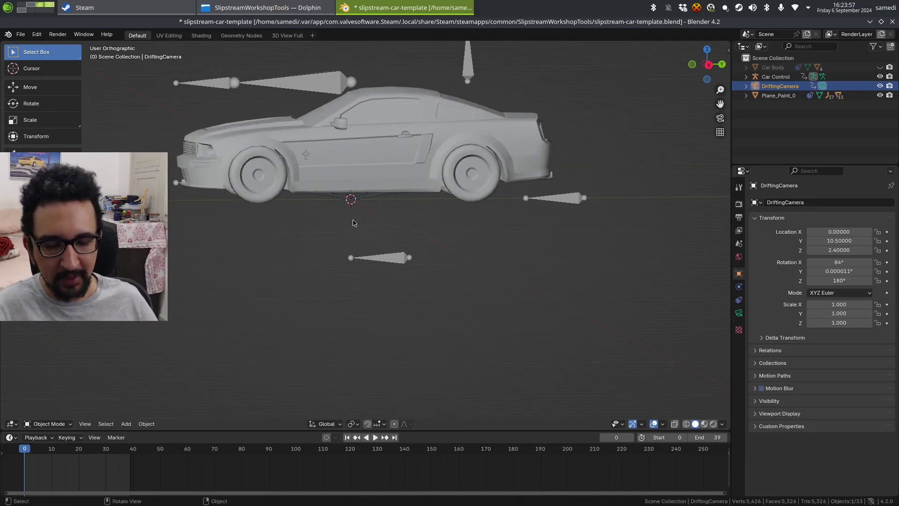
{"action": "key", "text": "shift+a"}
{"action": "mouse_move", "coordinate": [344, 234]}
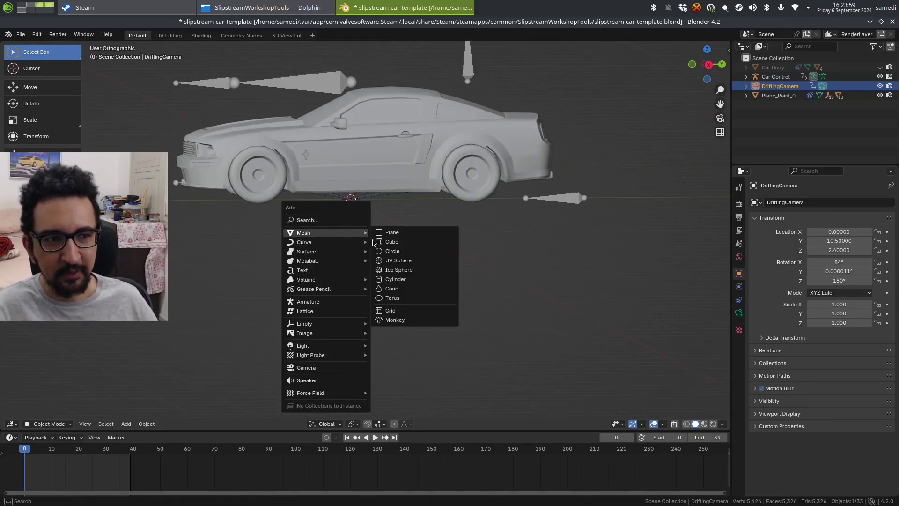
{"action": "left_click", "coordinate": [411, 242]}
{"action": "middle_click_drag", "start_coordinate": [411, 241], "coordinate": [462, 195]}
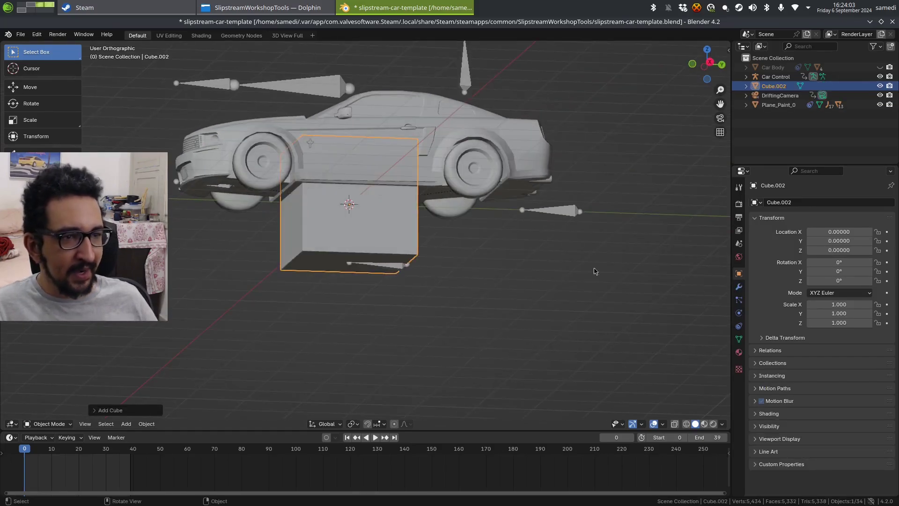
Add a Geometry Nodes modifier to the new cube and assign the existing ShadowMaker node group to it
{"action": "left_click", "coordinate": [739, 287]}
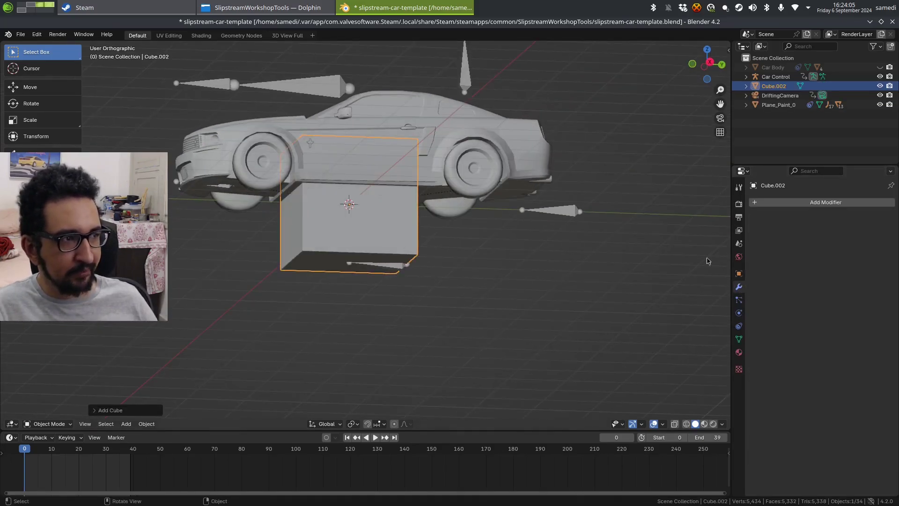
{"action": "left_click", "coordinate": [810, 204]}
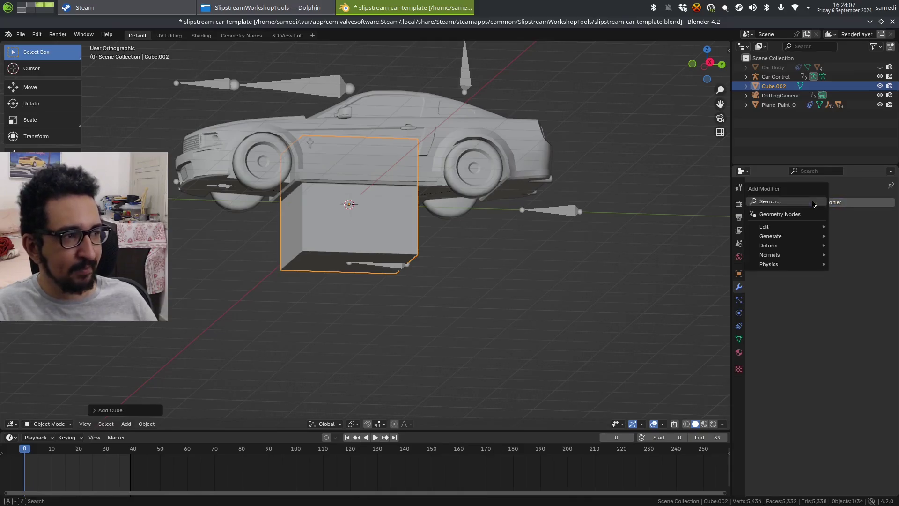
{"action": "left_click", "coordinate": [803, 215]}
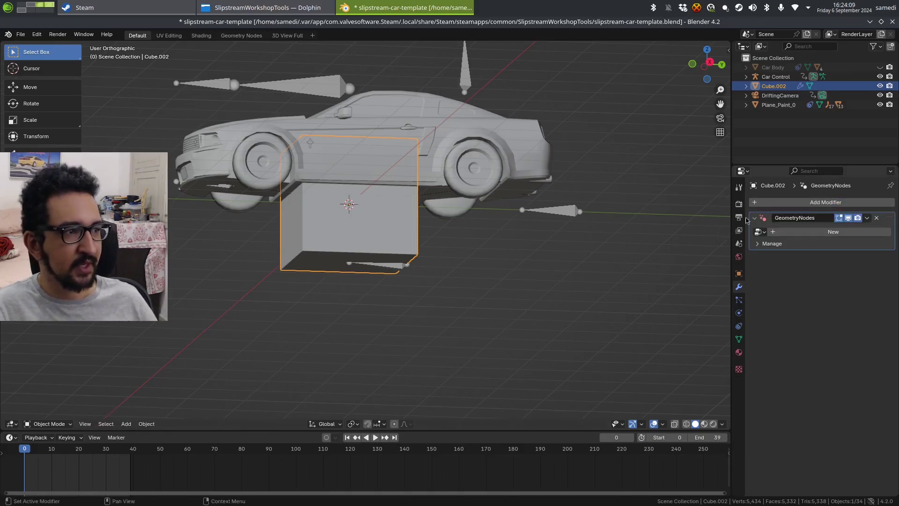
{"action": "left_click", "coordinate": [759, 233]}
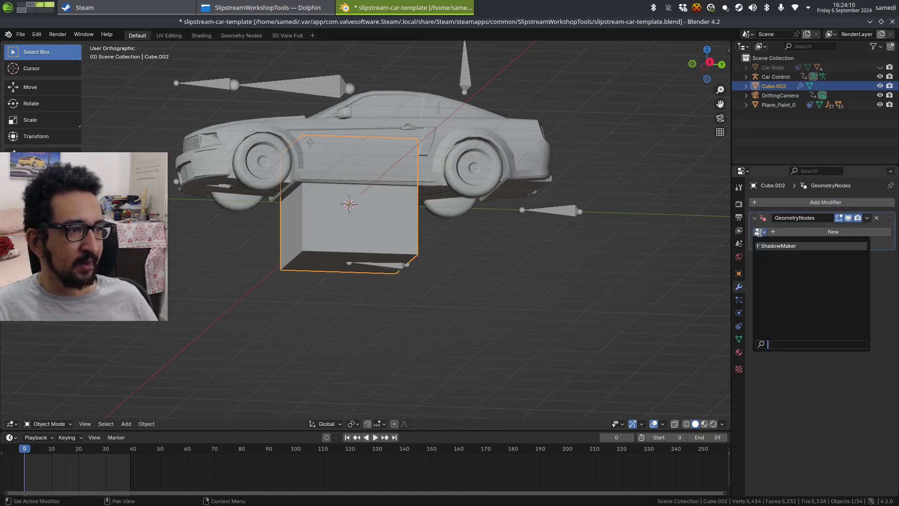
{"action": "left_click", "coordinate": [785, 246]}
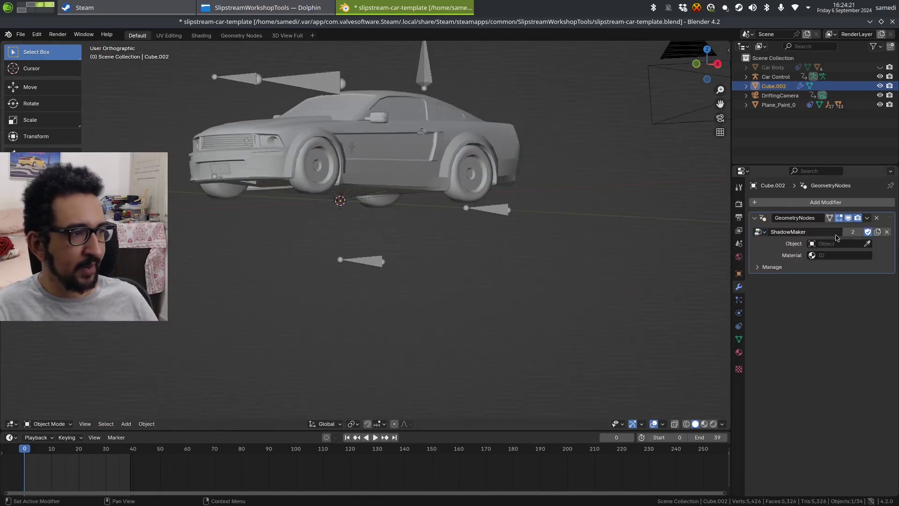
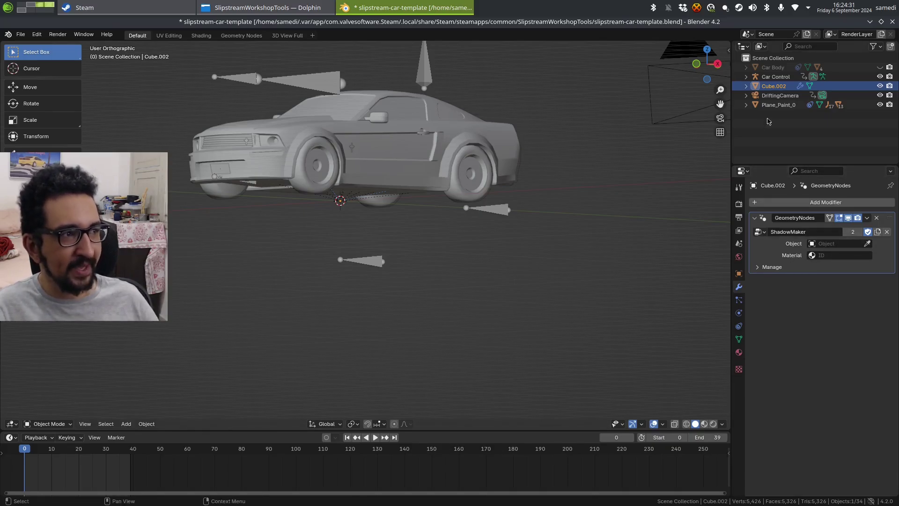
Set Plane_Paint_0, the Mustang body, as the Object of the ShadowMaker modifier on Cube.002
{"action": "left_click", "coordinate": [404, 102]}
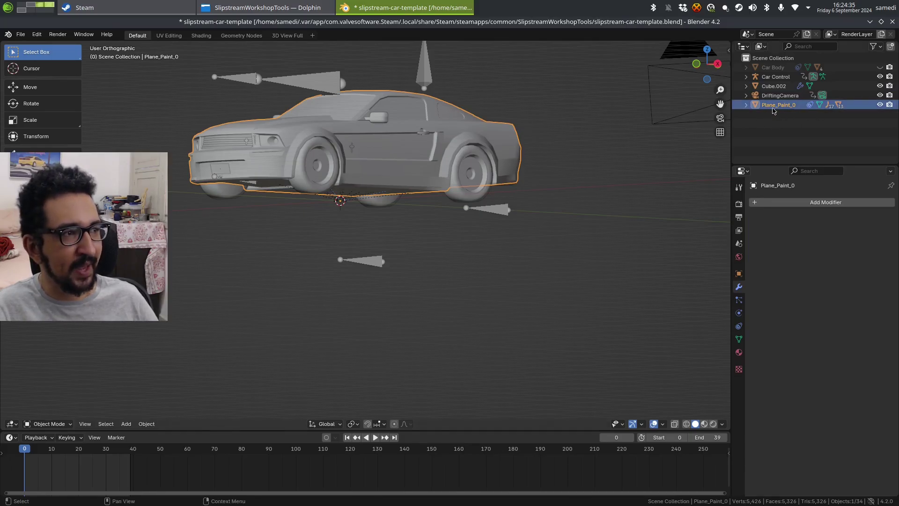
{"action": "middle_click_drag", "start_coordinate": [391, 224], "coordinate": [413, 217]}
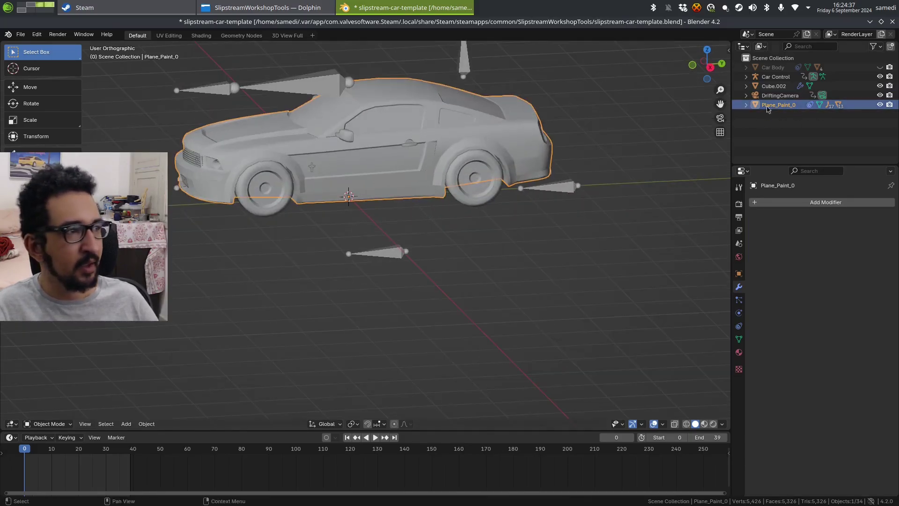
{"action": "left_click", "coordinate": [774, 86]}
{"action": "left_click", "coordinate": [828, 245]}
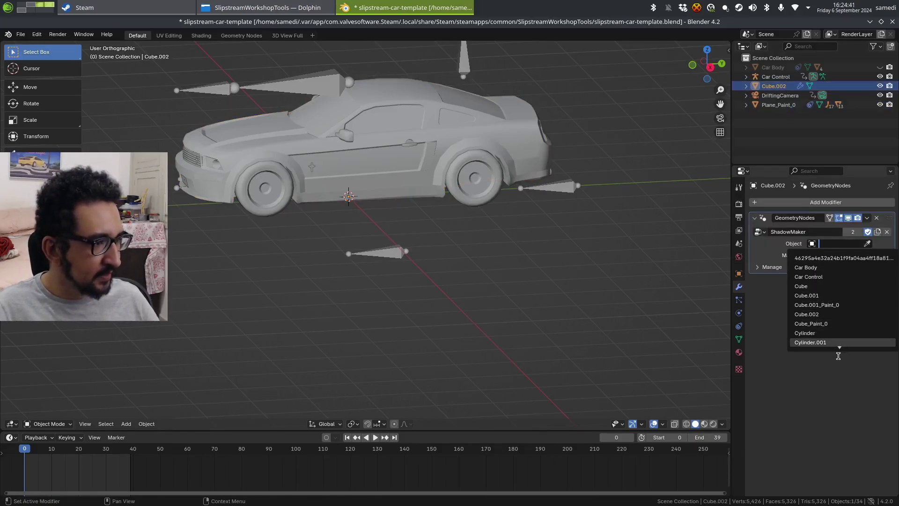
{"action": "scroll", "coordinate": [836, 337], "scroll_direction": "down", "scroll_amount": 15}
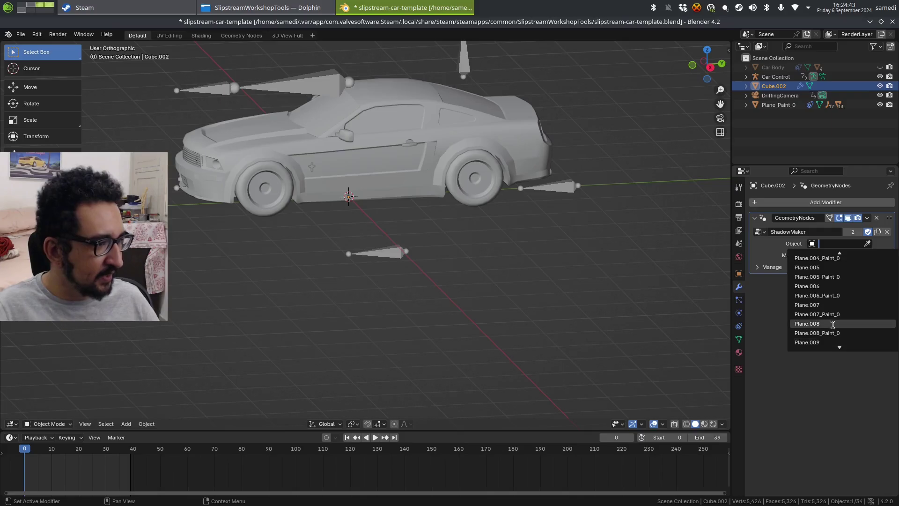
{"action": "scroll", "coordinate": [832, 328], "scroll_direction": "down", "scroll_amount": 2}
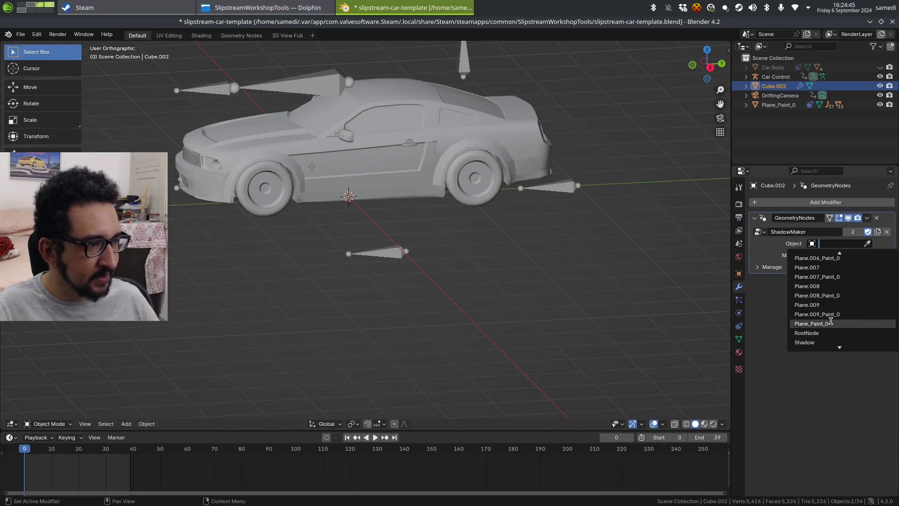
{"action": "left_click", "coordinate": [831, 323]}
Assign the Shadow material in Cube.002's ShadowMaker modifier and switch the viewport shading to Material Preview
{"action": "middle_click_drag", "start_coordinate": [328, 234], "coordinate": [491, 239]}
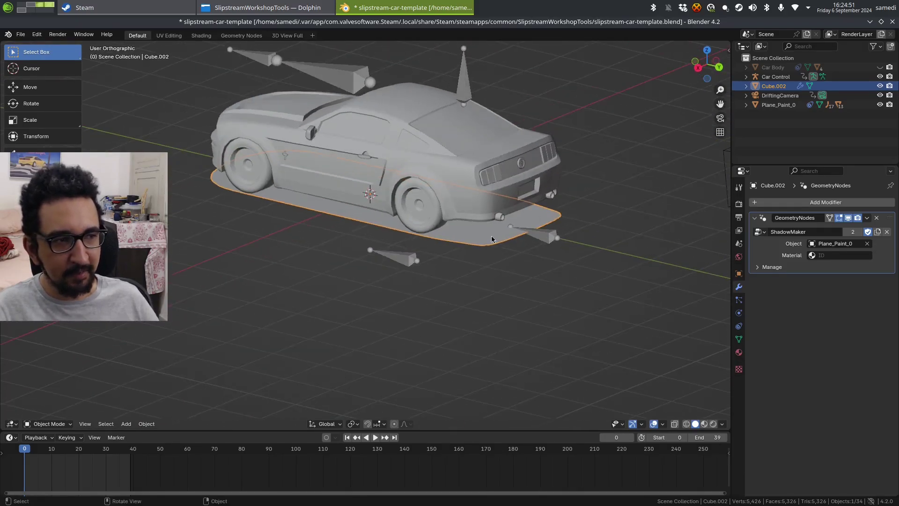
{"action": "left_click", "coordinate": [837, 256]}
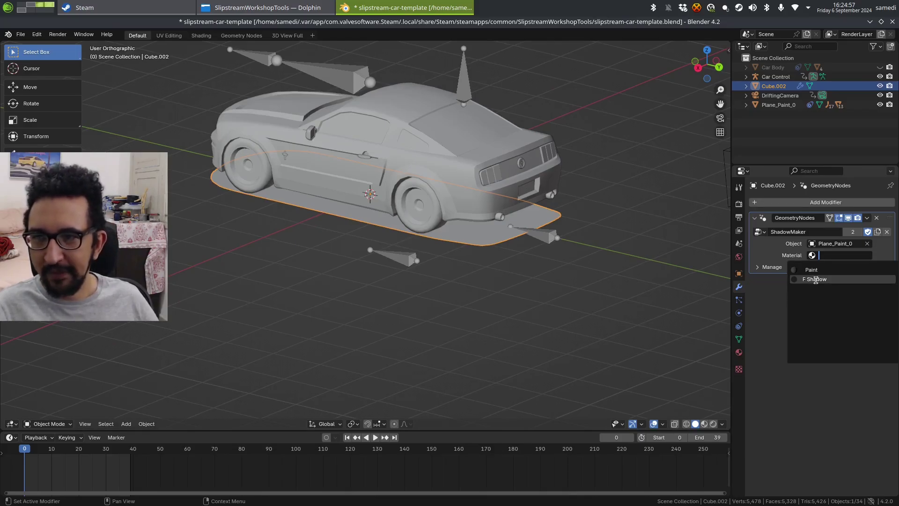
{"action": "left_click", "coordinate": [815, 279]}
{"action": "middle_click_drag", "start_coordinate": [338, 249], "coordinate": [360, 265]}
{"action": "key", "text": "z"}
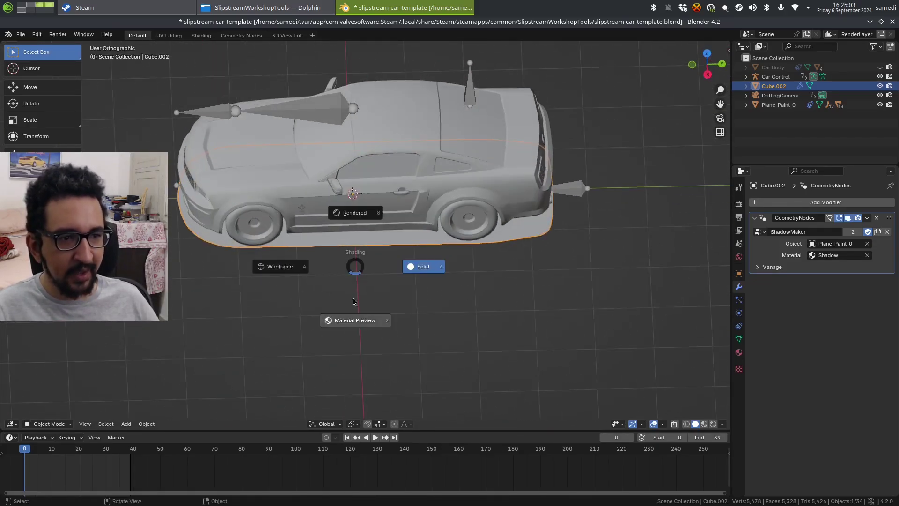
{"action": "left_click", "coordinate": [356, 315]}
{"action": "mouse_move", "coordinate": [356, 313]}
{"action": "middle_mouse_down"}
{"action": "mouse_move", "coordinate": [363, 261]}
{"action": "mouse_move", "coordinate": [372, 267]}
{"action": "mouse_move", "coordinate": [385, 300]}
{"action": "mouse_move", "coordinate": [345, 297]}
{"action": "middle_mouse_up"}
{"action": "middle_click_drag", "start_coordinate": [301, 251], "coordinate": [383, 229]}
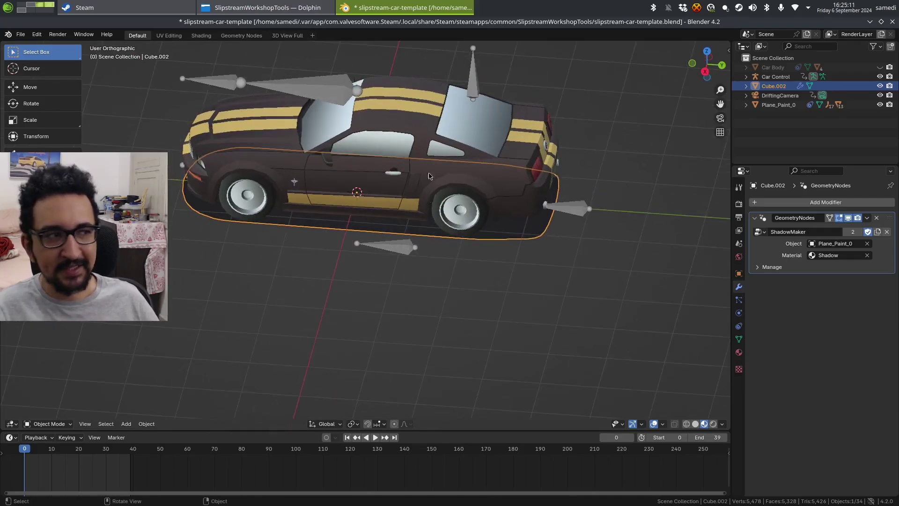
Unhide the template's Shadow object under Car Body and select it beneath the Mustang
{"action": "left_click", "coordinate": [746, 67]}
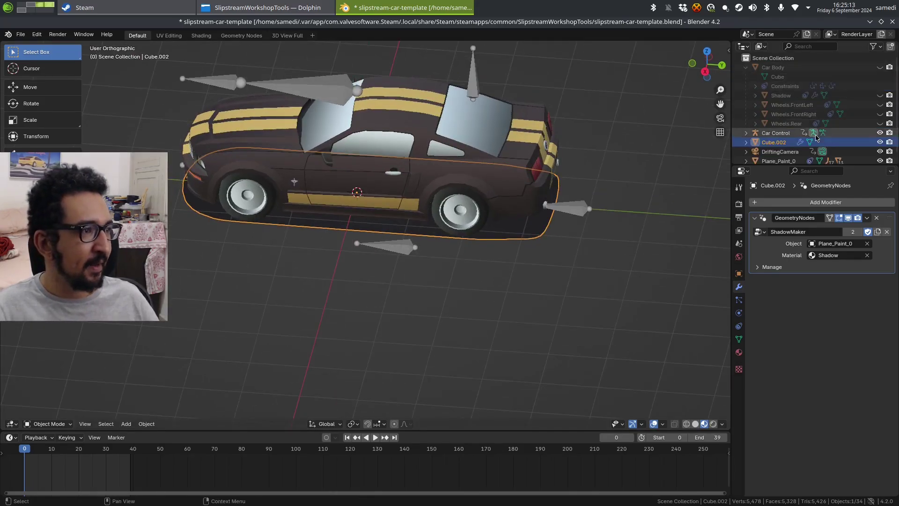
{"action": "left_click", "coordinate": [880, 95]}
{"action": "middle_click_drag", "start_coordinate": [468, 211], "coordinate": [461, 139]}
{"action": "left_click", "coordinate": [310, 177]}
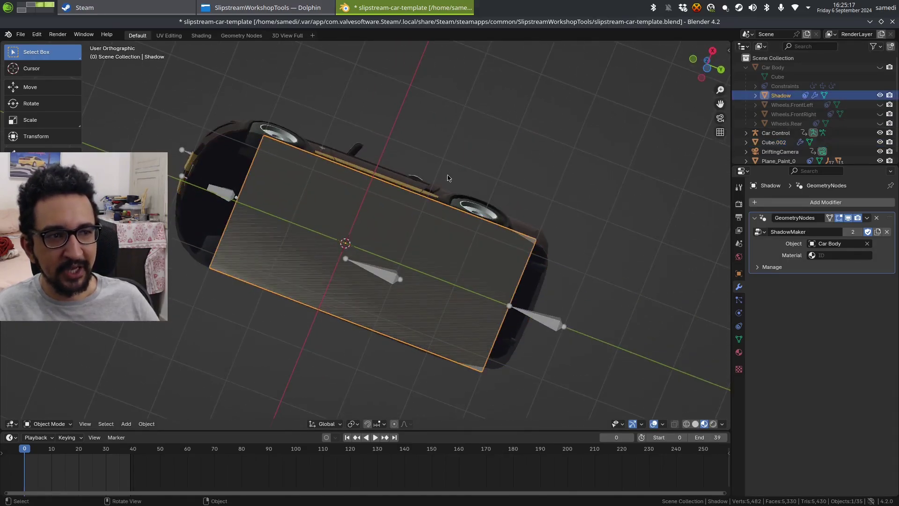
Try to select the new Cube.002 shadow together with the overlapping template Shadow from below the car
{"action": "middle_click_drag", "start_coordinate": [311, 177], "coordinate": [224, 230]}
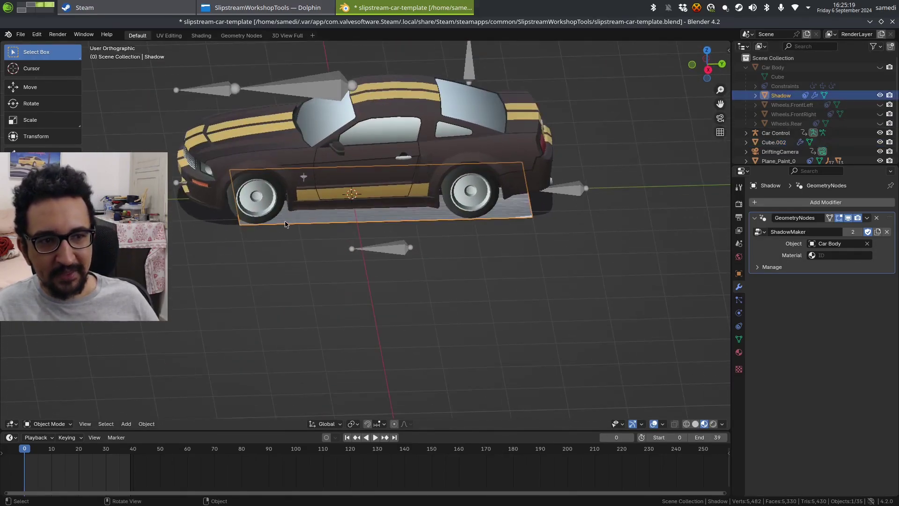
{"action": "left_click", "coordinate": [254, 225]}
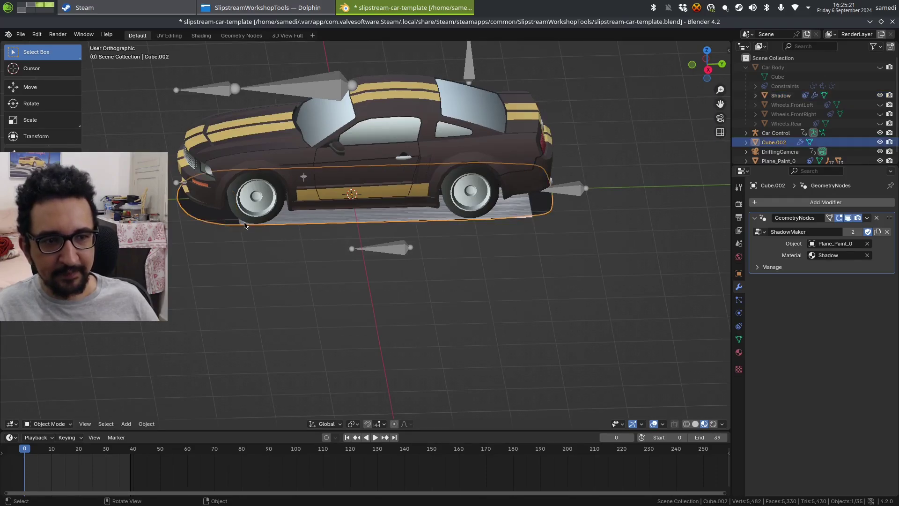
{"action": "left_click", "coordinate": [308, 221]}
{"action": "middle_click_drag", "start_coordinate": [307, 230], "coordinate": [220, 174]}
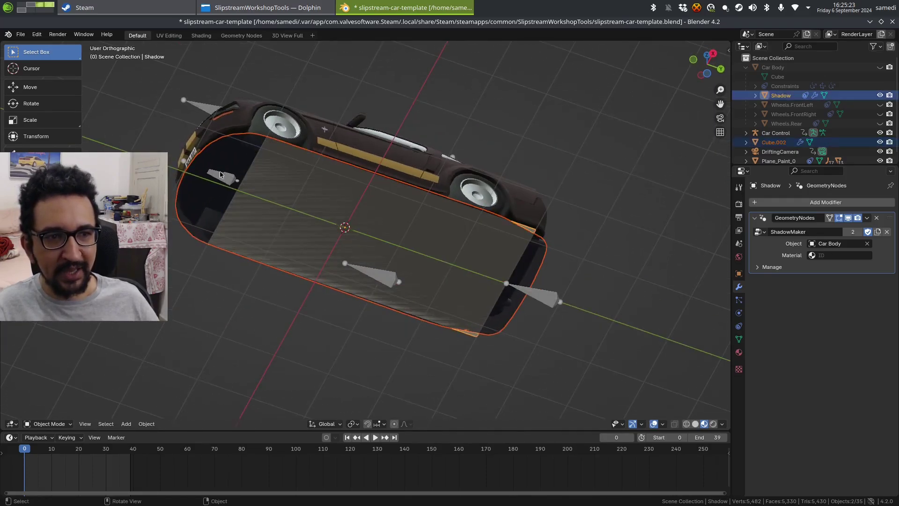
{"action": "left_click", "coordinate": [231, 165]}
{"action": "left_click", "coordinate": [295, 182], "text": "shift"}
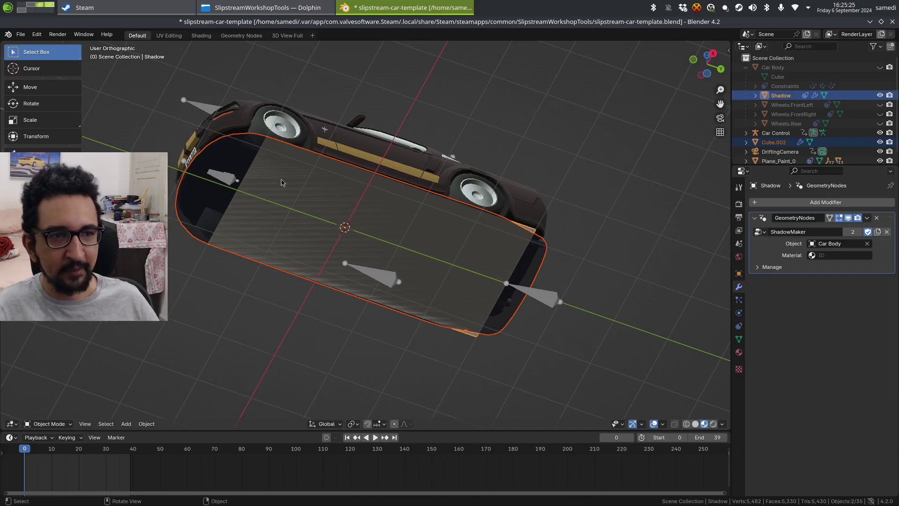
{"action": "left_click", "coordinate": [230, 170]}
{"action": "middle_click_drag", "start_coordinate": [531, 181], "coordinate": [471, 250]}
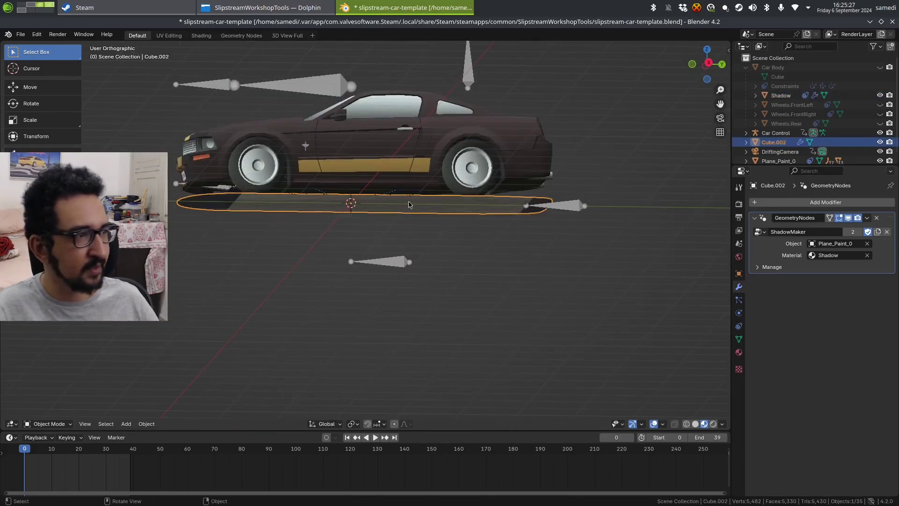
Move the template's Shadow plane toward the front of the car so it only partly overlaps the new shadow
{"action": "left_click", "coordinate": [785, 96]}
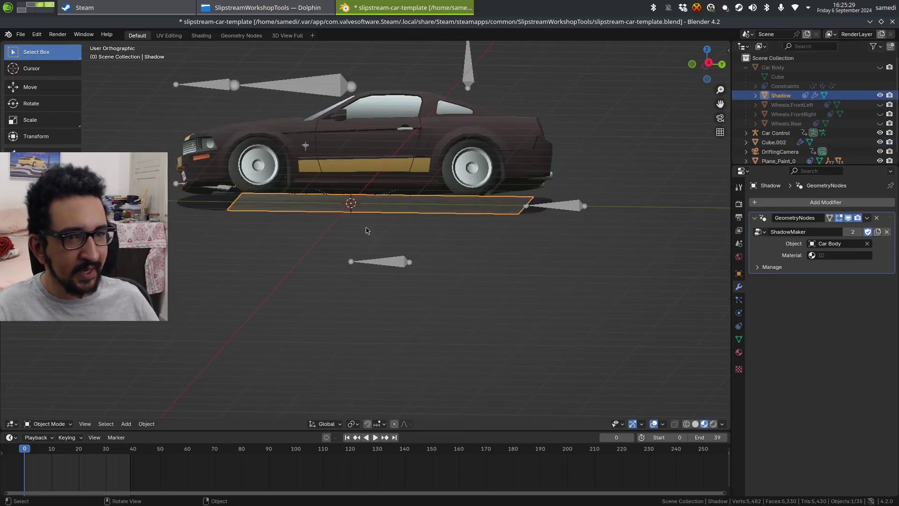
{"action": "middle_click_drag", "start_coordinate": [367, 231], "coordinate": [356, 240], "text": "alt"}
{"action": "key", "text": "g"}
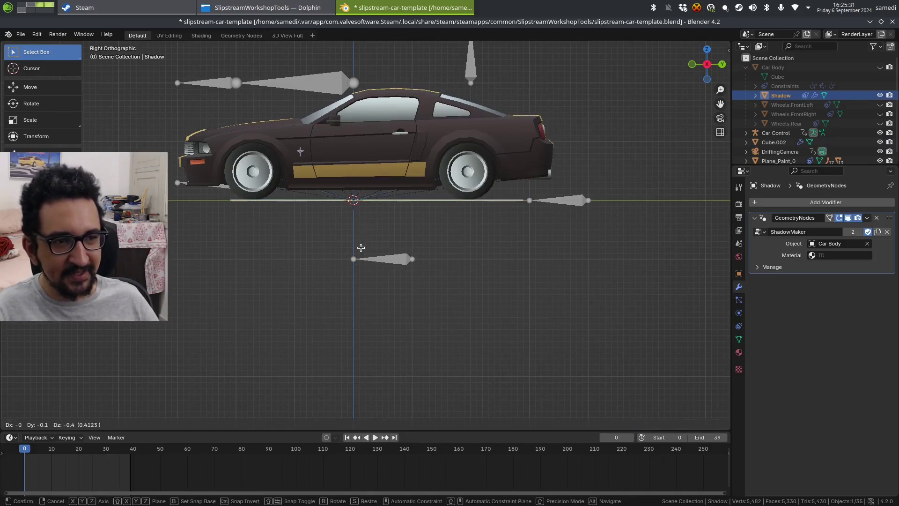
{"action": "left_click", "coordinate": [239, 263]}
{"action": "middle_click_drag", "start_coordinate": [254, 250], "coordinate": [267, 250]}
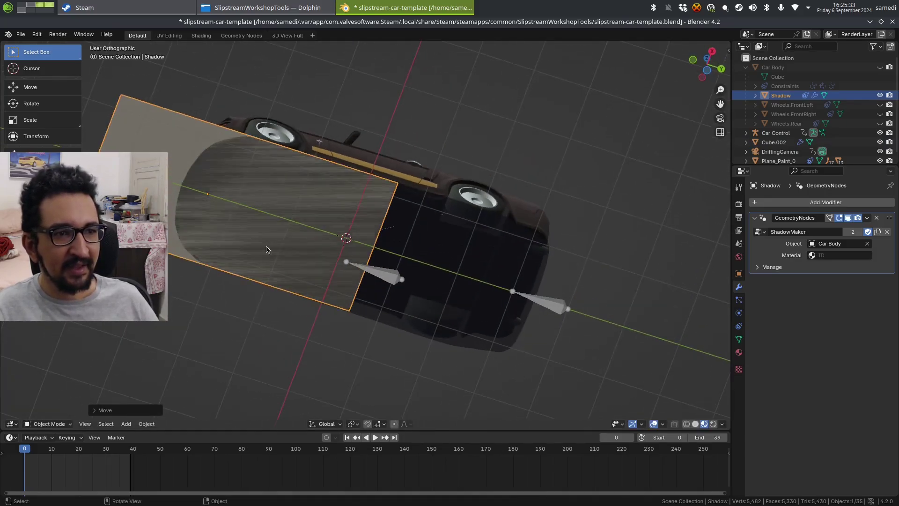
Copy the constraints from the template's Shadow to Cube.002, with Shadow as the active object
{"action": "left_click", "coordinate": [533, 247]}
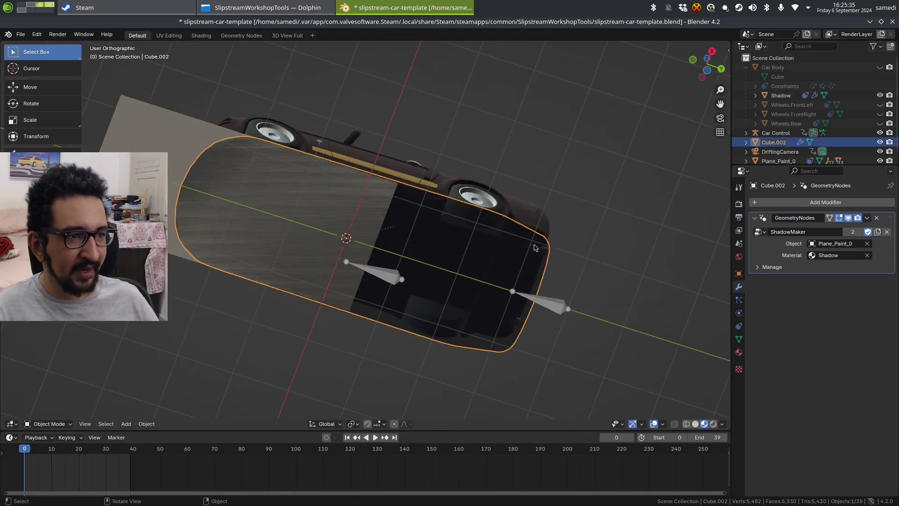
{"action": "left_click", "coordinate": [169, 139], "text": "shift"}
{"action": "middle_click_drag", "start_coordinate": [330, 175], "coordinate": [290, 232]}
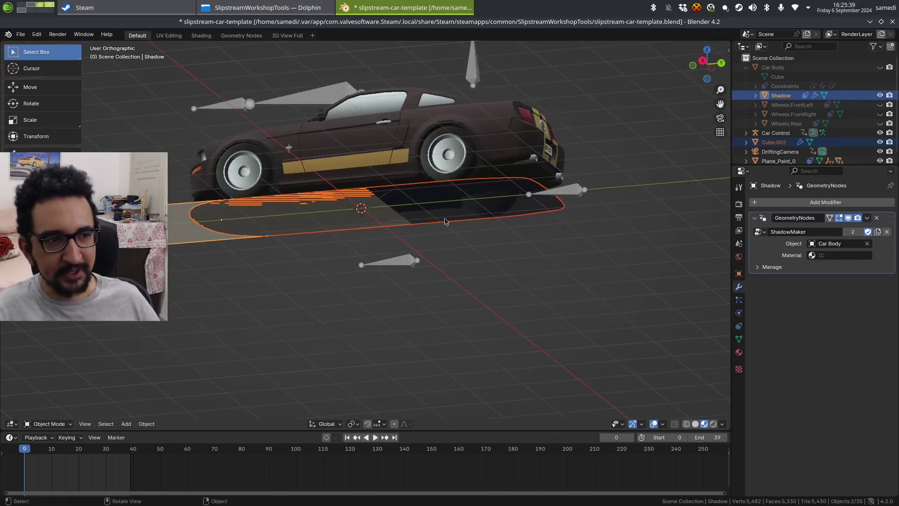
{"action": "left_click", "coordinate": [148, 424]}
{"action": "mouse_move", "coordinate": [201, 272]}
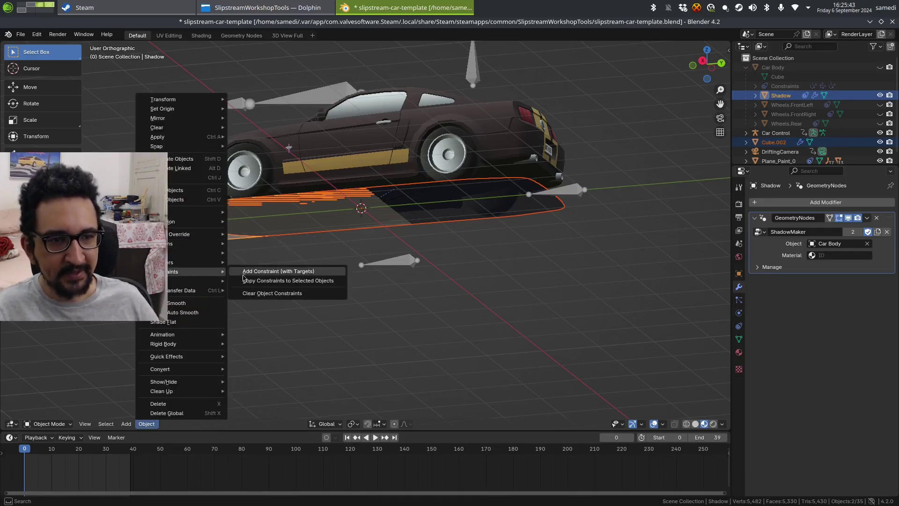
{"action": "left_click", "coordinate": [264, 280]}
Clear the template Shadow's location and hide it in the viewport
{"action": "left_click", "coordinate": [290, 223]}
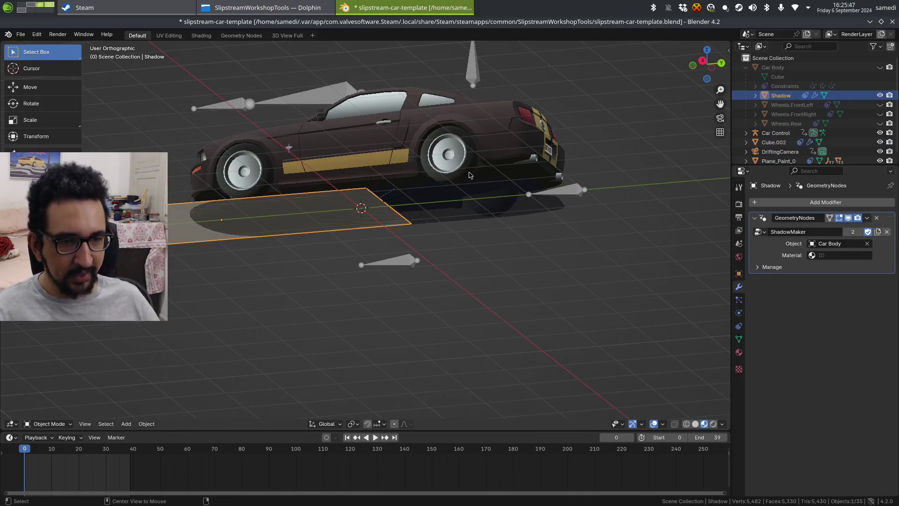
{"action": "key", "text": "alt+g"}
{"action": "left_click", "coordinate": [881, 95]}
Play the animation briefly to examine how the new shadow follows the Mustang, and return to frame 0
{"action": "middle_click_drag", "start_coordinate": [326, 153], "coordinate": [314, 217]}
{"action": "scroll", "coordinate": [291, 183], "scroll_direction": "down", "scroll_amount": 4}
{"action": "key", "text": "space"}
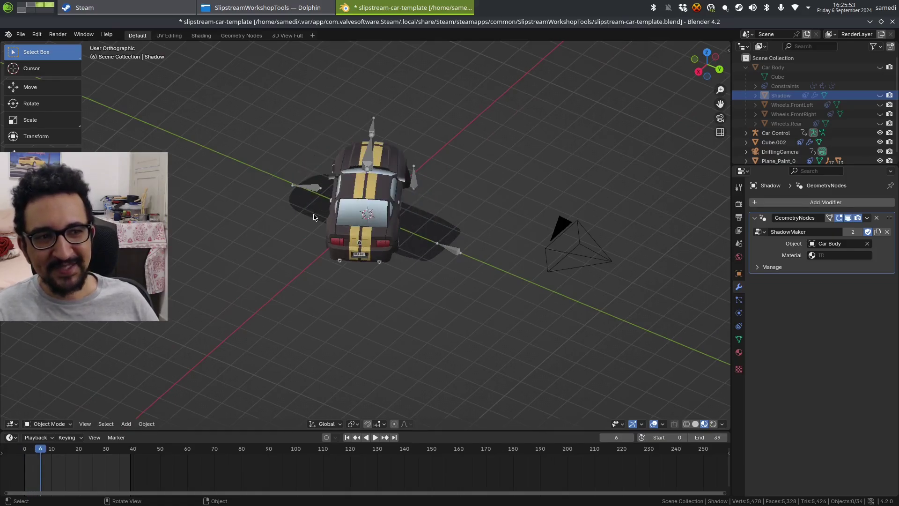
{"action": "key", "text": "Escape"}
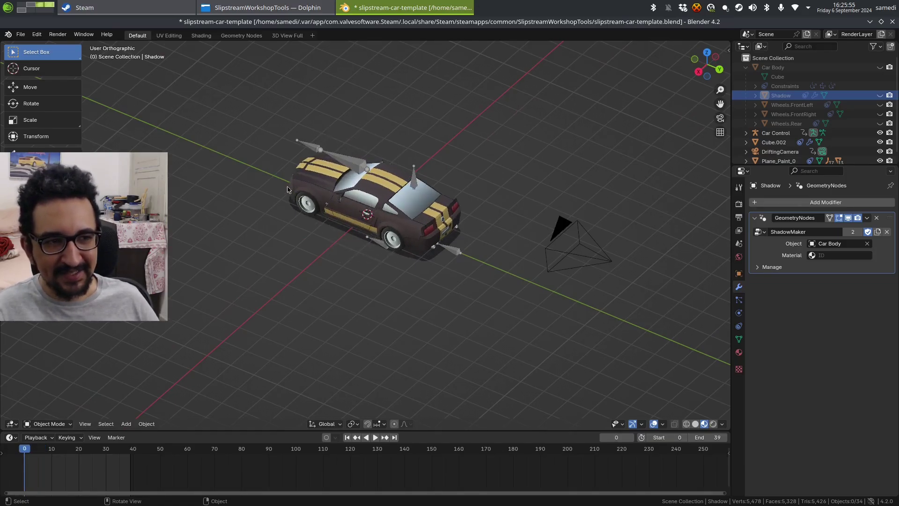
{"action": "middle_click_drag", "start_coordinate": [287, 189], "coordinate": [398, 202]}
{"action": "scroll", "coordinate": [401, 202], "scroll_direction": "up", "scroll_amount": 4}
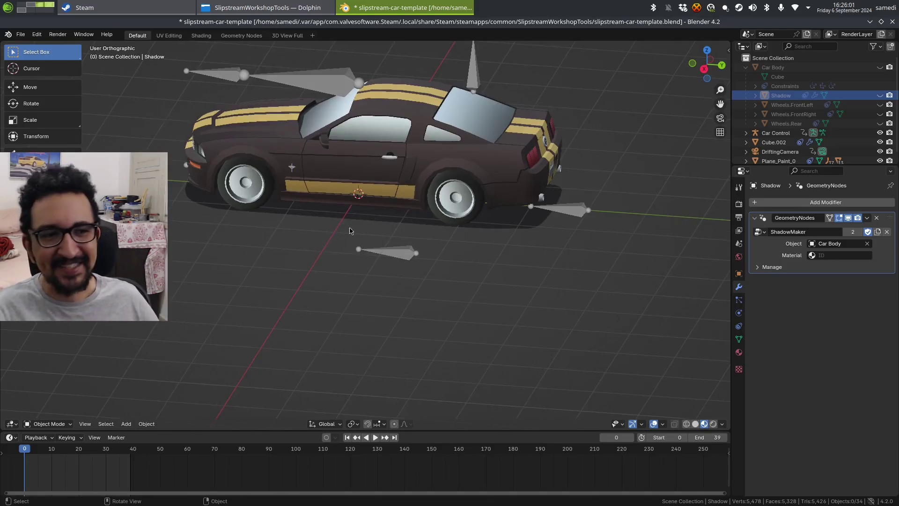
Parent Cube.002, the new shadow, to the Mustang body Plane_Paint_0
{"action": "left_click", "coordinate": [305, 213]}
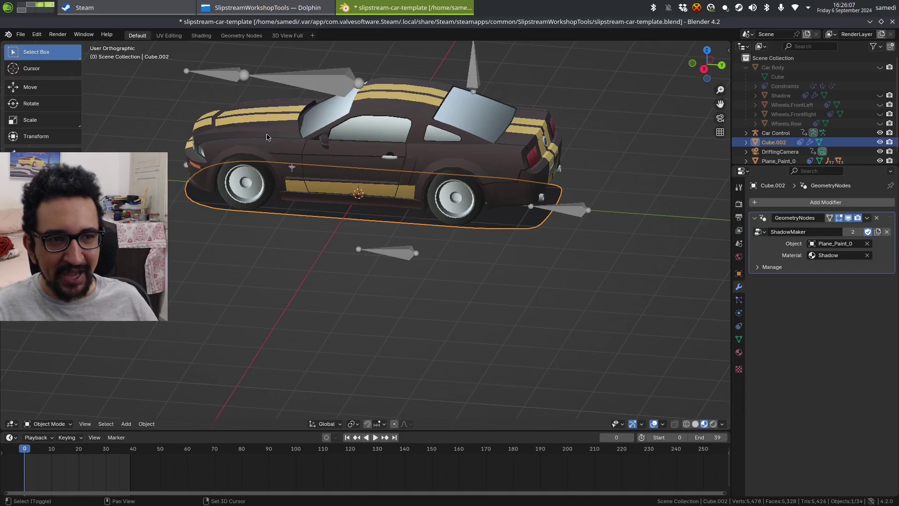
{"action": "left_click", "coordinate": [296, 116], "text": "shift"}
{"action": "key", "text": "ctrl+p"}
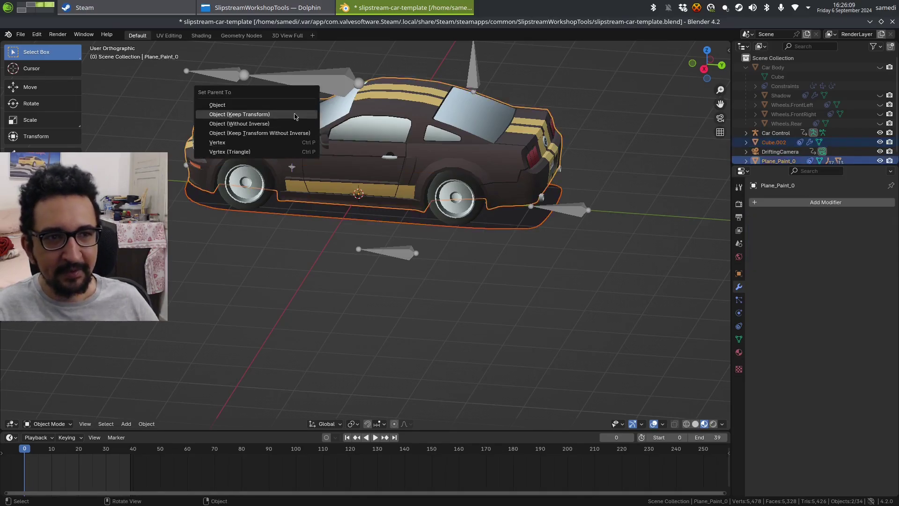
{"action": "left_click", "coordinate": [285, 108]}
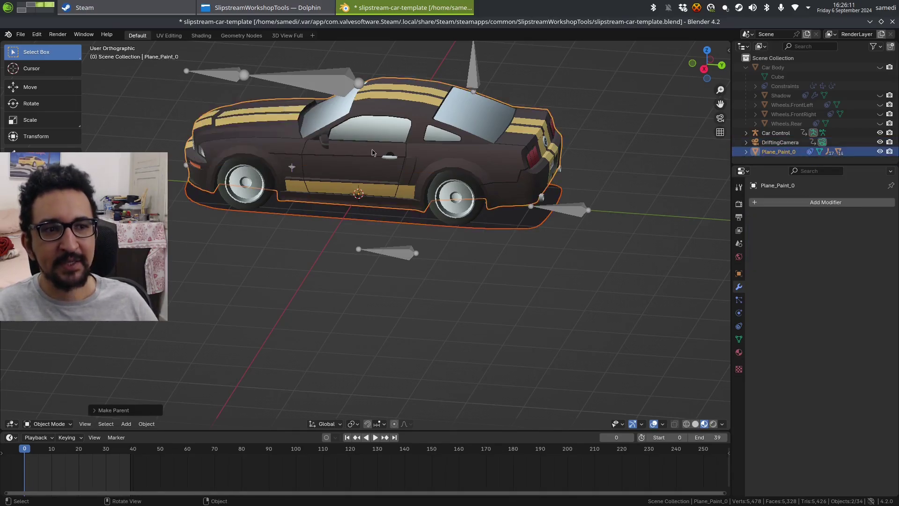
Play and step through the animation up to frame 25 to examine the parented shadow's movement, and return to frame 0
{"action": "middle_click_drag", "start_coordinate": [373, 151], "coordinate": [377, 175]}
{"action": "scroll", "coordinate": [307, 206], "scroll_direction": "down", "scroll_amount": 4}
{"action": "key", "text": "space"}
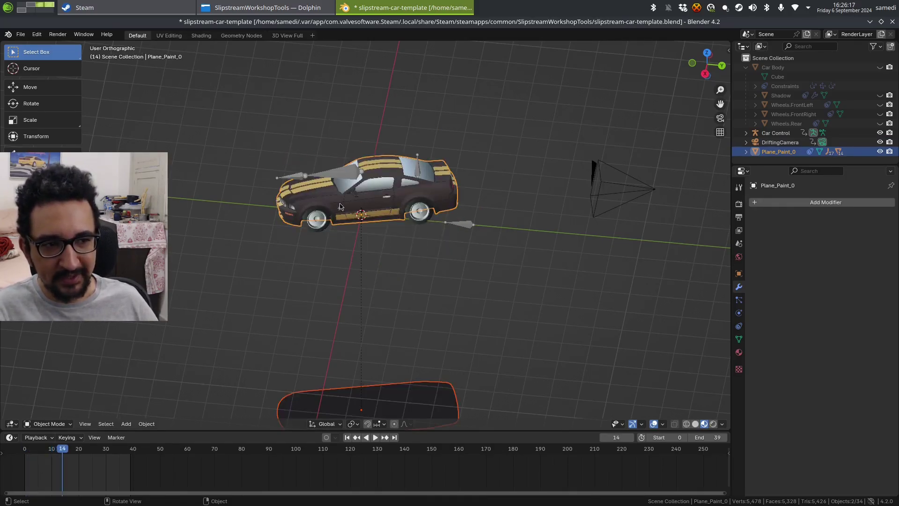
{"action": "middle_click_drag", "start_coordinate": [340, 206], "coordinate": [373, 245]}
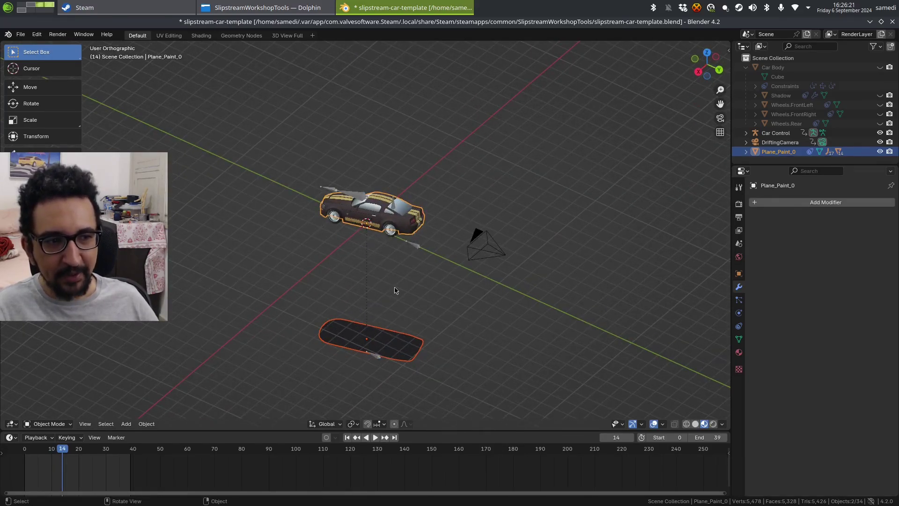
{"action": "key", "text": "Left"}
{"action": "key", "text": "Right"}
{"action": "key", "text": "Right"}
{"action": "key", "text": "Right"}
{"action": "key", "text": "Right"}
{"action": "key", "text": "Right"}
{"action": "key", "text": "Right"}
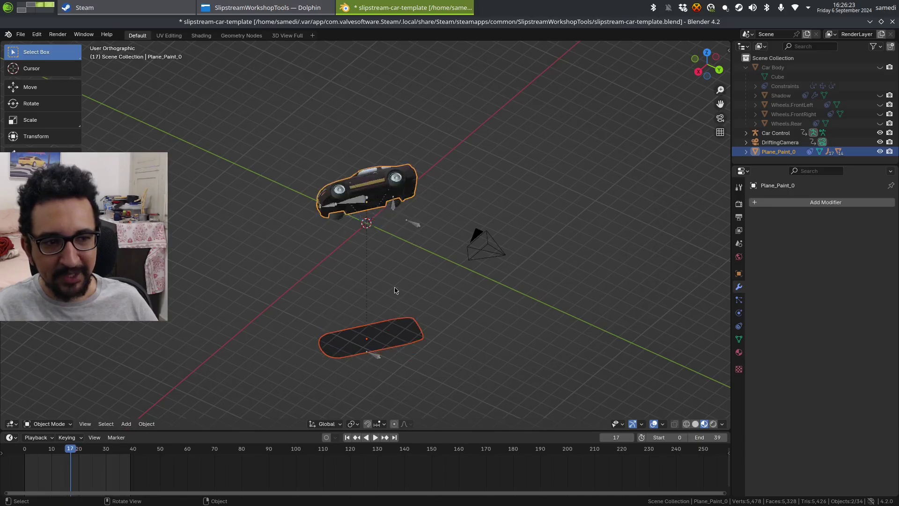
{"action": "key", "text": "Right"}
{"action": "key", "text": "Right"}
{"action": "key", "text": "Right"}
{"action": "key", "text": "Right"}
{"action": "key", "text": "Right"}
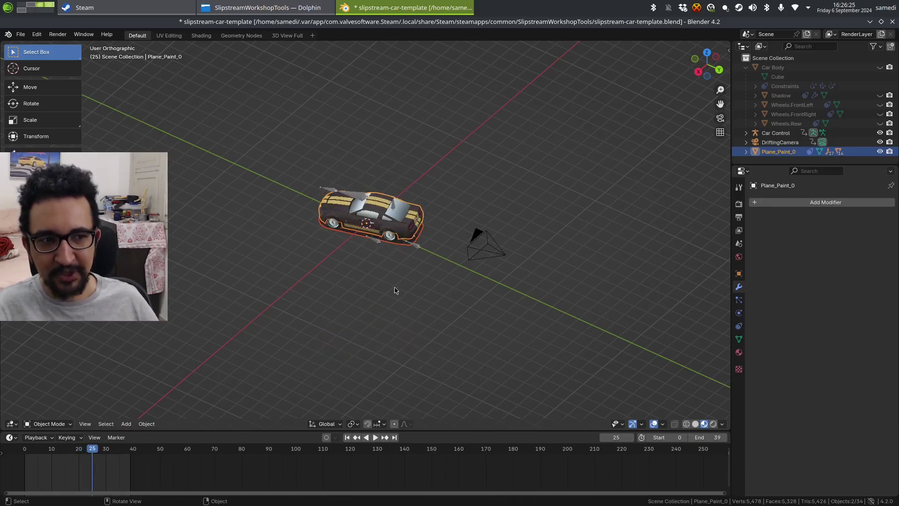
{"action": "key", "text": "shift+Left"}
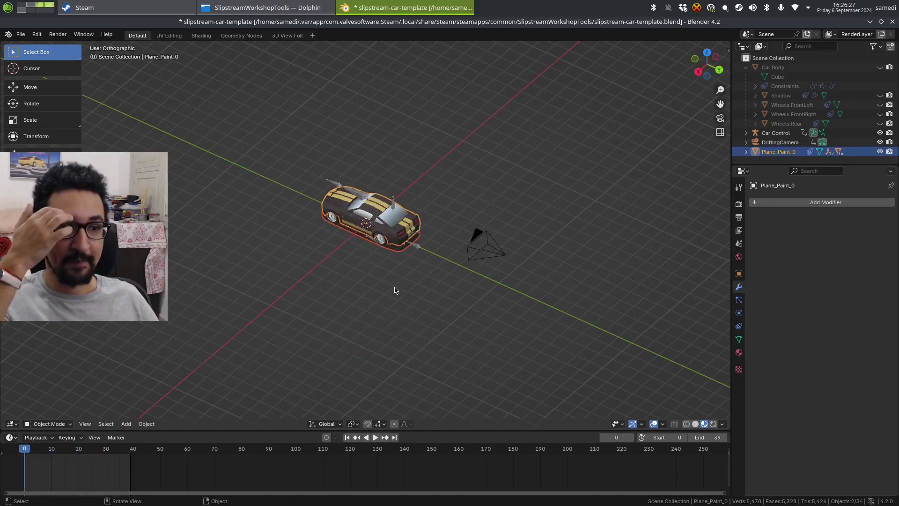
Render frame 0 to check the Mustang's appearance through the drifting camera, and close the render
{"action": "middle_click_drag", "start_coordinate": [355, 231], "coordinate": [413, 237]}
{"action": "scroll", "coordinate": [417, 236], "scroll_direction": "up", "scroll_amount": 5}
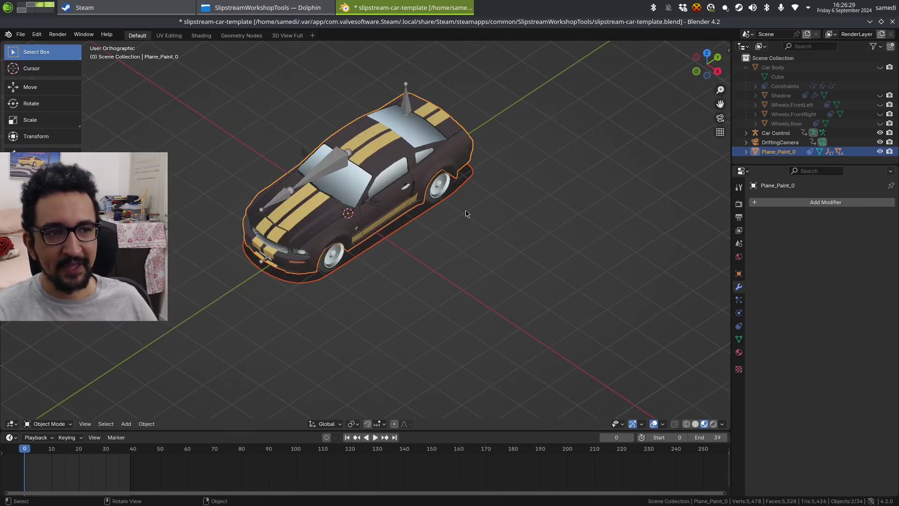
{"action": "middle_click_drag", "start_coordinate": [468, 212], "coordinate": [410, 215]}
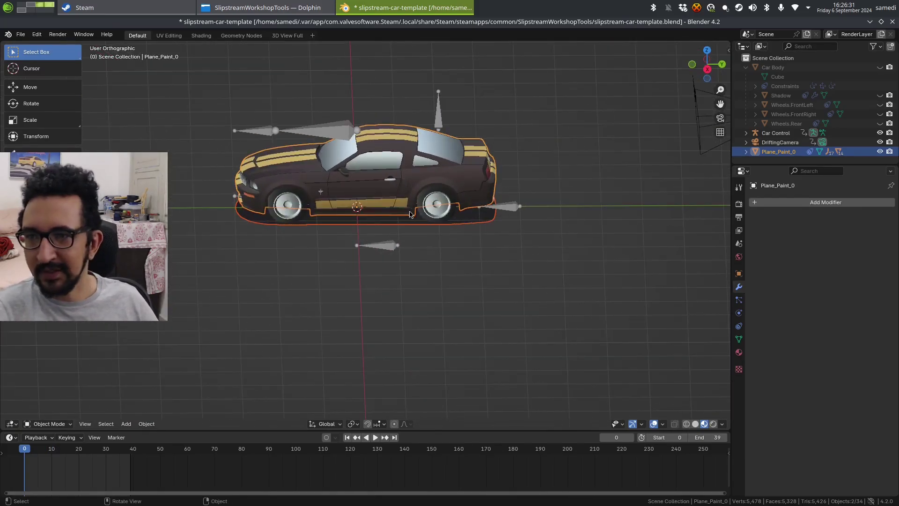
{"action": "key", "text": "F12"}
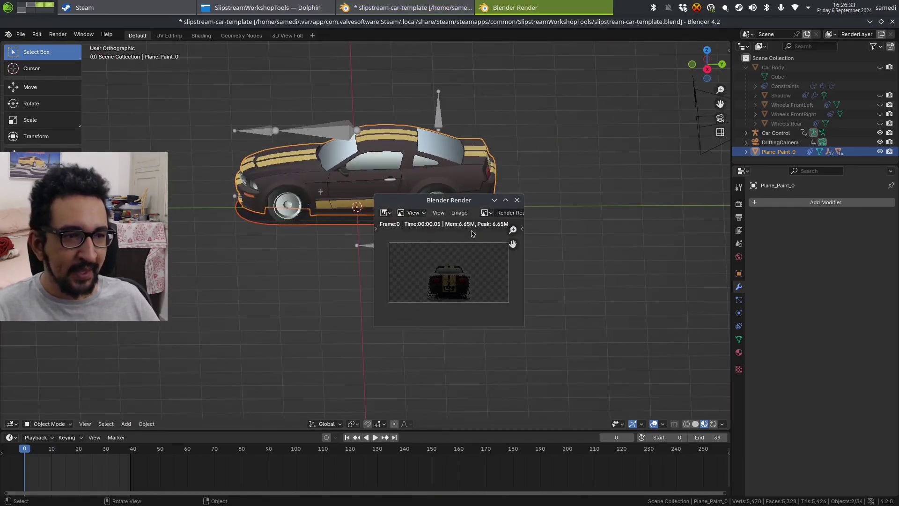
{"action": "left_click", "coordinate": [517, 200]}
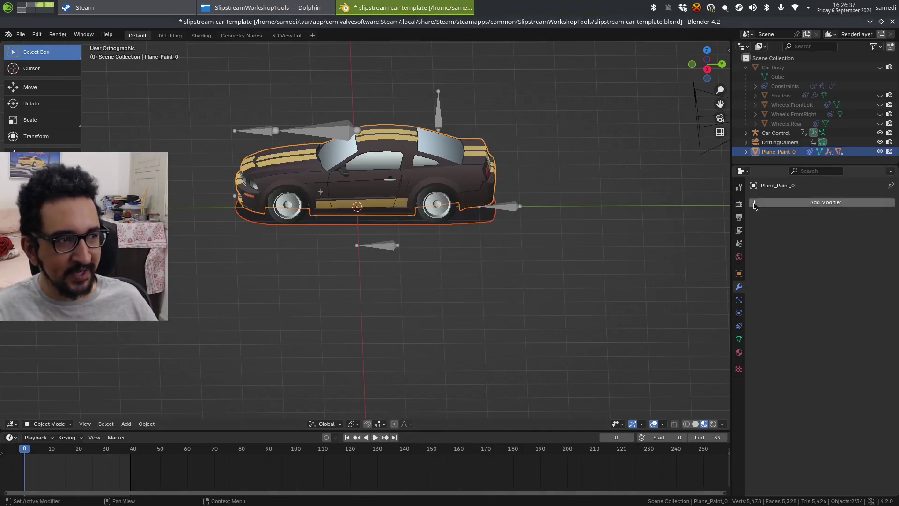
Set the scene's render engine to EEVEE
{"action": "left_click", "coordinate": [739, 204]}
{"action": "left_click", "coordinate": [849, 202]}
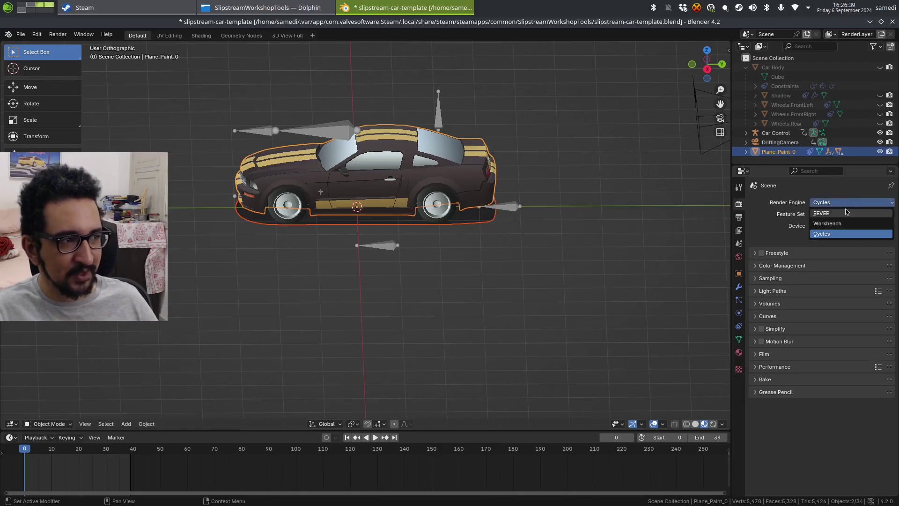
{"action": "left_click", "coordinate": [847, 212]}
Render frame 0 with EEVEE, inspect the car's rear in the image, and close the render
{"action": "middle_click_drag", "start_coordinate": [494, 209], "coordinate": [410, 213]}
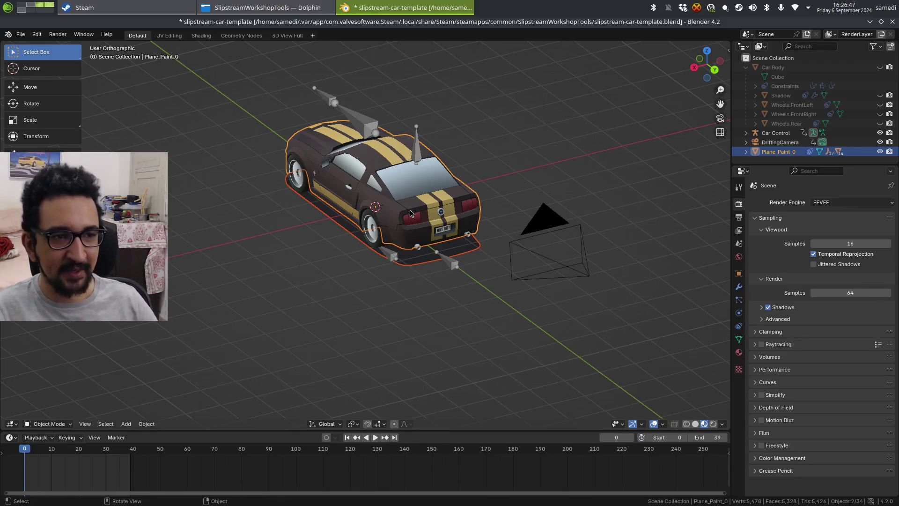
{"action": "key", "text": "F12"}
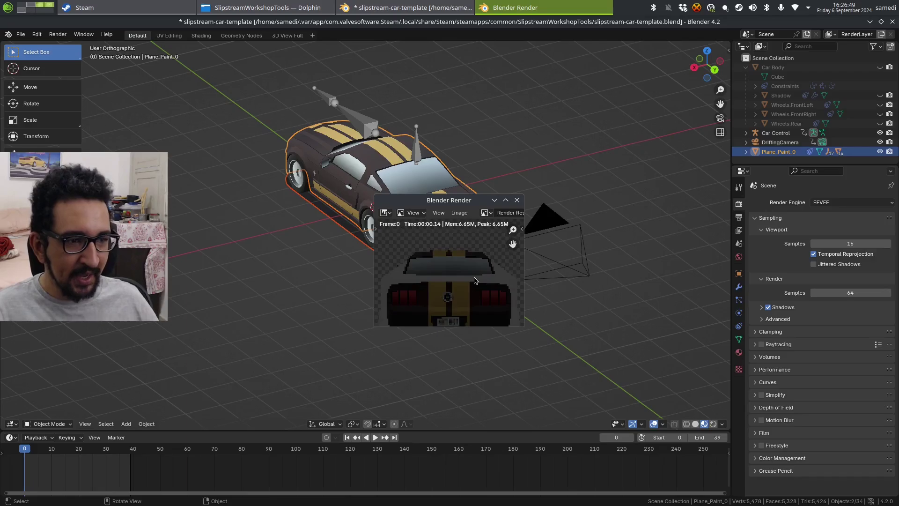
{"action": "left_click", "coordinate": [517, 200]}
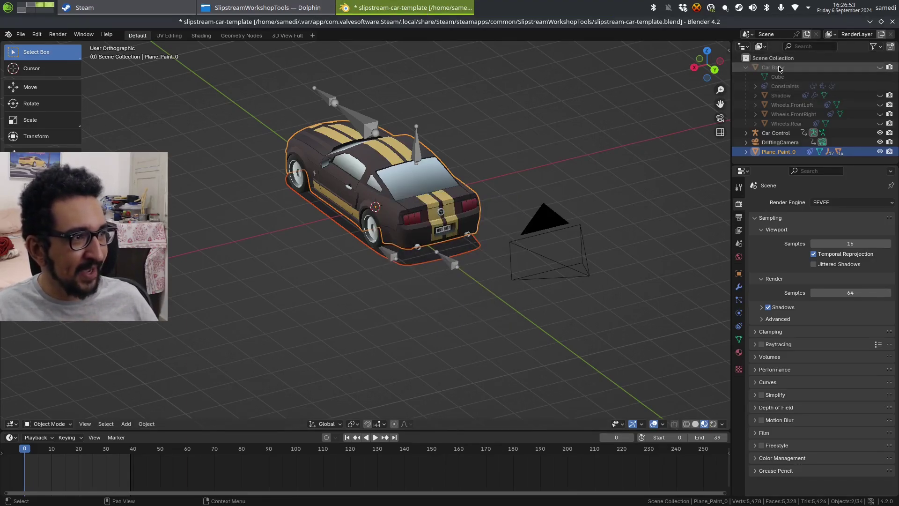
Disable the template Car Body and its child Shadow and Wheels objects in renders
{"action": "left_click", "coordinate": [746, 67]}
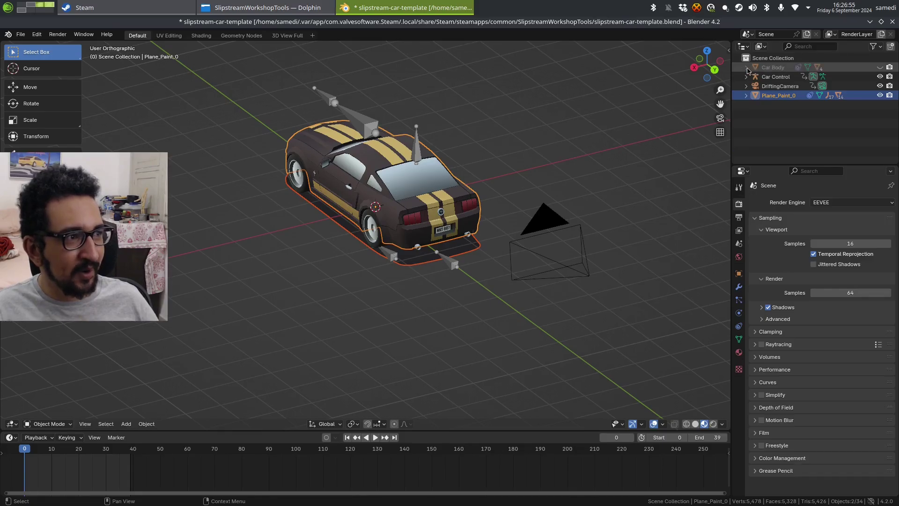
{"action": "left_click", "coordinate": [747, 68]}
{"action": "left_click_drag", "start_coordinate": [890, 68], "coordinate": [892, 124]}
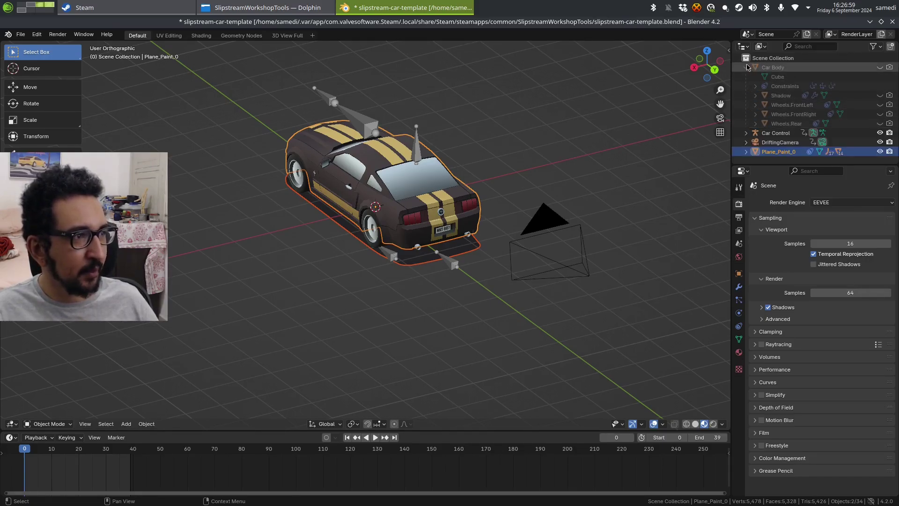
{"action": "left_click", "coordinate": [746, 67]}
Render frame 0 without the template car, examine the result in an enlarged render window, and close it
{"action": "middle_click_drag", "start_coordinate": [402, 152], "coordinate": [423, 155]}
{"action": "key", "text": "F12"}
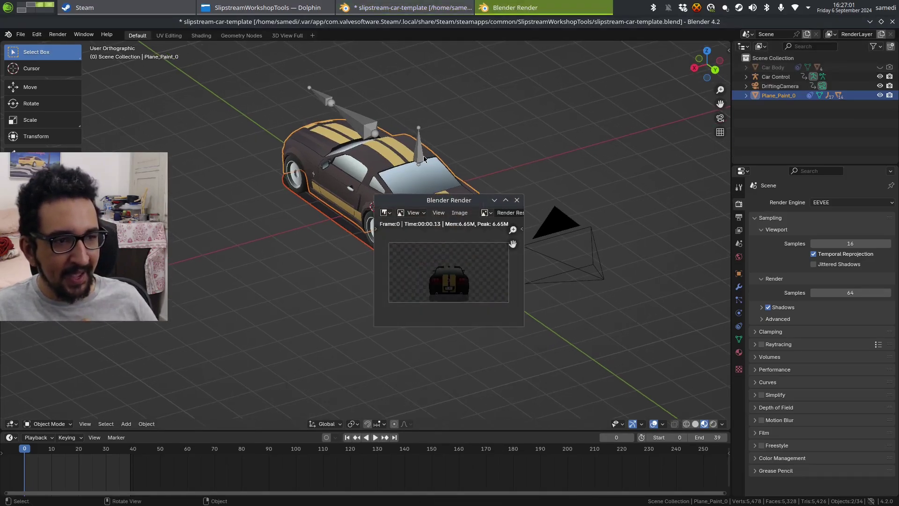
{"action": "scroll", "coordinate": [442, 256], "scroll_direction": "up", "scroll_amount": 6}
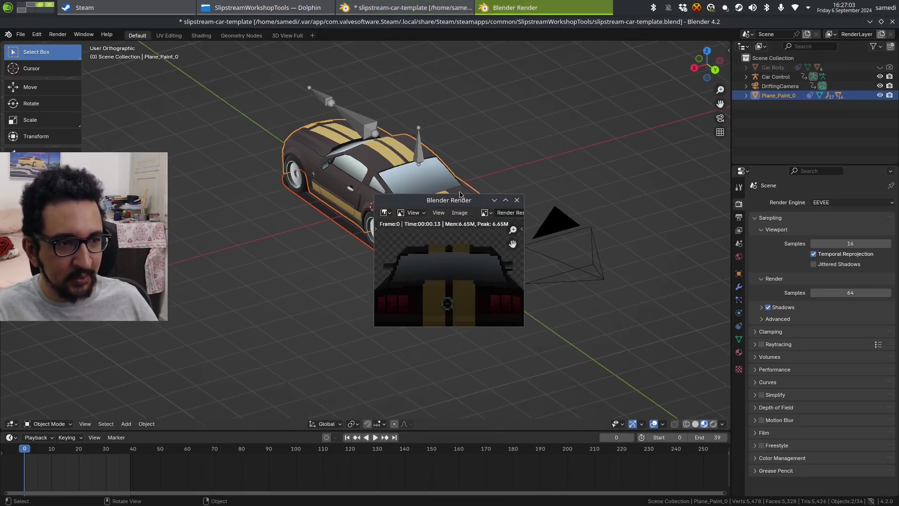
{"action": "left_click_drag", "start_coordinate": [462, 199], "coordinate": [290, 104]}
{"action": "left_click_drag", "start_coordinate": [353, 231], "coordinate": [616, 399]}
{"action": "left_click", "coordinate": [609, 104]}
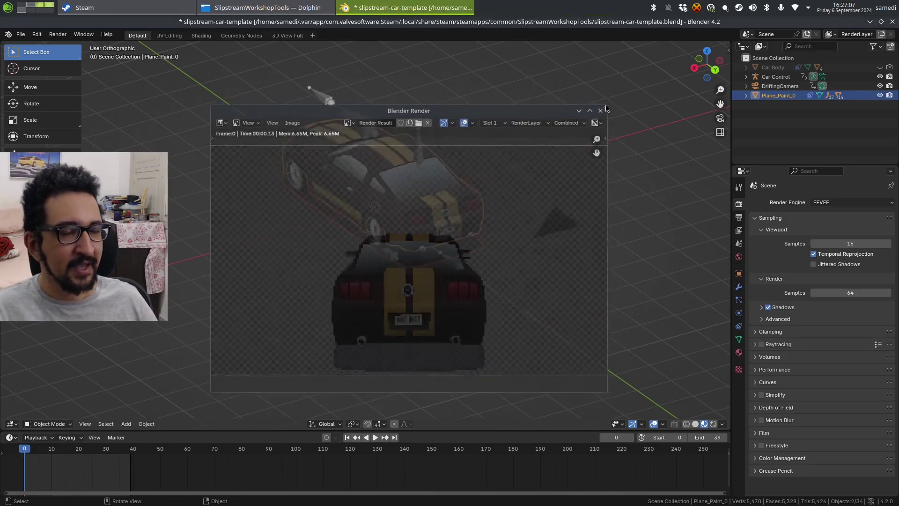
{"action": "key", "text": "shift+a"}
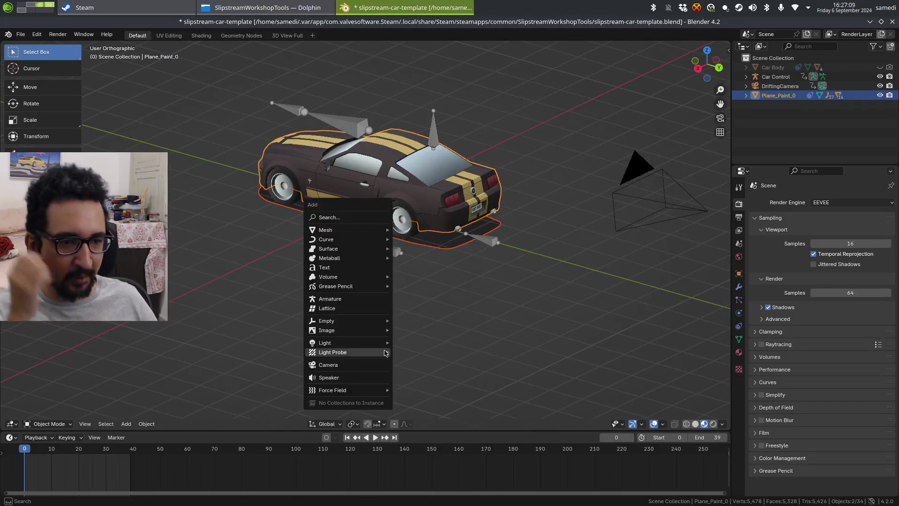
{"action": "mouse_move", "coordinate": [371, 344]}
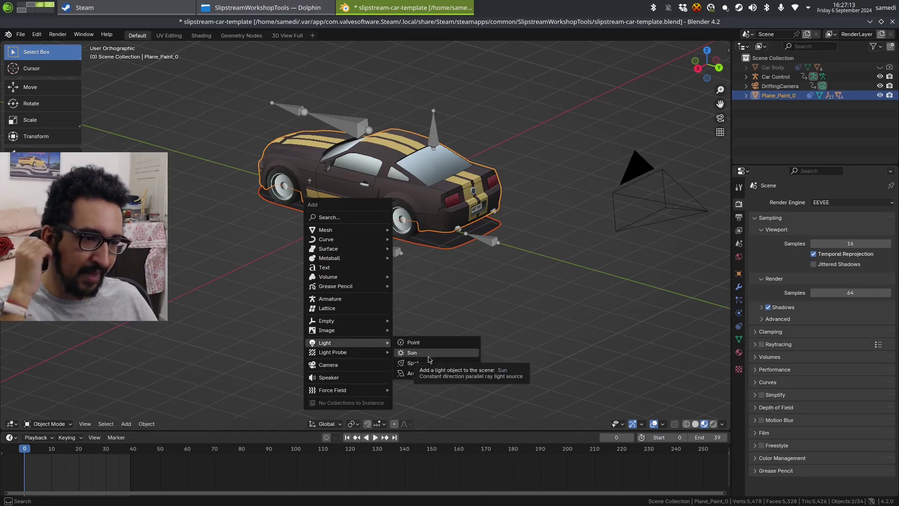
{"action": "middle_click_drag", "start_coordinate": [196, 226], "coordinate": [323, 244]}
{"action": "scroll", "coordinate": [492, 180], "scroll_direction": "up", "scroll_amount": 4}
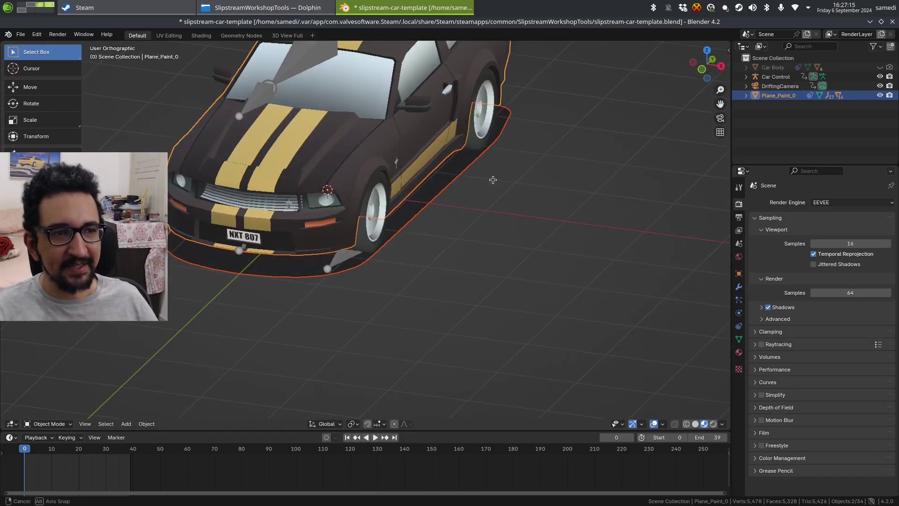
{"action": "middle_click_drag", "start_coordinate": [492, 180], "coordinate": [406, 188]}
{"action": "scroll", "coordinate": [406, 188], "scroll_direction": "down", "scroll_amount": 5}
{"action": "middle_click_drag", "start_coordinate": [316, 203], "coordinate": [339, 199]}
{"action": "scroll", "coordinate": [385, 180], "scroll_direction": "up", "scroll_amount": 5}
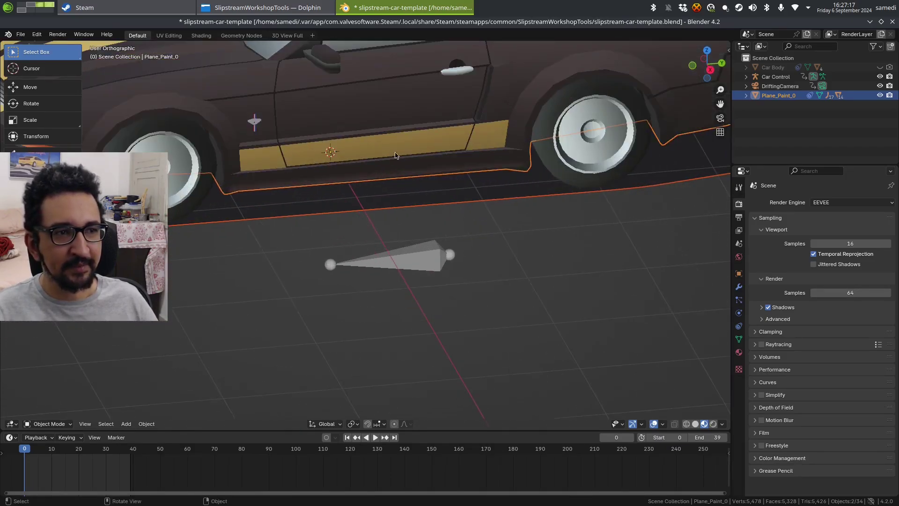
{"action": "middle_click_drag", "start_coordinate": [407, 162], "coordinate": [370, 197]}
{"action": "scroll", "coordinate": [397, 210], "scroll_direction": "down", "scroll_amount": 5}
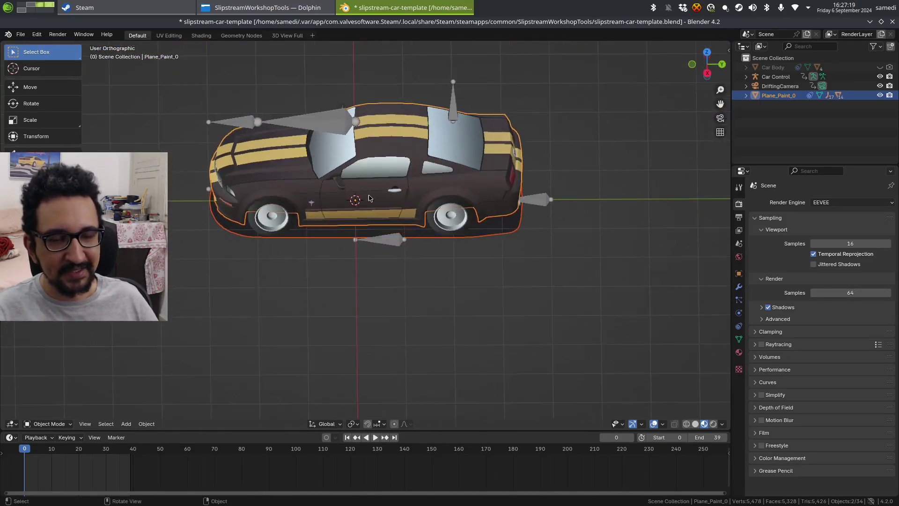
{"action": "scroll", "coordinate": [345, 212], "scroll_direction": "down", "scroll_amount": 3}
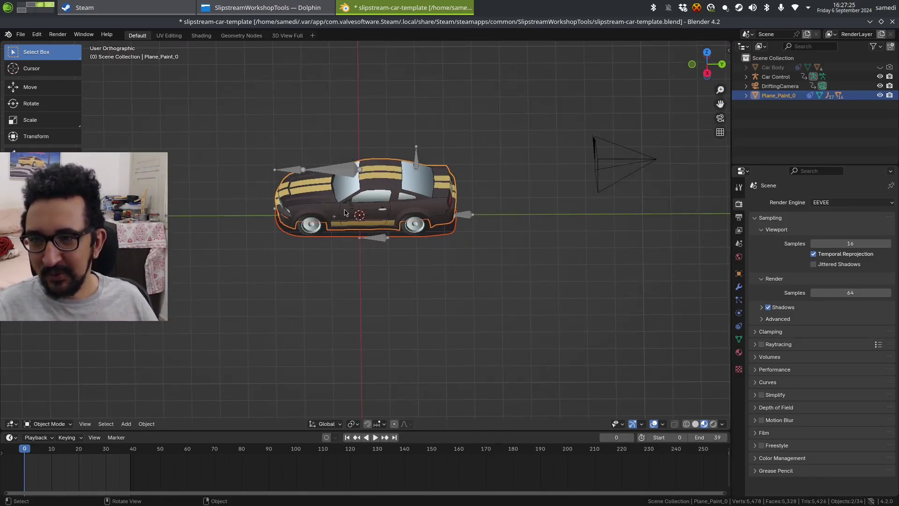
Add a Sun light to the scene and set its strength to 10
{"action": "key", "text": "shift+a"}
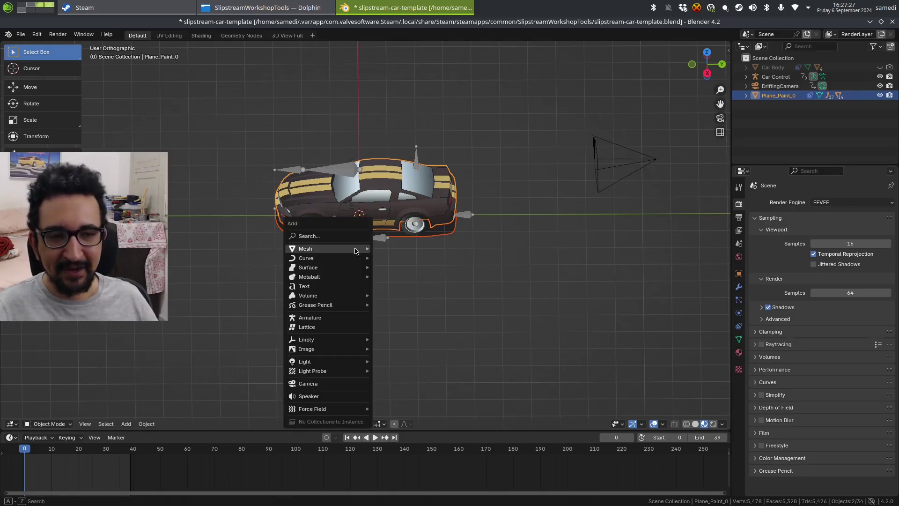
{"action": "mouse_move", "coordinate": [337, 363]}
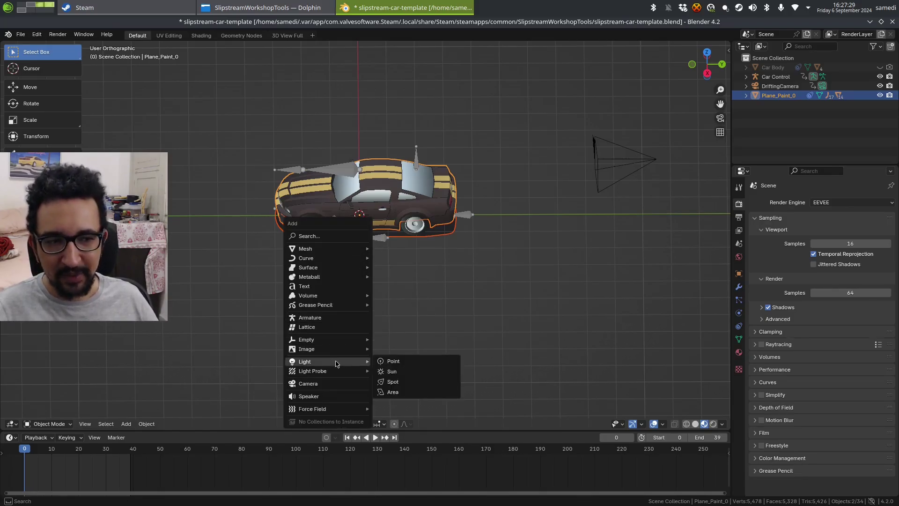
{"action": "left_click", "coordinate": [392, 375]}
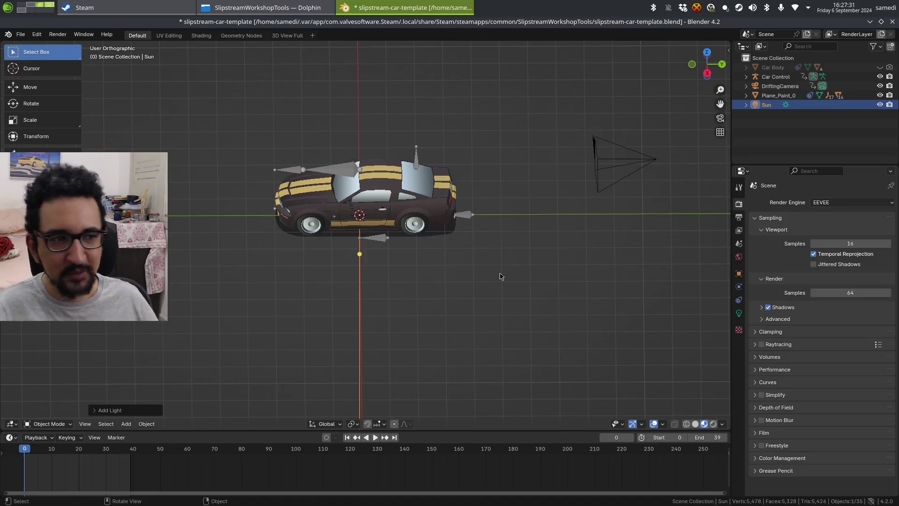
{"action": "left_click", "coordinate": [739, 313]}
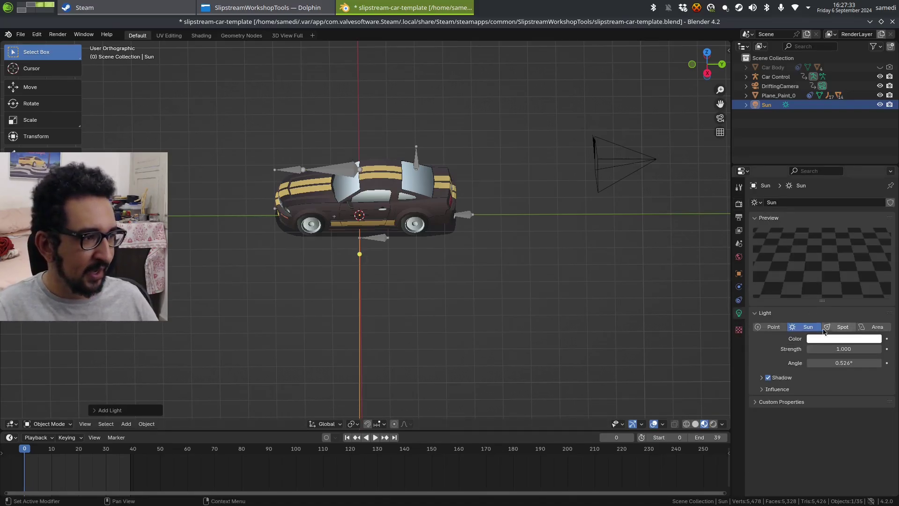
{"action": "left_click", "coordinate": [836, 346]}
{"action": "type", "text": "10"}
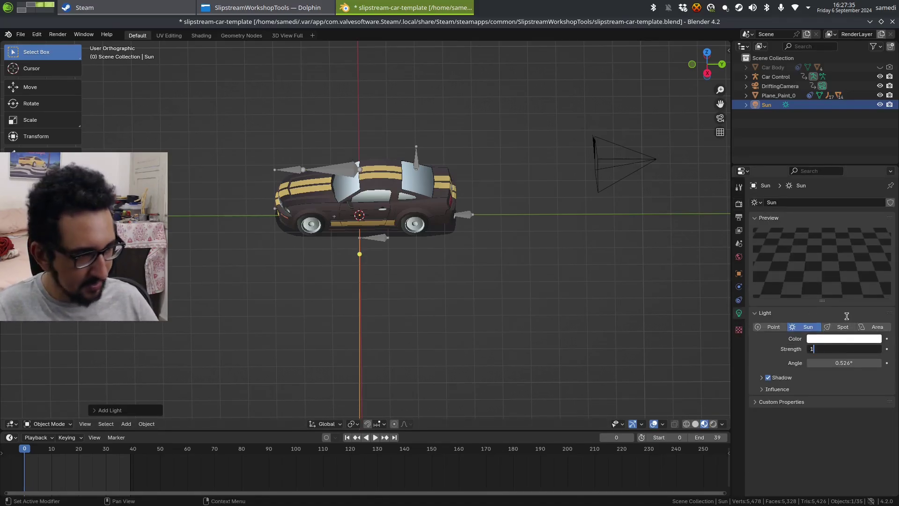
{"action": "key", "text": "Return"}
Render frame 0 with the Sun light and examine the Mustang's lighting in an enlarged render window
{"action": "middle_click_drag", "start_coordinate": [497, 237], "coordinate": [427, 218]}
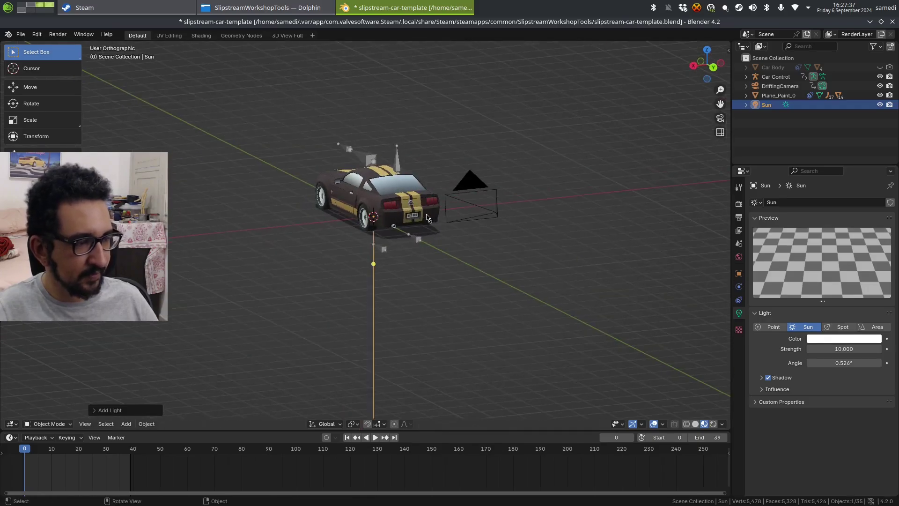
{"action": "key", "text": "F12"}
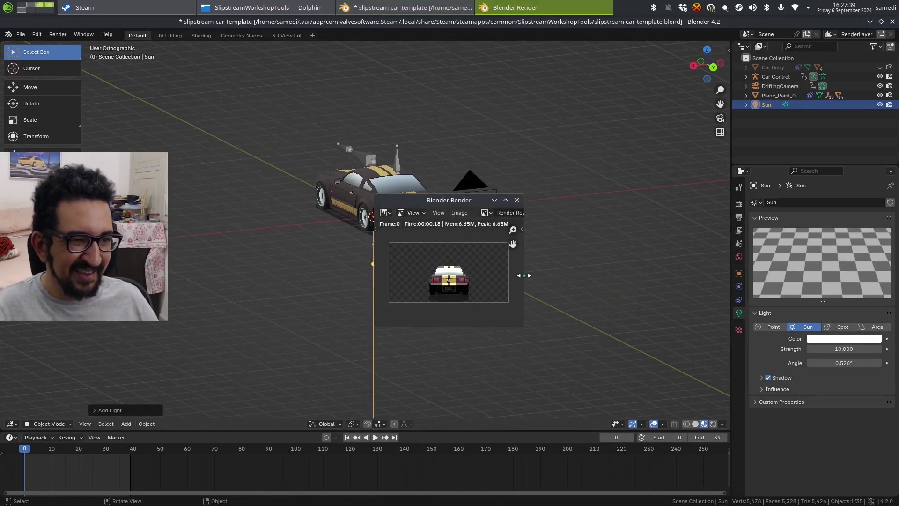
{"action": "left_click_drag", "start_coordinate": [454, 200], "coordinate": [314, 58]}
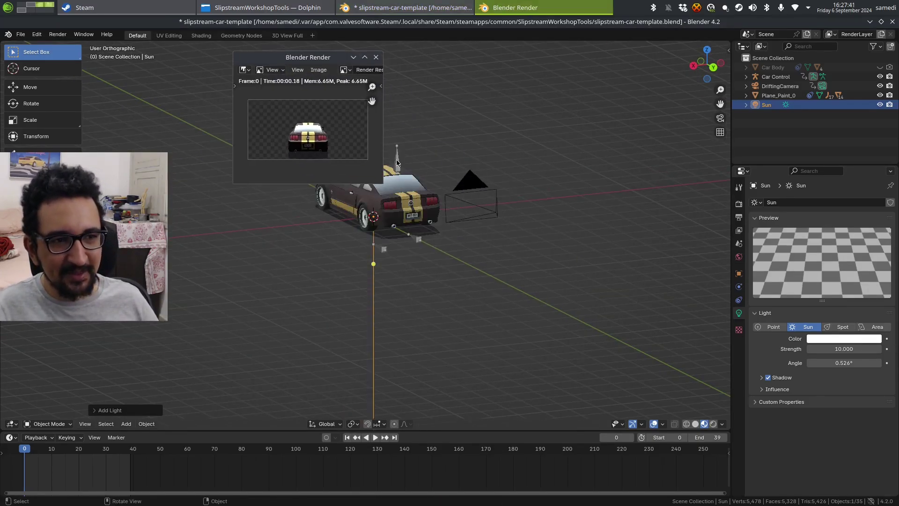
{"action": "left_click_drag", "start_coordinate": [381, 181], "coordinate": [634, 408]}
{"action": "scroll", "coordinate": [472, 311], "scroll_direction": "up", "scroll_amount": 3}
{"action": "scroll", "coordinate": [472, 311], "scroll_direction": "down", "scroll_amount": 2}
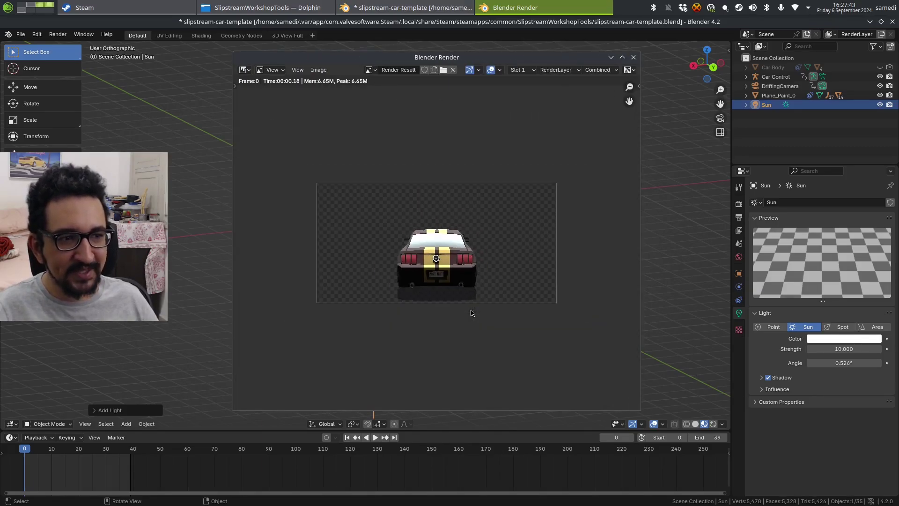
{"action": "scroll", "coordinate": [471, 312], "scroll_direction": "up", "scroll_amount": 2}
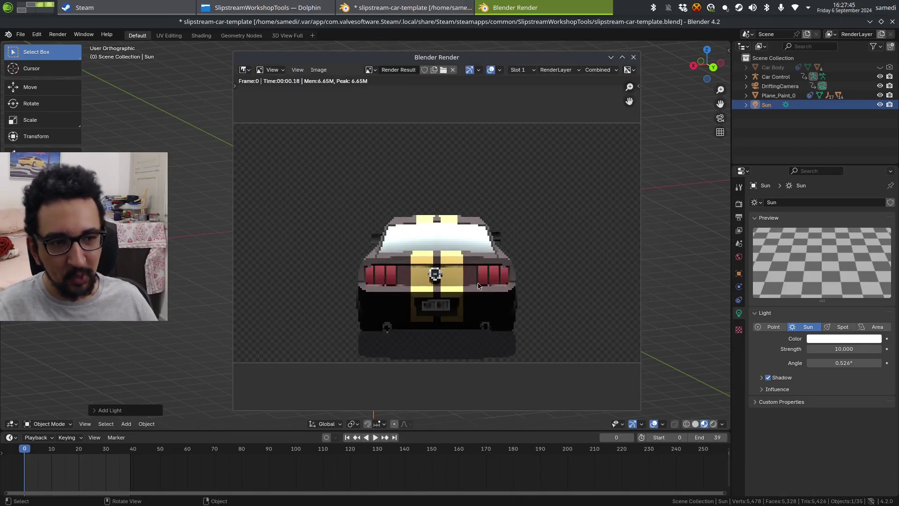
Close the current render, render frame 6 of the car animation, inspect the image and close the render window
{"action": "key", "text": "Escape"}
{"action": "middle_click_drag", "start_coordinate": [421, 262], "coordinate": [301, 212]}
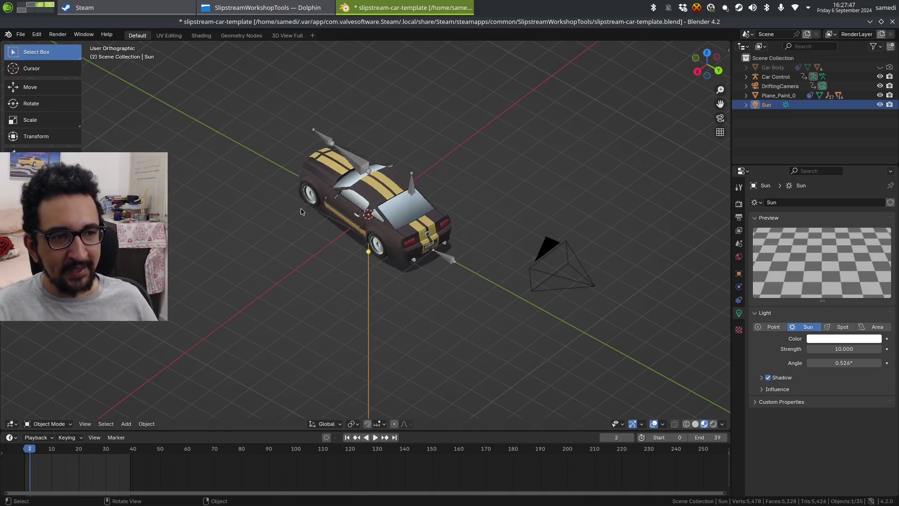
{"action": "key", "text": "F12"}
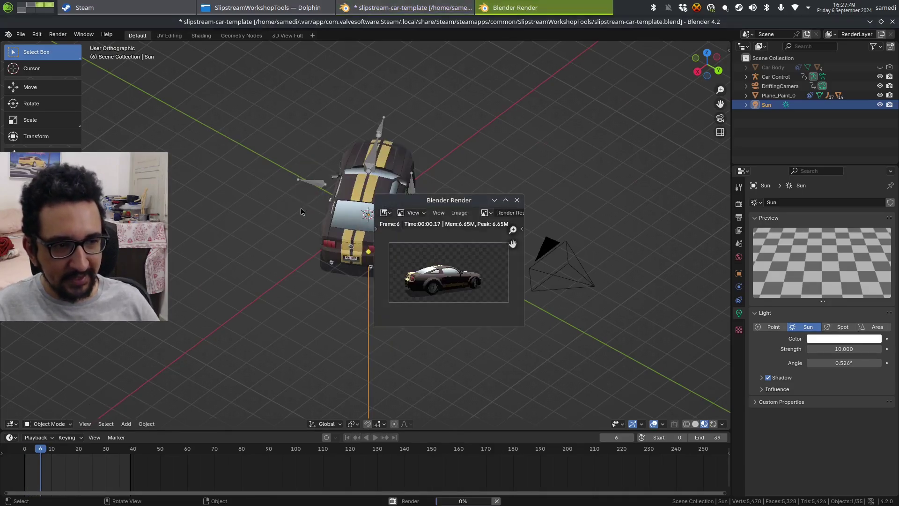
{"action": "left_click_drag", "start_coordinate": [524, 325], "coordinate": [599, 400]}
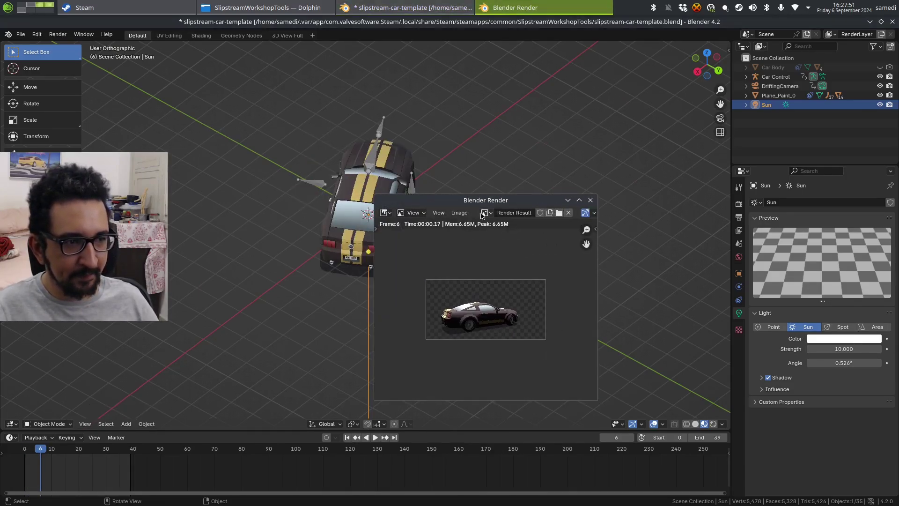
{"action": "left_click_drag", "start_coordinate": [491, 201], "coordinate": [395, 152]}
{"action": "left_click", "coordinate": [494, 152]}
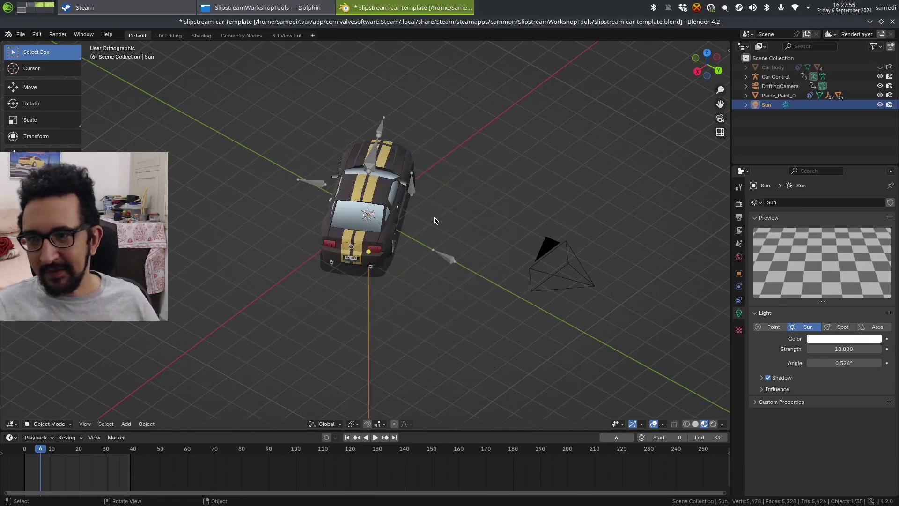
Return the timeline to frame 0 and view the scene through the active camera
{"action": "key", "text": "Left"}
{"action": "key", "text": "shift+Left"}
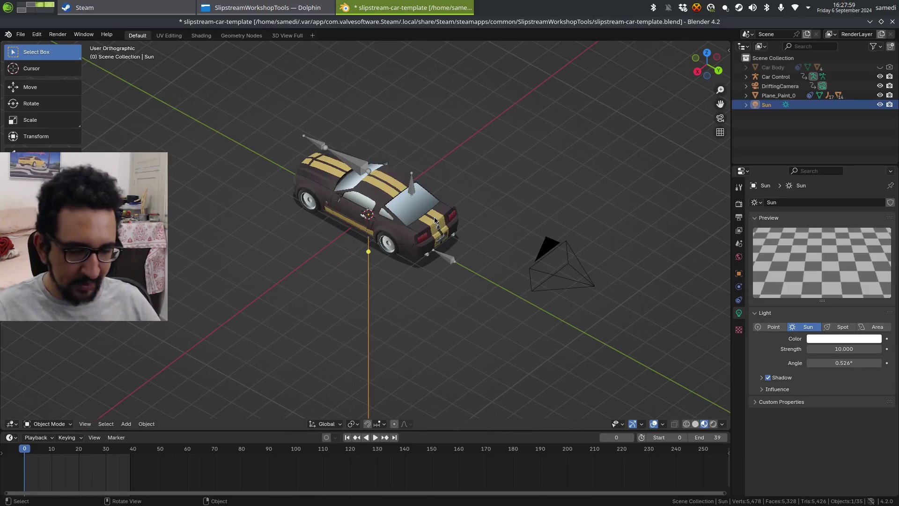
{"action": "key", "text": "KP_0"}
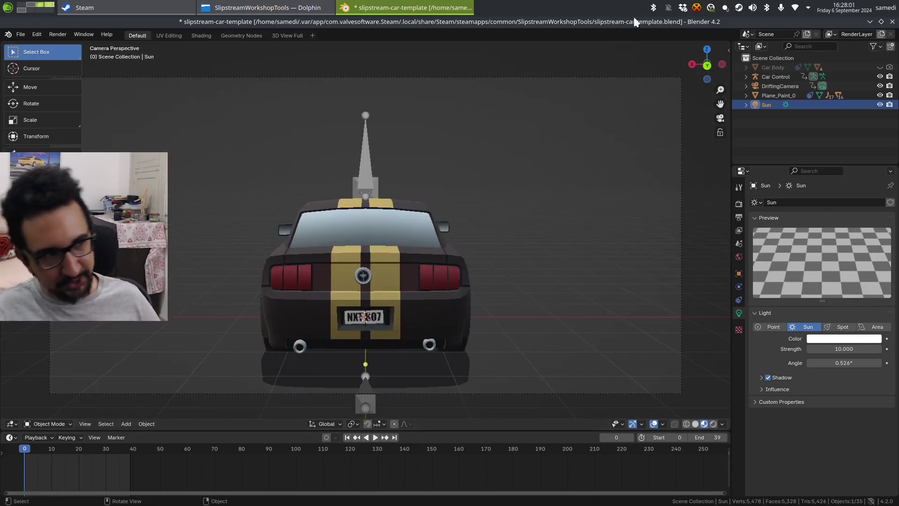
Split the viewport into two side-by-side views, one in right orthographic view and the other in camera view
{"action": "left_click_drag", "start_coordinate": [729, 46], "coordinate": [358, 141]}
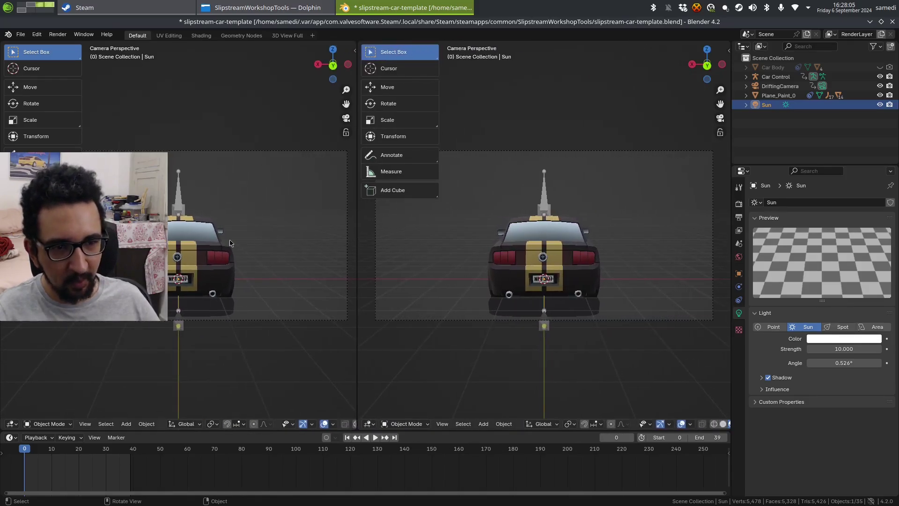
{"action": "middle_click_drag", "start_coordinate": [232, 243], "coordinate": [197, 295]}
{"action": "key", "text": "KP_3"}
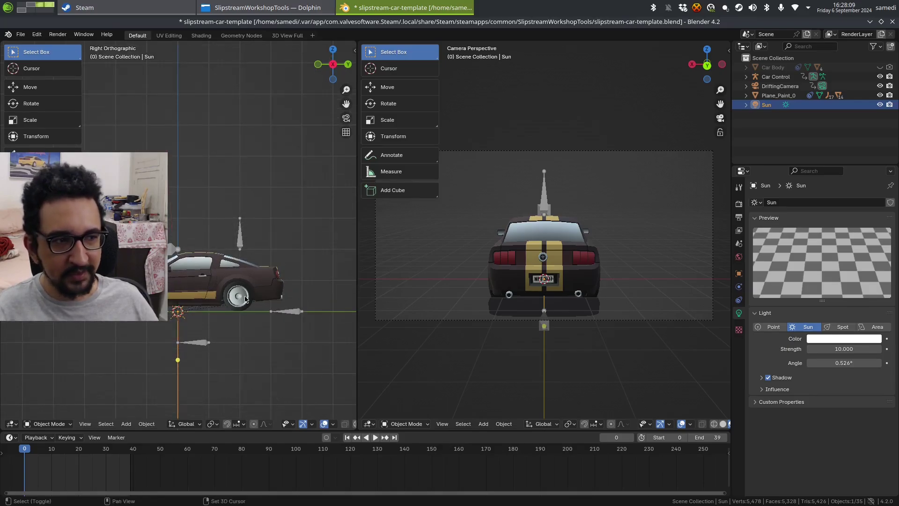
{"action": "scroll", "coordinate": [227, 291], "scroll_direction": "up", "scroll_amount": 2}
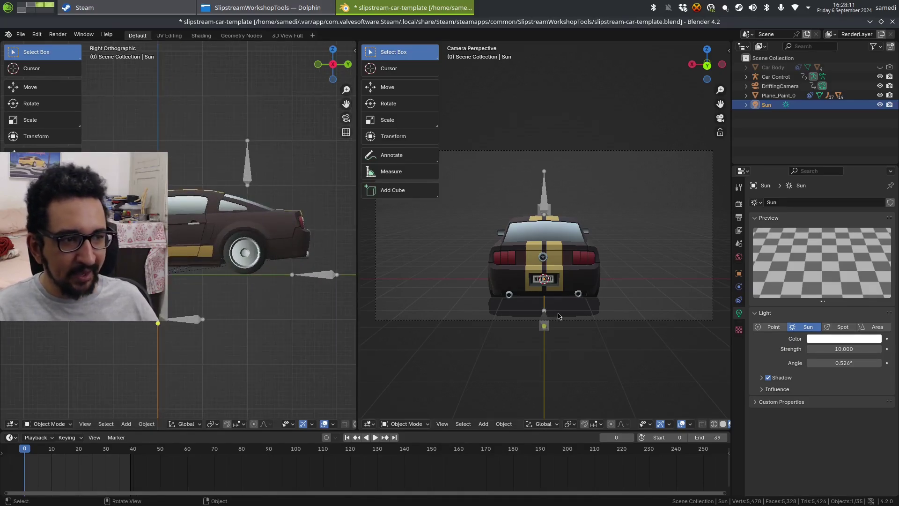
{"action": "scroll", "coordinate": [554, 326], "scroll_direction": "up", "scroll_amount": 3}
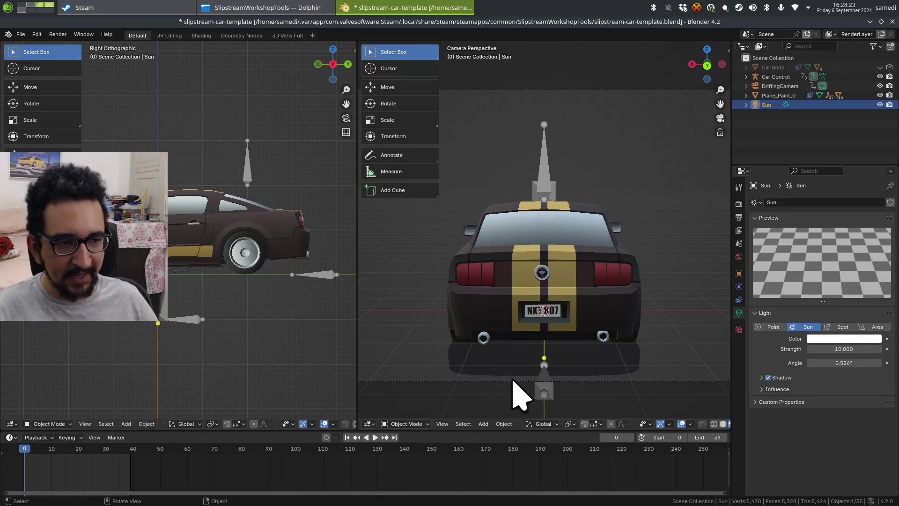
{"action": "scroll", "coordinate": [281, 240], "scroll_direction": "down", "scroll_amount": 2}
{"action": "scroll", "coordinate": [316, 229], "scroll_direction": "up", "scroll_amount": 3}
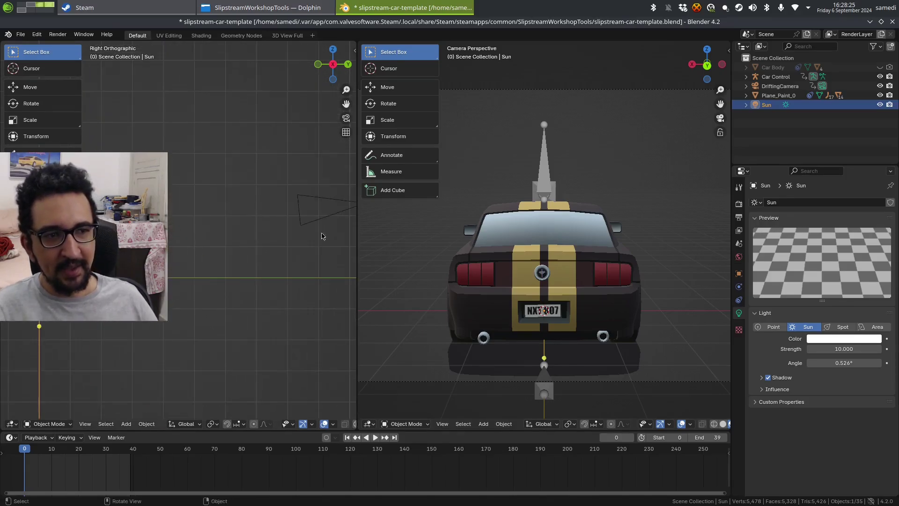
Select DriftingCamera in the side view and move it slightly closer to the rear of the car
{"action": "left_click", "coordinate": [202, 220]}
{"action": "scroll", "coordinate": [282, 239], "scroll_direction": "up", "scroll_amount": 2}
{"action": "middle_click_drag", "start_coordinate": [282, 239], "coordinate": [216, 261], "text": "shift"}
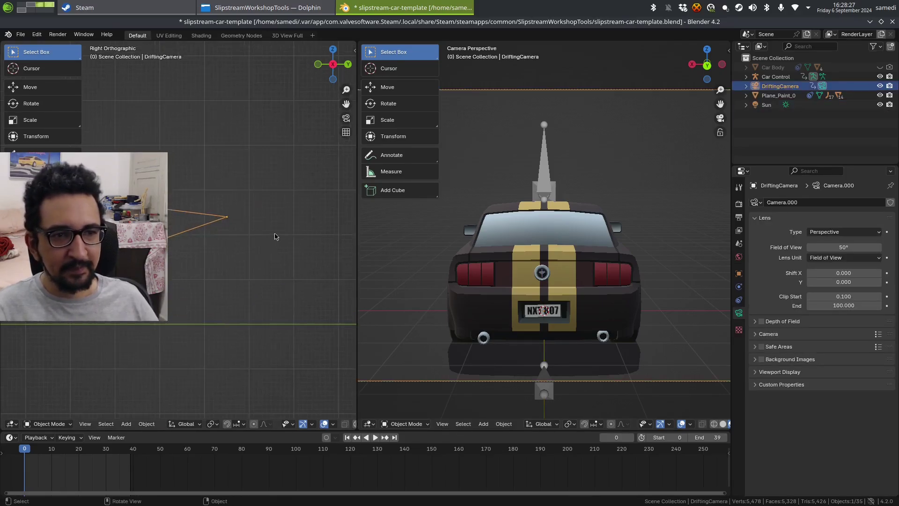
{"action": "scroll", "coordinate": [276, 232], "scroll_direction": "up", "scroll_amount": 5}
{"action": "scroll", "coordinate": [277, 215], "scroll_direction": "up", "scroll_amount": 3}
{"action": "middle_click_drag", "start_coordinate": [278, 215], "coordinate": [123, 250], "text": "shift"}
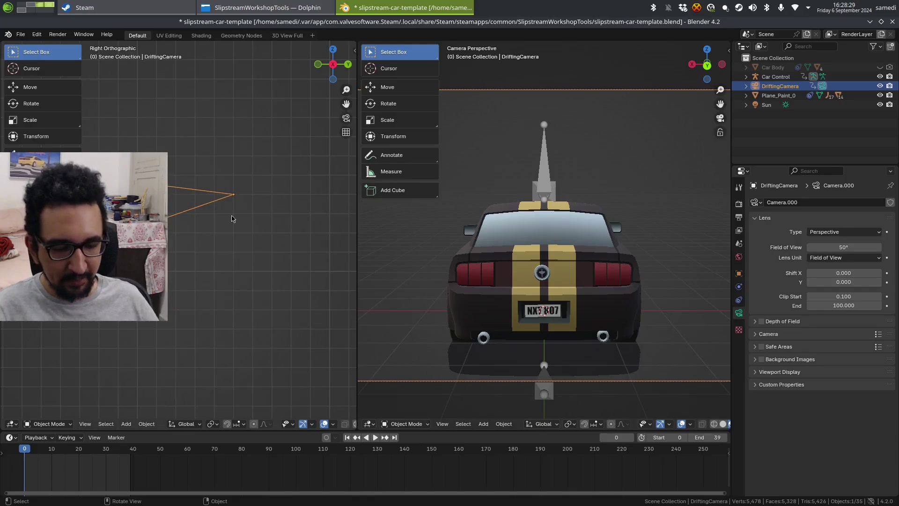
{"action": "key", "text": "g"}
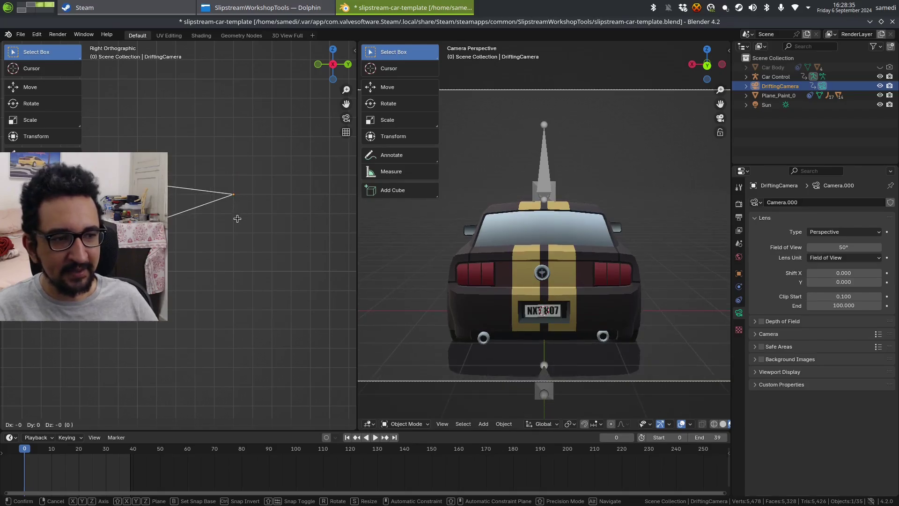
{"action": "left_click", "coordinate": [237, 217]}
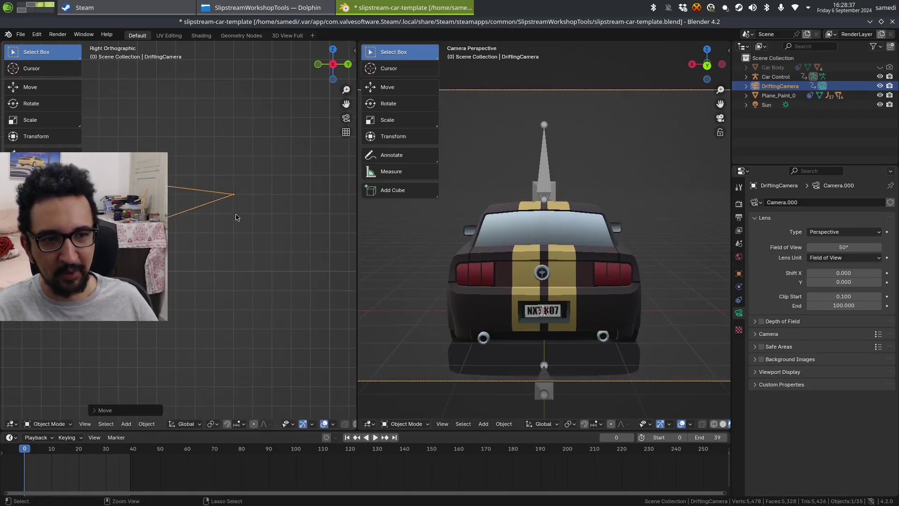
{"action": "scroll", "coordinate": [227, 242], "scroll_direction": "down", "scroll_amount": 6}
{"action": "middle_click_drag", "start_coordinate": [123, 275], "coordinate": [275, 275], "text": "shift"}
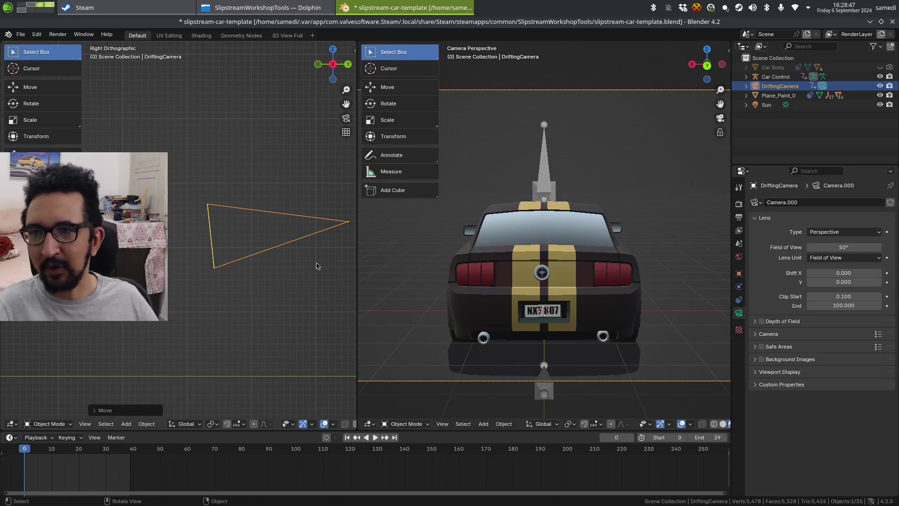
{"action": "key", "text": "g"}
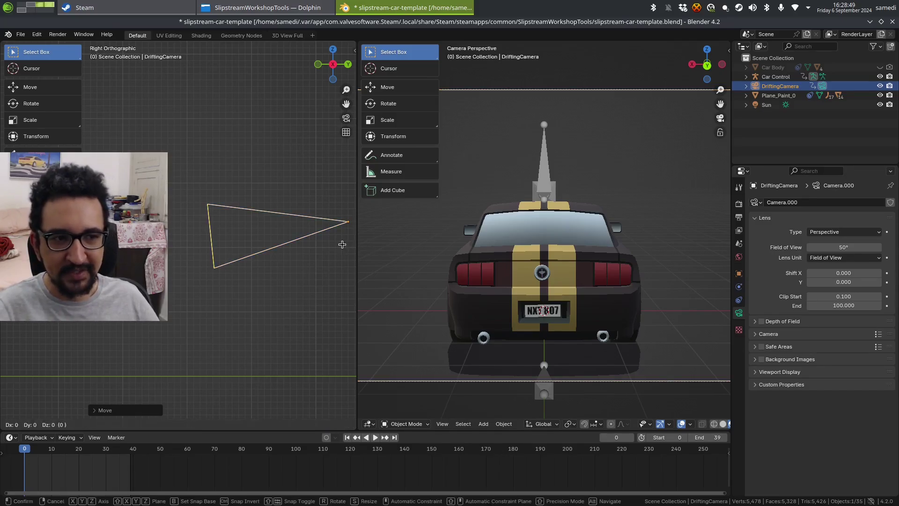
{"action": "left_click", "coordinate": [334, 245]}
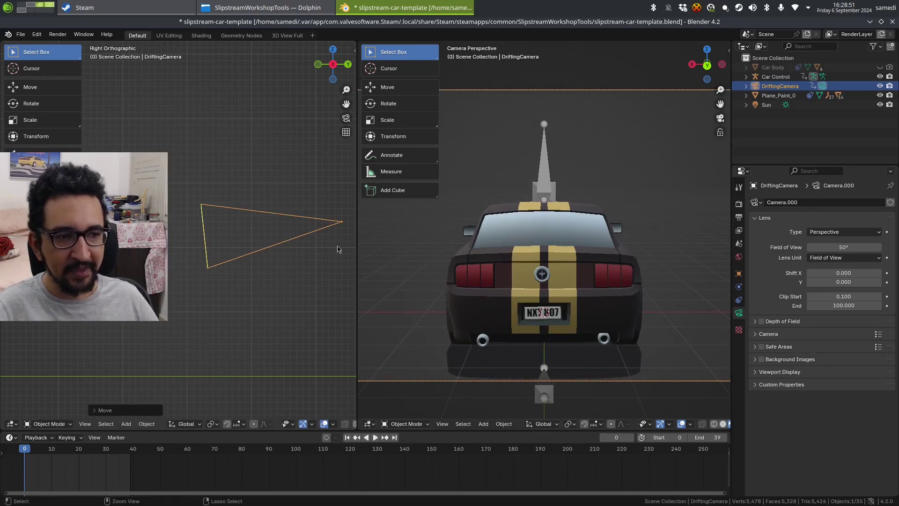
{"action": "scroll", "coordinate": [348, 237], "scroll_direction": "up", "scroll_amount": 2}
{"action": "scroll", "coordinate": [306, 251], "scroll_direction": "down", "scroll_amount": 2}
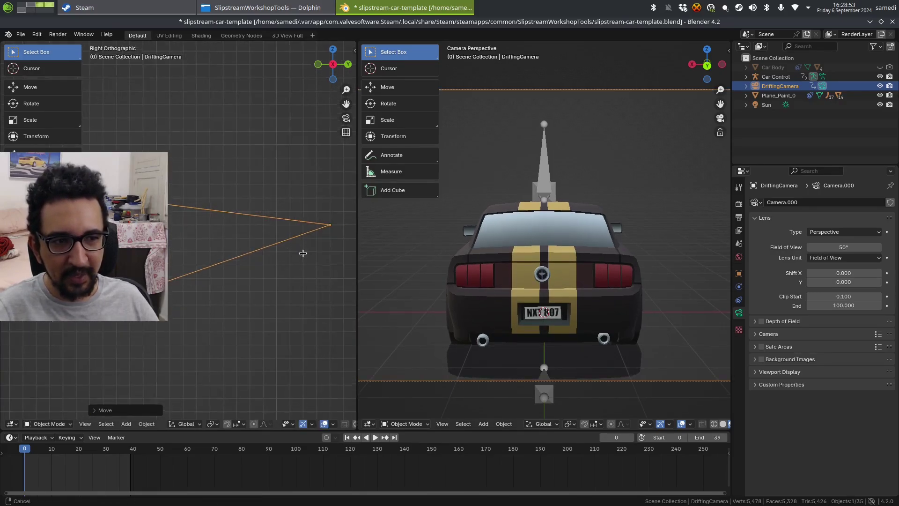
{"action": "key", "text": "g"}
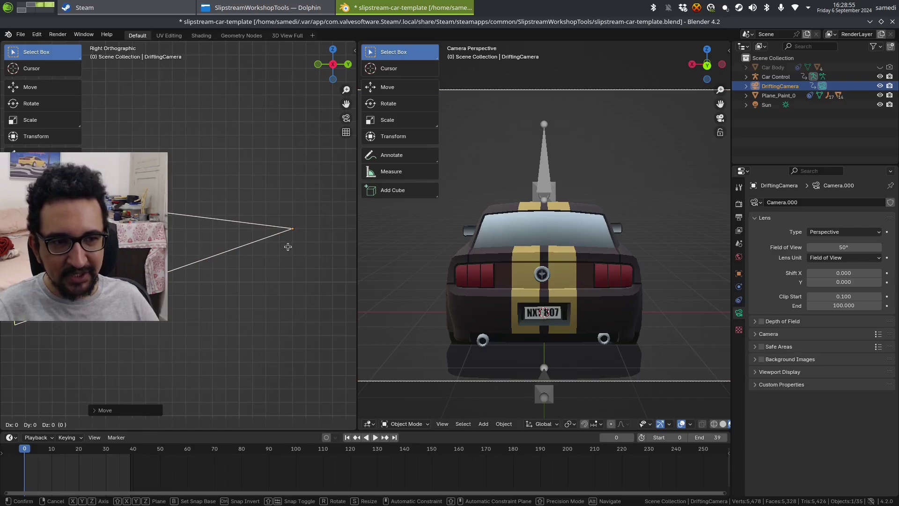
{"action": "right_click", "coordinate": [288, 246]}
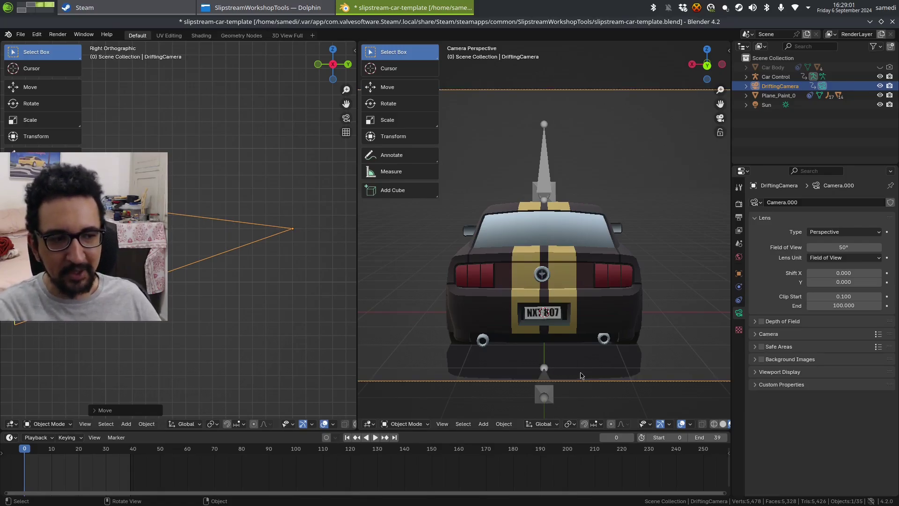
Go through the animation frames in camera view to check the car's framing during each rotation, and return to frame 0
{"action": "scroll", "coordinate": [236, 247], "scroll_direction": "down", "scroll_amount": 5}
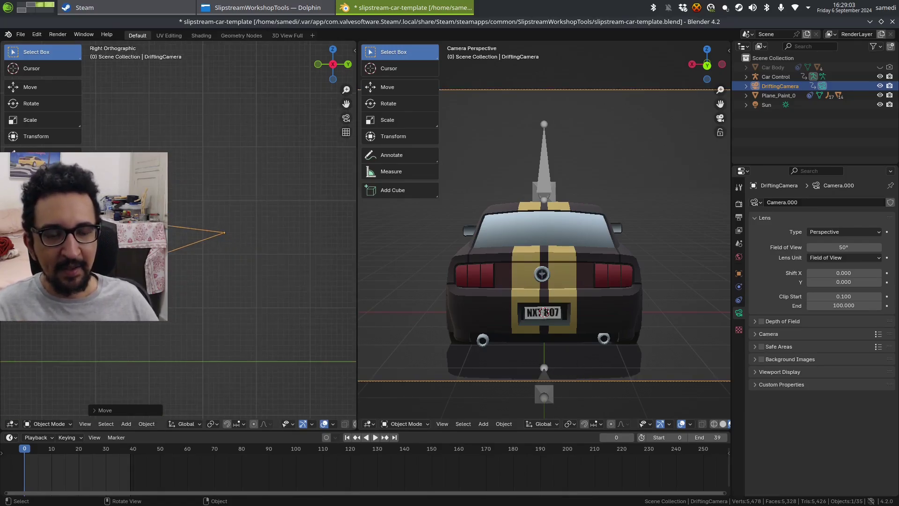
{"action": "scroll", "coordinate": [236, 247], "scroll_direction": "down", "scroll_amount": 4}
{"action": "scroll", "coordinate": [458, 221], "scroll_direction": "down", "scroll_amount": 3}
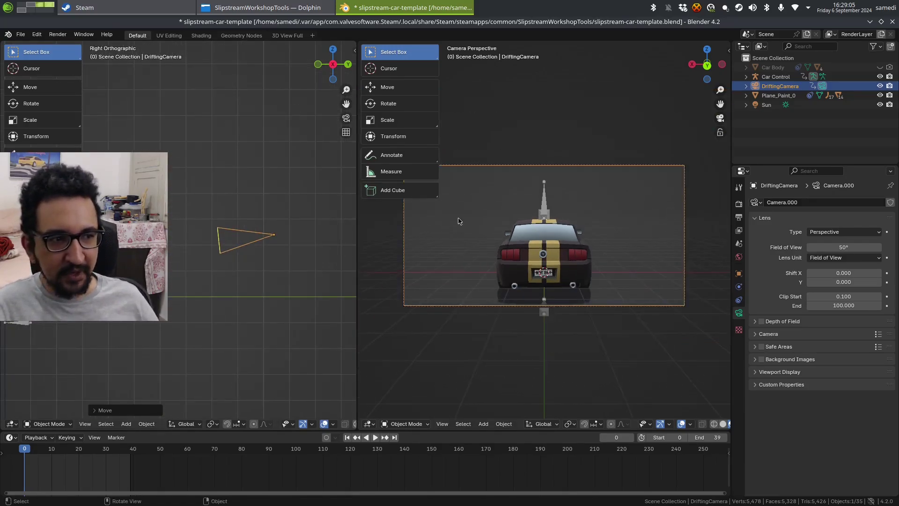
{"action": "key", "text": "space"}
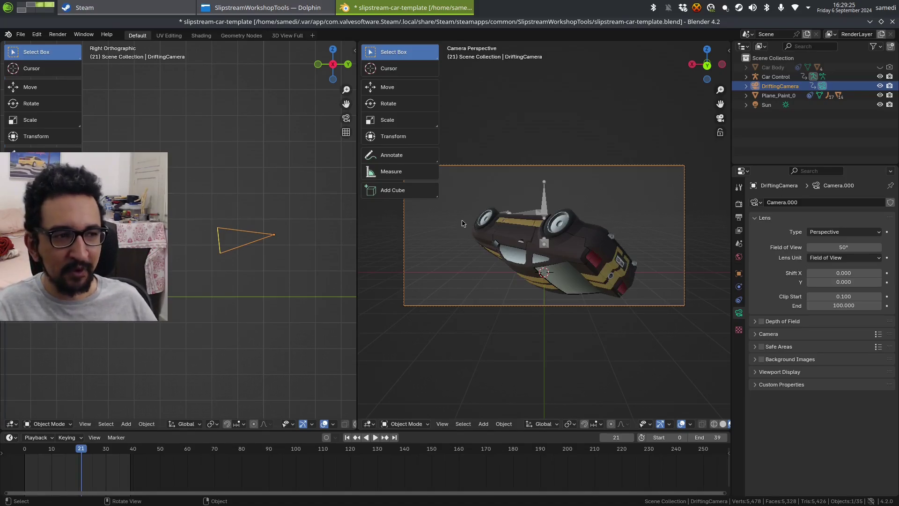
{"action": "key", "text": "Left"}
{"action": "key", "text": "Left"}
{"action": "key", "text": "Left"}
{"action": "key", "text": "Left"}
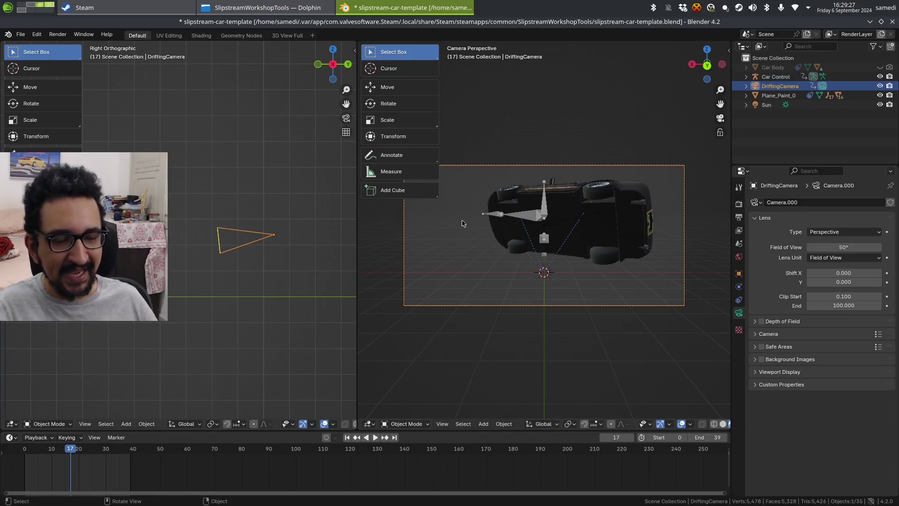
{"action": "key", "text": "Right"}
{"action": "key", "text": "Right"}
{"action": "key", "text": "Right"}
{"action": "key", "text": "Right"}
{"action": "key", "text": "Right"}
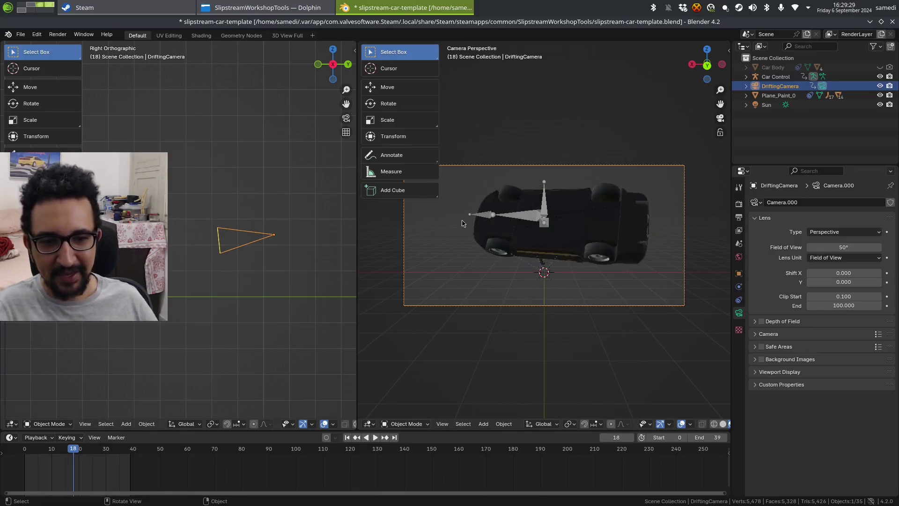
{"action": "key", "text": "Right"}
{"action": "key", "text": "Right"}
{"action": "key", "text": "Right"}
{"action": "key", "text": "Right"}
{"action": "key", "text": "Right"}
{"action": "key", "text": "Right"}
{"action": "key", "text": "Right"}
{"action": "key", "text": "Right"}
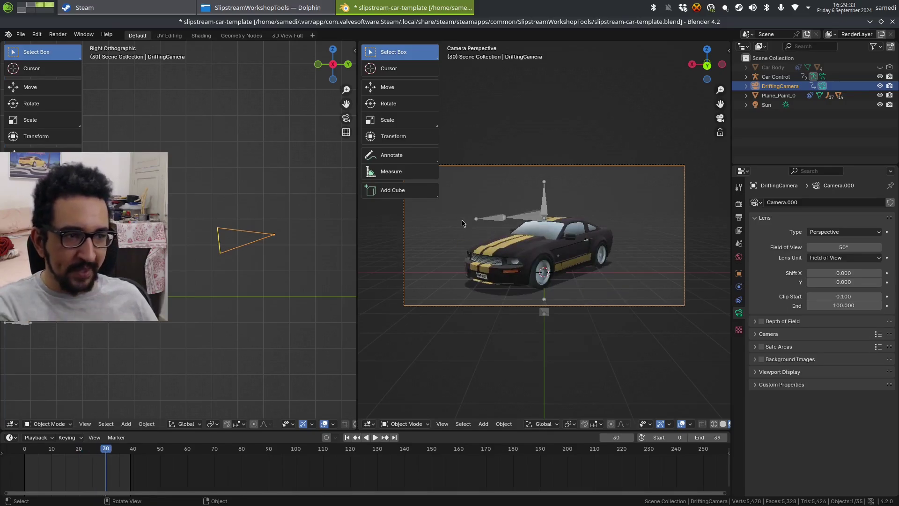
{"action": "key", "text": "Right"}
{"action": "key", "text": "Right"}
{"action": "key", "text": "Right"}
{"action": "key", "text": "Right"}
{"action": "key", "text": "Right"}
{"action": "key", "text": "Right"}
{"action": "key", "text": "Right"}
{"action": "key", "text": "Right"}
{"action": "key", "text": "Right"}
{"action": "key", "text": "Right"}
{"action": "key", "text": "Right"}
{"action": "key", "text": "Right"}
{"action": "key", "text": "Right"}
{"action": "key", "text": "Right"}
{"action": "key", "text": "Right"}
{"action": "key", "text": "Right"}
{"action": "key", "text": "Right"}
{"action": "key", "text": "Left"}
{"action": "key", "text": "Left"}
{"action": "key", "text": "Left"}
{"action": "key", "text": "Left"}
{"action": "key", "text": "Left"}
{"action": "key", "text": "Left"}
{"action": "key", "text": "Left"}
{"action": "key", "text": "Left"}
{"action": "key", "text": "Left"}
{"action": "key", "text": "Left"}
{"action": "key", "text": "Left"}
{"action": "key", "text": "Left"}
{"action": "key", "text": "Left"}
{"action": "key", "text": "Left"}
{"action": "key", "text": "Left"}
{"action": "key", "text": "Left"}
{"action": "key", "text": "Left"}
{"action": "key", "text": "Left"}
{"action": "key", "text": "Left"}
{"action": "key", "text": "Left"}
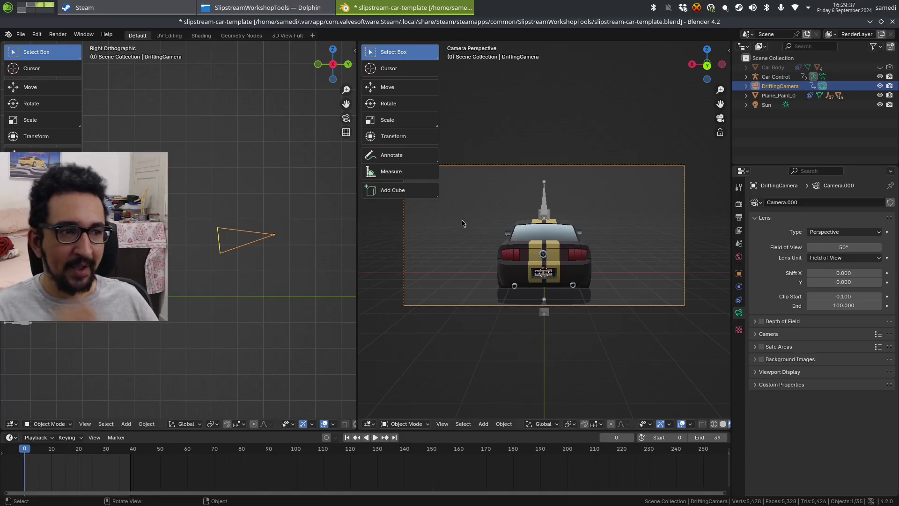
{"action": "scroll", "coordinate": [272, 240], "scroll_direction": "down", "scroll_amount": 2}
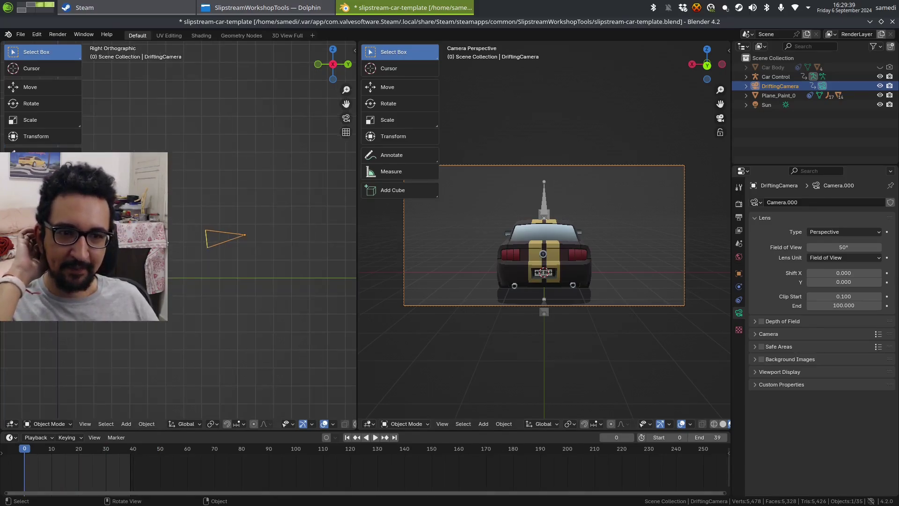
{"action": "scroll", "coordinate": [168, 244], "scroll_direction": "down", "scroll_amount": 2}
{"action": "middle_click_drag", "start_coordinate": [96, 285], "coordinate": [176, 303], "text": "shift"}
{"action": "scroll", "coordinate": [177, 303], "scroll_direction": "up", "scroll_amount": 3}
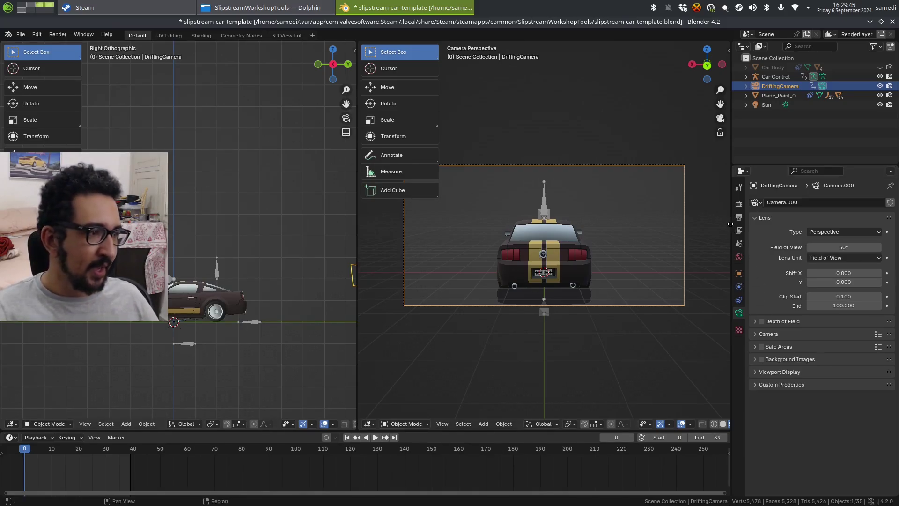
In the render output path settings, browse to the car-package-demo folder and create a new folder named frames in it
{"action": "left_click", "coordinate": [739, 205]}
{"action": "left_click", "coordinate": [740, 217]}
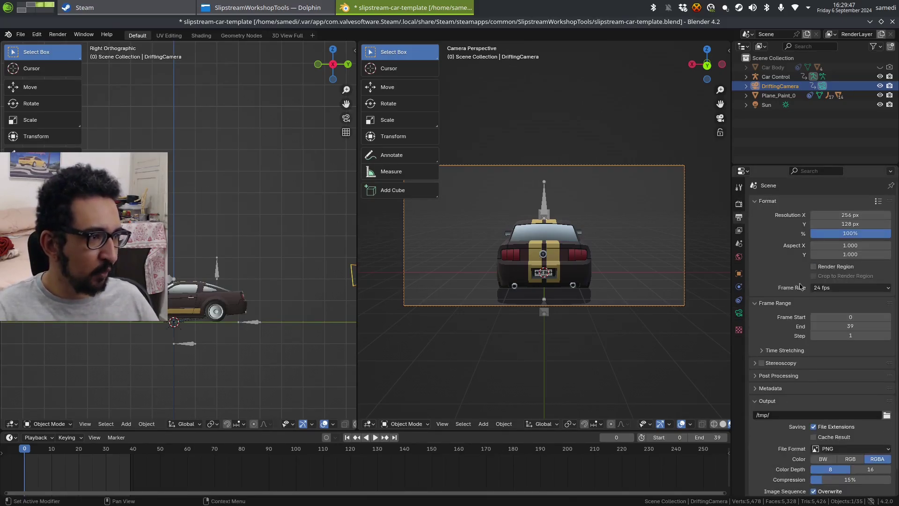
{"action": "scroll", "coordinate": [871, 403], "scroll_direction": "down", "scroll_amount": 2}
{"action": "left_click", "coordinate": [887, 389]}
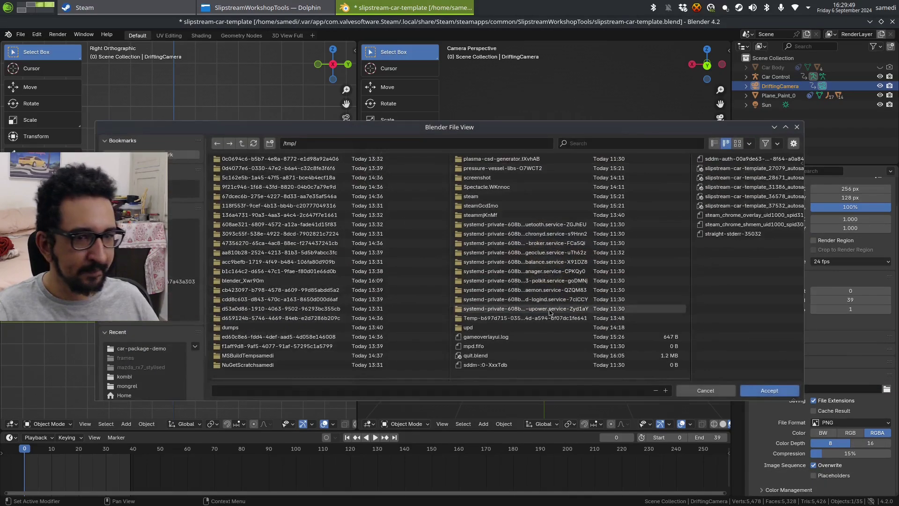
{"action": "left_click", "coordinate": [143, 349]}
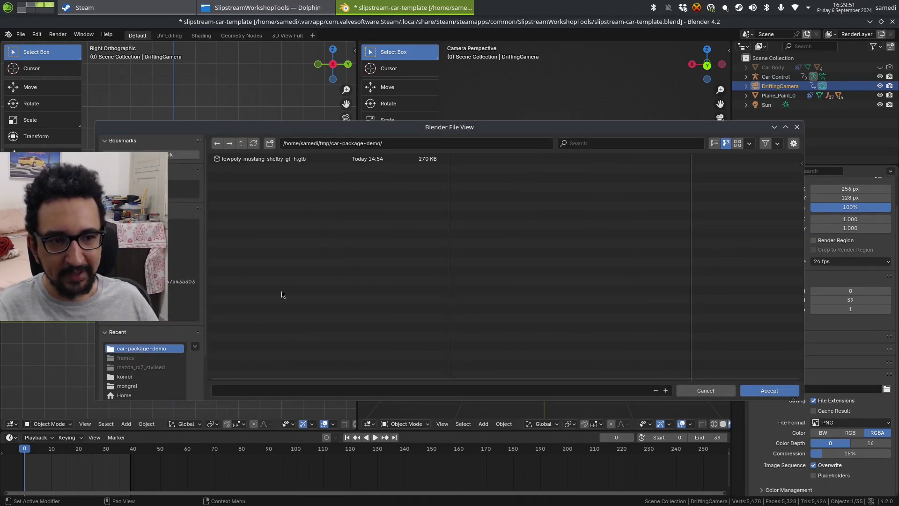
{"action": "left_click", "coordinate": [266, 147]}
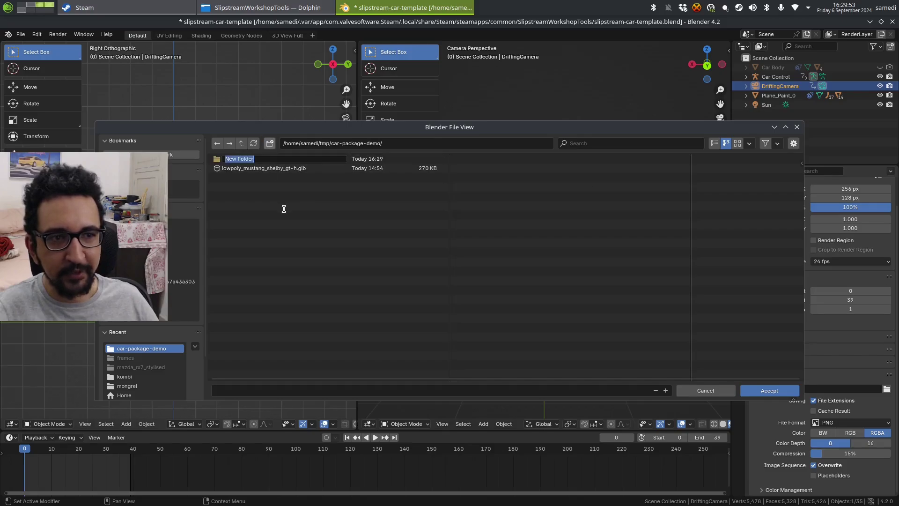
{"action": "type", "text": "frames"}
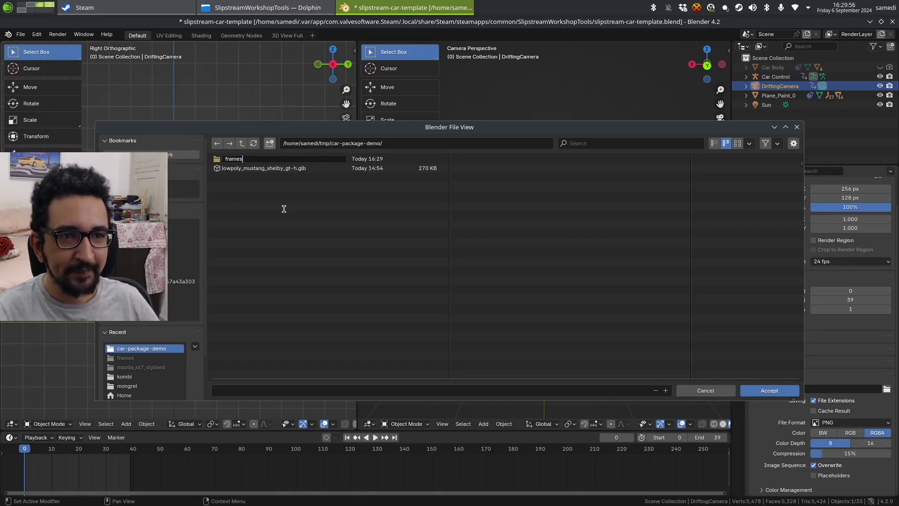
{"action": "key", "text": "Return"}
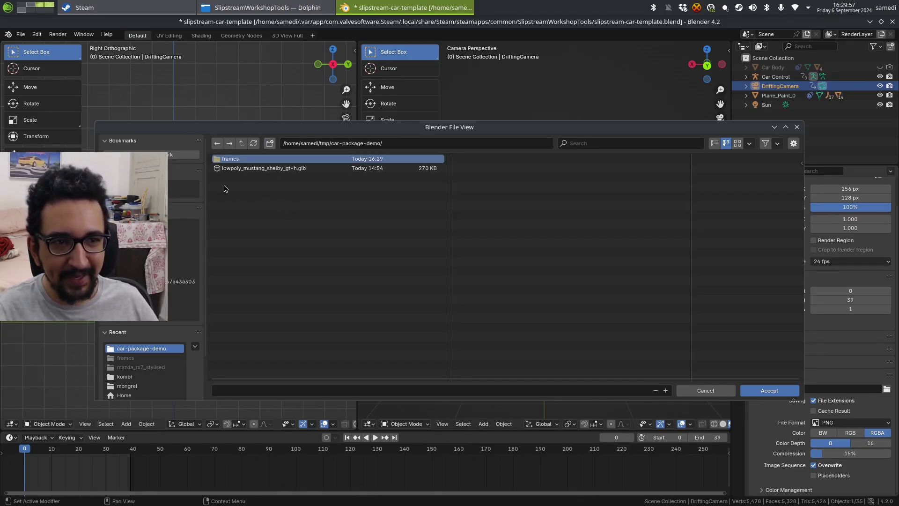
Set the render output to the new frames folder with the file name prefix frame_ and accept the path
{"action": "double_click", "coordinate": [250, 162]}
{"action": "left_click", "coordinate": [255, 390]}
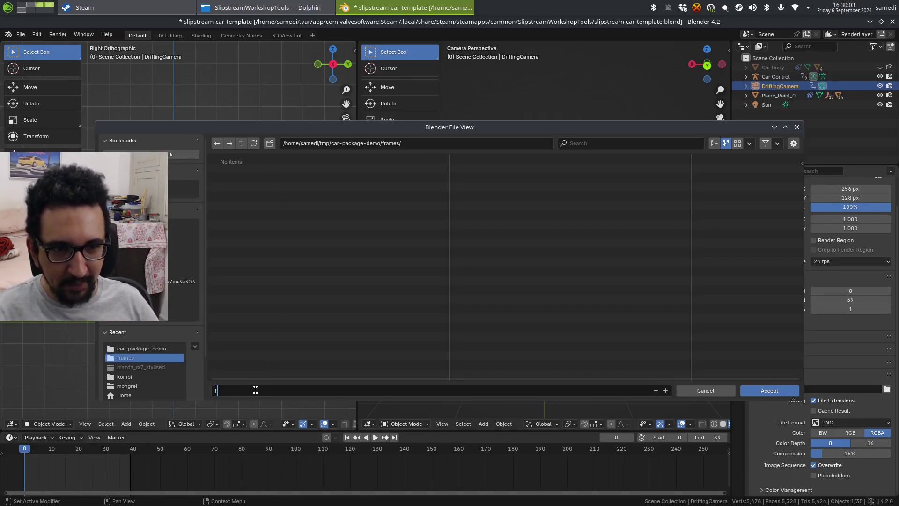
{"action": "type", "text": "frame_"}
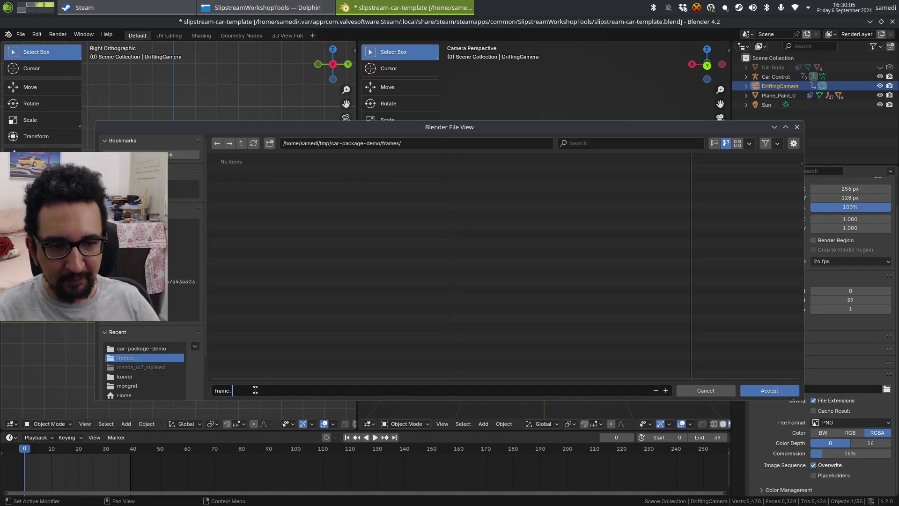
{"action": "left_click", "coordinate": [767, 395]}
{"action": "left_click", "coordinate": [768, 391]}
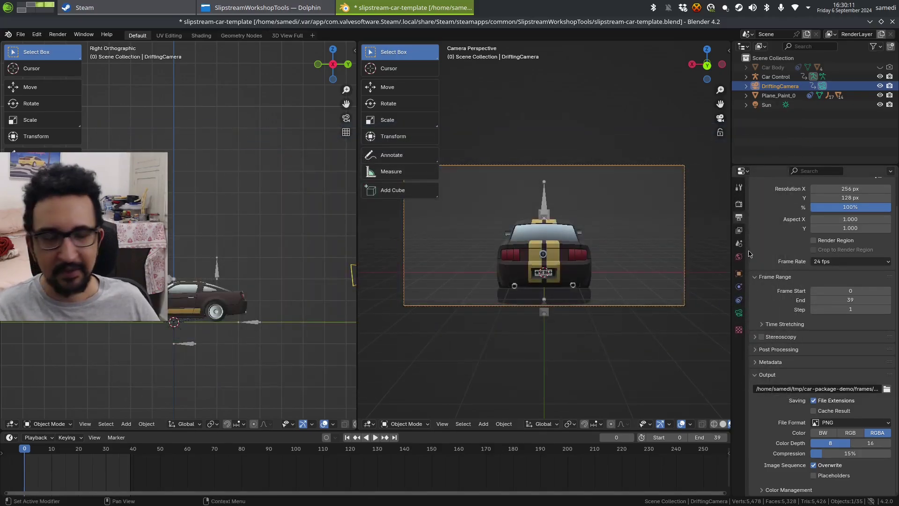
Render the full animation to the output folder and close the render window
{"action": "left_click", "coordinate": [58, 34]}
{"action": "left_click", "coordinate": [75, 55]}
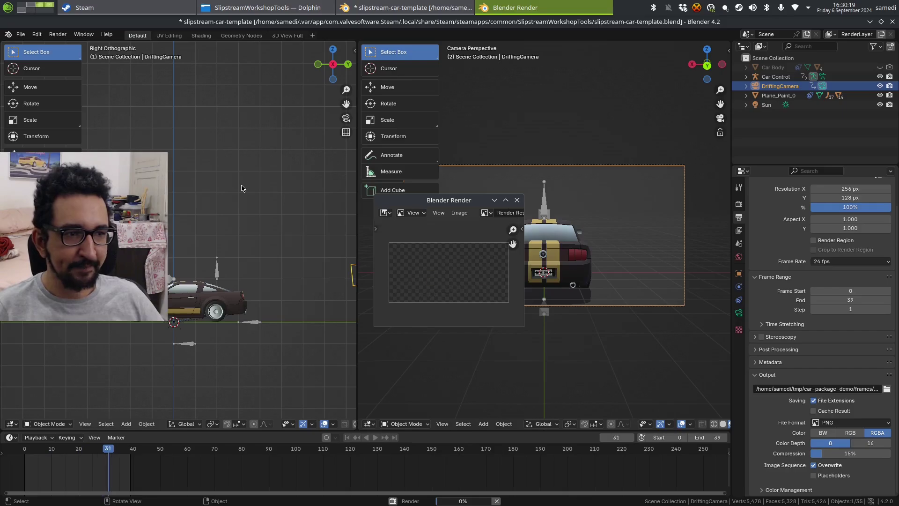
{"action": "left_click", "coordinate": [517, 200]}
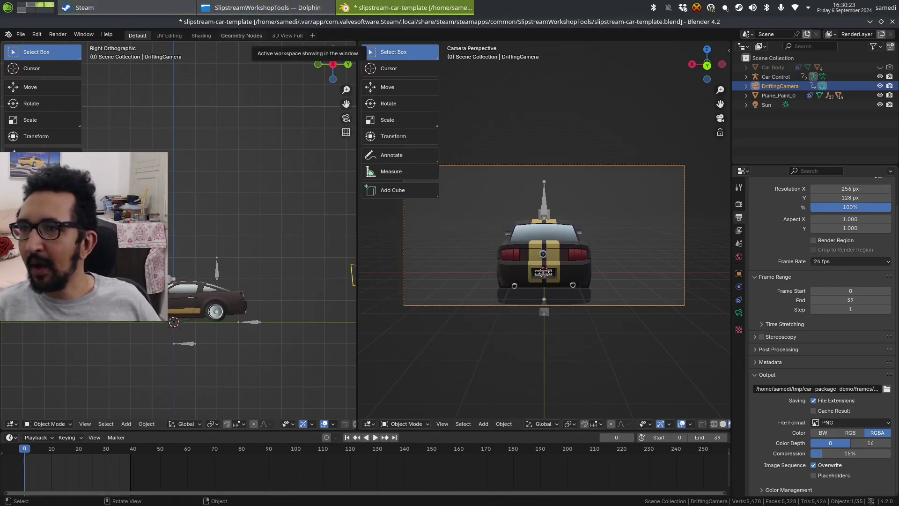
Switch to Dolphin, open the frames folder in car-package-demo and look through the rendered PNG images
{"action": "left_click_drag", "start_coordinate": [0, 149], "coordinate": [300, 111]}
{"action": "double_click", "coordinate": [272, 167]}
{"action": "scroll", "coordinate": [468, 240], "scroll_direction": "down", "scroll_amount": 1}
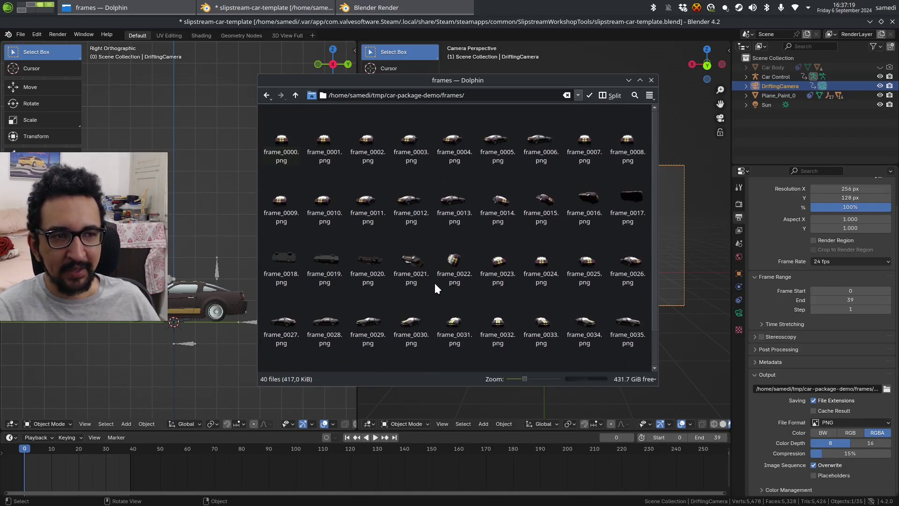
{"action": "scroll", "coordinate": [418, 184], "scroll_direction": "down", "scroll_amount": 1}
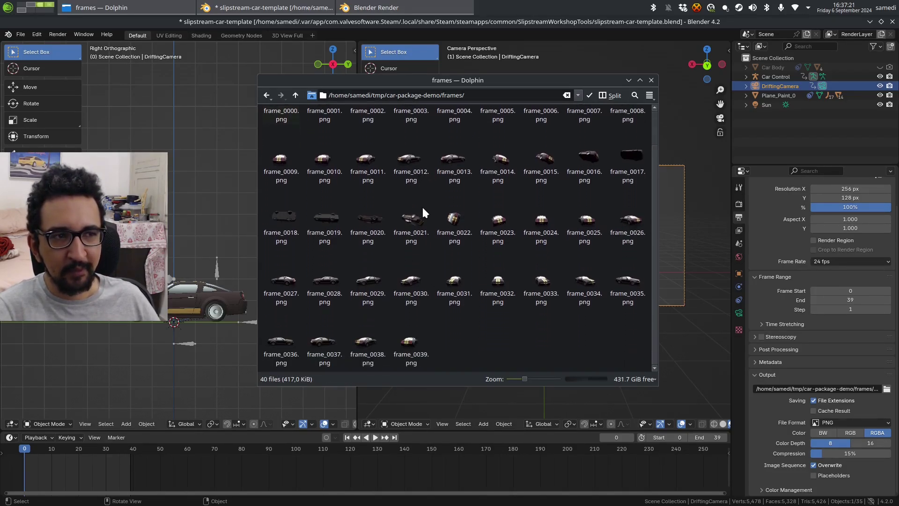
{"action": "scroll", "coordinate": [412, 209], "scroll_direction": "up", "scroll_amount": 1}
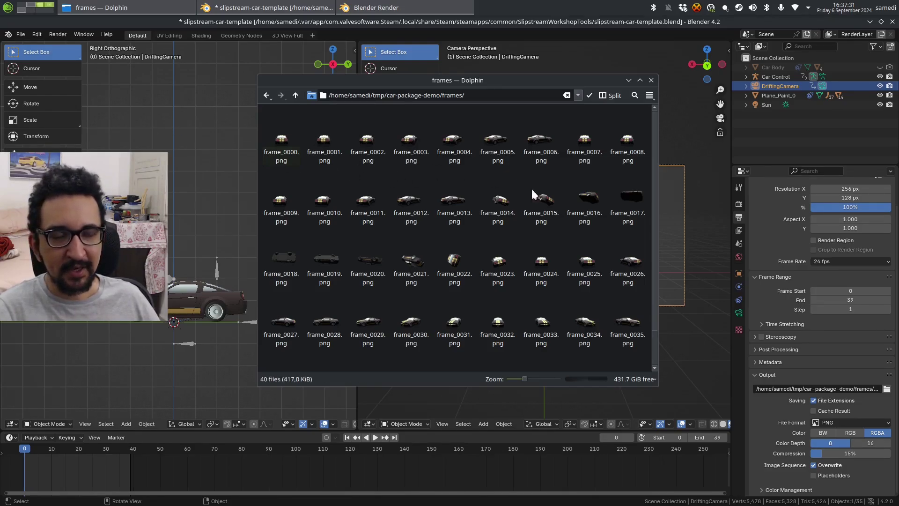
{"action": "scroll", "coordinate": [445, 265], "scroll_direction": "down", "scroll_amount": 1}
{"action": "scroll", "coordinate": [415, 243], "scroll_direction": "up", "scroll_amount": 1}
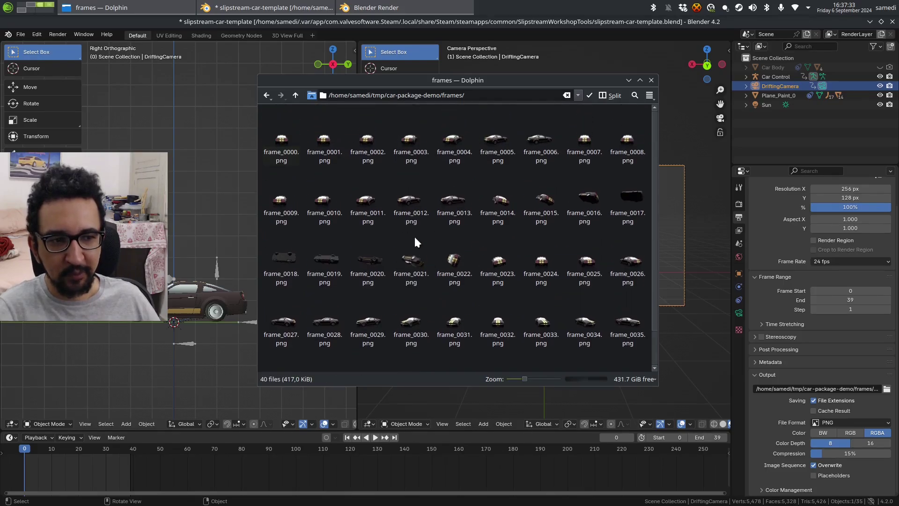
{"action": "left_click", "coordinate": [8, 8]}
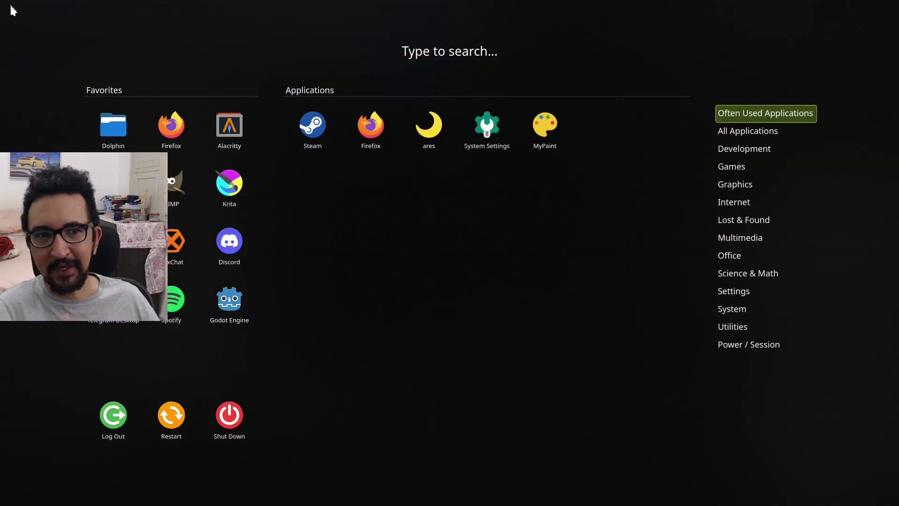
{"action": "left_click", "coordinate": [23, 151]}
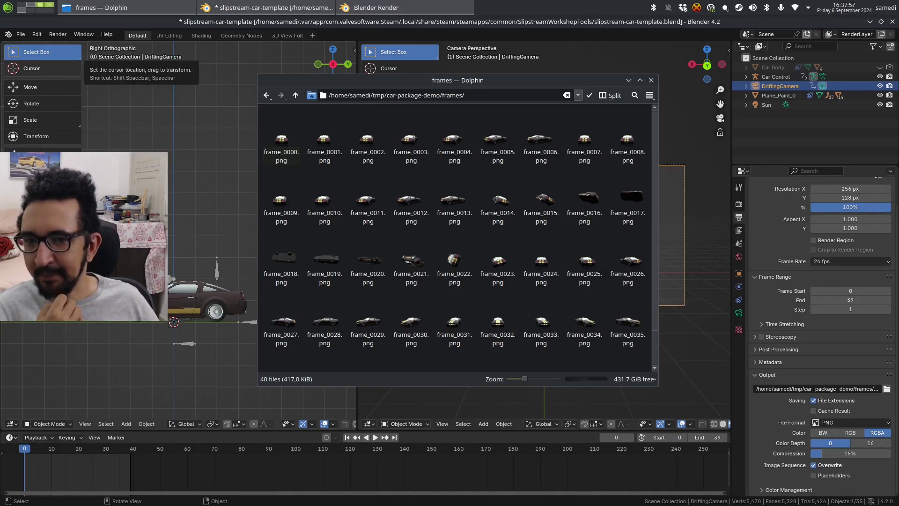
Open the example sprite sheet type23_01_crash.png, compare it with the normal and spin sheets, and close the image viewer
{"action": "left_click_drag", "start_coordinate": [0, 53], "coordinate": [384, 88]}
{"action": "double_click", "coordinate": [384, 88]}
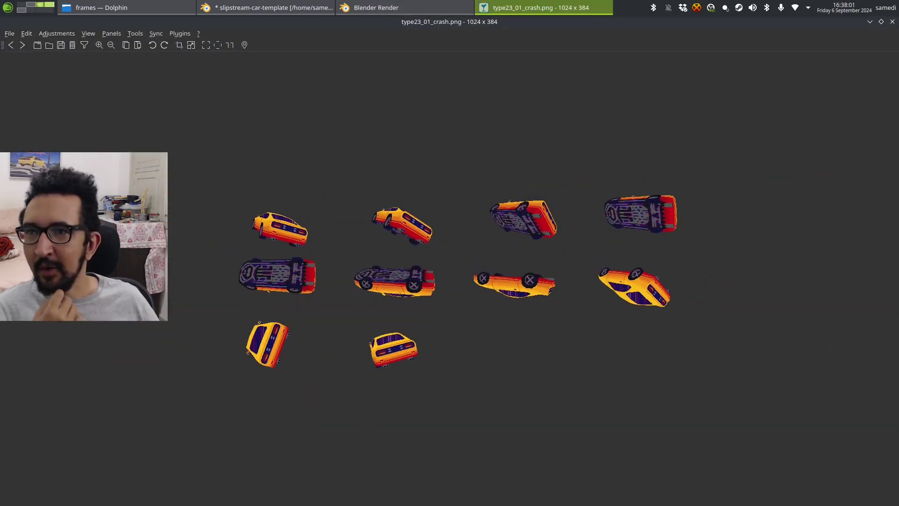
{"action": "left_click", "coordinate": [427, 27]}
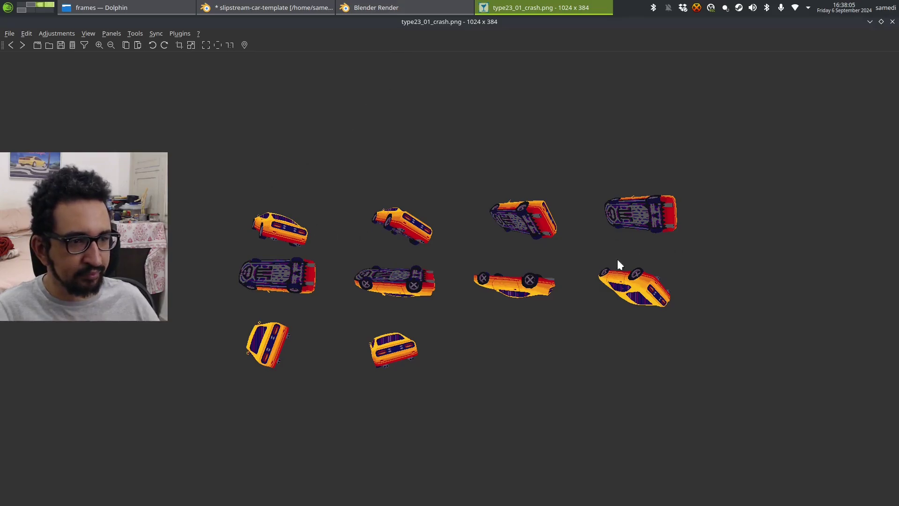
{"action": "key", "text": "Right"}
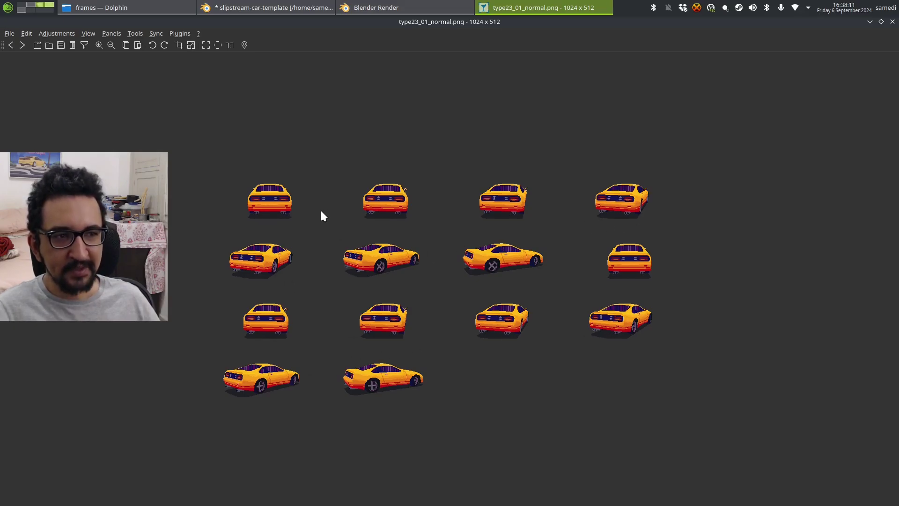
{"action": "key", "text": "Right"}
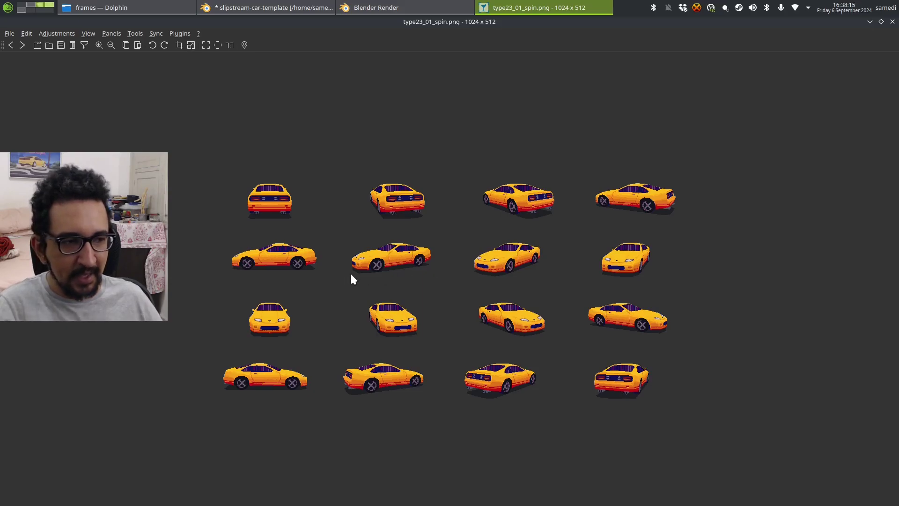
{"action": "key", "text": "Left"}
{"action": "key", "text": "Left"}
{"action": "key", "text": "Right"}
{"action": "key", "text": "Right"}
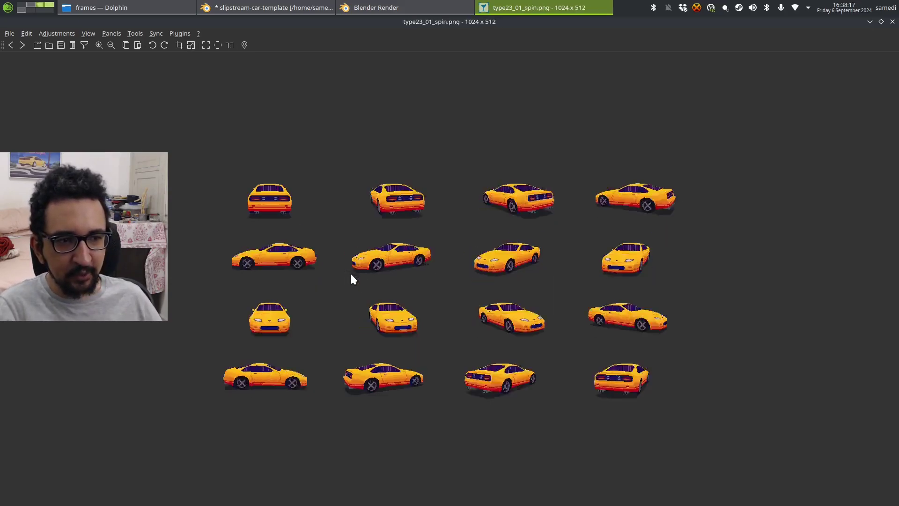
{"action": "key", "text": "Left"}
{"action": "key", "text": "Left"}
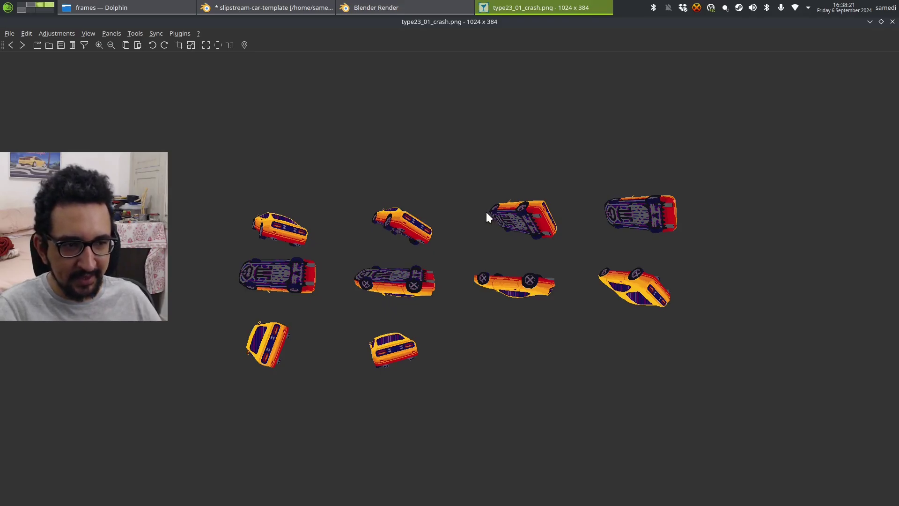
{"action": "key", "text": "Right"}
{"action": "key", "text": "Right"}
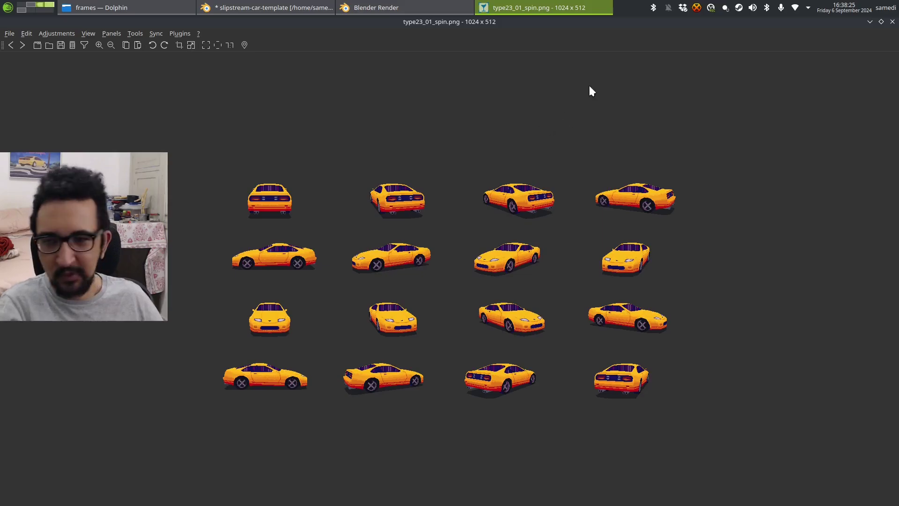
{"action": "left_click", "coordinate": [893, 21]}
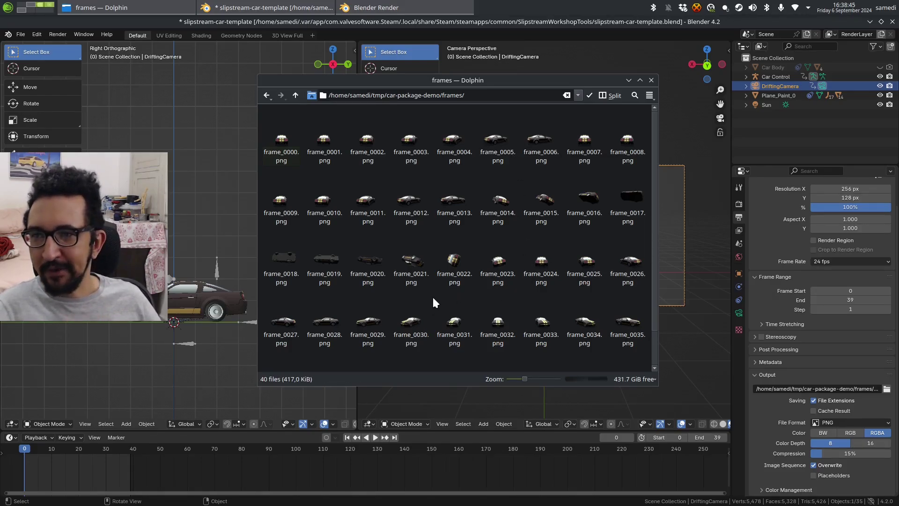
Create a subfolder named normal inside the frames folder
{"action": "right_click", "coordinate": [389, 239]}
{"action": "mouse_move", "coordinate": [396, 248]}
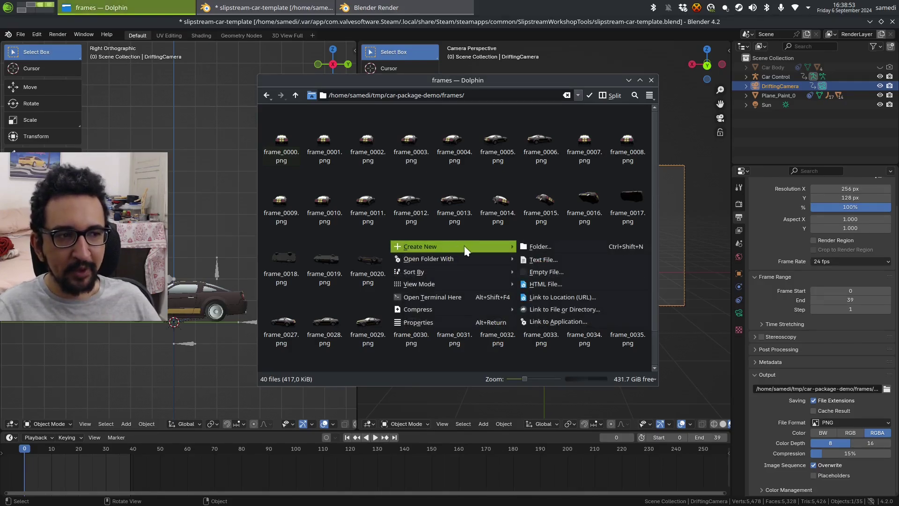
{"action": "left_click", "coordinate": [551, 245]}
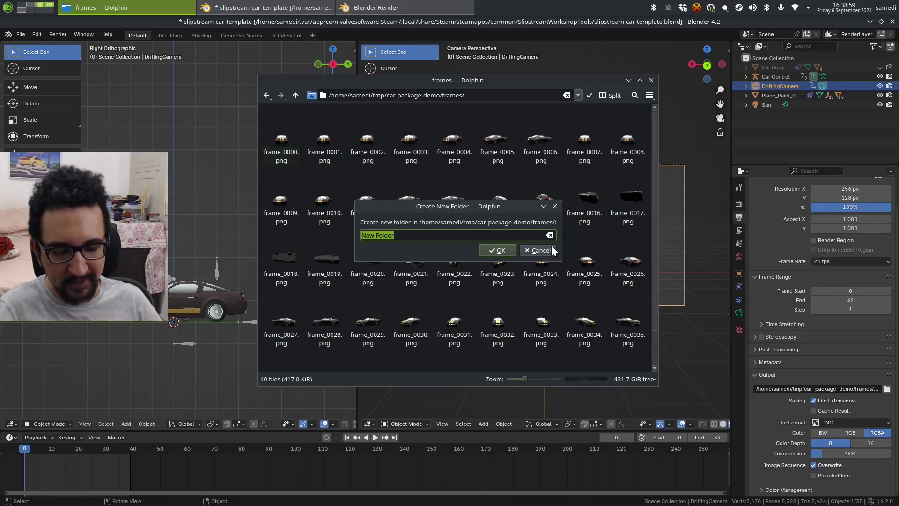
{"action": "type", "text": "normal"}
{"action": "key", "text": "Return"}
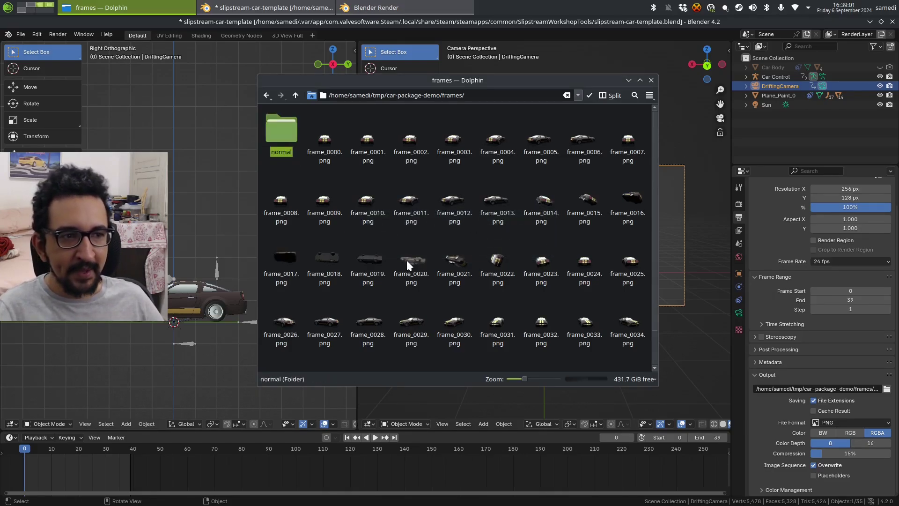
Create a second subfolder named crash inside the frames folder
{"action": "right_click", "coordinate": [391, 239]}
{"action": "mouse_move", "coordinate": [420, 249]}
{"action": "left_click", "coordinate": [530, 246]}
{"action": "type", "text": "c"}
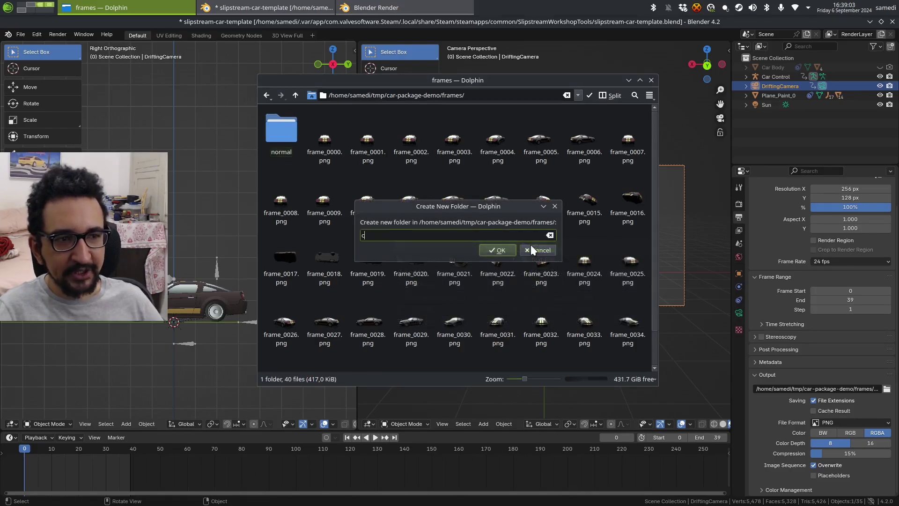
{"action": "type", "text": "rash"}
{"action": "key", "text": "Return"}
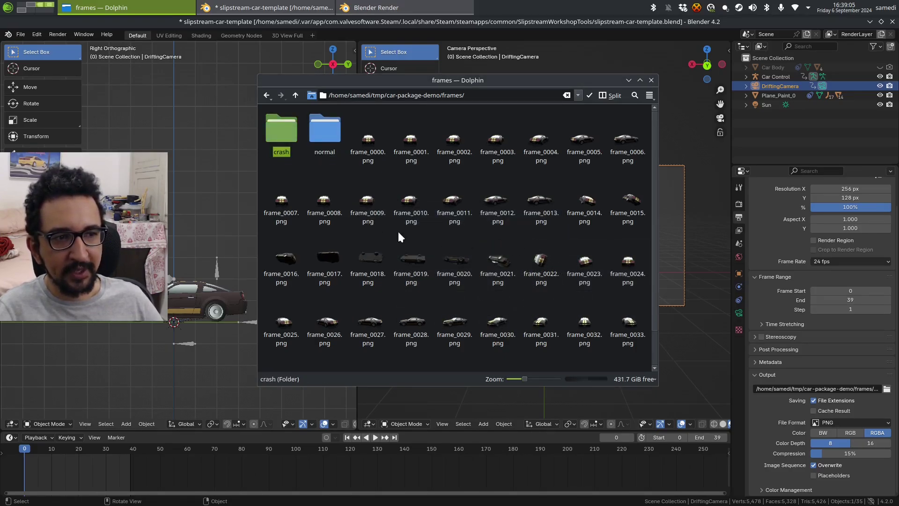
Create a third subfolder named spin inside the frames folder
{"action": "right_click", "coordinate": [390, 233]}
{"action": "mouse_move", "coordinate": [421, 240]}
{"action": "left_click", "coordinate": [546, 239]}
{"action": "type", "text": "s"}
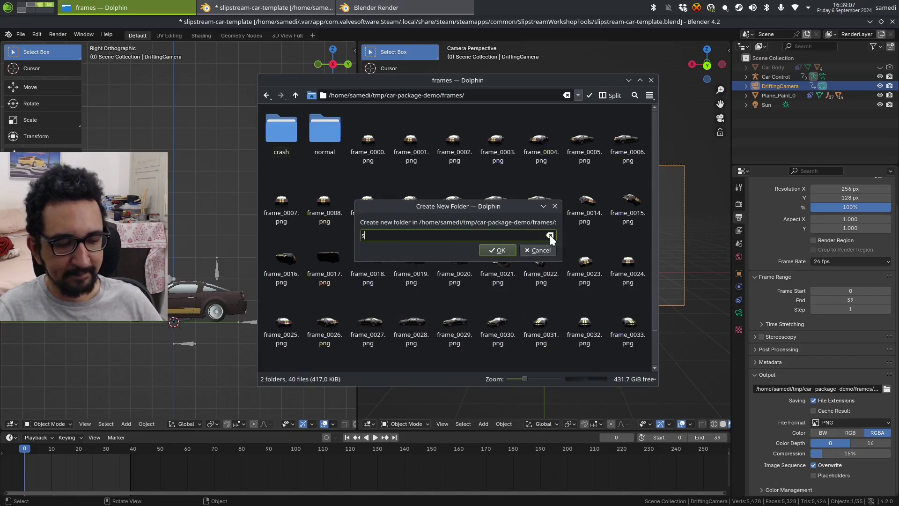
{"action": "type", "text": "pin"}
{"action": "key", "text": "Return"}
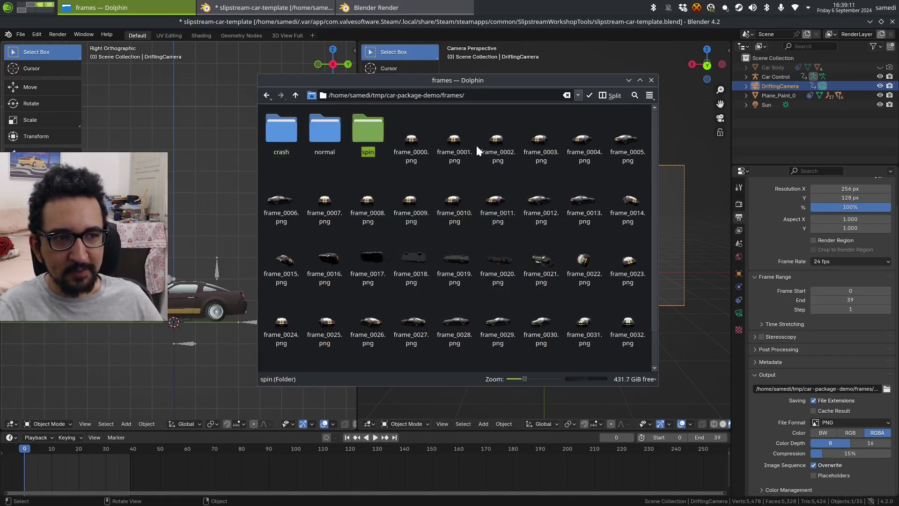
Move the images frame_0000.png through frame_0013.png into the normal folder
{"action": "left_click", "coordinate": [412, 141]}
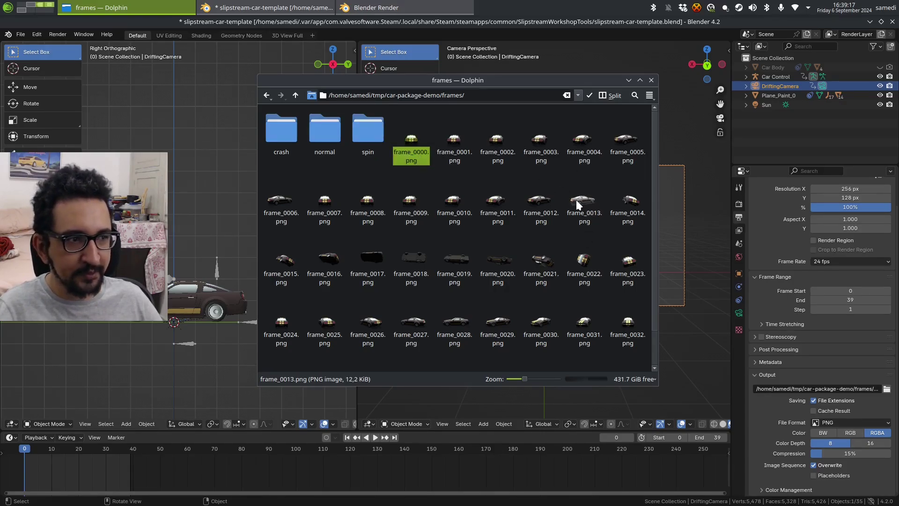
{"action": "left_click", "coordinate": [582, 215], "text": "shift"}
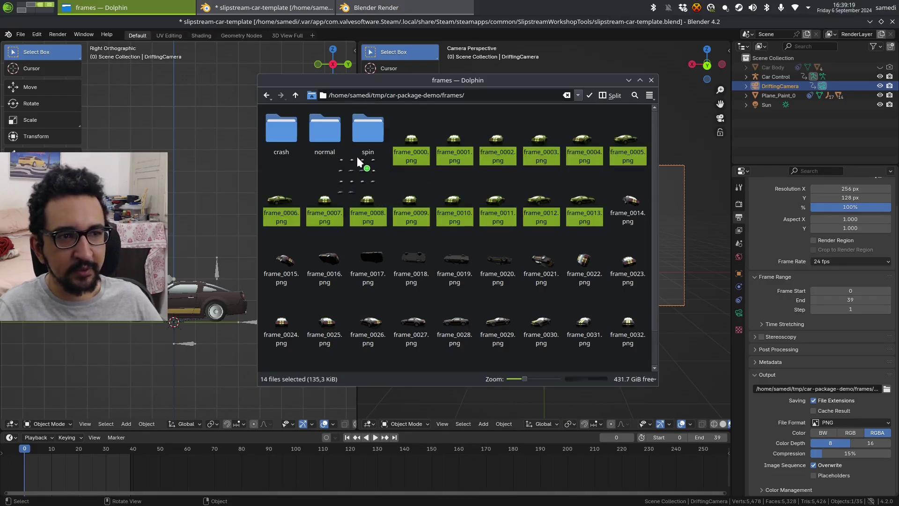
{"action": "left_click_drag", "start_coordinate": [357, 156], "coordinate": [319, 134]}
{"action": "left_click", "coordinate": [381, 142]}
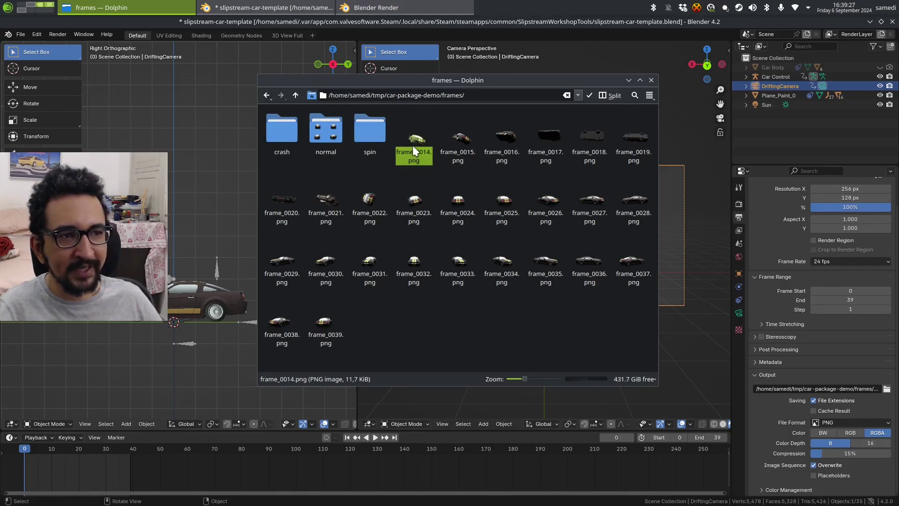
Move the images frame_0014.png through frame_0023.png into the crash folder
{"action": "left_click", "coordinate": [414, 206], "text": "shift"}
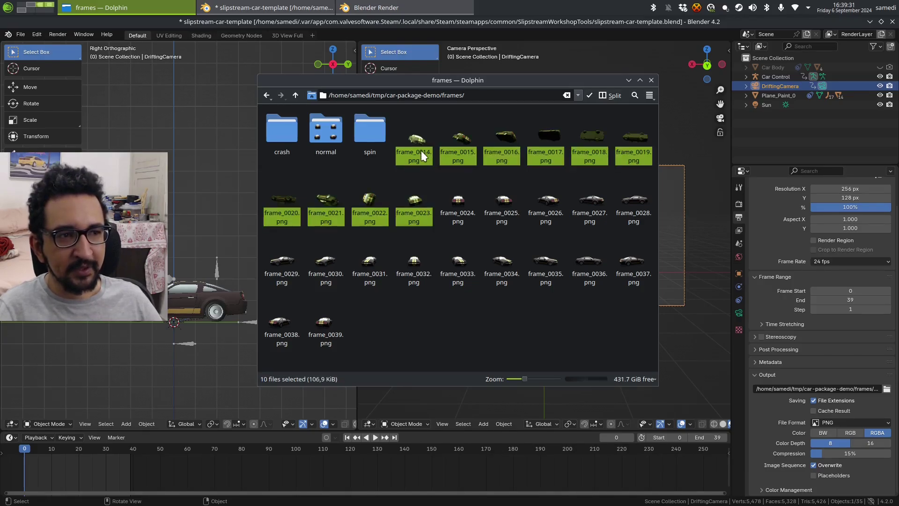
{"action": "left_click_drag", "start_coordinate": [422, 152], "coordinate": [272, 122]}
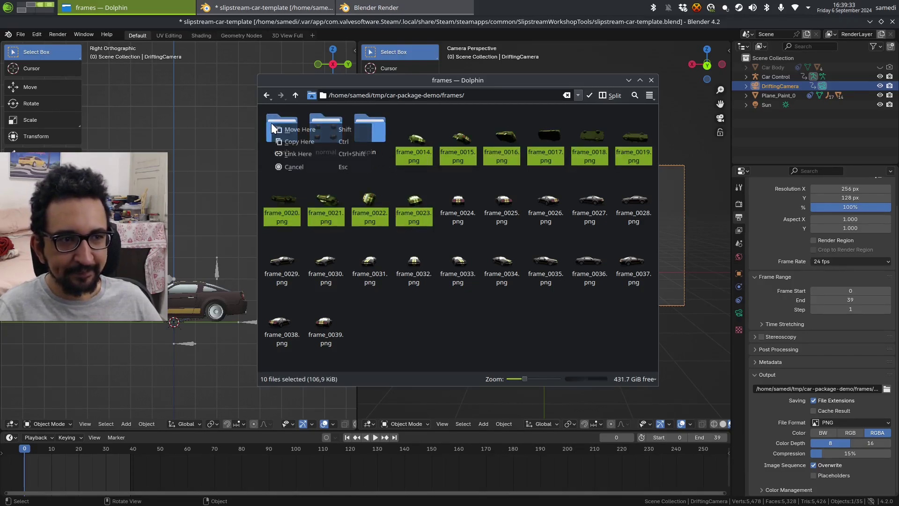
{"action": "left_click", "coordinate": [324, 131]}
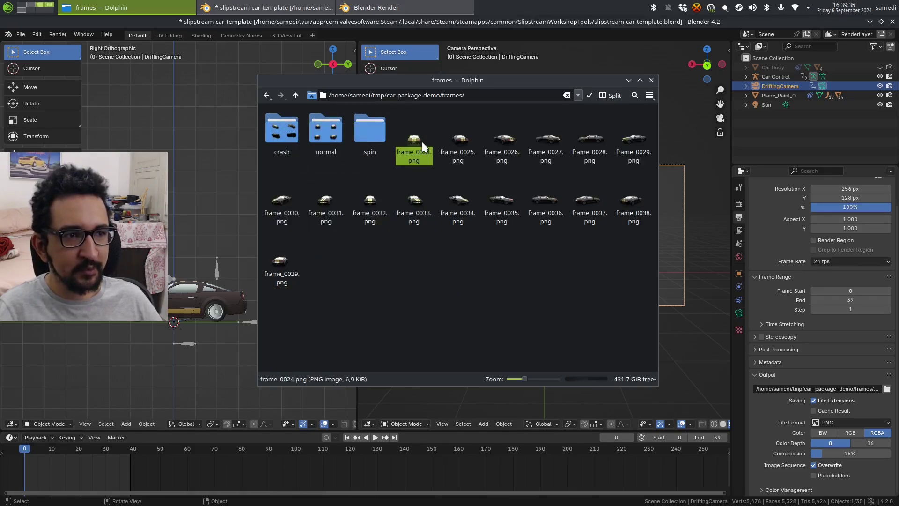
Move the images frame_0024.png through frame_0039.png into the spin folder
{"action": "left_click", "coordinate": [291, 275], "text": "shift"}
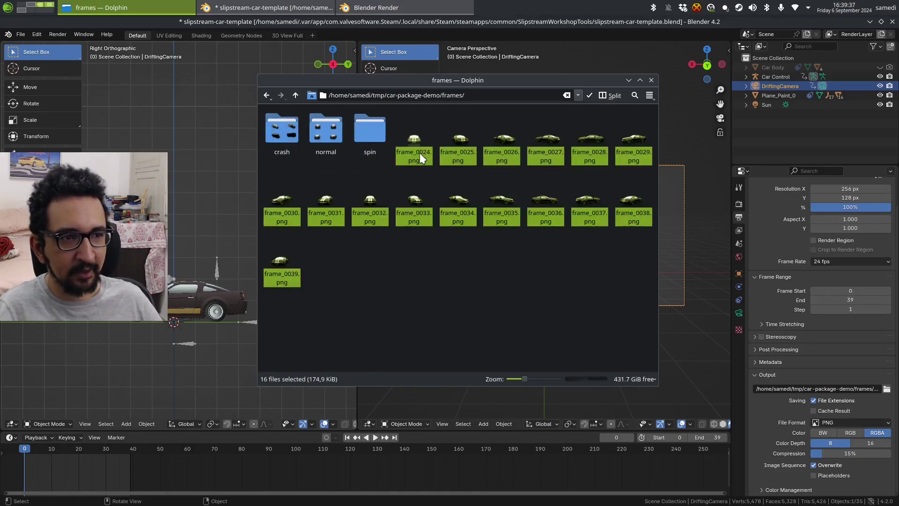
{"action": "left_click_drag", "start_coordinate": [420, 153], "coordinate": [369, 132]}
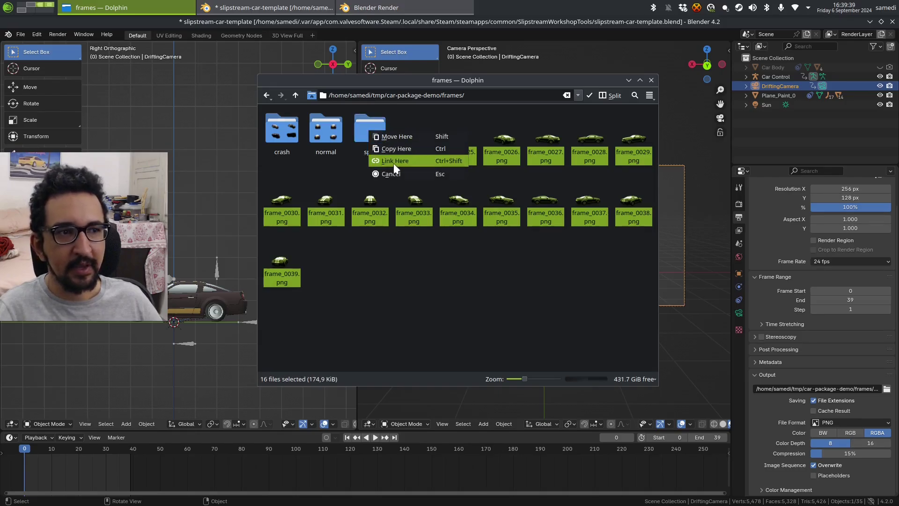
{"action": "left_click", "coordinate": [401, 136]}
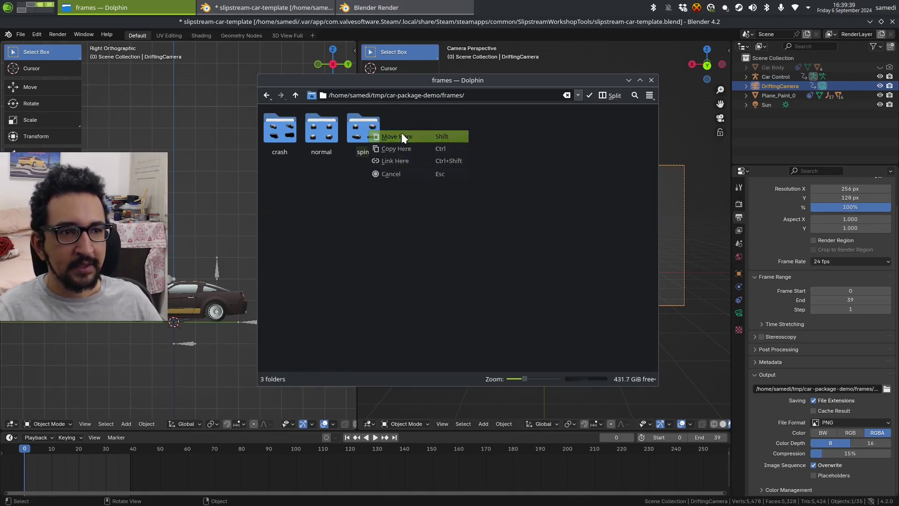
Open a terminal in the frames folder, run "atlas arrange 4x4 normal/ mustang_normal" and check the generated sprite sheet
{"action": "right_click", "coordinate": [442, 178]}
{"action": "left_click", "coordinate": [471, 230]}
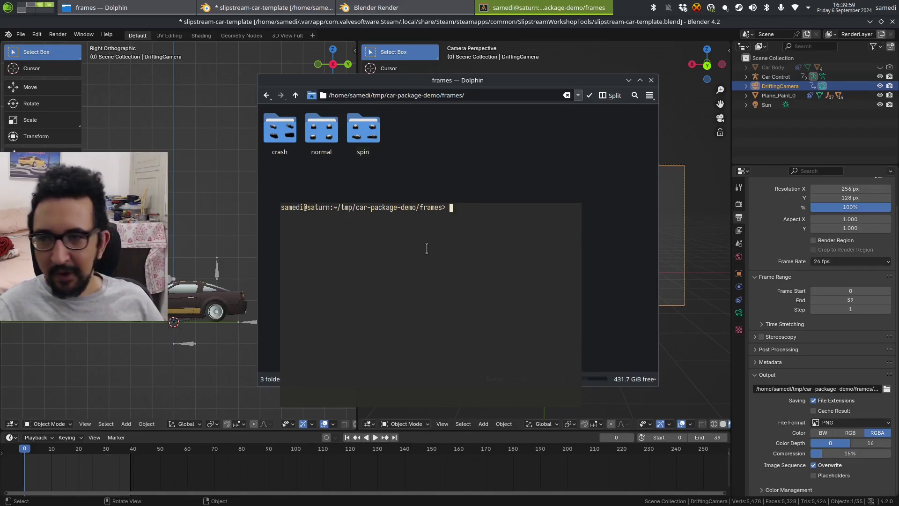
{"action": "type", "text": "atlas "}
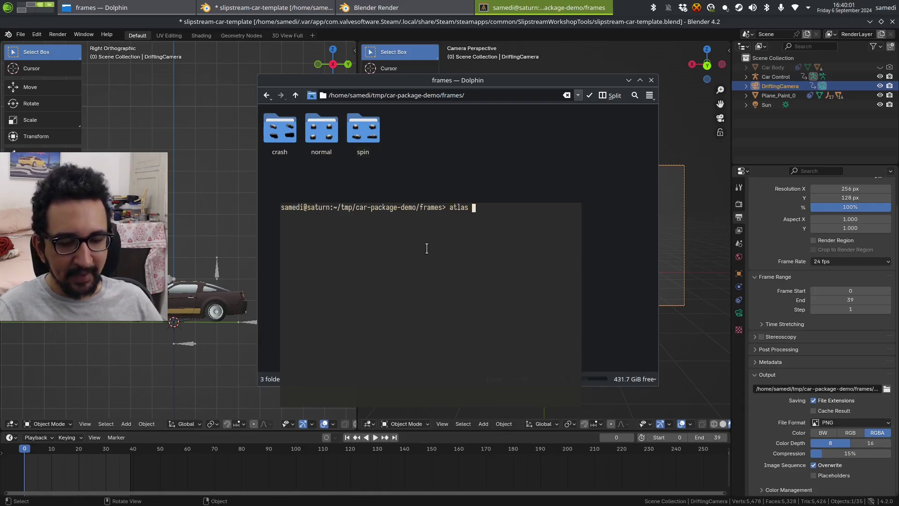
{"action": "type", "text": "arrange 4x4"}
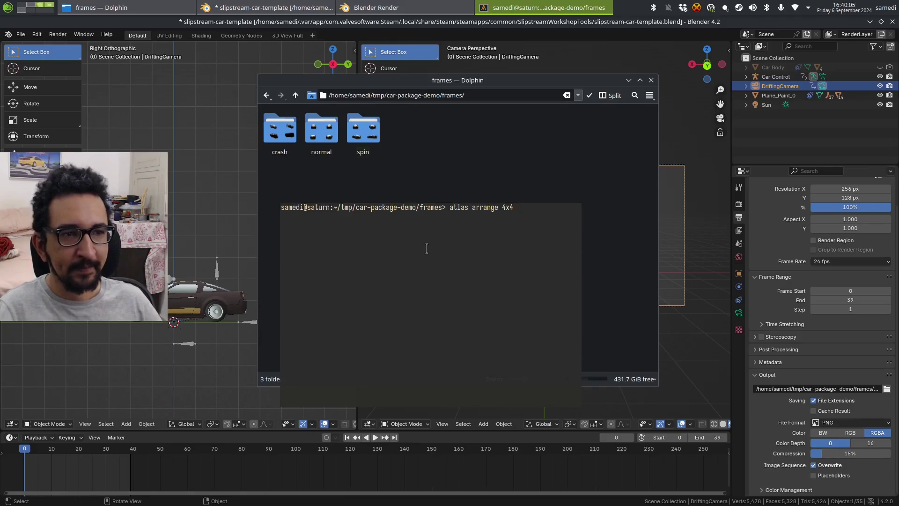
{"action": "type", "text": " normal/"}
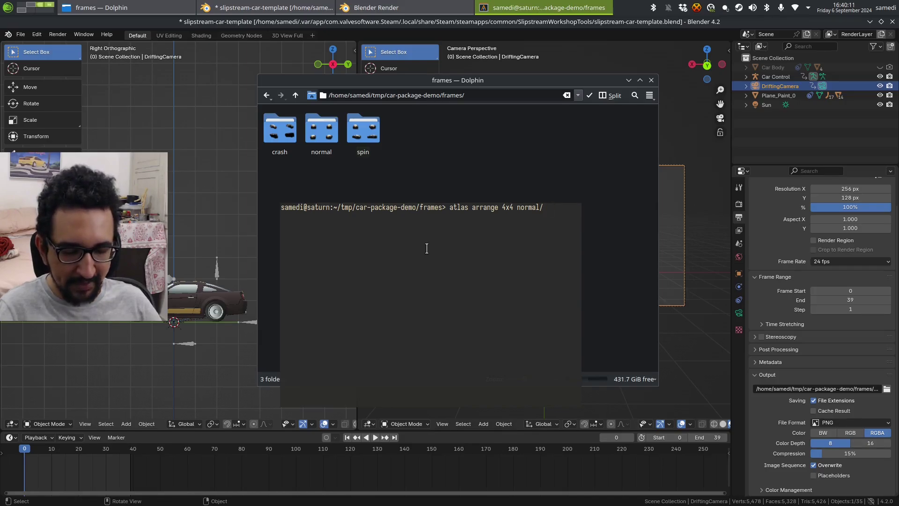
{"action": "type", "text": "mustang"}
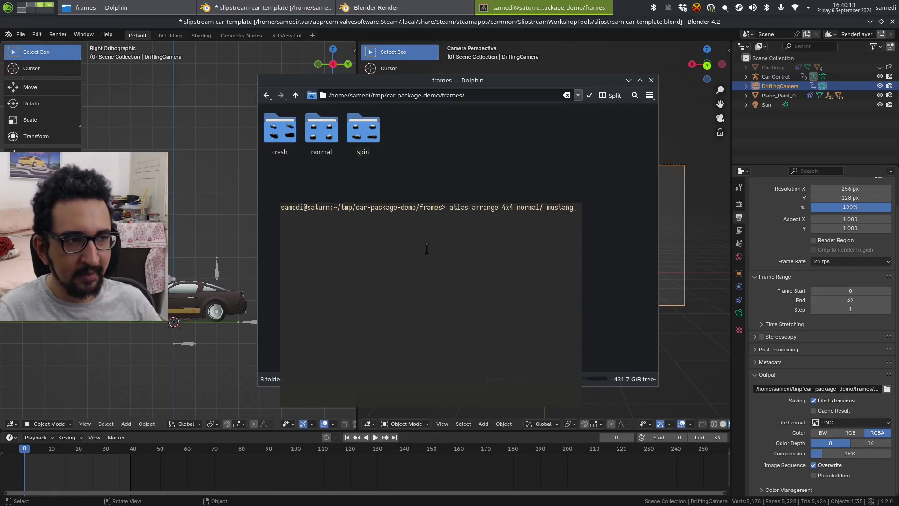
{"action": "type", "text": "_normal"}
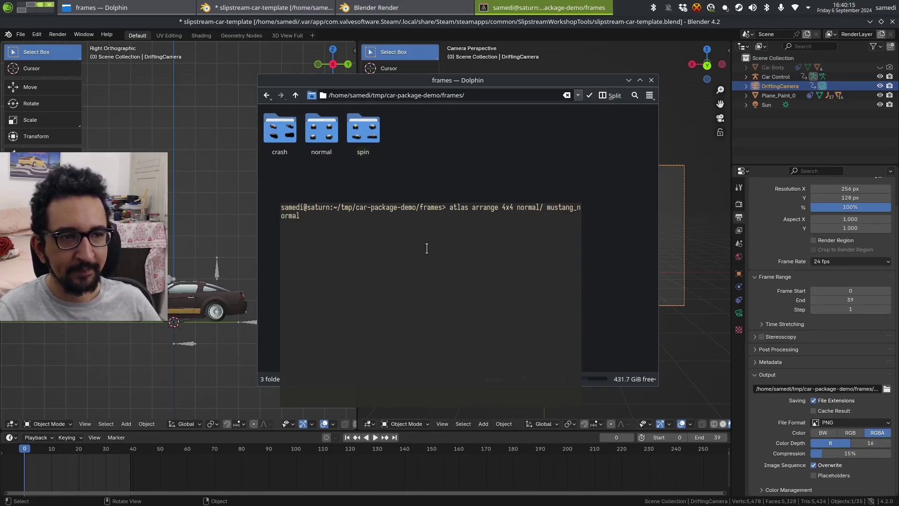
{"action": "key", "text": "Return"}
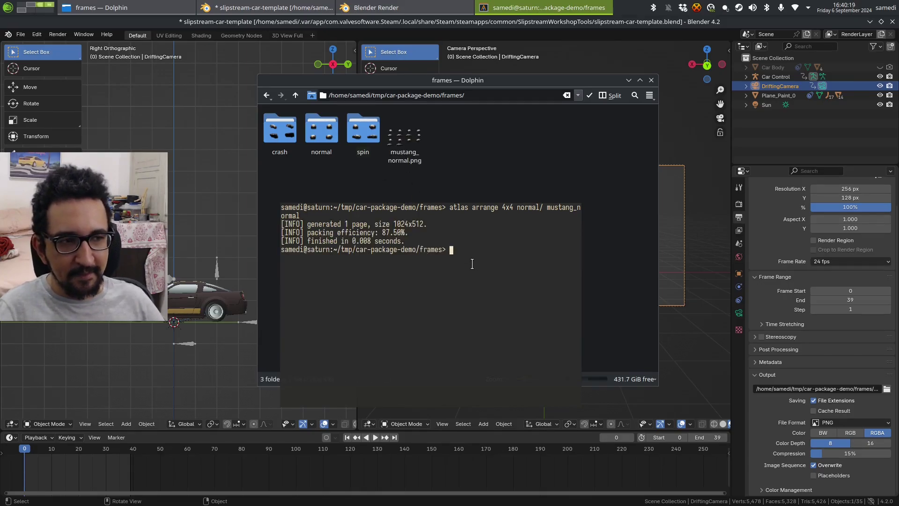
{"action": "double_click", "coordinate": [407, 147]}
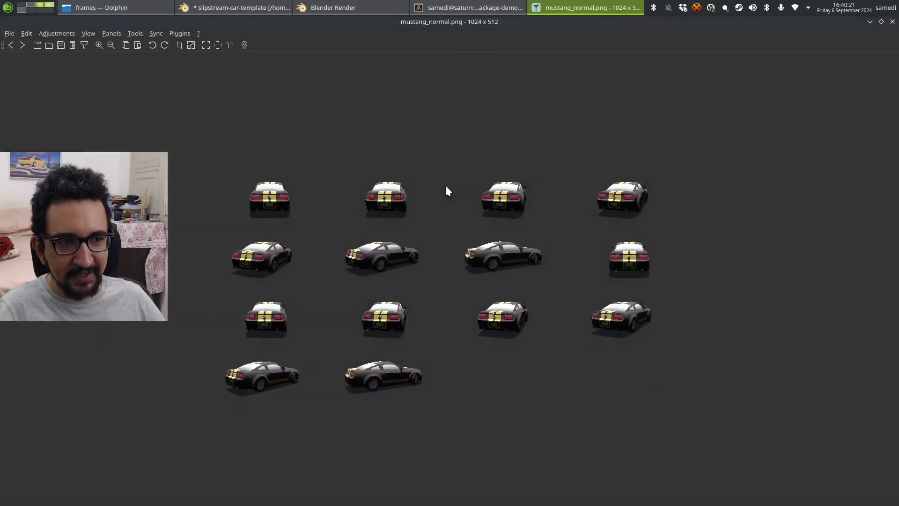
{"action": "left_click", "coordinate": [892, 21]}
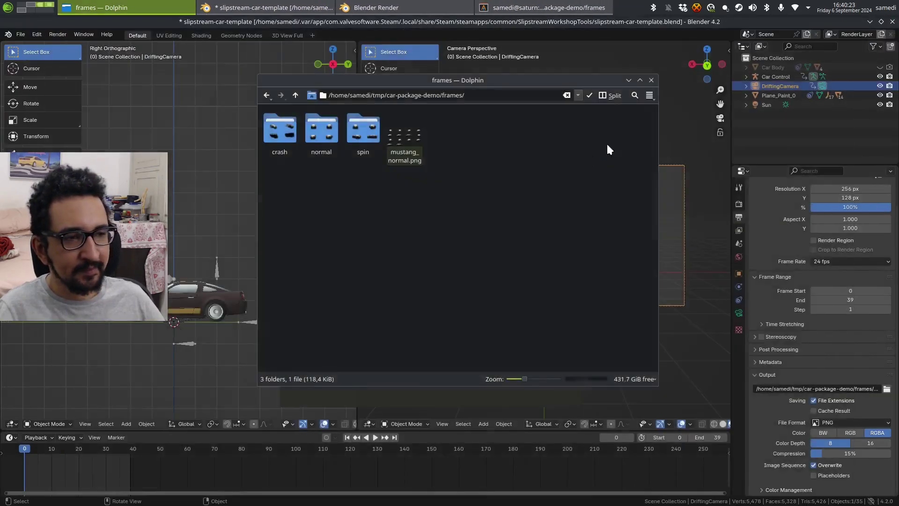
Pack the crash frames into a 4x3 sprite sheet by running "atlas arrange 4x3 crash/ mustang_crash" in the terminal
{"action": "key", "text": "F12"}
{"action": "type", "text": "a"}
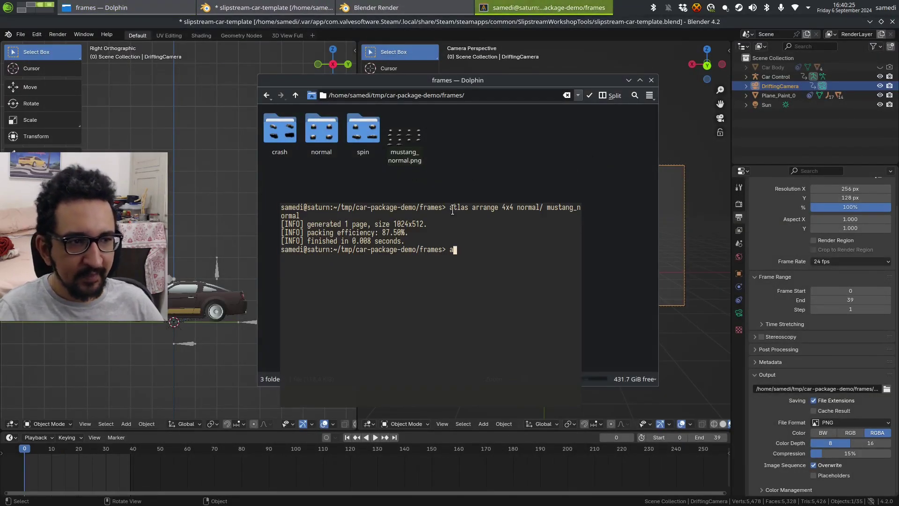
{"action": "type", "text": "tlas arra"}
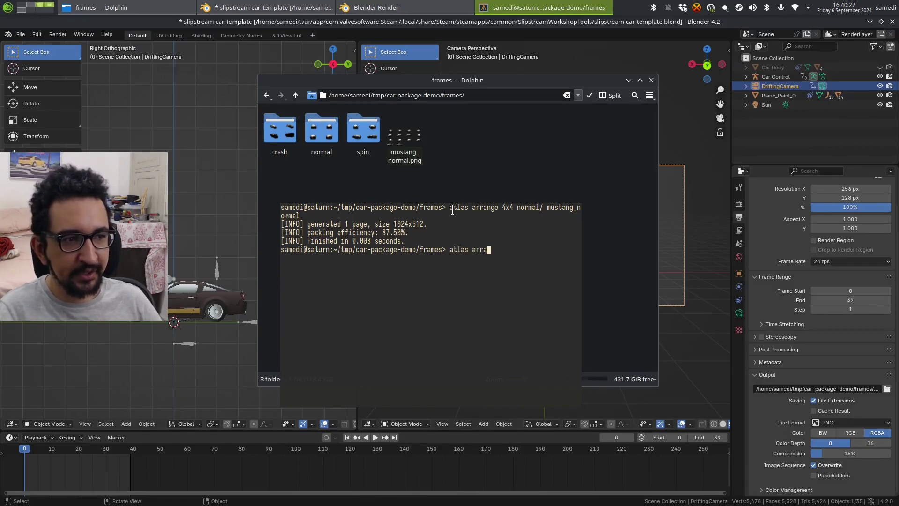
{"action": "type", "text": "nge 4x3 "}
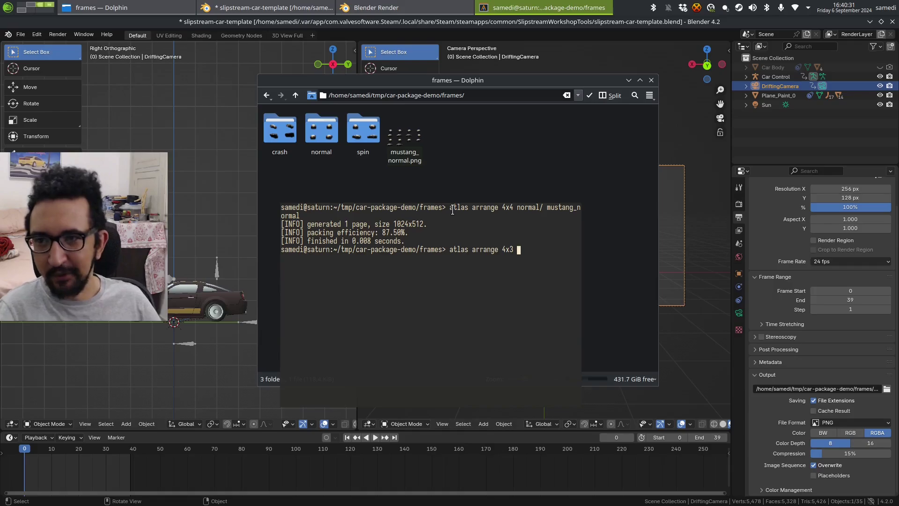
{"action": "type", "text": "c"}
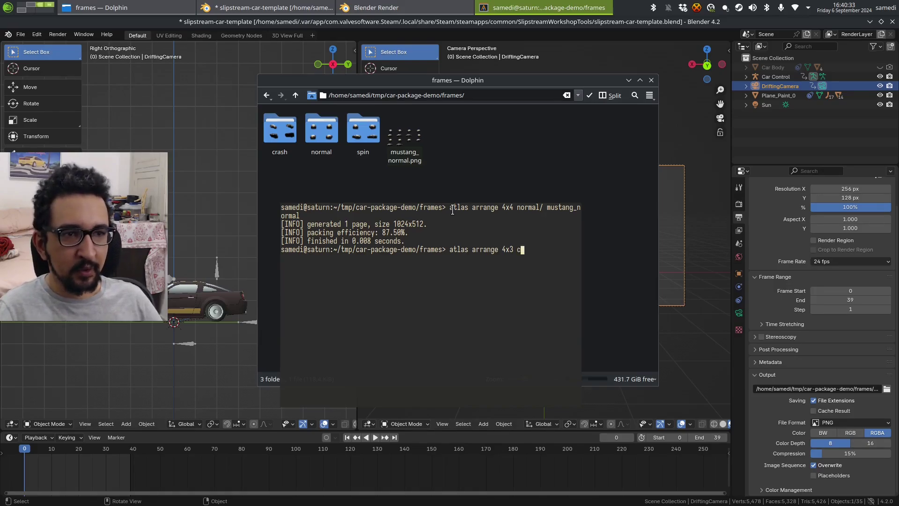
{"action": "type", "text": "rash/ musta"}
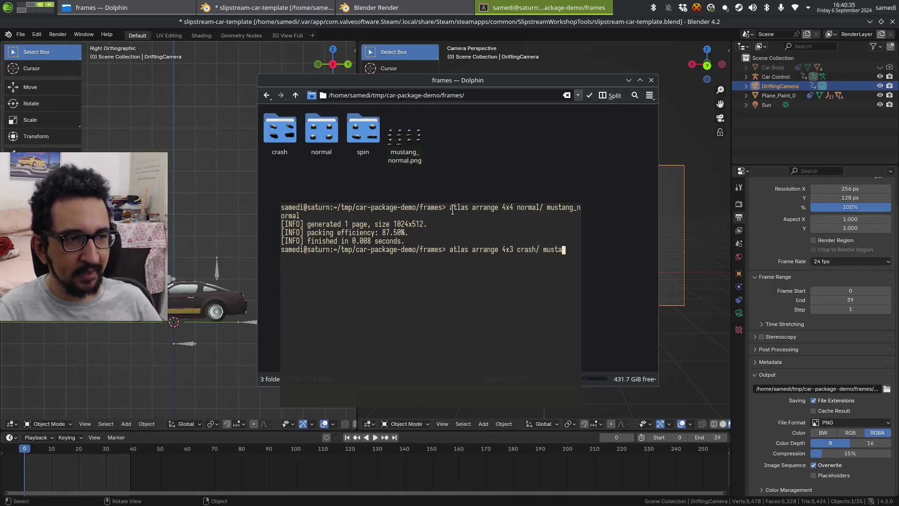
{"action": "type", "text": "ng_crash"}
{"action": "key", "text": "Return"}
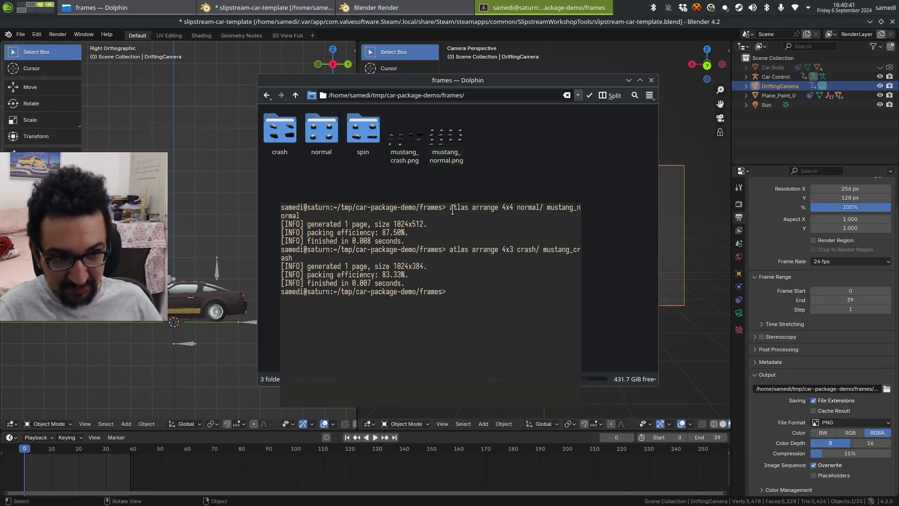
Pack the spin frames into a 4x4 sprite sheet by running "atlas arrange 4x4 spin/ mustang_spin"
{"action": "type", "text": "atlas "}
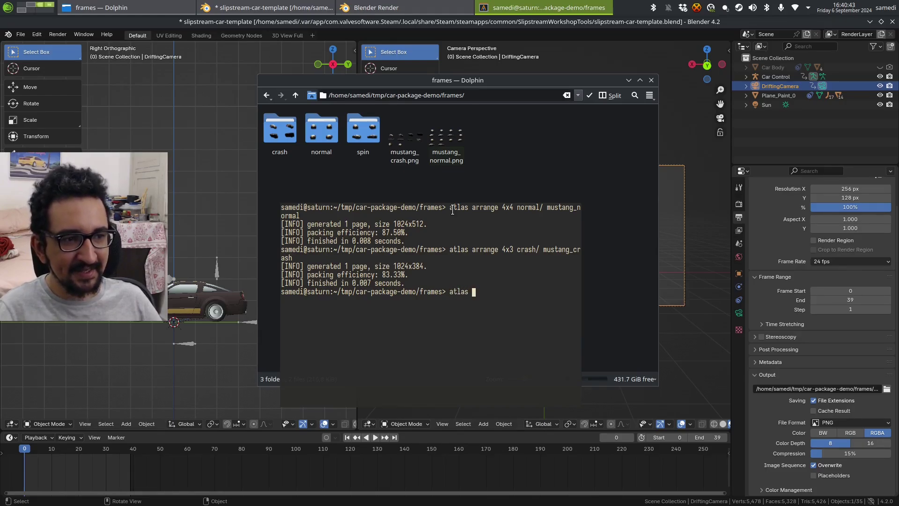
{"action": "type", "text": "arrange"}
{"action": "key", "text": "BackSpace"}
{"action": "key", "text": "BackSpace"}
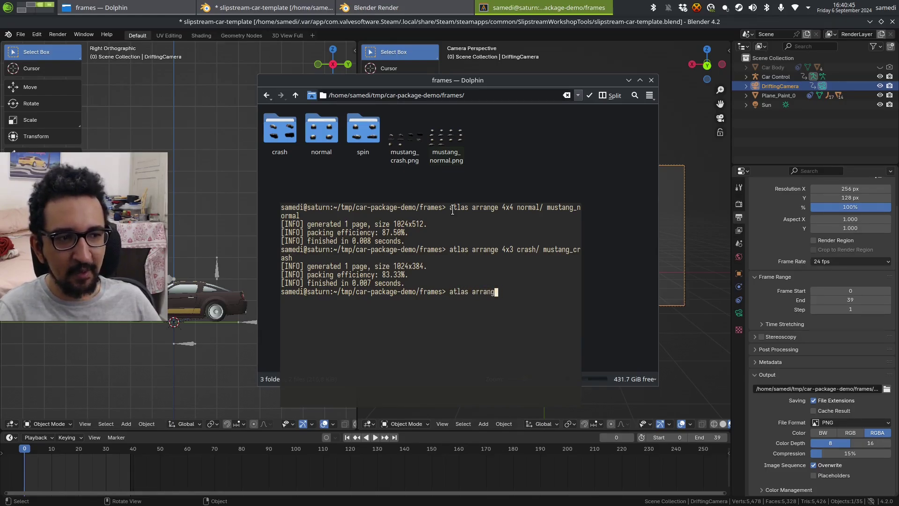
{"action": "key", "text": "BackSpace"}
{"action": "key", "text": "BackSpace"}
{"action": "key", "text": "BackSpace"}
{"action": "key", "text": "BackSpace"}
{"action": "key", "text": "BackSpace"}
{"action": "type", "text": "arr"}
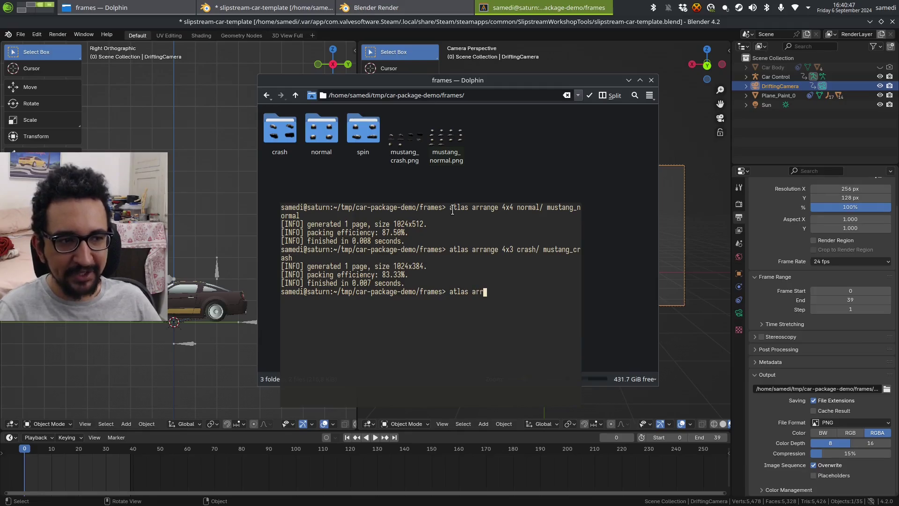
{"action": "type", "text": "ange"}
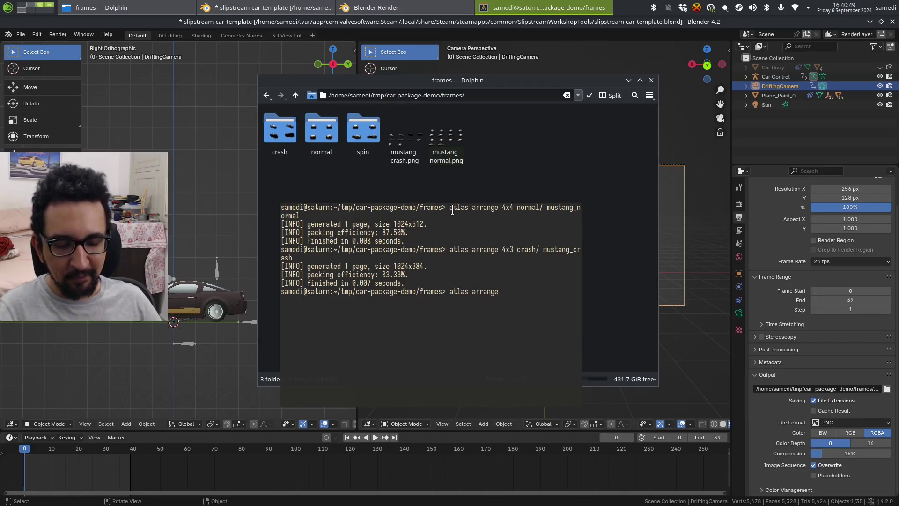
{"action": "type", "text": " 4x4"}
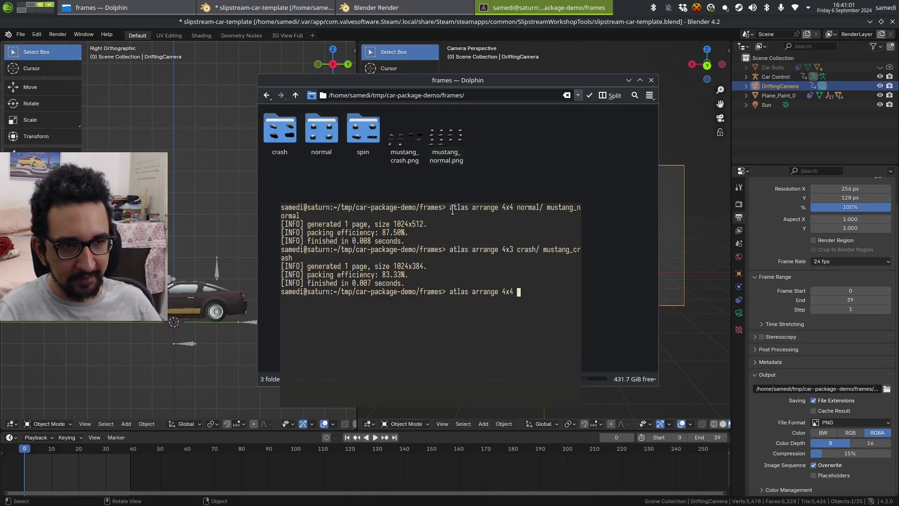
{"action": "type", "text": "spin/ m"}
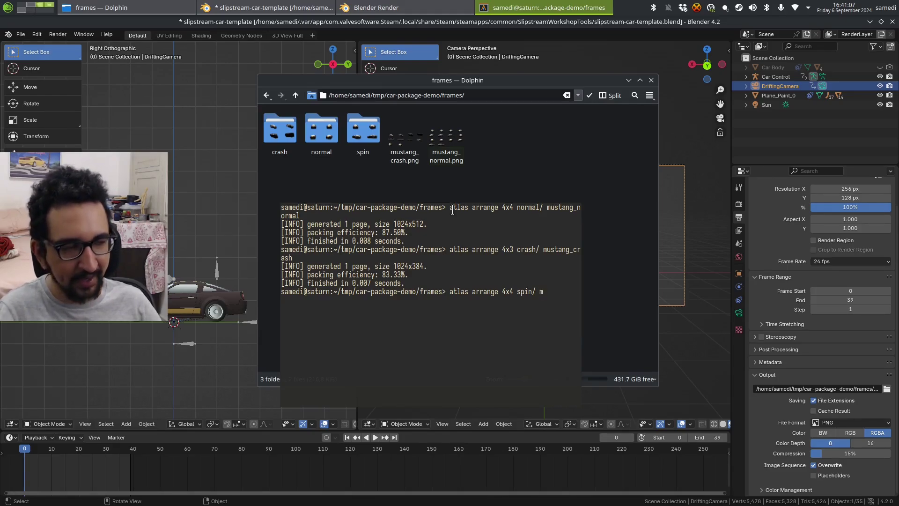
{"action": "type", "text": "ang_spin"}
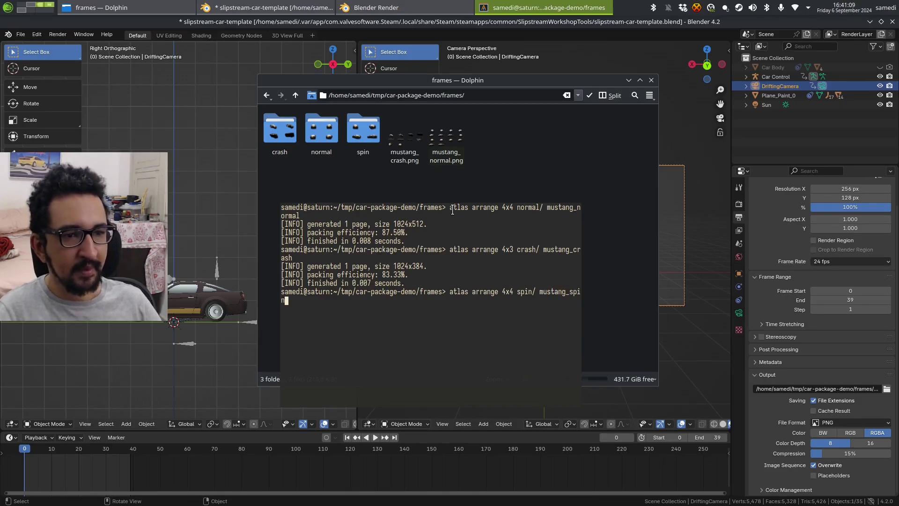
{"action": "key", "text": "Return"}
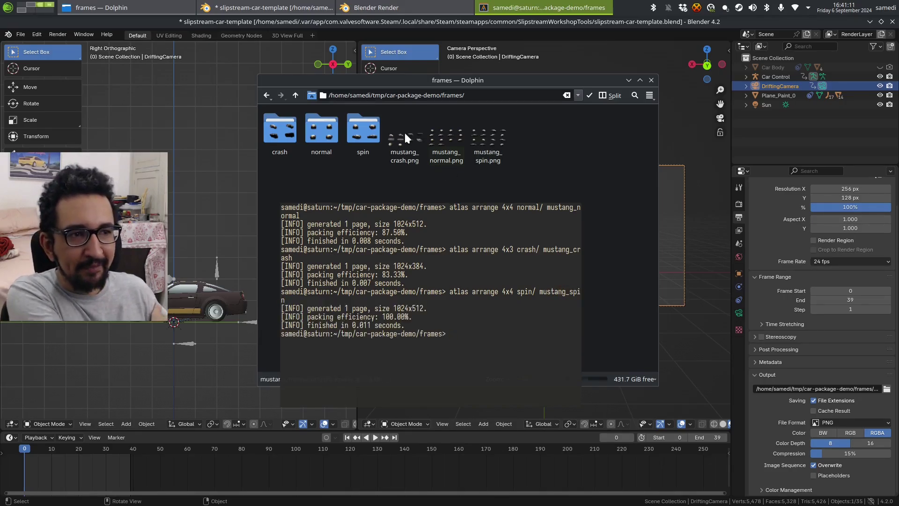
Look through the crash, normal and spin sprite sheets in the image viewer, then close it
{"action": "double_click", "coordinate": [402, 134]}
{"action": "key", "text": "Right"}
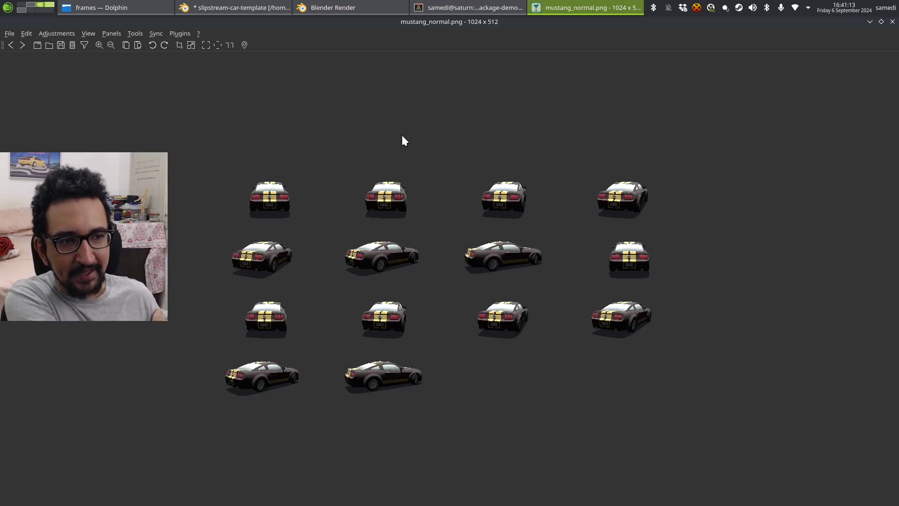
{"action": "key", "text": "Right"}
{"action": "key", "text": "Left"}
{"action": "key", "text": "Left"}
{"action": "key", "text": "Right"}
{"action": "key", "text": "Right"}
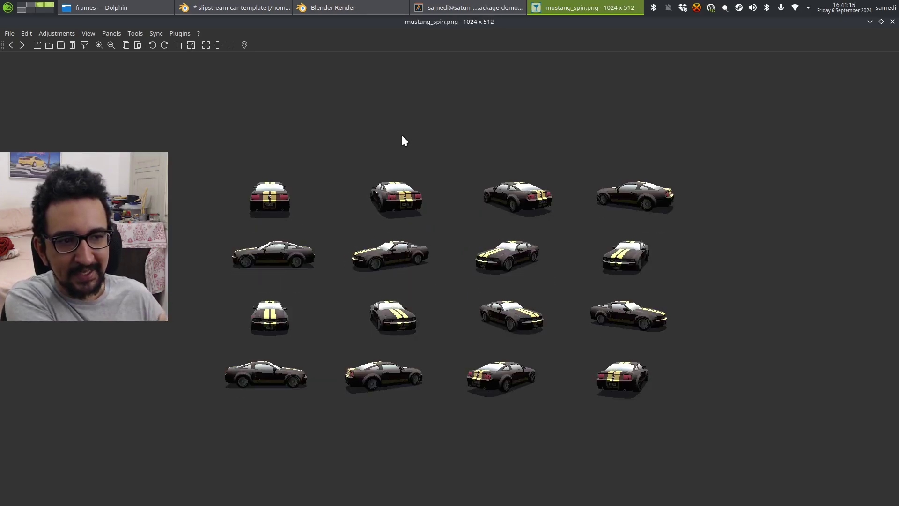
{"action": "left_click", "coordinate": [892, 22]}
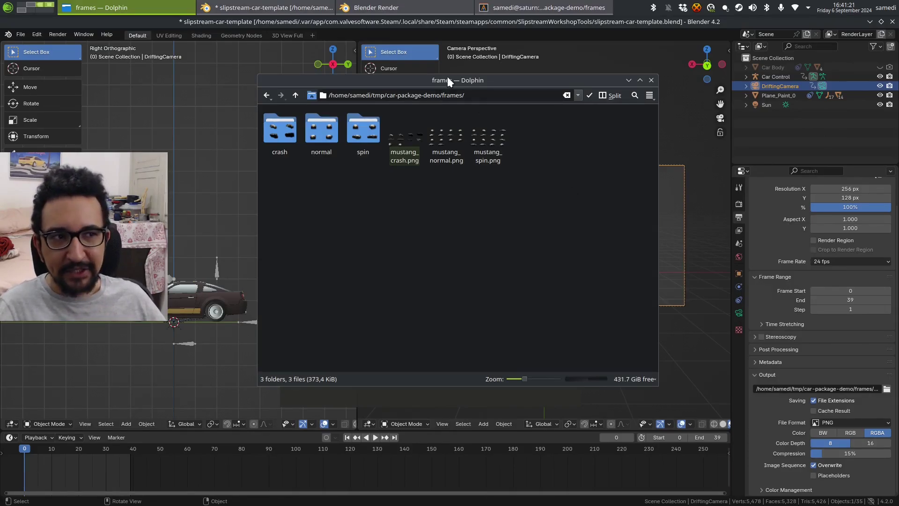
Place the frames window and the Slipstream configuration folder window side by side and open the content folder inside Slipstream
{"action": "left_click_drag", "start_coordinate": [459, 78], "coordinate": [300, 97]}
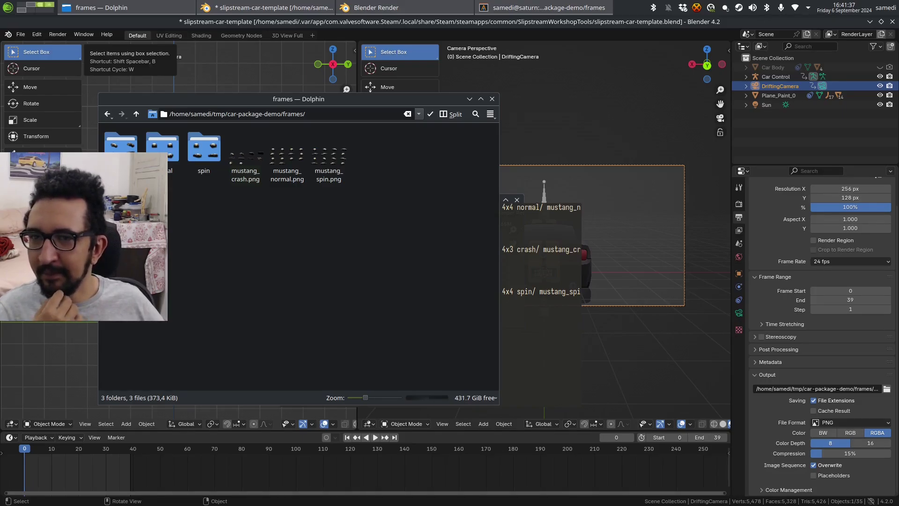
{"action": "left_click_drag", "start_coordinate": [508, 141], "coordinate": [427, 120]}
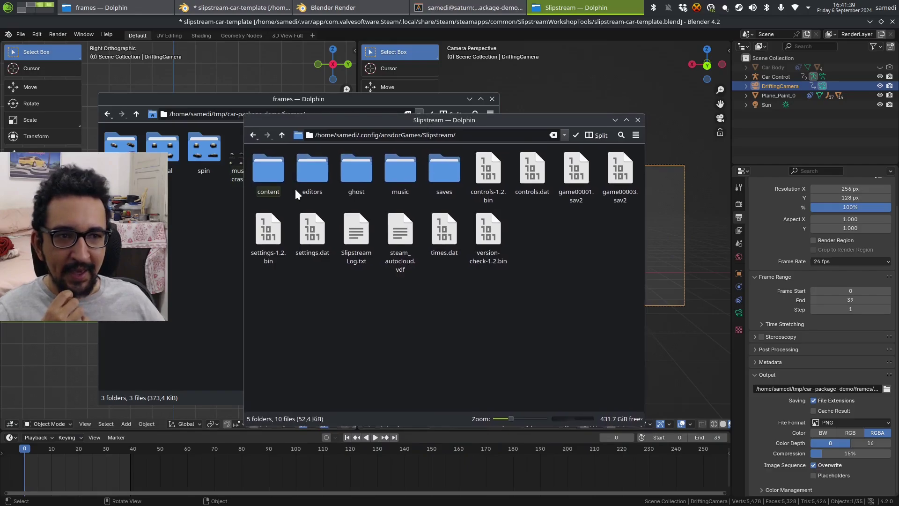
{"action": "double_click", "coordinate": [271, 169]}
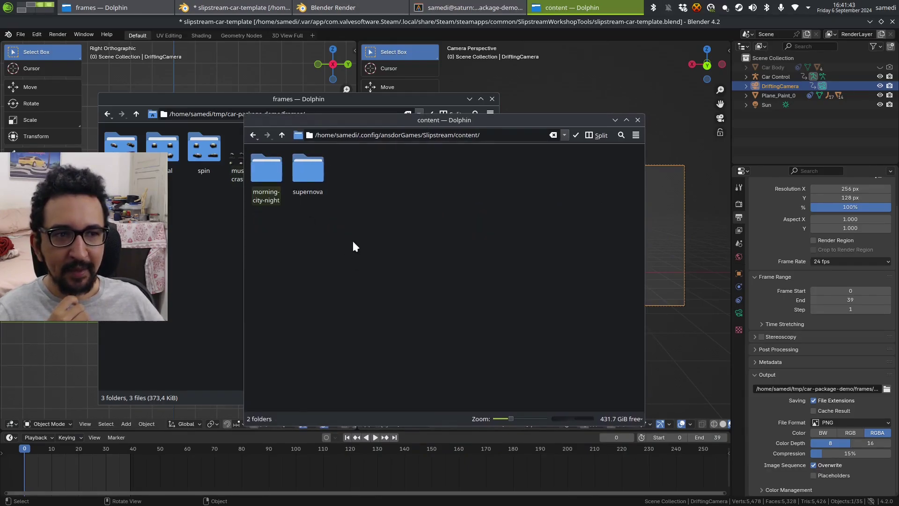
Create a folder named mustang in the Slipstream content folder and open it
{"action": "right_click", "coordinate": [342, 209]}
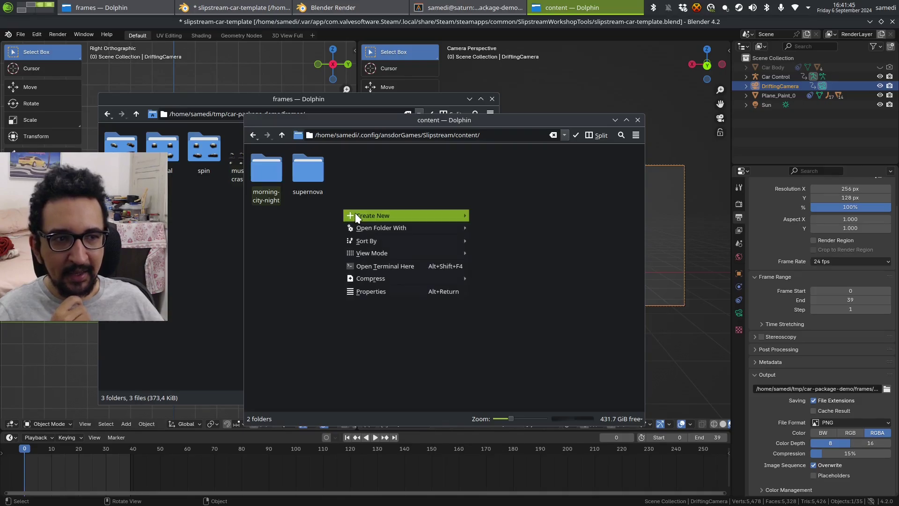
{"action": "left_click", "coordinate": [475, 210]}
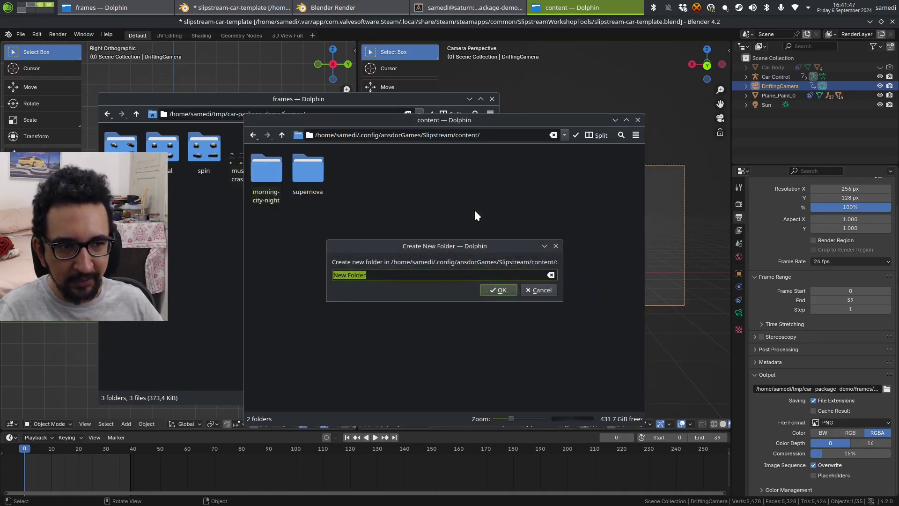
{"action": "type", "text": "mustang"}
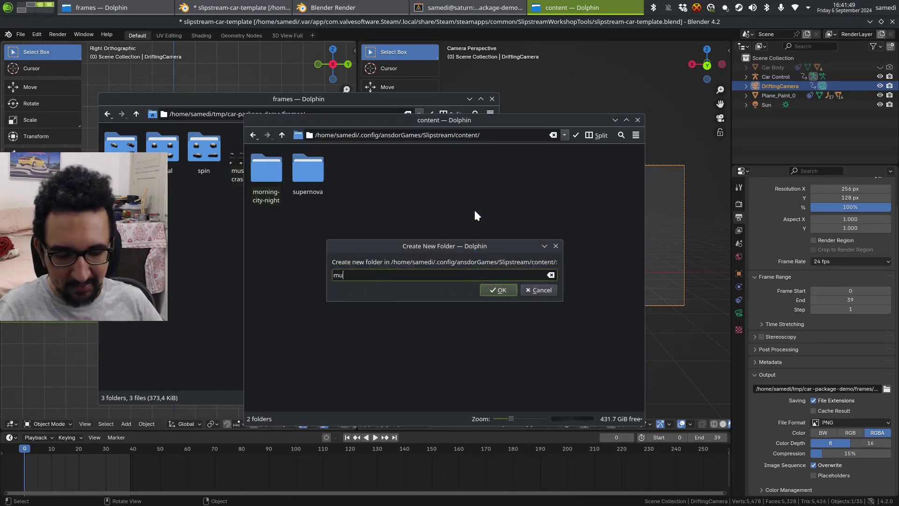
{"action": "key", "text": "Return"}
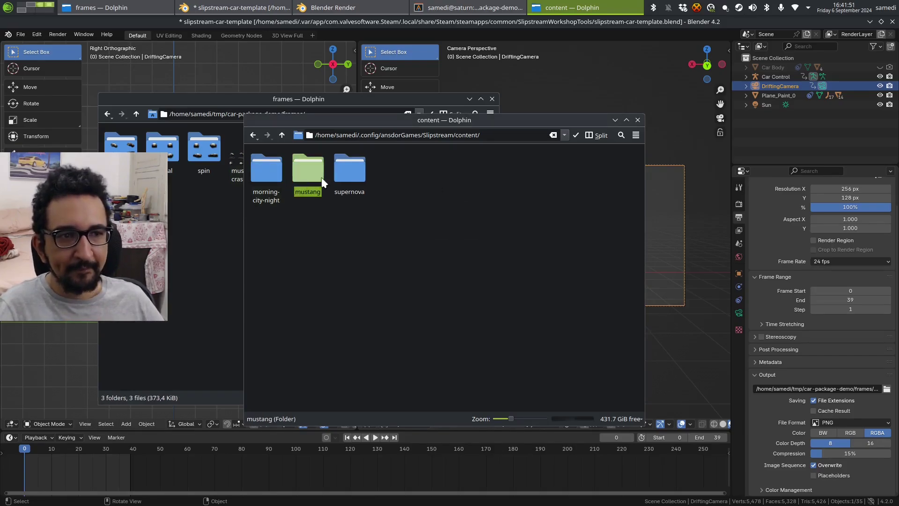
{"action": "double_click", "coordinate": [309, 169]}
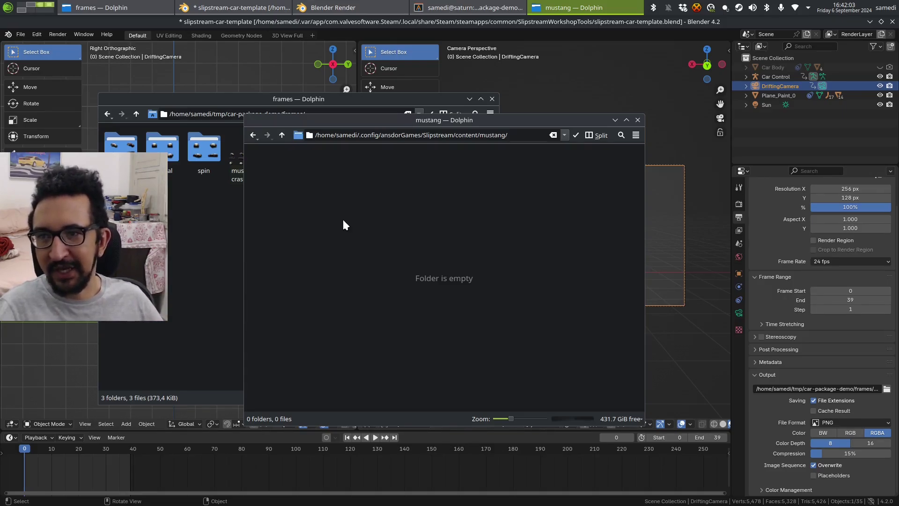
Create a text file named info.json in the mustang folder
{"action": "right_click", "coordinate": [318, 183]}
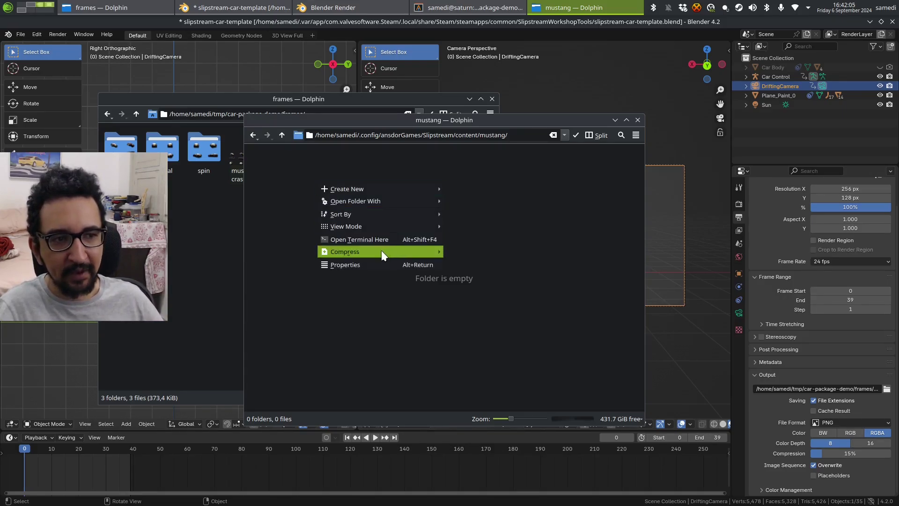
{"action": "mouse_move", "coordinate": [395, 188]}
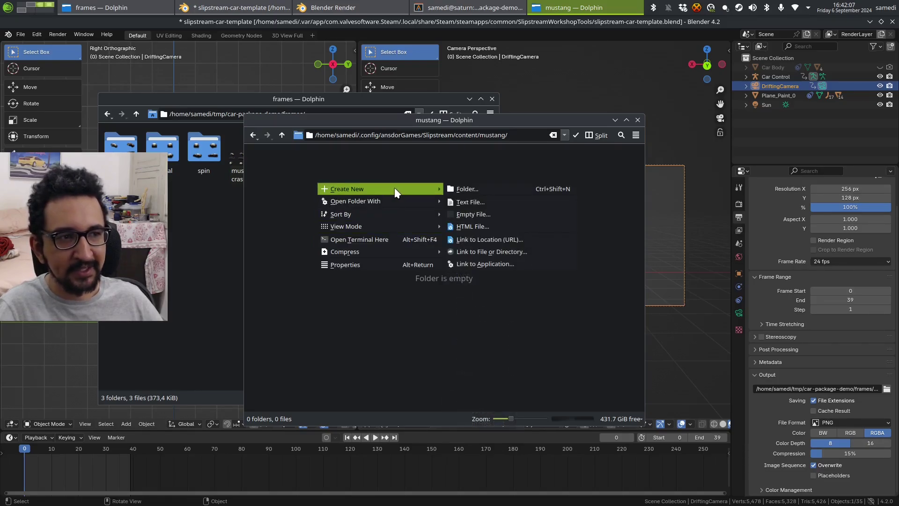
{"action": "left_click", "coordinate": [467, 202]}
{"action": "type", "text": "info"}
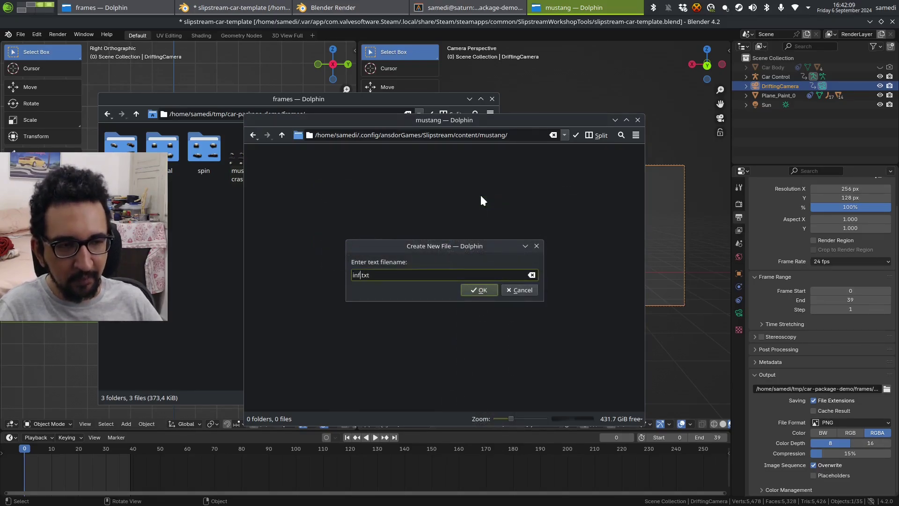
{"action": "type", "text": ".json"}
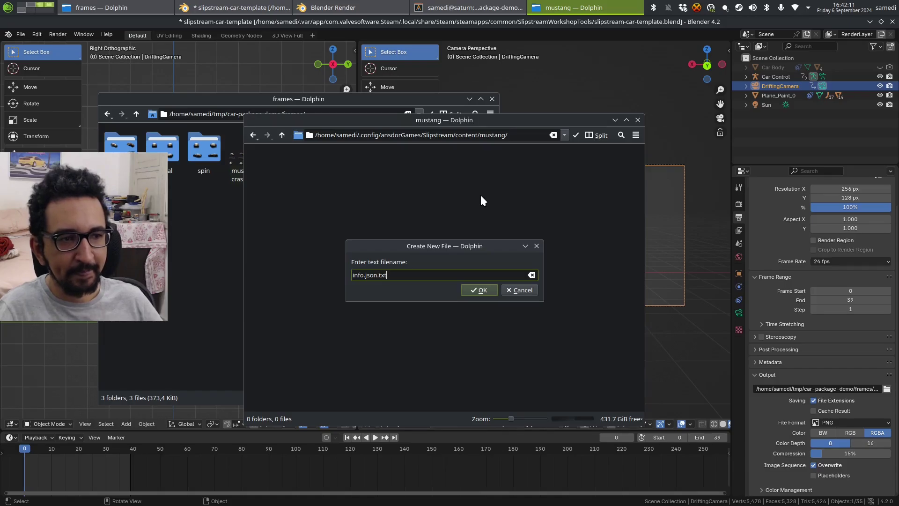
{"action": "key", "text": "BackSpace"}
{"action": "key", "text": "BackSpace"}
{"action": "key", "text": "BackSpace"}
{"action": "key", "text": "BackSpace"}
{"action": "key", "text": "Return"}
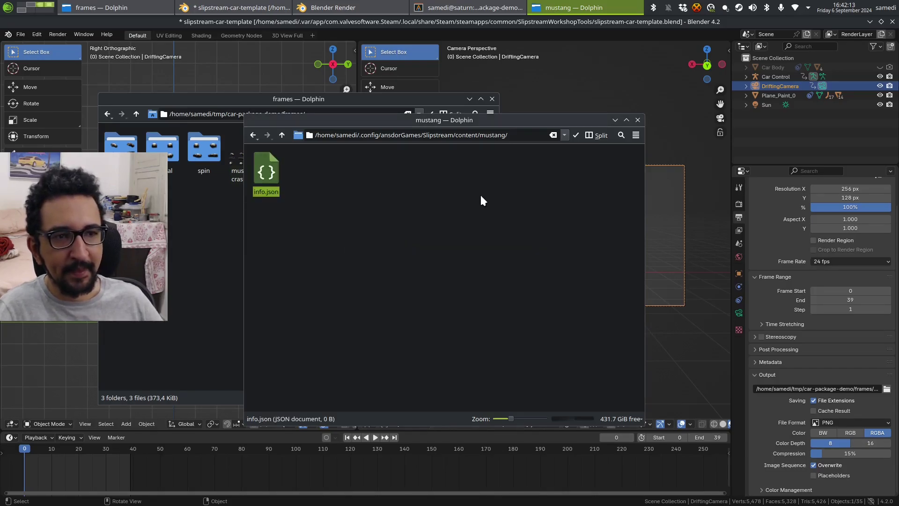
Open info.json in the text editor, write a JSON object with "Cars": "cars.json", and save the file
{"action": "double_click", "coordinate": [271, 175]}
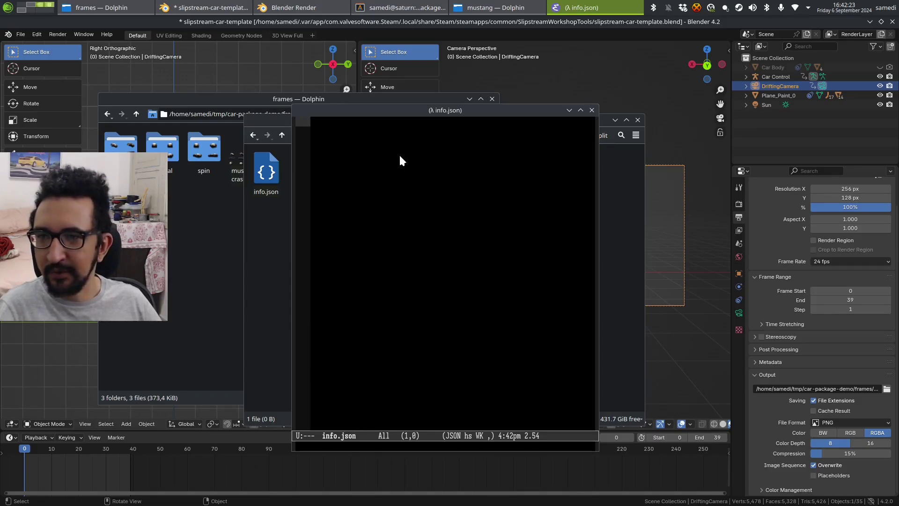
{"action": "type", "text": "{"}
{"action": "key", "text": "Return"}
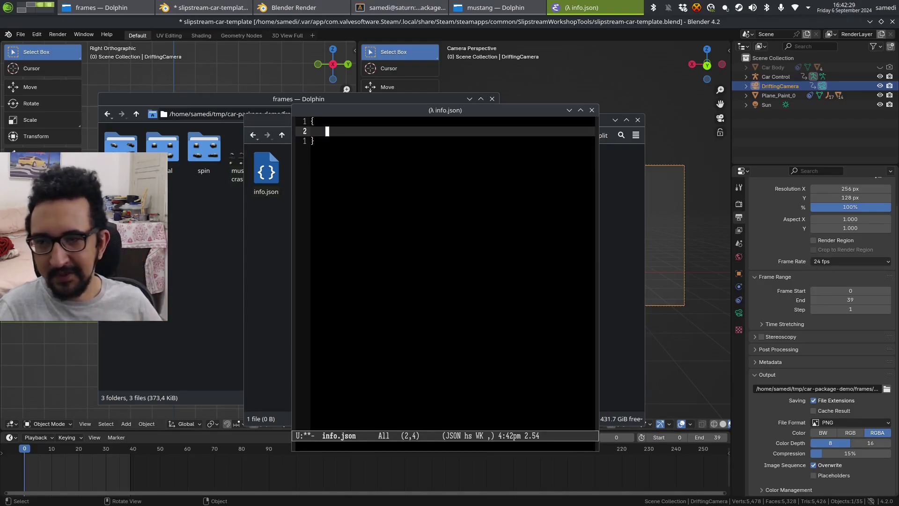
{"action": "type", "text": "\"Cars\""}
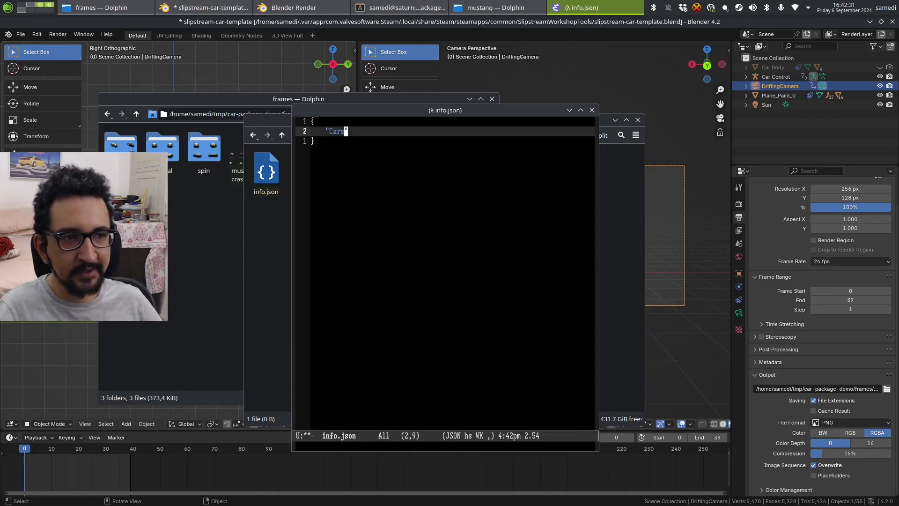
{"action": "type", "text": ": \"cars.jso"}
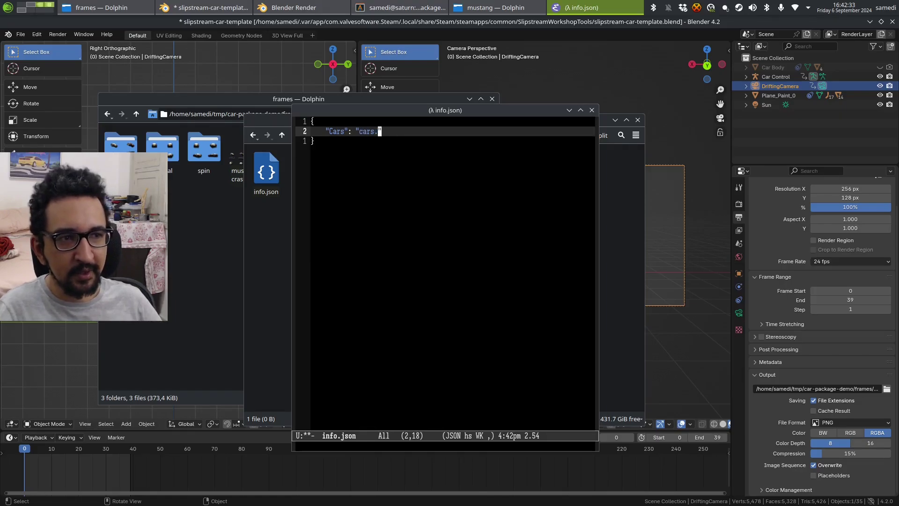
{"action": "type", "text": "n"}
{"action": "key", "text": "ctrl+x"}
{"action": "key", "text": "ctrl+s"}
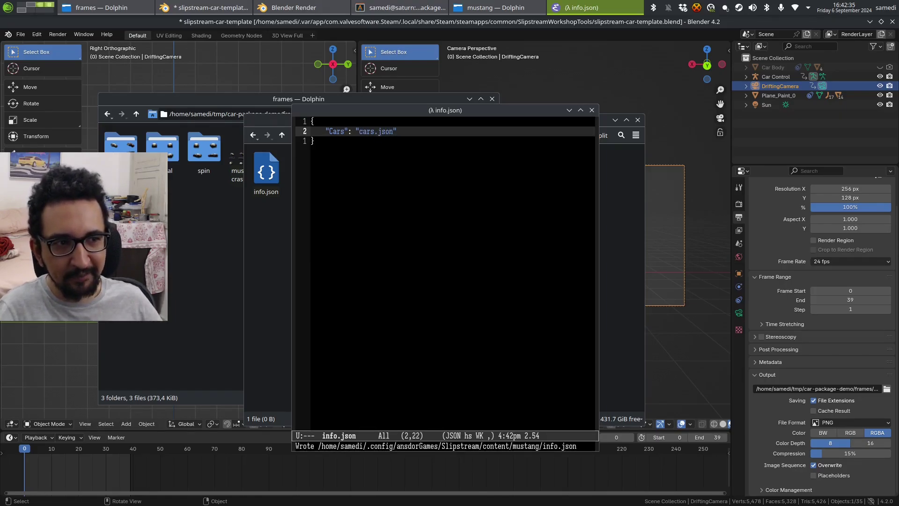
Return to the mustang folder in the file manager and create a text file named cars.json beside info.json
{"action": "left_click", "coordinate": [597, 190]}
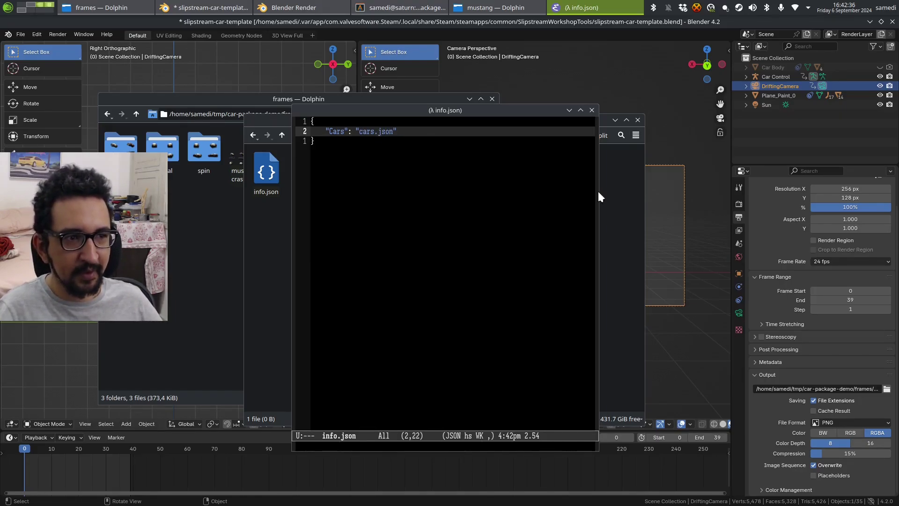
{"action": "left_click", "coordinate": [282, 227]}
{"action": "right_click", "coordinate": [338, 195]}
{"action": "mouse_move", "coordinate": [389, 227]}
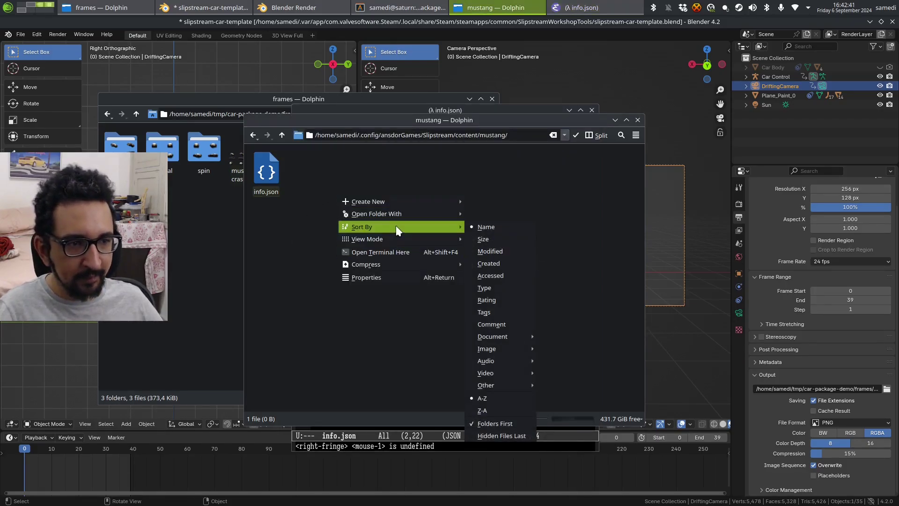
{"action": "mouse_move", "coordinate": [399, 201]}
{"action": "left_click", "coordinate": [487, 214]}
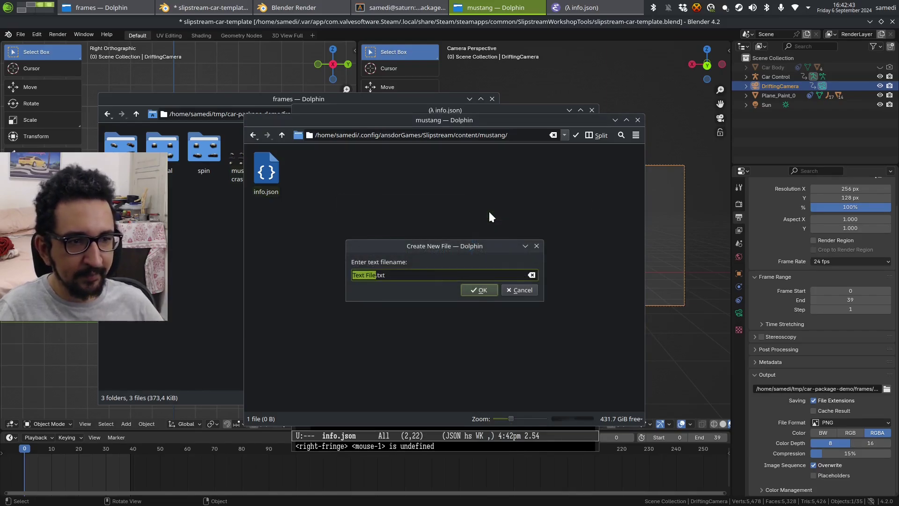
{"action": "type", "text": "cars.json"}
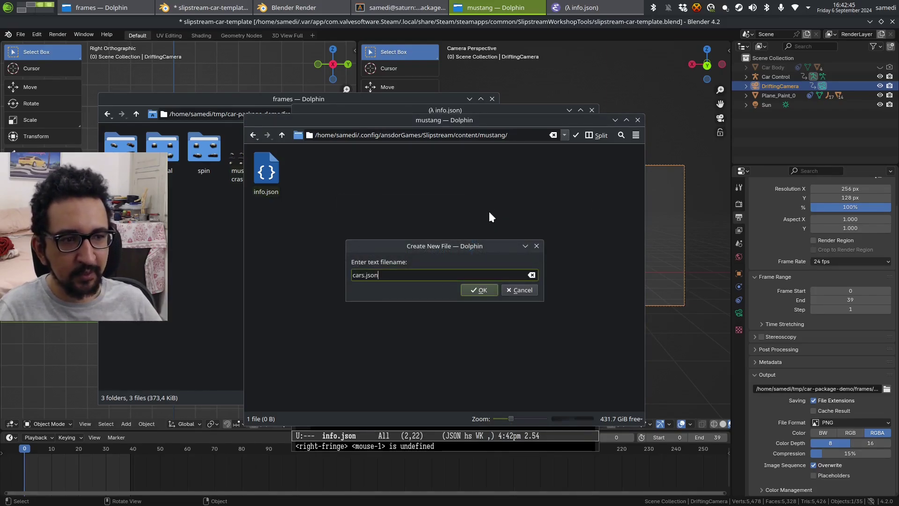
{"action": "key", "text": "Return"}
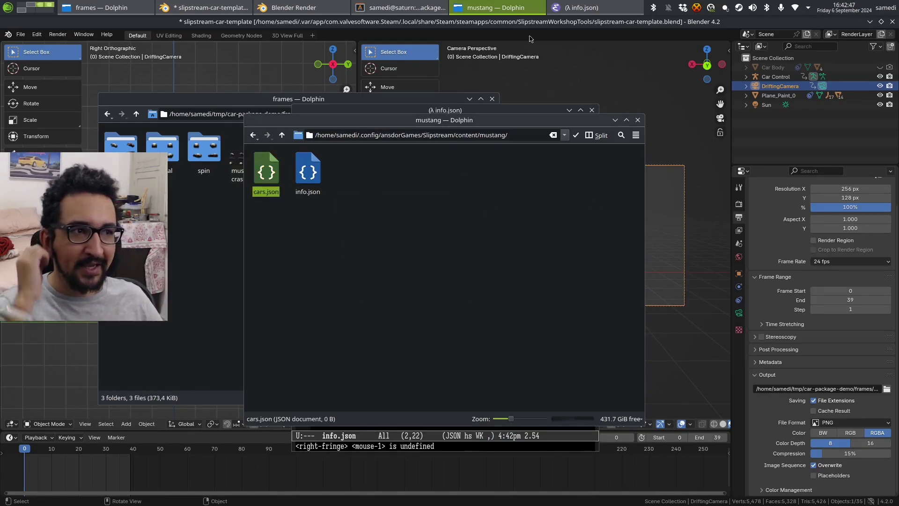
Switch back to the text editor and open cars.json from the mustang folder
{"action": "left_click", "coordinate": [553, 7]}
{"action": "left_click", "coordinate": [404, 169]}
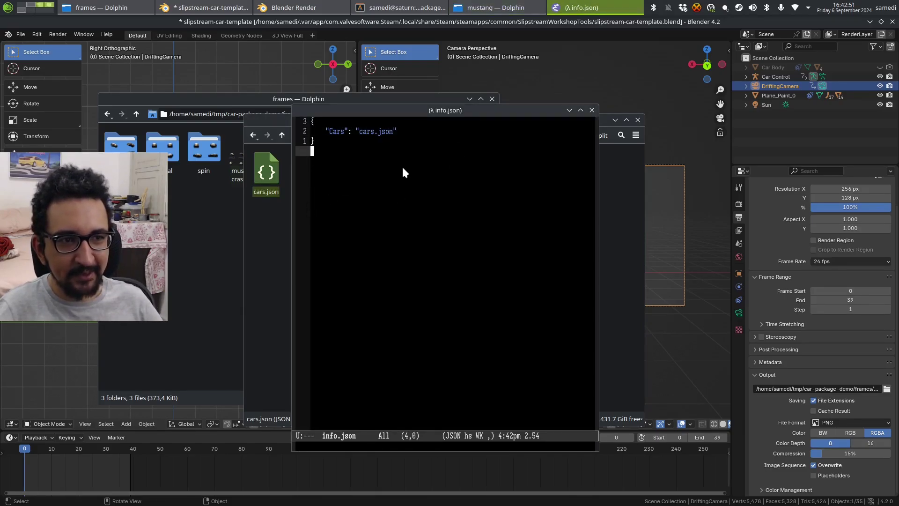
{"action": "key", "text": "ctrl+x"}
{"action": "key", "text": "ctrl+f"}
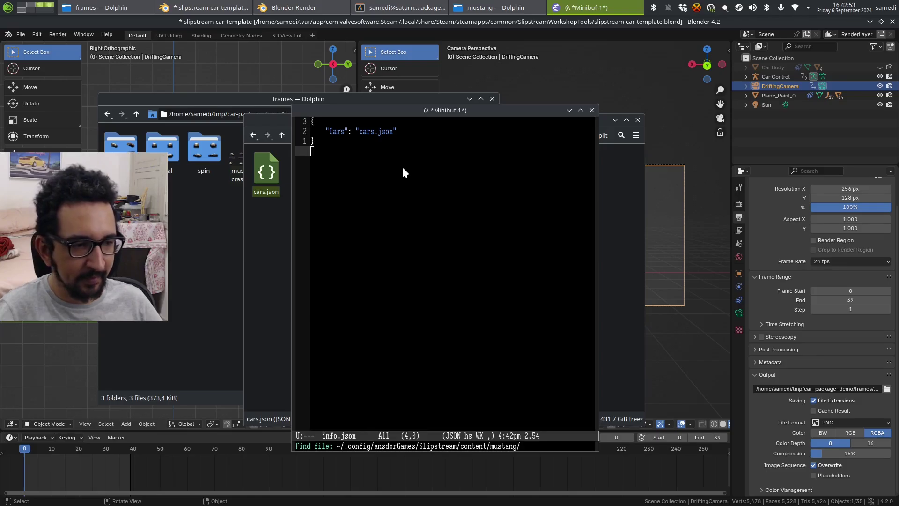
{"action": "type", "text": "cars.json"}
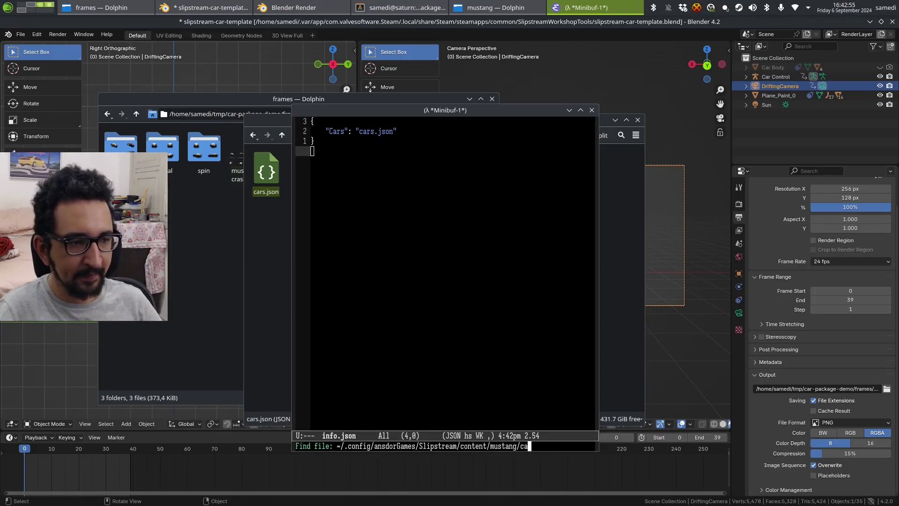
{"action": "key", "text": "Return"}
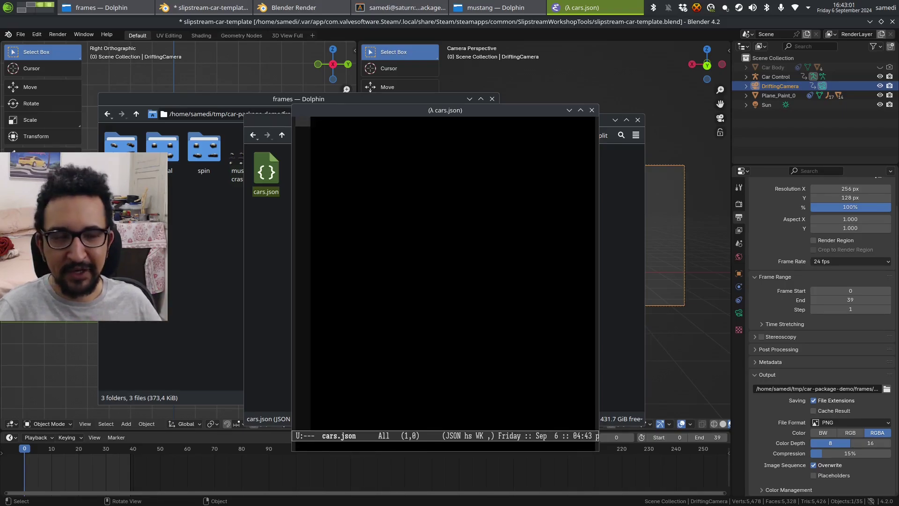
Widen the cars.json editor window and move it clear of the frames folders
{"action": "left_click_drag", "start_coordinate": [497, 110], "coordinate": [338, 109]}
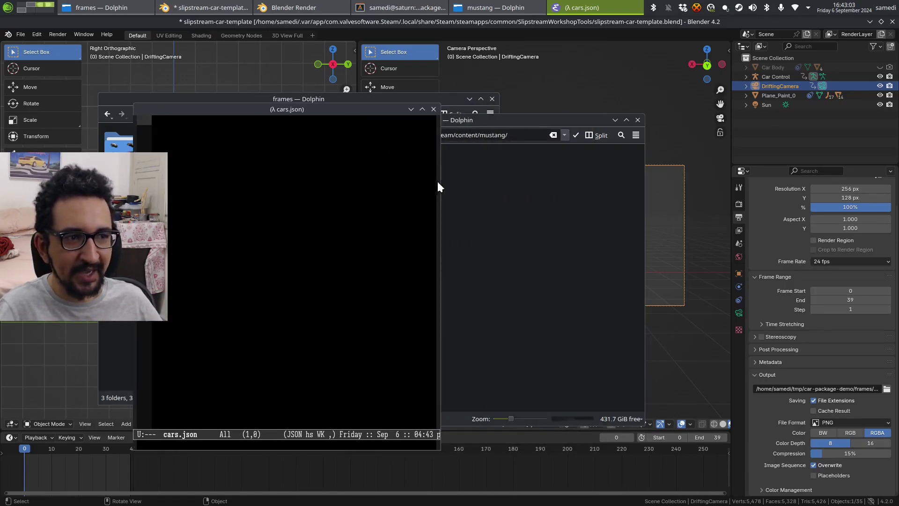
{"action": "left_click_drag", "start_coordinate": [442, 188], "coordinate": [752, 188]}
{"action": "left_click_drag", "start_coordinate": [463, 111], "coordinate": [484, 114]}
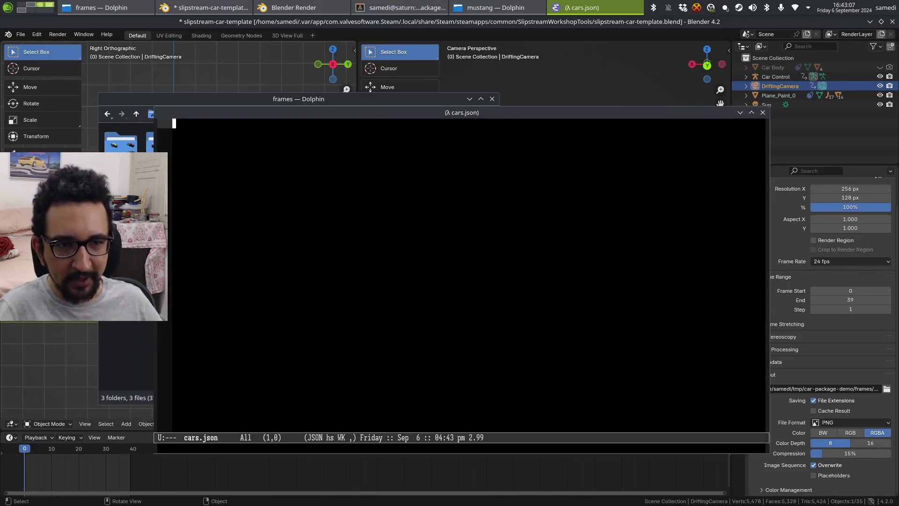
{"action": "left_click_drag", "start_coordinate": [210, 111], "coordinate": [192, 88]}
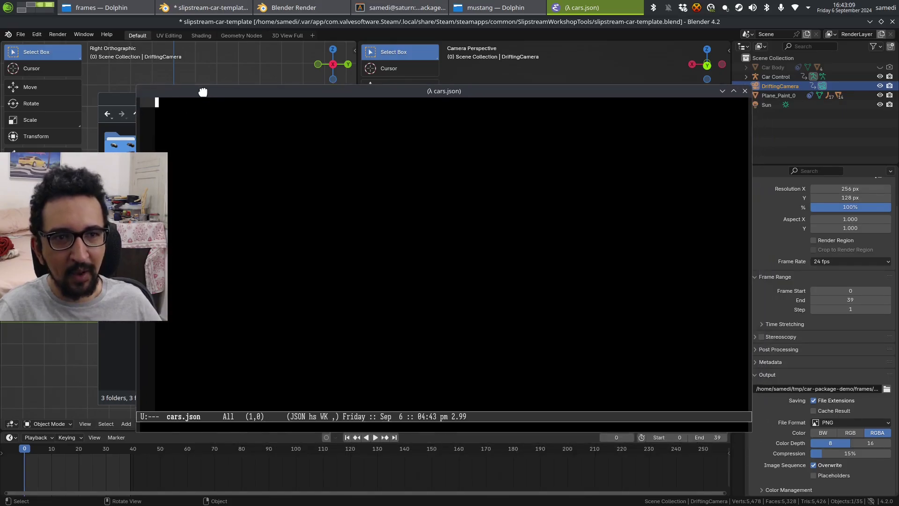
{"action": "left_click_drag", "start_coordinate": [136, 216], "coordinate": [102, 216]}
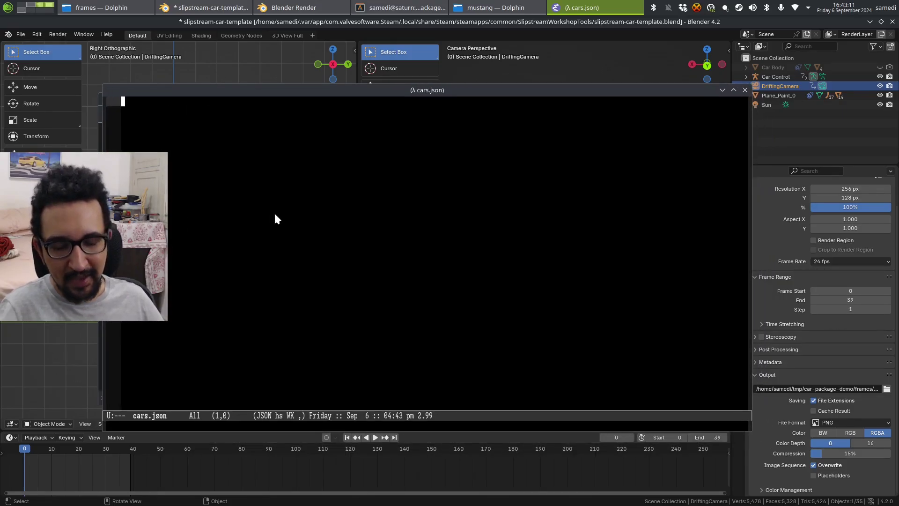
{"action": "left_click_drag", "start_coordinate": [318, 90], "coordinate": [414, 86]}
Split the editor into two side-by-side panes and make the second pane active
{"action": "key", "text": "ctrl+x"}
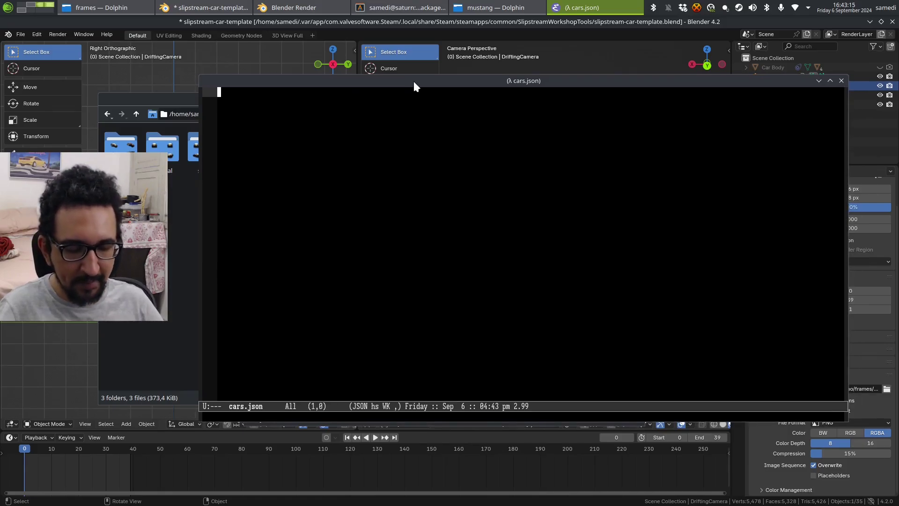
{"action": "key", "text": "ctrl+g"}
{"action": "key", "text": "ctrl+c"}
{"action": "key", "text": "w"}
{"action": "key", "text": "w"}
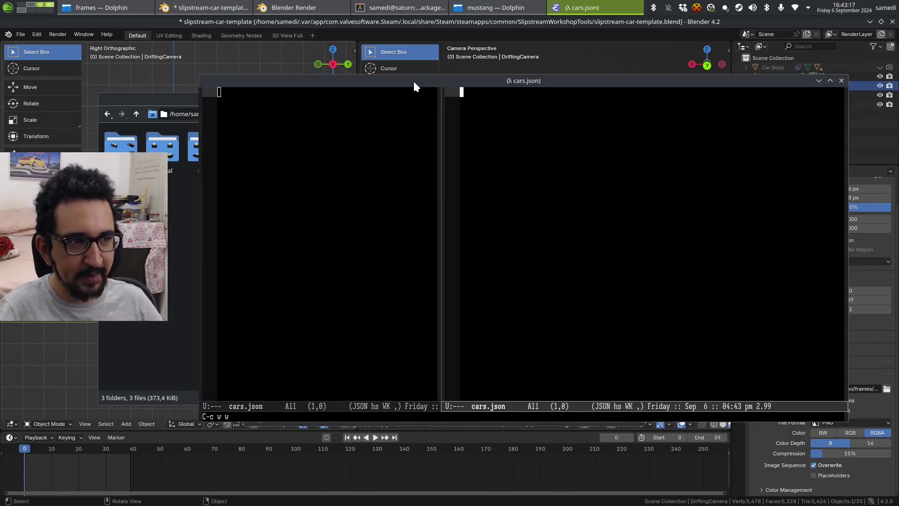
{"action": "key", "text": "ctrl+c"}
{"action": "key", "text": "w"}
{"action": "key", "text": "w"}
{"action": "key", "text": "ctrl+c"}
{"action": "key", "text": "w"}
{"action": "key", "text": "w"}
{"action": "key", "text": "ctrl+c"}
{"action": "key", "text": "w"}
{"action": "key", "text": "w"}
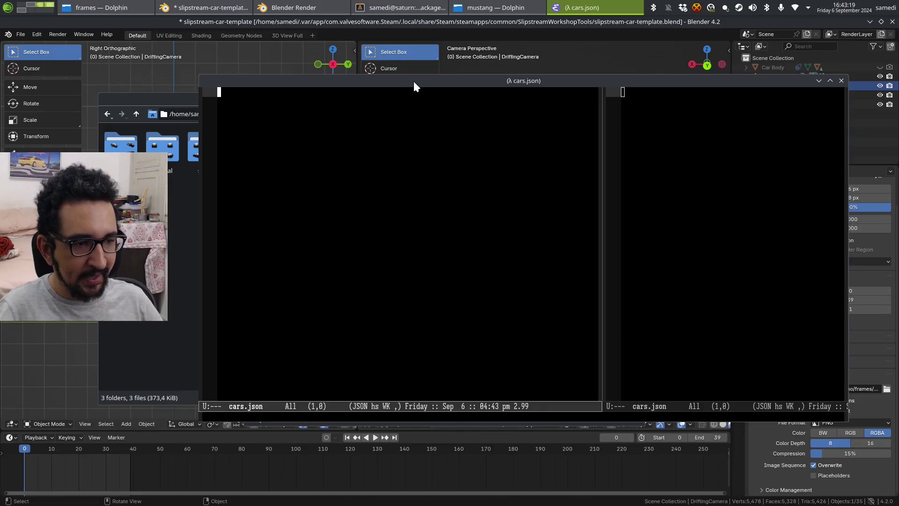
{"action": "key", "text": "ctrl+c"}
{"action": "key", "text": "w"}
{"action": "key", "text": "w"}
Try to locate a reference file in the supernova folder inside Slipstream's content folder for the second pane
{"action": "key", "text": "ctrl+x"}
{"action": "key", "text": "ctrl+f"}
{"action": "key", "text": "BackSpace"}
{"action": "key", "text": "BackSpace"}
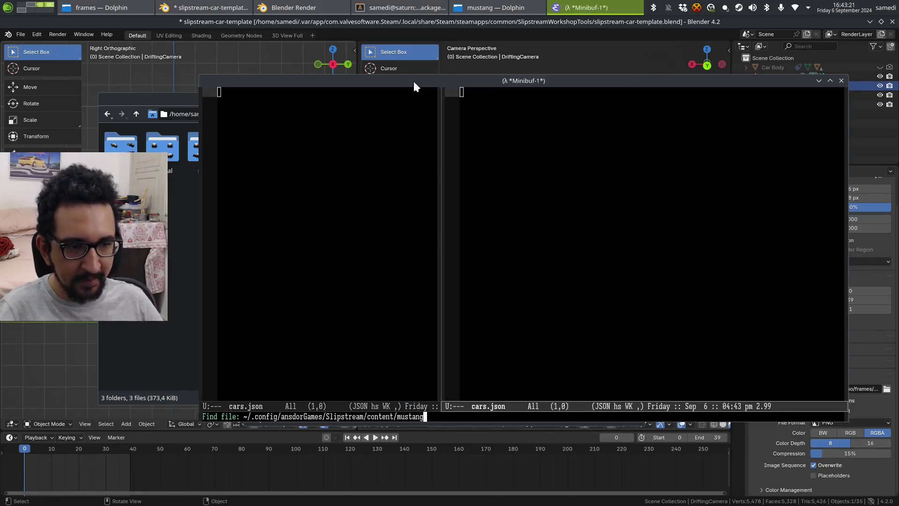
{"action": "key", "text": "BackSpace"}
{"action": "key", "text": "BackSpace"}
{"action": "key", "text": "BackSpace"}
{"action": "key", "text": "BackSpace"}
{"action": "key", "text": "BackSpace"}
{"action": "key", "text": "BackSpace"}
{"action": "key", "text": "BackSpace"}
{"action": "key", "text": "BackSpace"}
{"action": "key", "text": "BackSpace"}
{"action": "key", "text": "BackSpace"}
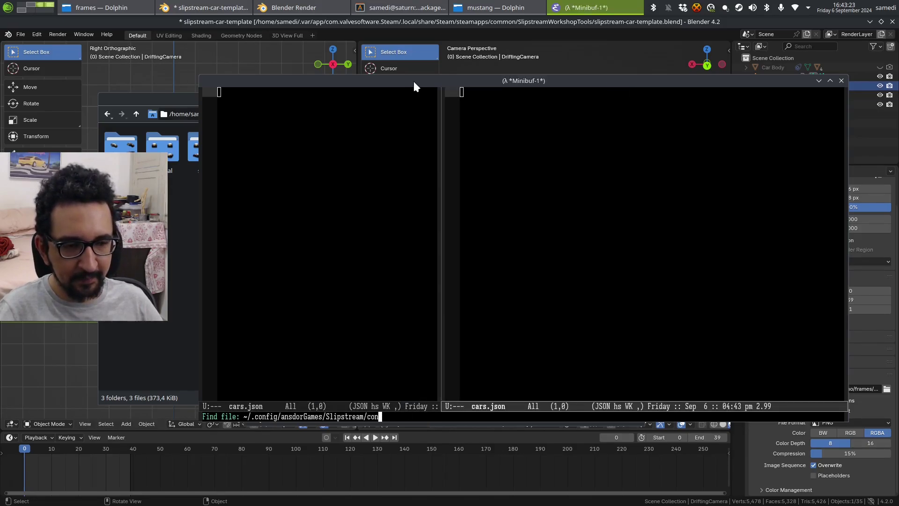
{"action": "key", "text": "BackSpace"}
{"action": "key", "text": "BackSpace"}
{"action": "key", "text": "BackSpace"}
{"action": "key", "text": "Tab"}
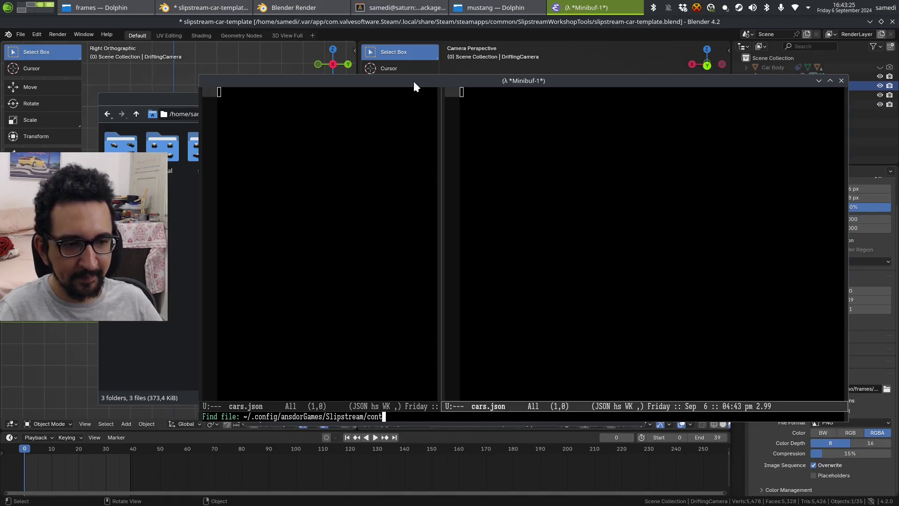
{"action": "key", "text": "Tab"}
{"action": "type", "text": "e"}
{"action": "key", "text": "Tab"}
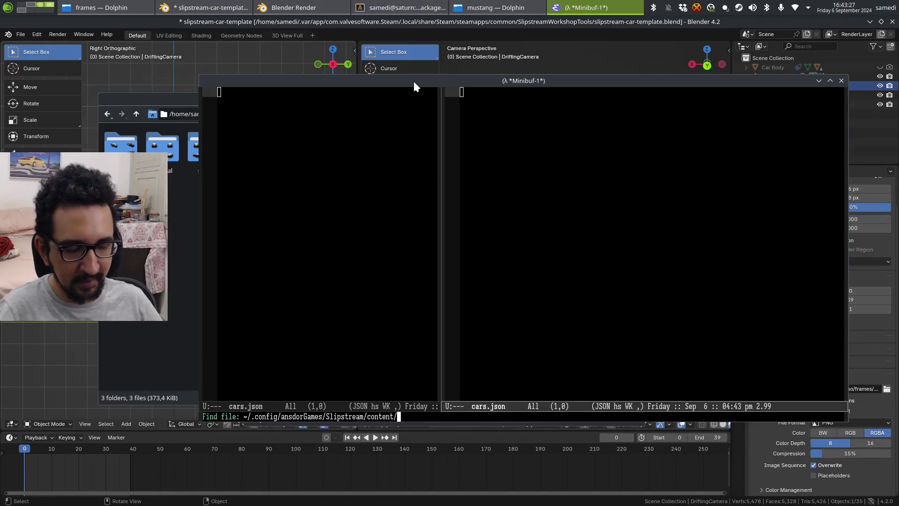
{"action": "type", "text": "su"}
{"action": "key", "text": "Tab"}
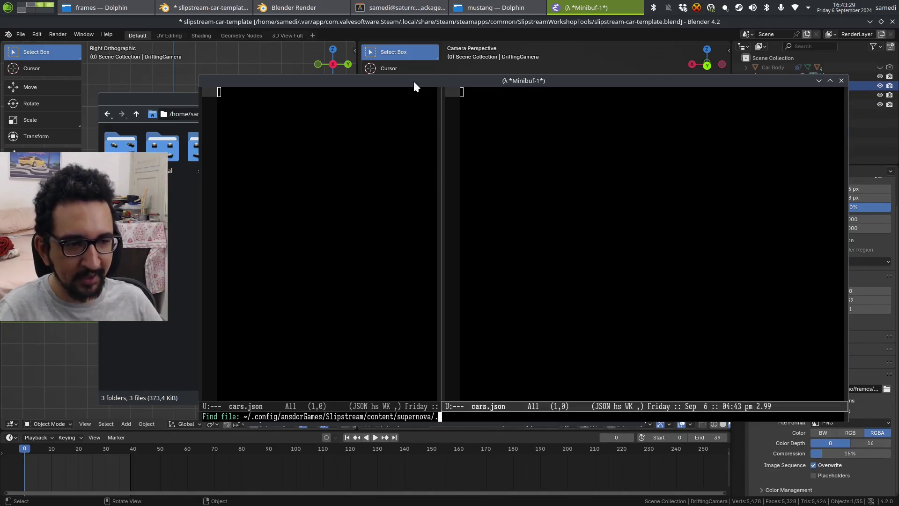
{"action": "type", "text": "."}
{"action": "key", "text": "Tab"}
{"action": "key", "text": "Tab"}
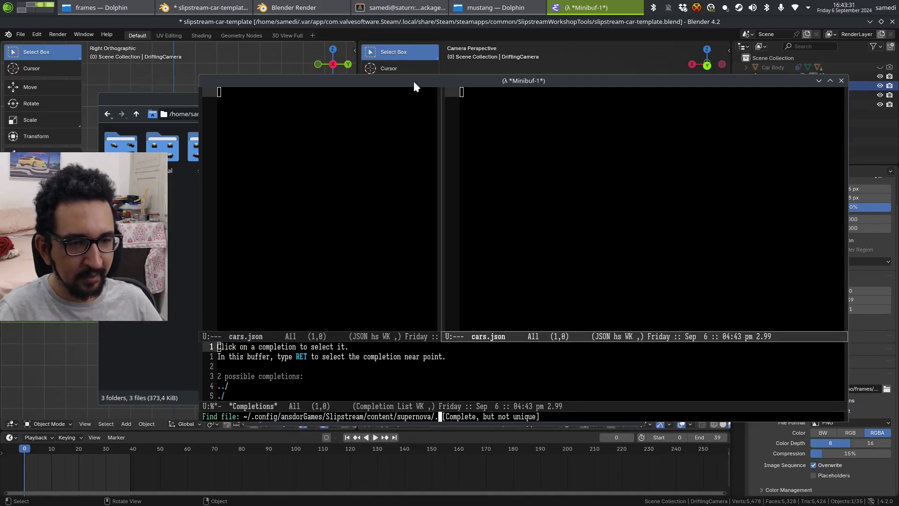
Open the reference file ~/proj/blue-hour/cars/cars.json in the second pane
{"action": "key", "text": "BackSpace"}
{"action": "key", "text": "BackSpace"}
{"action": "key", "text": "BackSpace"}
{"action": "key", "text": "BackSpace"}
{"action": "key", "text": "BackSpace"}
{"action": "key", "text": "BackSpace"}
{"action": "key", "text": "BackSpace"}
{"action": "key", "text": "BackSpace"}
{"action": "key", "text": "BackSpace"}
{"action": "key", "text": "BackSpace"}
{"action": "key", "text": "BackSpace"}
{"action": "key", "text": "BackSpace"}
{"action": "key", "text": "BackSpace"}
{"action": "key", "text": "BackSpace"}
{"action": "key", "text": "BackSpace"}
{"action": "key", "text": "BackSpace"}
{"action": "key", "text": "BackSpace"}
{"action": "key", "text": "BackSpace"}
{"action": "key", "text": "BackSpace"}
{"action": "key", "text": "BackSpace"}
{"action": "key", "text": "BackSpace"}
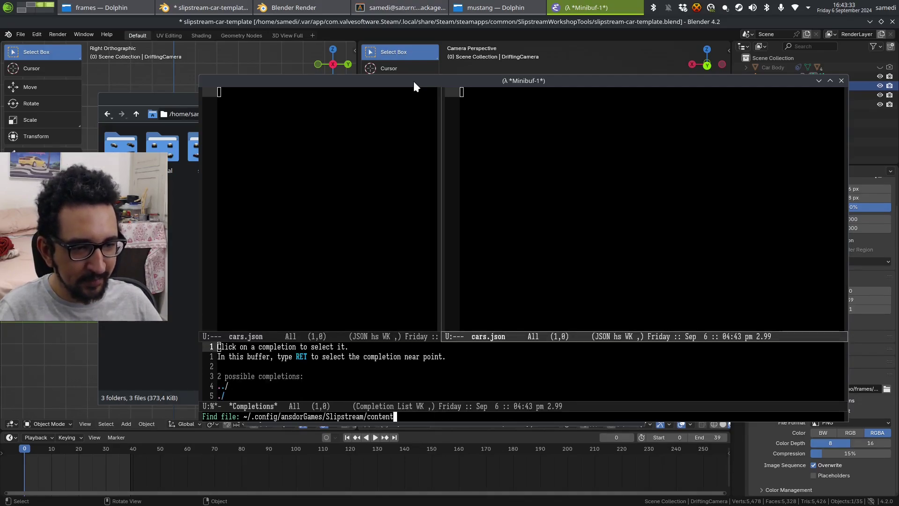
{"action": "key", "text": "BackSpace"}
{"action": "key", "text": "BackSpace"}
{"action": "key", "text": "BackSpace"}
{"action": "key", "text": "BackSpace"}
{"action": "key", "text": "BackSpace"}
{"action": "key", "text": "BackSpace"}
{"action": "key", "text": "BackSpace"}
{"action": "key", "text": "BackSpace"}
{"action": "key", "text": "BackSpace"}
{"action": "key", "text": "BackSpace"}
{"action": "key", "text": "BackSpace"}
{"action": "key", "text": "BackSpace"}
{"action": "key", "text": "BackSpace"}
{"action": "key", "text": "BackSpace"}
{"action": "key", "text": "BackSpace"}
{"action": "key", "text": "BackSpace"}
{"action": "key", "text": "BackSpace"}
{"action": "key", "text": "BackSpace"}
{"action": "key", "text": "BackSpace"}
{"action": "key", "text": "BackSpace"}
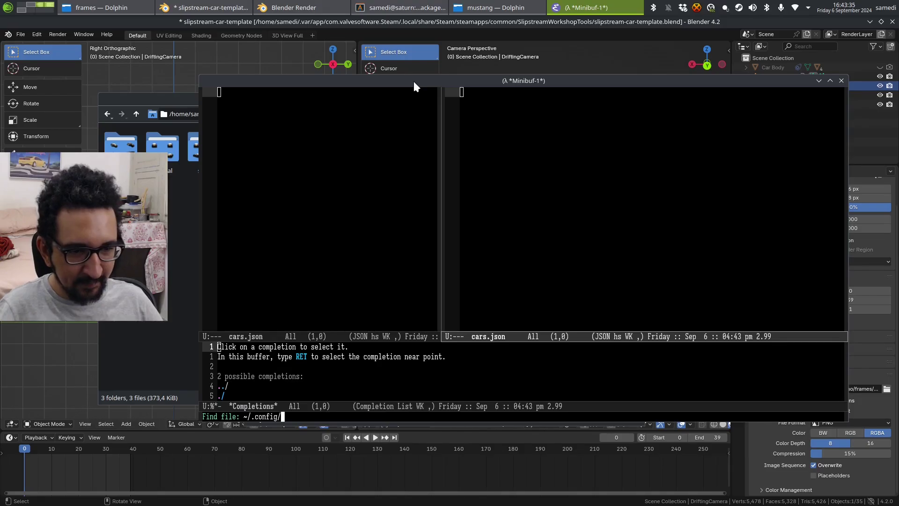
{"action": "type", "text": "proj/blue-hour/"}
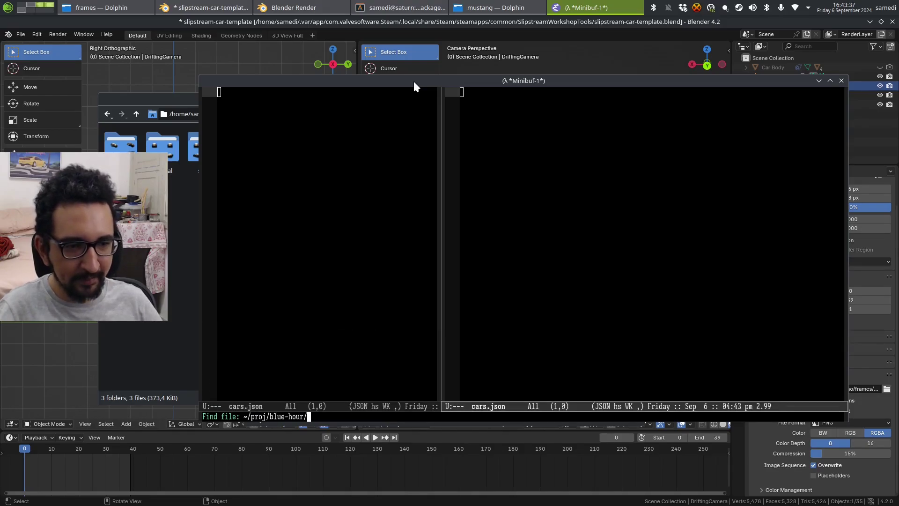
{"action": "key", "text": "Tab"}
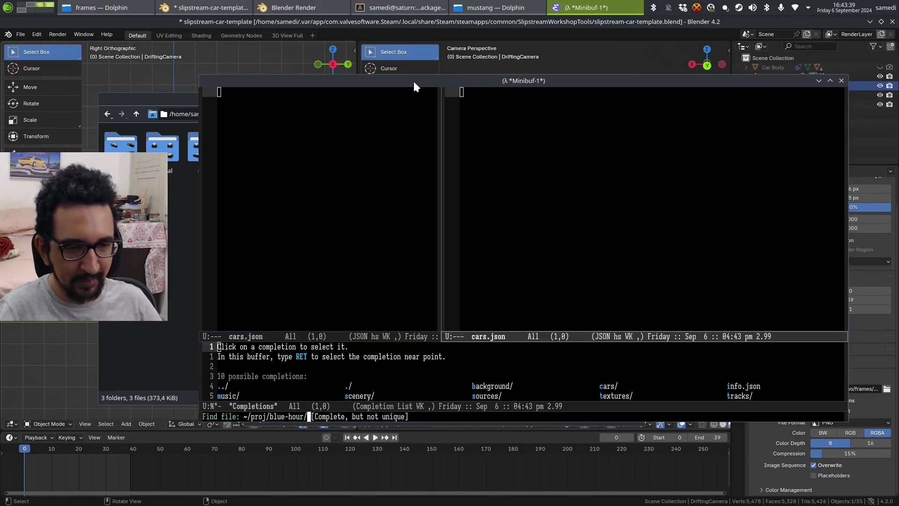
{"action": "type", "text": "cars/cars.json"}
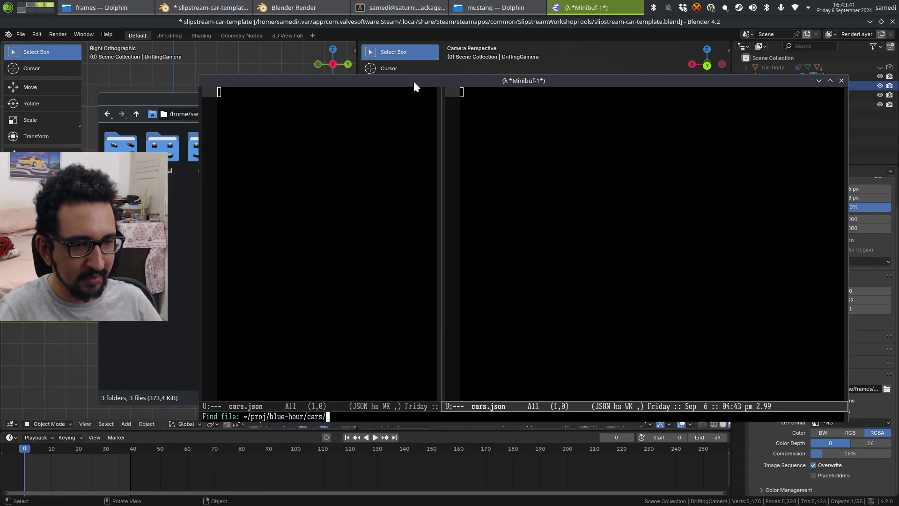
{"action": "key", "text": "Return"}
Examine how the car entries in the blue-hour cars.json are structured, including the name, stats, red-light texture and texture lists
{"action": "key", "text": "Down"}
{"action": "key", "text": "Down"}
{"action": "key", "text": "Down"}
{"action": "key", "text": "Down"}
{"action": "key", "text": "Down"}
{"action": "key", "text": "Down"}
{"action": "key", "text": "Down"}
{"action": "key", "text": "Down"}
{"action": "key", "text": "Down"}
{"action": "key", "text": "Down"}
{"action": "key", "text": "Down"}
{"action": "key", "text": "Down"}
{"action": "key", "text": "Down"}
{"action": "key", "text": "Down"}
{"action": "key", "text": "Down"}
{"action": "key", "text": "Down"}
{"action": "key", "text": "Down"}
{"action": "key", "text": "Down"}
{"action": "key", "text": "Down"}
{"action": "key", "text": "Down"}
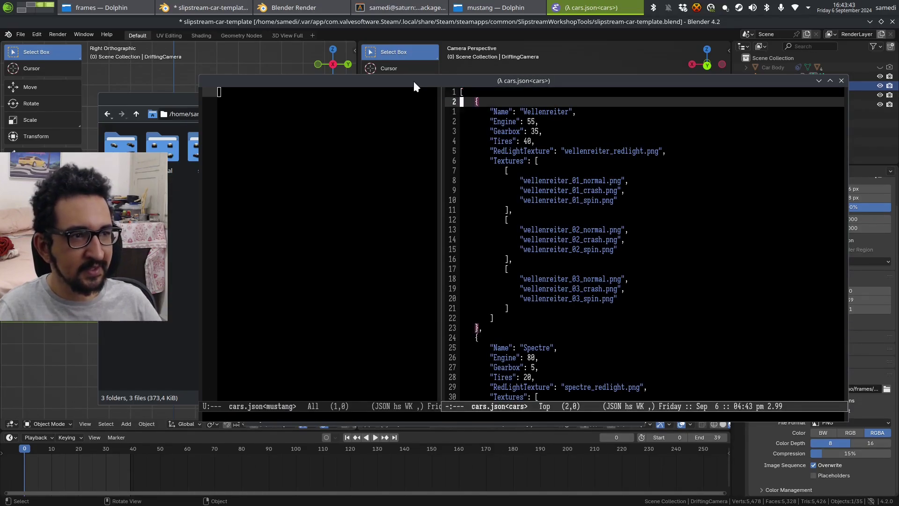
{"action": "key", "text": "Down"}
{"action": "key", "text": "Down"}
{"action": "key", "text": "Down"}
{"action": "key", "text": "Down"}
{"action": "key", "text": "Down"}
{"action": "key", "text": "Down"}
{"action": "key", "text": "Down"}
{"action": "key", "text": "Down"}
{"action": "key", "text": "Down"}
{"action": "key", "text": "Down"}
{"action": "key", "text": "Down"}
{"action": "key", "text": "Down"}
{"action": "key", "text": "Down"}
{"action": "key", "text": "Down"}
{"action": "key", "text": "Down"}
{"action": "key", "text": "Down"}
{"action": "key", "text": "Down"}
{"action": "key", "text": "Down"}
{"action": "key", "text": "Down"}
{"action": "key", "text": "Down"}
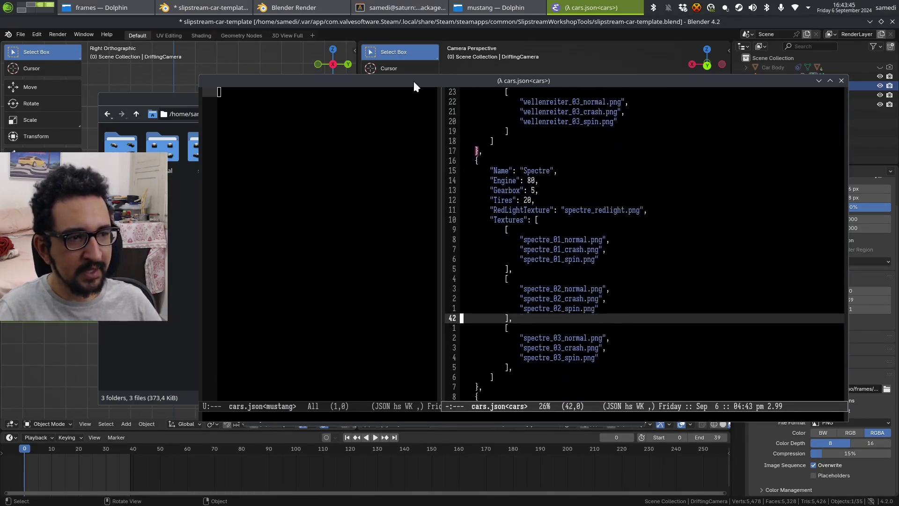
{"action": "key", "text": "Up"}
{"action": "key", "text": "Up"}
{"action": "key", "text": "Up"}
{"action": "key", "text": "Up"}
{"action": "key", "text": "Up"}
{"action": "key", "text": "Up"}
{"action": "key", "text": "Up"}
{"action": "key", "text": "Up"}
{"action": "key", "text": "Up"}
{"action": "key", "text": "Up"}
{"action": "key", "text": "Up"}
{"action": "key", "text": "Up"}
{"action": "key", "text": "Up"}
{"action": "key", "text": "Up"}
{"action": "key", "text": "Up"}
{"action": "key", "text": "Up"}
{"action": "key", "text": "Up"}
{"action": "key", "text": "Up"}
{"action": "key", "text": "Up"}
{"action": "key", "text": "Up"}
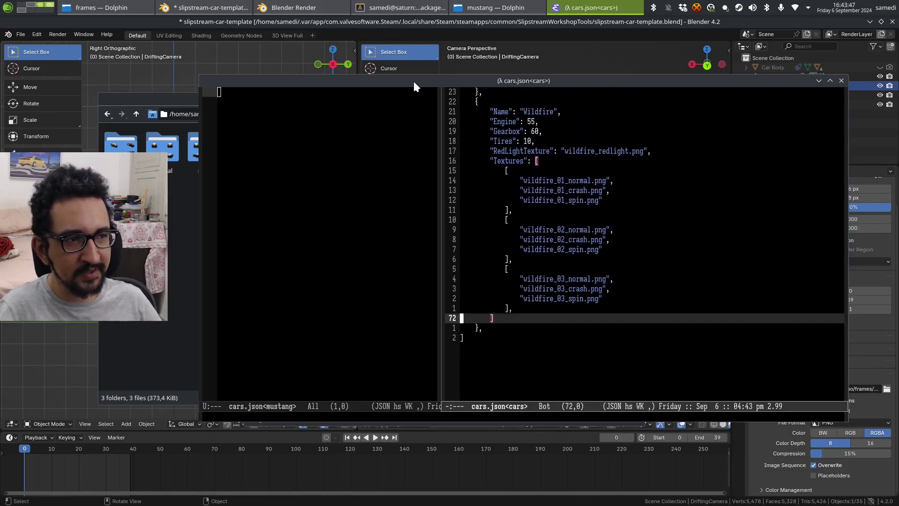
{"action": "key", "text": "Up"}
{"action": "key", "text": "Up"}
{"action": "key", "text": "Up"}
{"action": "key", "text": "Up"}
{"action": "key", "text": "Up"}
{"action": "key", "text": "Up"}
{"action": "key", "text": "Up"}
{"action": "key", "text": "Up"}
{"action": "key", "text": "Up"}
{"action": "key", "text": "Up"}
{"action": "key", "text": "Up"}
{"action": "key", "text": "Up"}
{"action": "key", "text": "Up"}
{"action": "key", "text": "Up"}
{"action": "key", "text": "Up"}
{"action": "key", "text": "Up"}
{"action": "key", "text": "Up"}
{"action": "key", "text": "Up"}
{"action": "key", "text": "Up"}
{"action": "key", "text": "Up"}
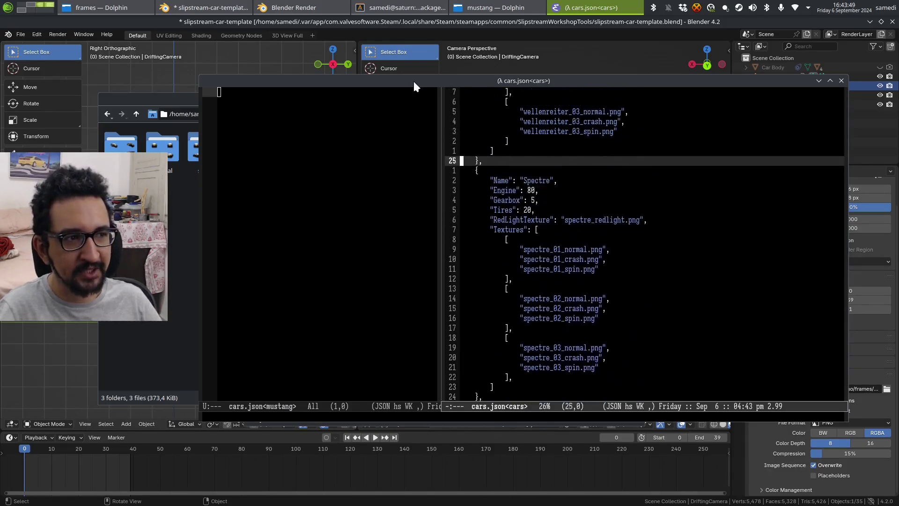
{"action": "key", "text": "Down"}
{"action": "key", "text": "Down"}
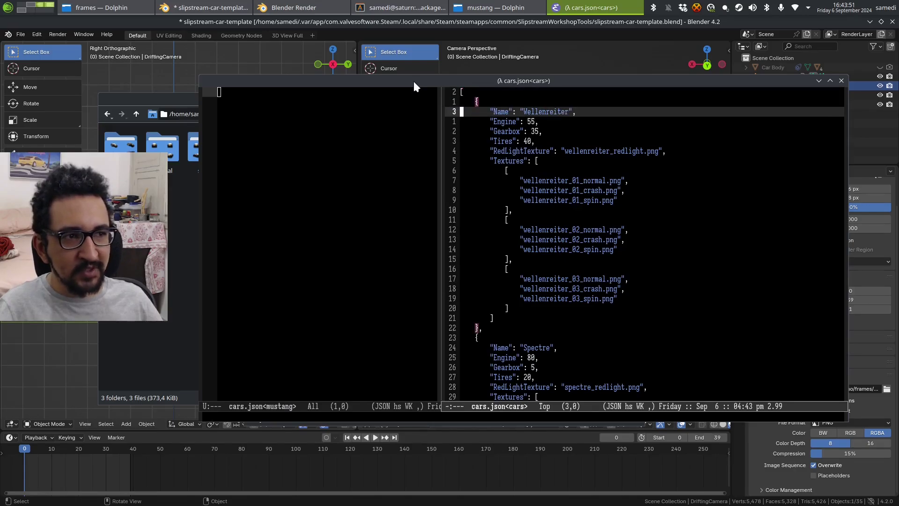
Return to the pane with the mustang cars.json and start a JSON array with an empty line between its square brackets
{"action": "key", "text": "ctrl+x"}
{"action": "type", "text": "o"}
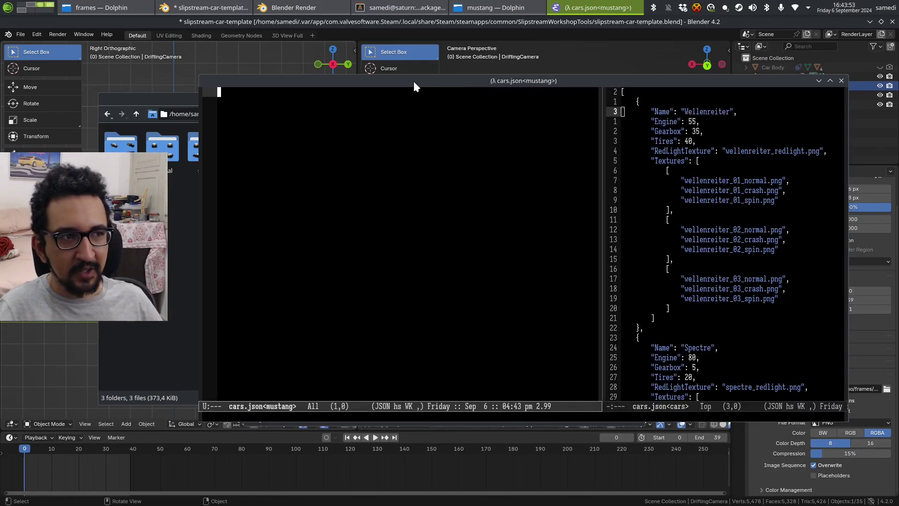
{"action": "type", "text": "["}
{"action": "key", "text": "Return"}
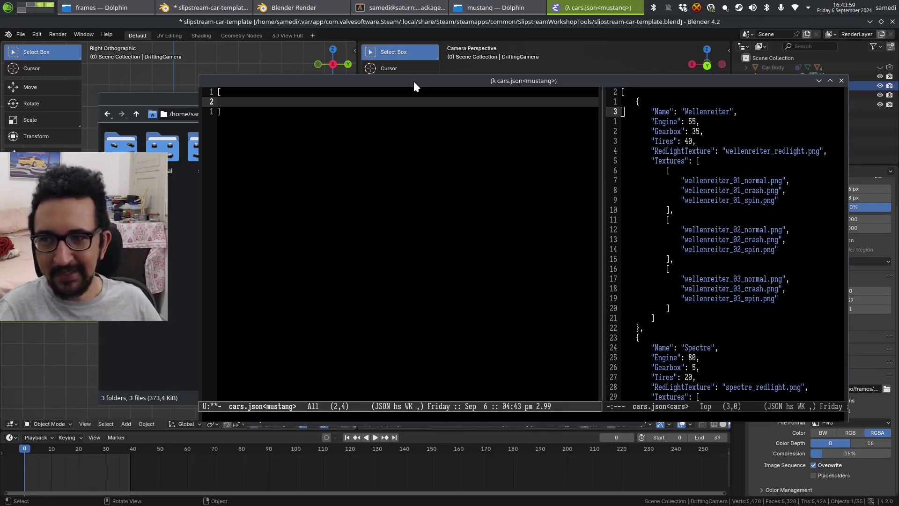
Add a JSON object inside the array of the mustang cars.json with "Name" set to "Mustang"
{"action": "type", "text": "{"}
{"action": "key", "text": "Return"}
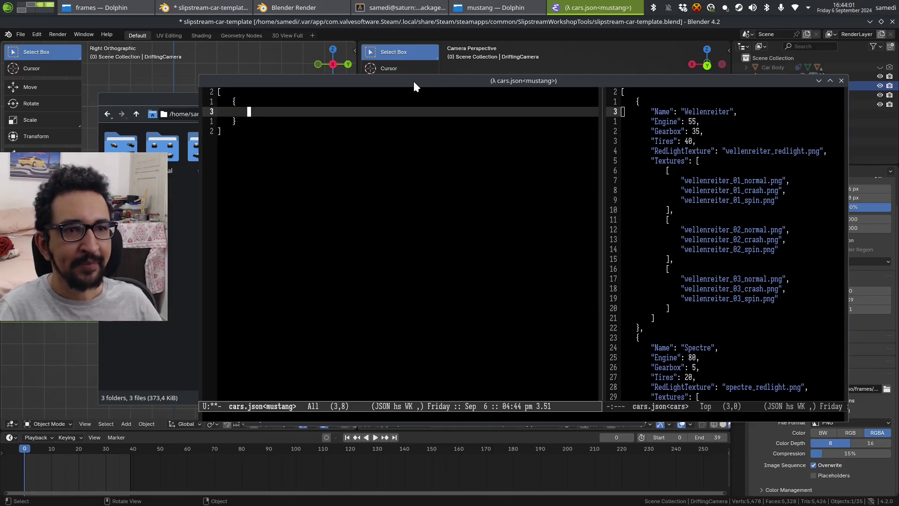
{"action": "type", "text": "\"Name\""}
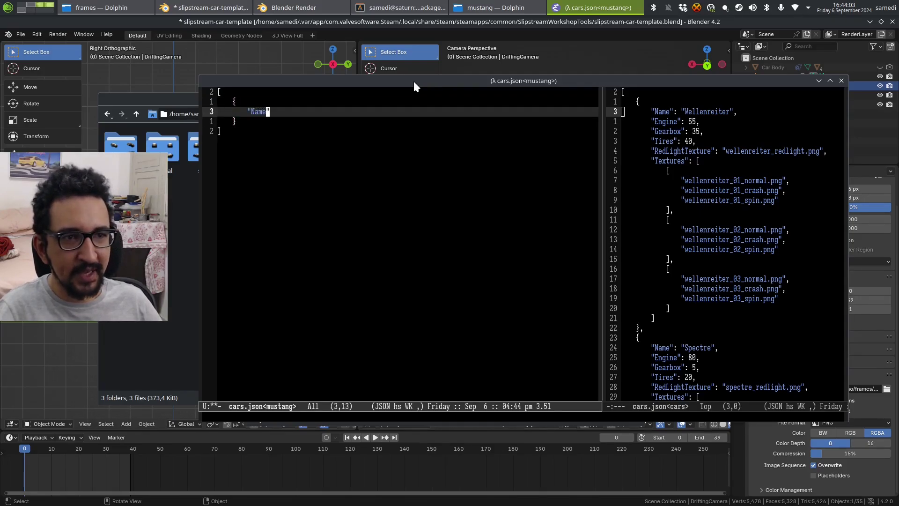
{"action": "type", "text": ": \"Mustan"}
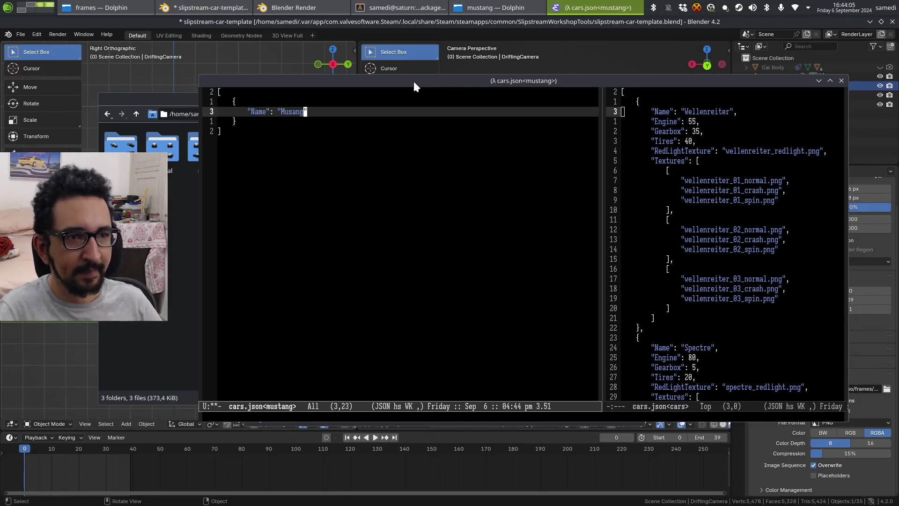
{"action": "type", "text": "g\","}
{"action": "key", "text": "Return"}
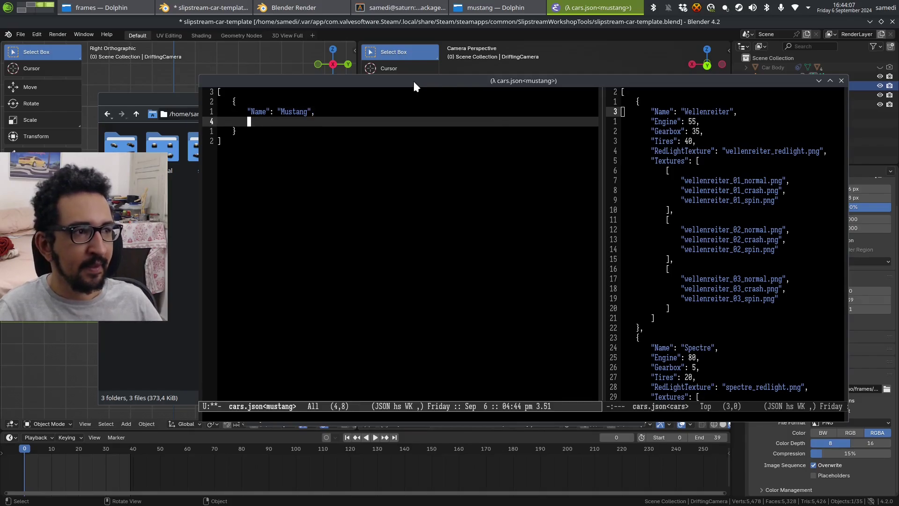
Add "Engine", "Gearbox" and "Tires" entries to the Mustang object, each with the value 100, followed by an empty line
{"action": "type", "text": "\"Engine\": 100,"}
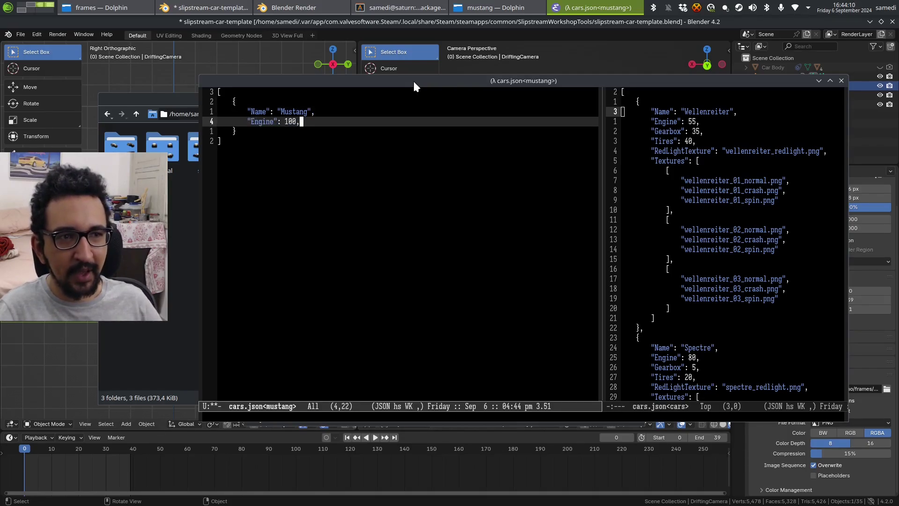
{"action": "key", "text": "Return"}
{"action": "type", "text": "\""}
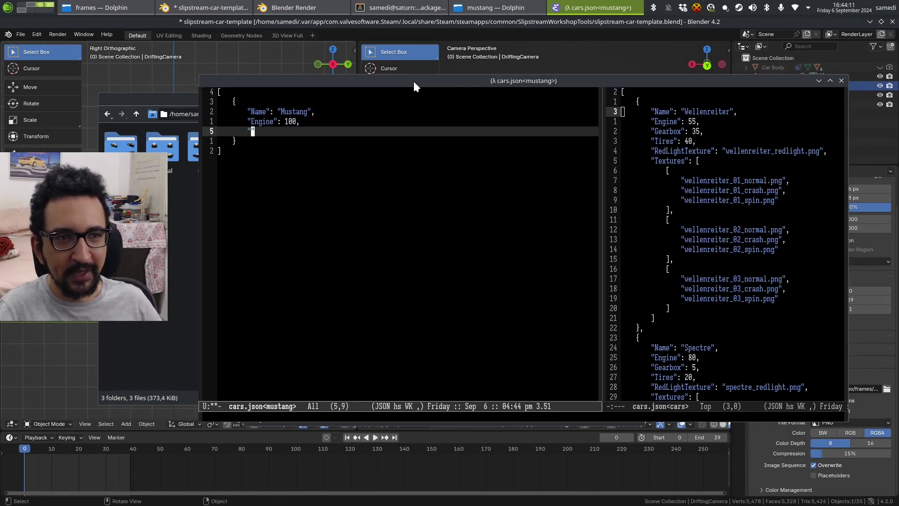
{"action": "type", "text": "Gearbox\": "}
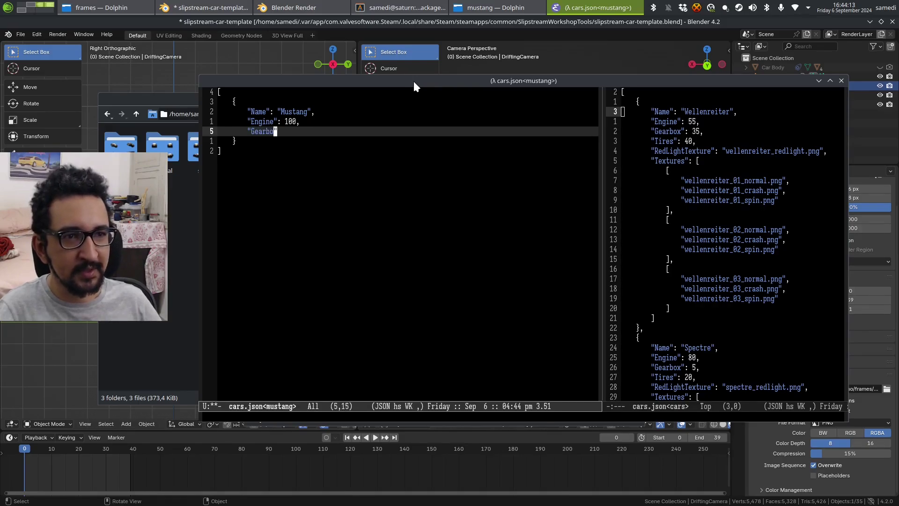
{"action": "type", "text": "100,"}
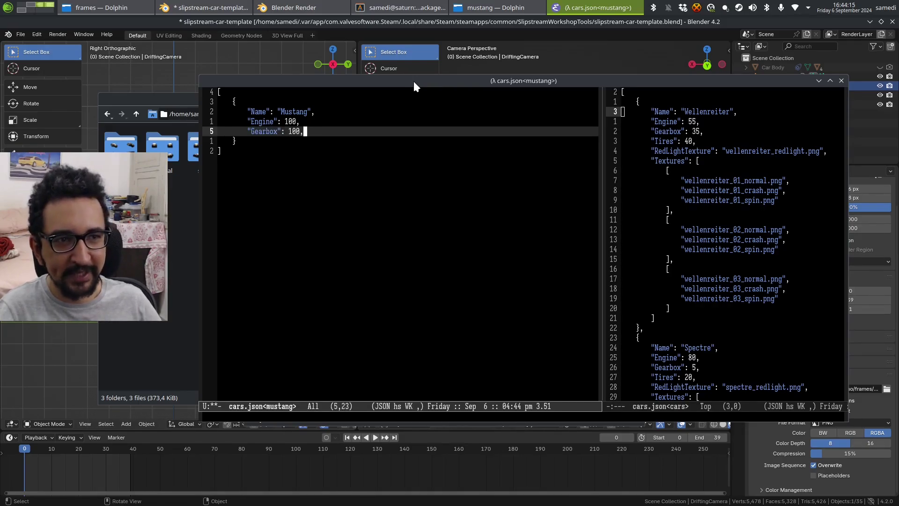
{"action": "key", "text": "Return"}
{"action": "type", "text": "\""}
{"action": "type", "text": "Tires\": 1"}
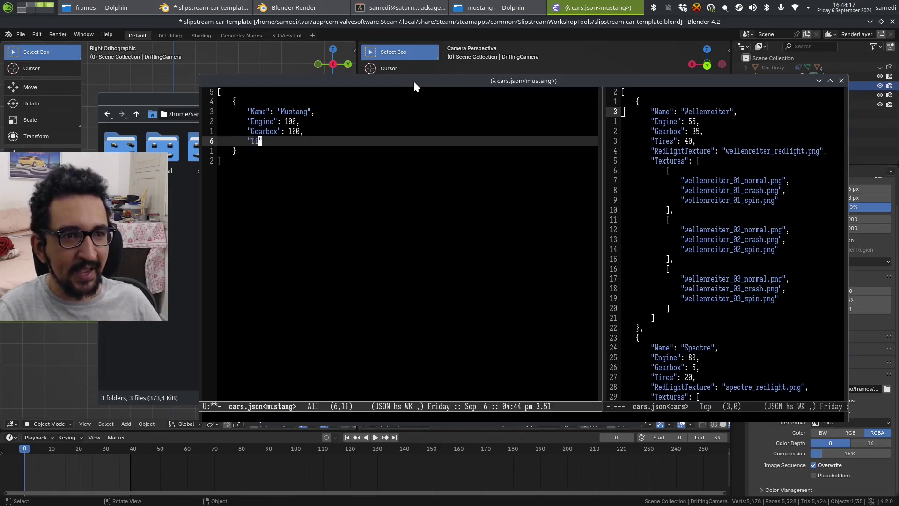
{"action": "type", "text": "00,"}
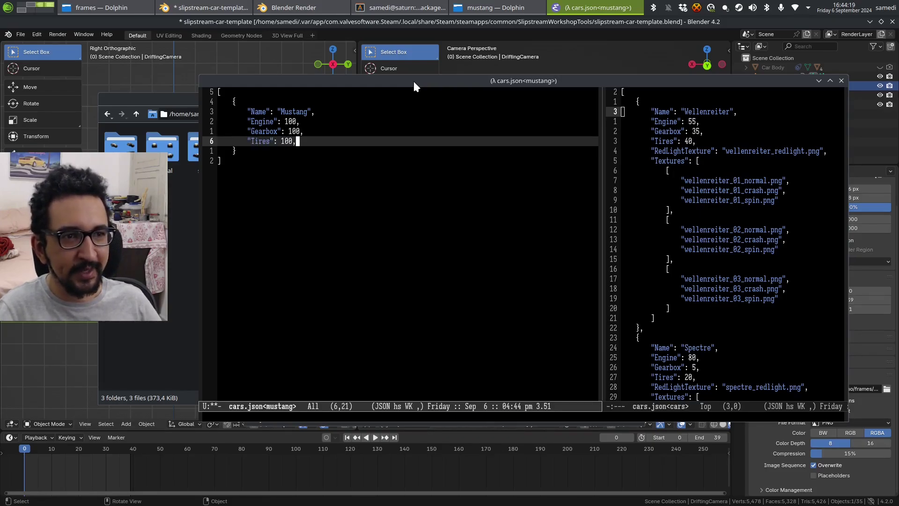
{"action": "key", "text": "Return"}
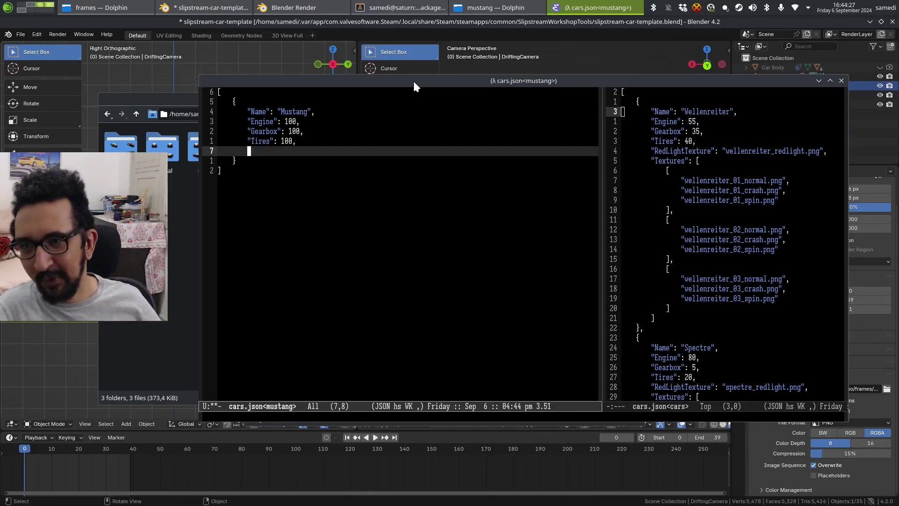
Switch to the Blender car template scene and select the mustang's front and rear wheel objects
{"action": "left_click", "coordinate": [321, 21]}
{"action": "middle_click_drag", "start_coordinate": [218, 236], "coordinate": [291, 308]}
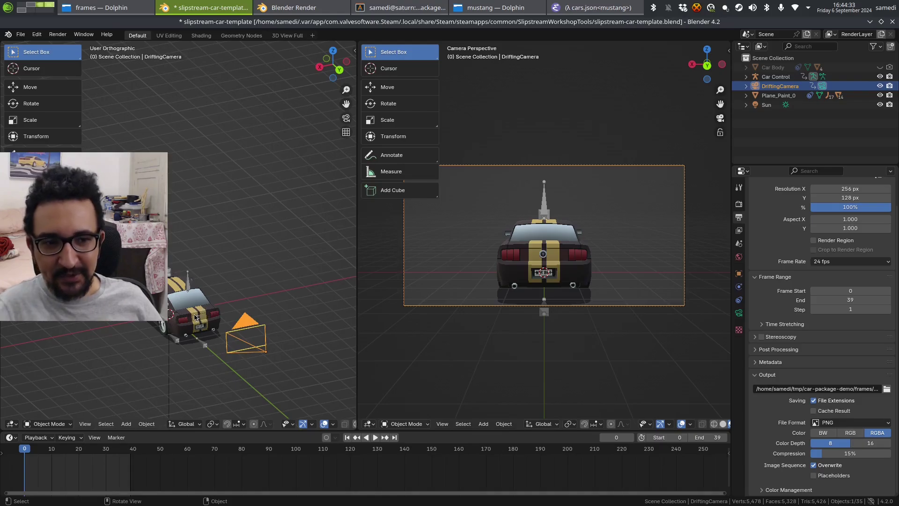
{"action": "scroll", "coordinate": [195, 318], "scroll_direction": "up", "scroll_amount": 5}
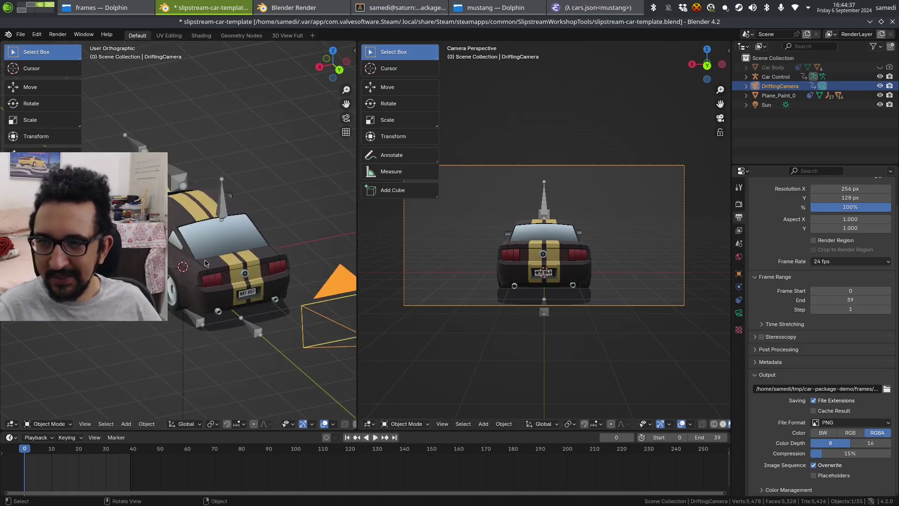
{"action": "middle_click_drag", "start_coordinate": [204, 264], "coordinate": [328, 243]}
{"action": "left_click", "coordinate": [236, 225]}
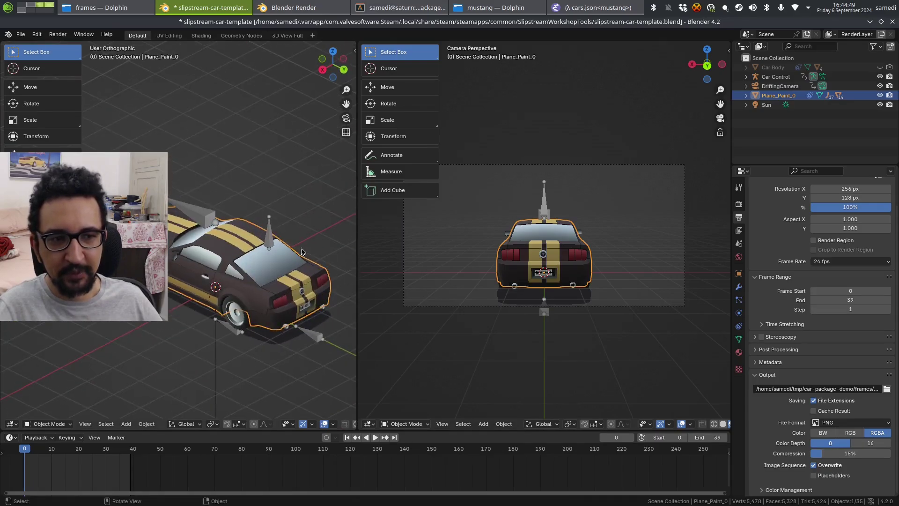
{"action": "middle_click_drag", "start_coordinate": [271, 220], "coordinate": [56, 159]}
{"action": "left_click", "coordinate": [177, 265]}
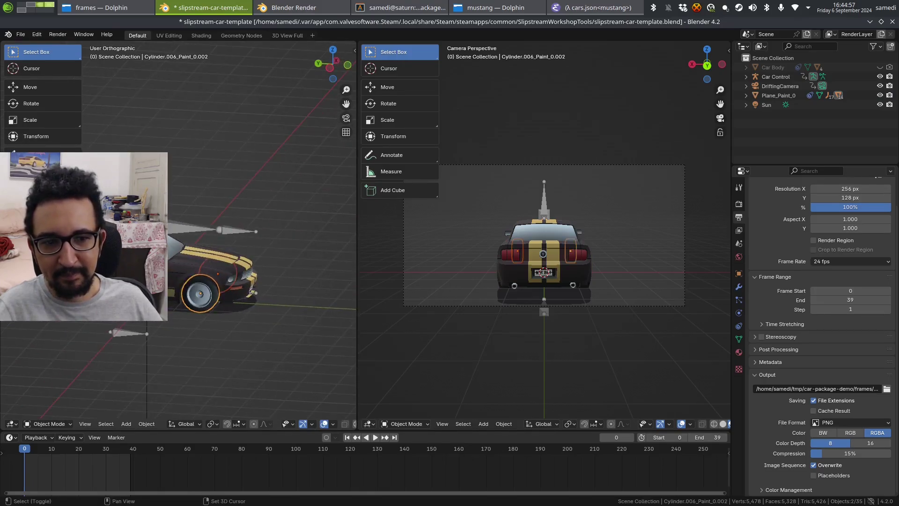
{"action": "left_click", "coordinate": [68, 286], "text": "shift"}
{"action": "middle_click_drag", "start_coordinate": [67, 286], "coordinate": [175, 256]}
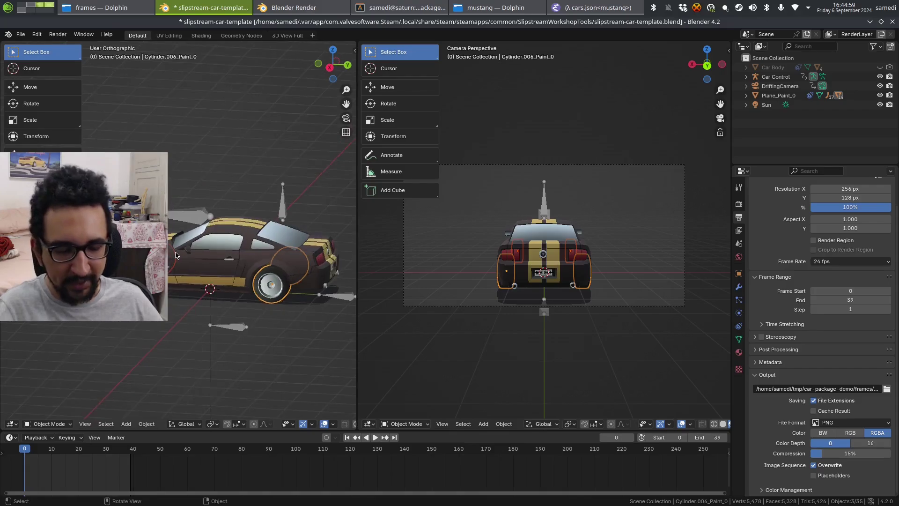
Hide the three selected wheel objects Cylinder.006_Paint_0, Cylinder.006_Paint_0.001 and Cylinder.006_Paint_0.002 instead of deleting them
{"action": "key", "text": "Delete"}
{"action": "key", "text": "ctrl+z"}
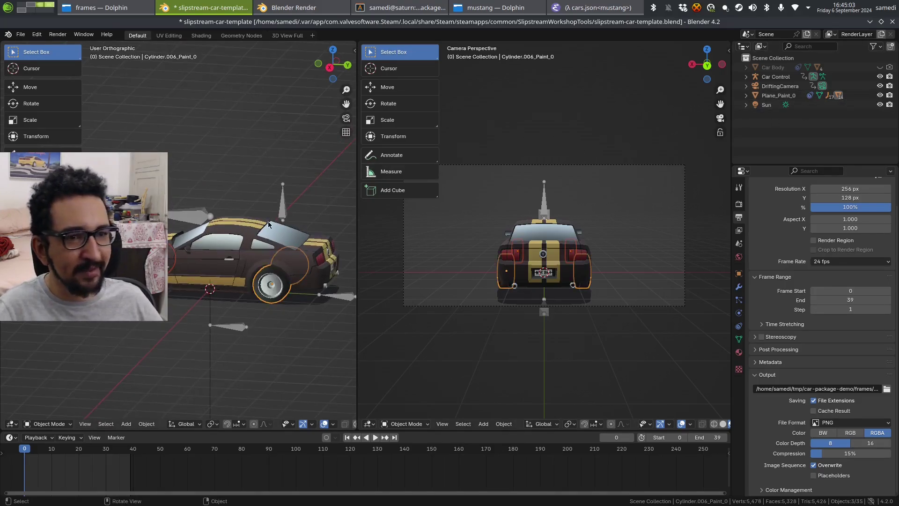
{"action": "left_click", "coordinate": [746, 96]}
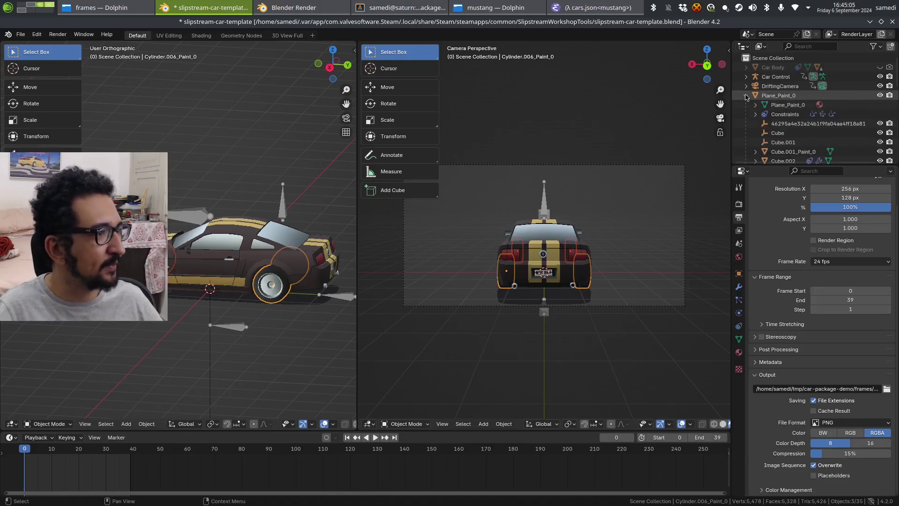
{"action": "scroll", "coordinate": [834, 121], "scroll_direction": "down", "scroll_amount": 5}
{"action": "scroll", "coordinate": [840, 135], "scroll_direction": "up", "scroll_amount": 2}
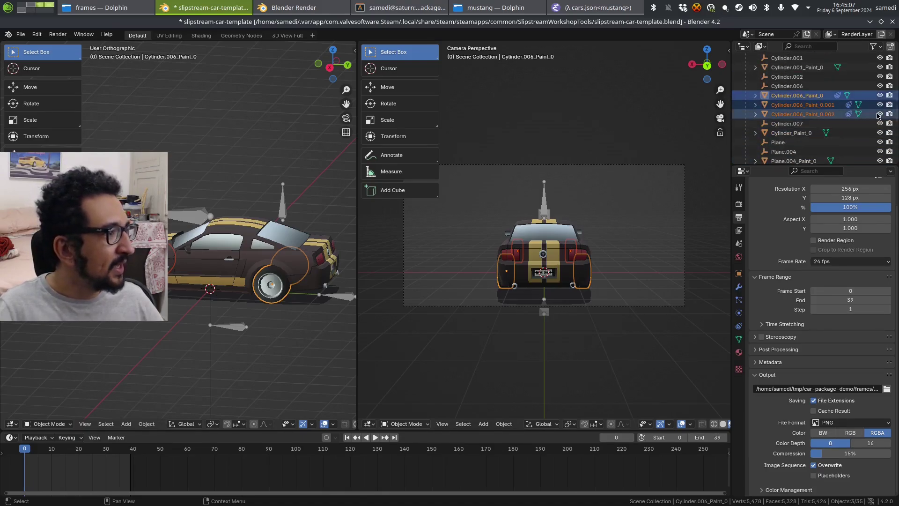
{"action": "left_click", "coordinate": [880, 95]}
{"action": "left_click_drag", "start_coordinate": [880, 97], "coordinate": [886, 115]}
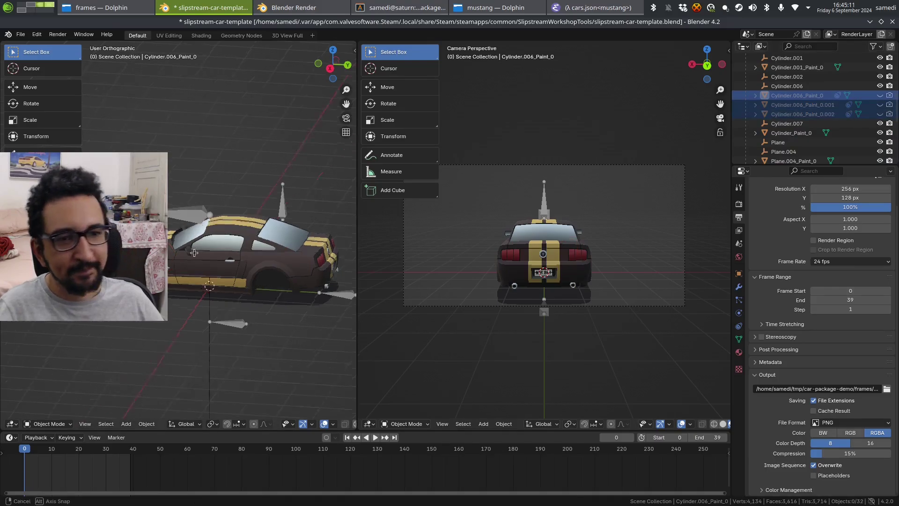
Select the flat shadow object Cube.002 beneath the car and hide it
{"action": "middle_click_drag", "start_coordinate": [220, 281], "coordinate": [178, 296]}
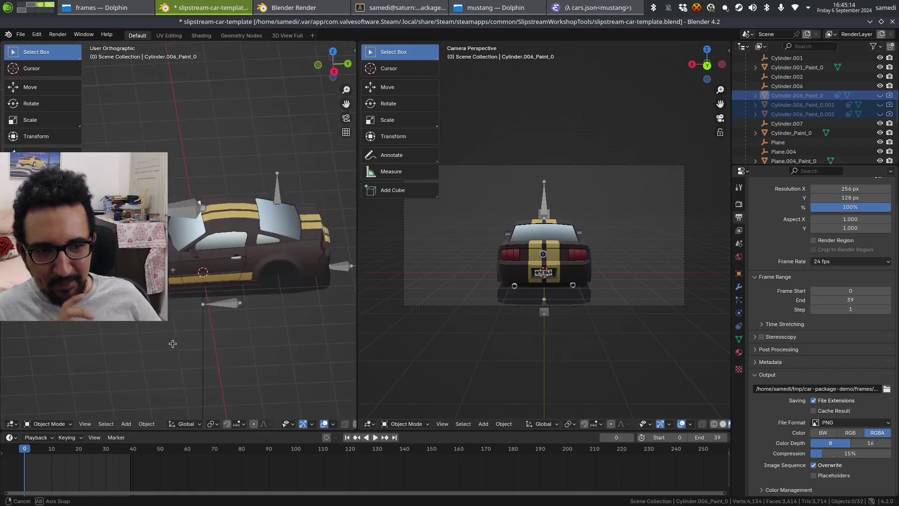
{"action": "left_click", "coordinate": [187, 288]}
{"action": "scroll", "coordinate": [742, 105], "scroll_direction": "up", "scroll_amount": 5}
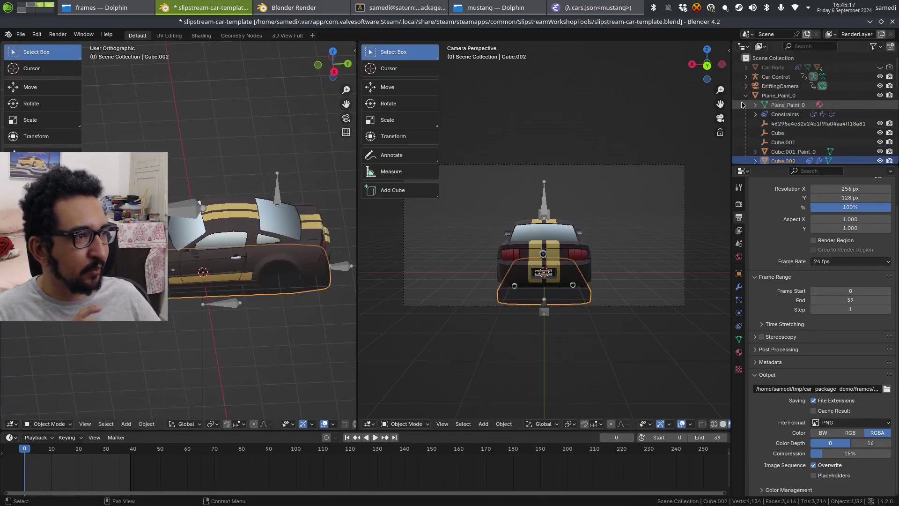
{"action": "left_click", "coordinate": [746, 96]}
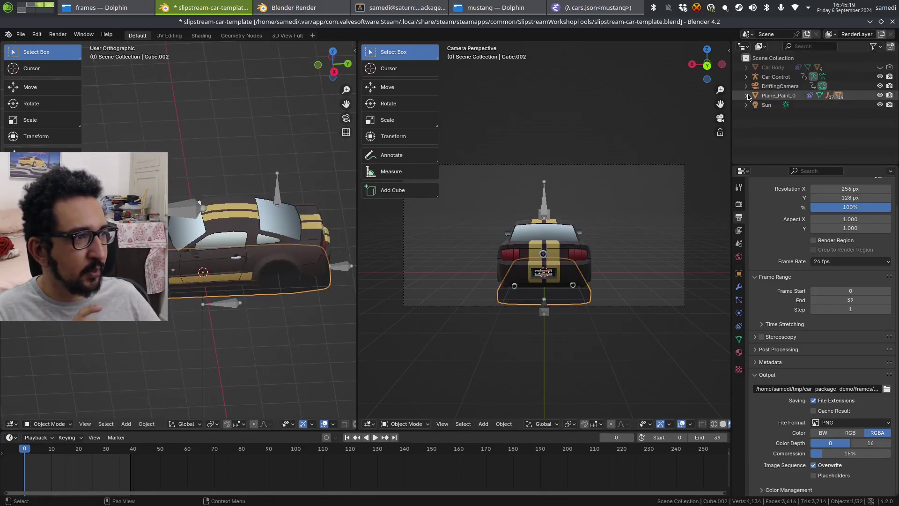
{"action": "key", "text": "period"}
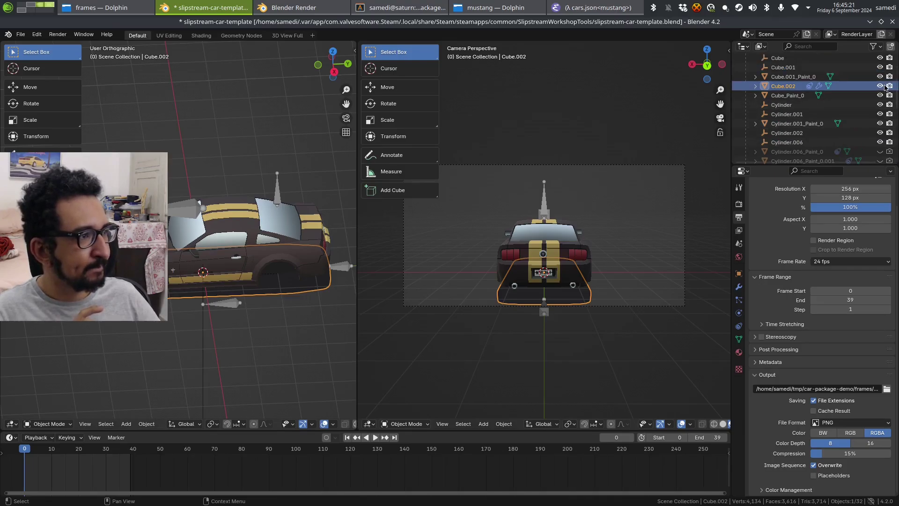
{"action": "left_click", "coordinate": [882, 86]}
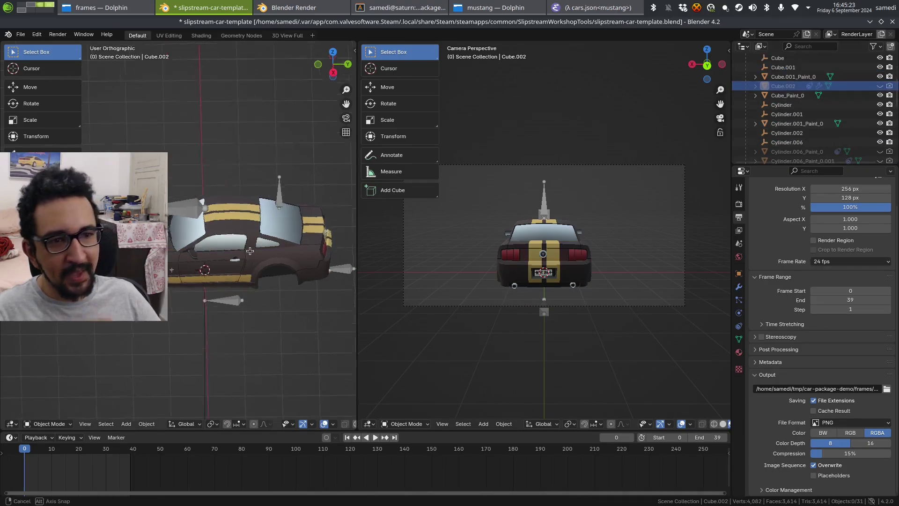
Examine the remaining car parts from several angles and identify the side mirror object
{"action": "middle_click_drag", "start_coordinate": [263, 262], "coordinate": [290, 328]}
{"action": "scroll", "coordinate": [832, 96], "scroll_direction": "up", "scroll_amount": 5}
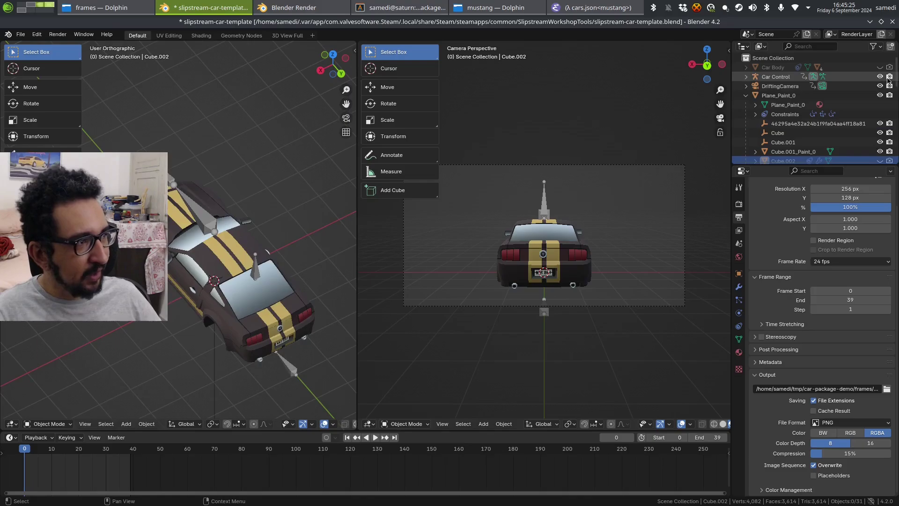
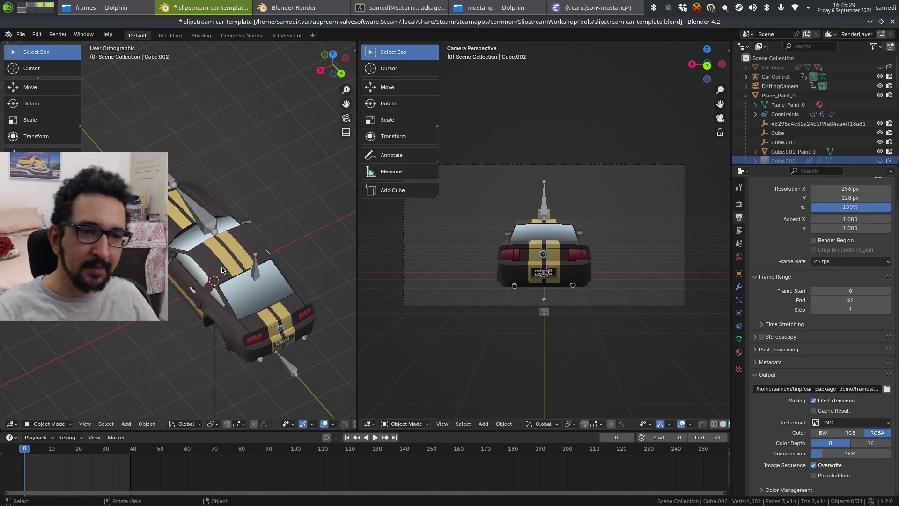
{"action": "scroll", "coordinate": [172, 268], "scroll_direction": "up", "scroll_amount": 5}
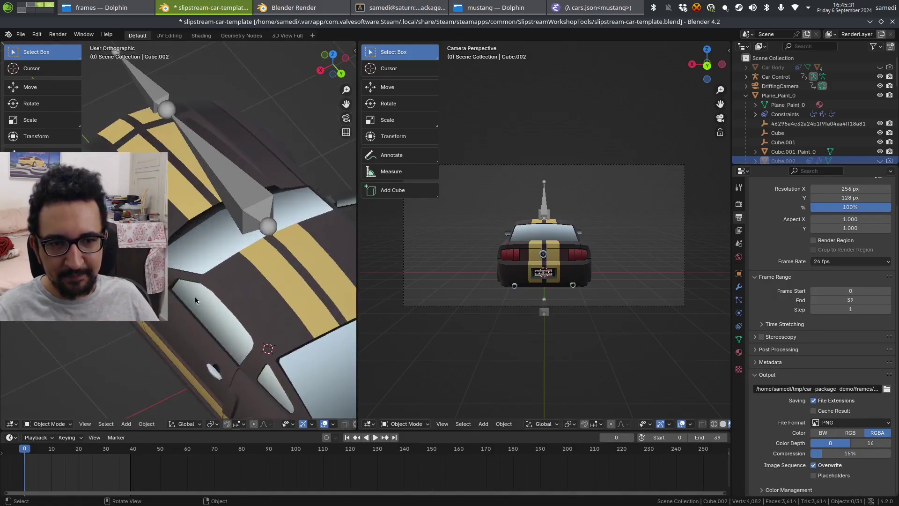
{"action": "scroll", "coordinate": [195, 300], "scroll_direction": "down", "scroll_amount": 6}
{"action": "middle_click_drag", "start_coordinate": [212, 277], "coordinate": [198, 260]}
{"action": "scroll", "coordinate": [198, 260], "scroll_direction": "up", "scroll_amount": 5}
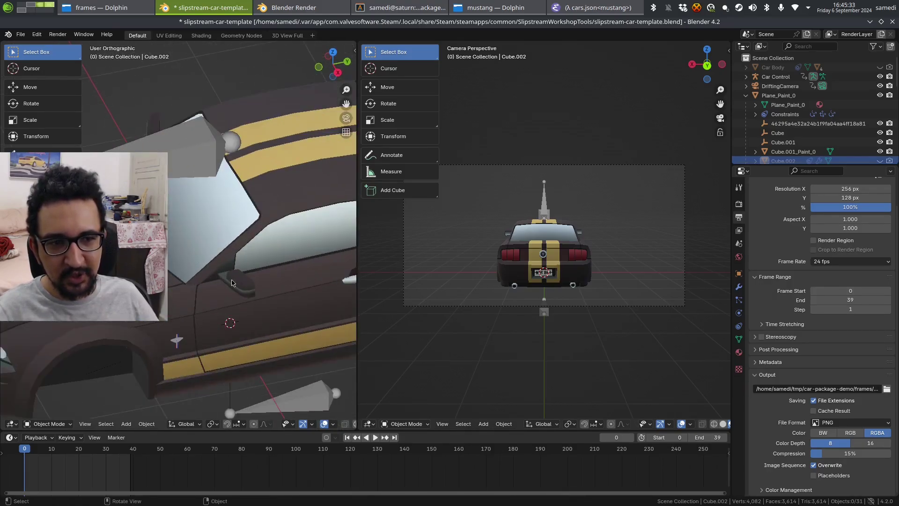
{"action": "left_click", "coordinate": [237, 281]}
{"action": "scroll", "coordinate": [281, 292], "scroll_direction": "down", "scroll_amount": 5}
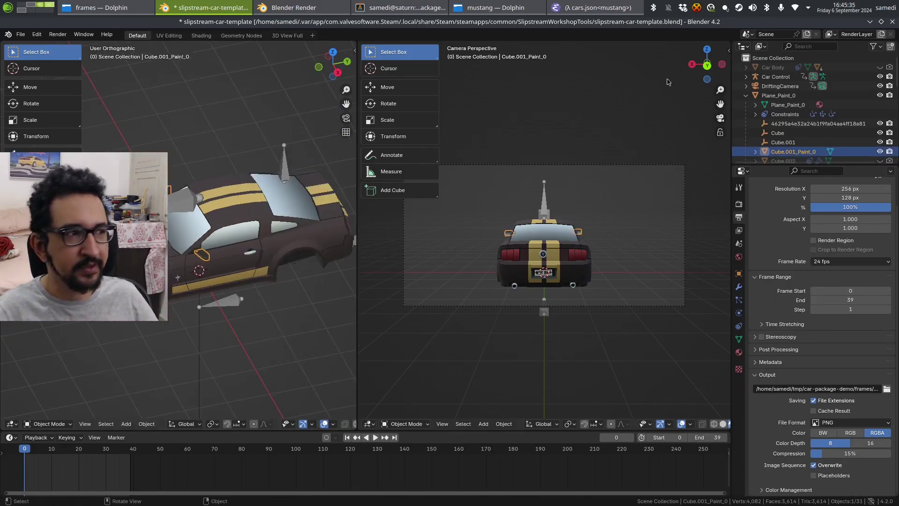
Hide the Car Control rig and select the car body Plane_Paint_0
{"action": "left_click", "coordinate": [880, 76]}
{"action": "middle_click_drag", "start_coordinate": [290, 262], "coordinate": [198, 260]}
{"action": "left_click", "coordinate": [198, 260]}
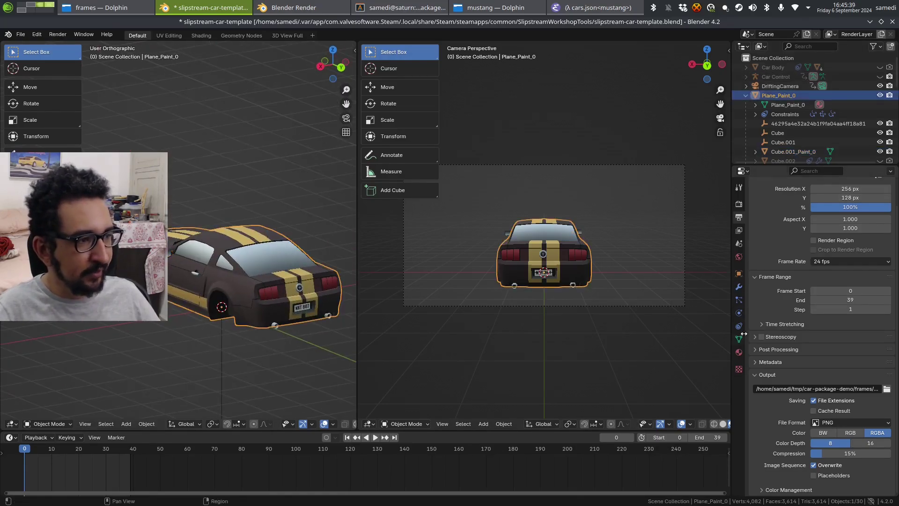
Add a second material slot with a new material to the car body Plane_Paint_0 and set its surface shader to Holdout
{"action": "left_click", "coordinate": [739, 352]}
{"action": "scroll", "coordinate": [792, 224], "scroll_direction": "up", "scroll_amount": 2}
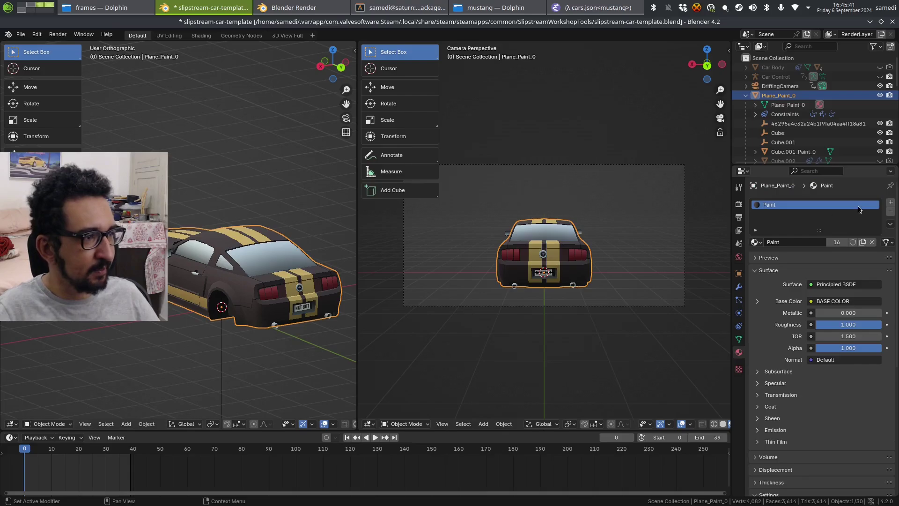
{"action": "left_click", "coordinate": [891, 202]}
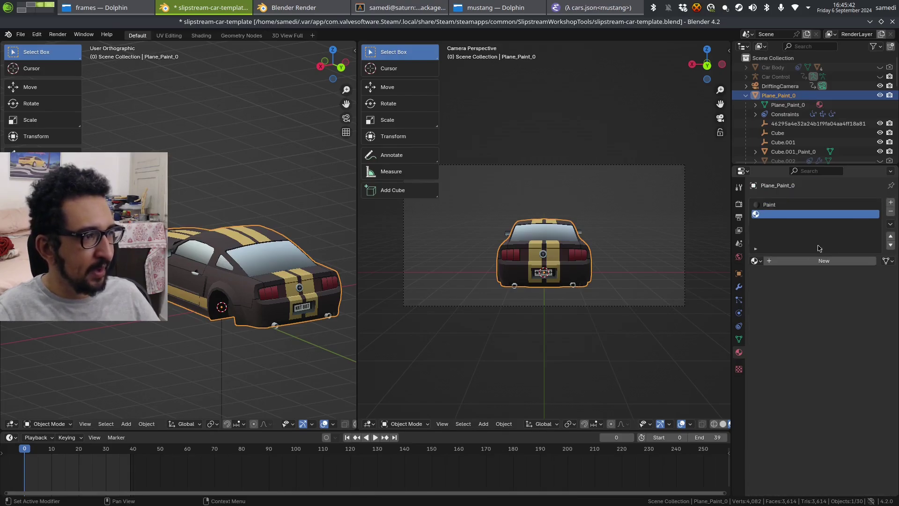
{"action": "left_click", "coordinate": [796, 265]}
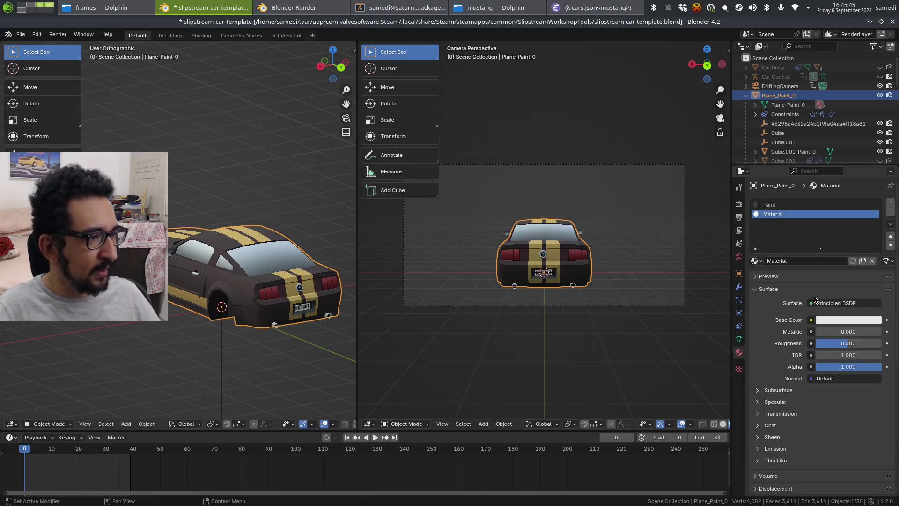
{"action": "left_click", "coordinate": [838, 304]}
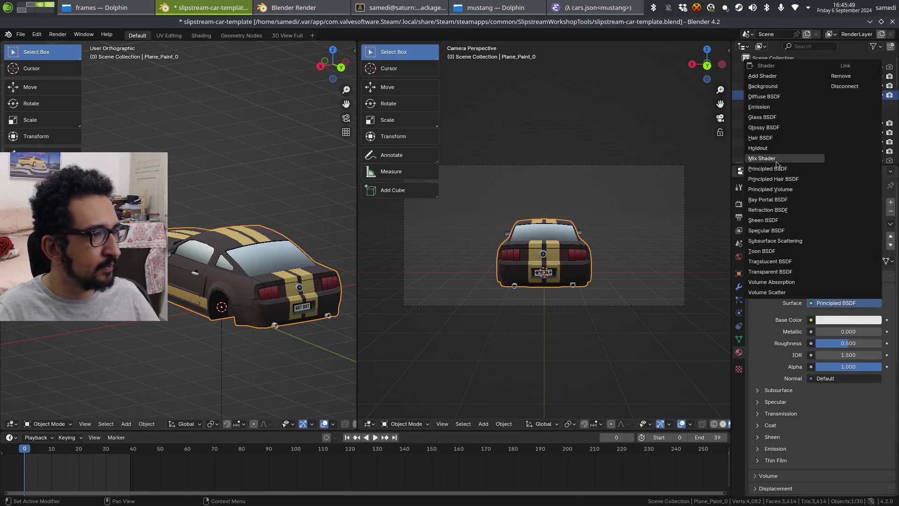
{"action": "left_click", "coordinate": [768, 148]}
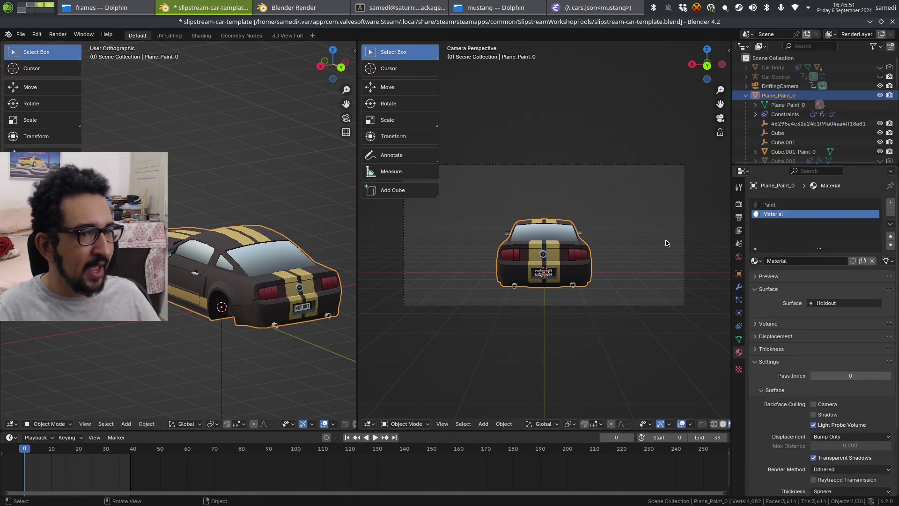
Assign the Holdout material to all faces of the car body mesh
{"action": "middle_click_drag", "start_coordinate": [104, 327], "coordinate": [227, 273]}
{"action": "key", "text": "Tab"}
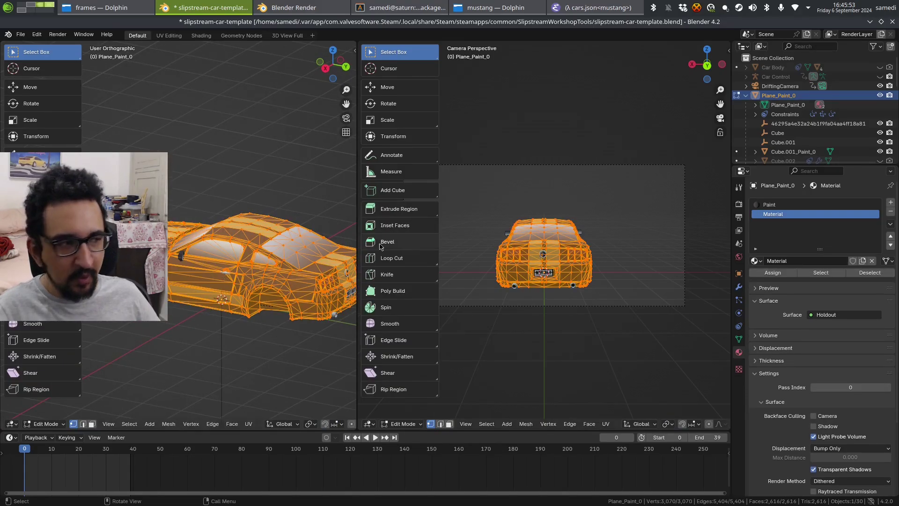
{"action": "key", "text": "Tab"}
{"action": "middle_click_drag", "start_coordinate": [218, 288], "coordinate": [164, 306]}
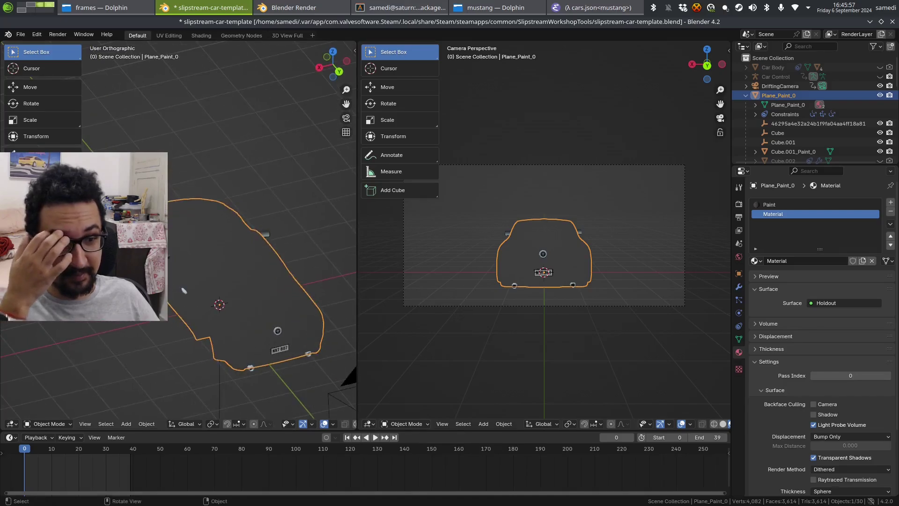
Select the side mirrors Cube.001_Paint_0 and assign their Paint slot to the whole mesh
{"action": "mouse_move", "coordinate": [240, 307]}
{"action": "middle_mouse_down"}
{"action": "mouse_move", "coordinate": [174, 268]}
{"action": "mouse_move", "coordinate": [344, 245]}
{"action": "middle_mouse_up"}
{"action": "left_click", "coordinate": [179, 265]}
{"action": "key", "text": "Tab"}
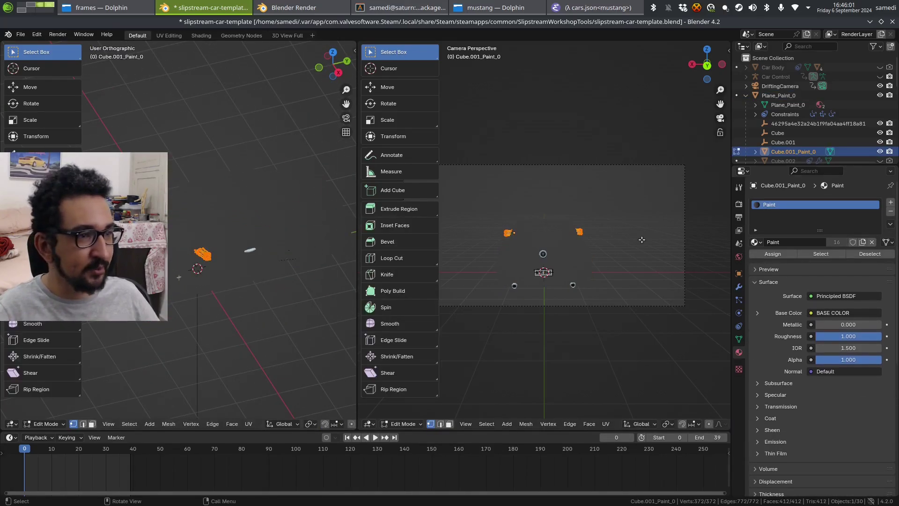
{"action": "left_click", "coordinate": [768, 255]}
{"action": "middle_click_drag", "start_coordinate": [313, 294], "coordinate": [211, 282]}
{"action": "key", "text": "Tab"}
{"action": "key", "text": "Tab"}
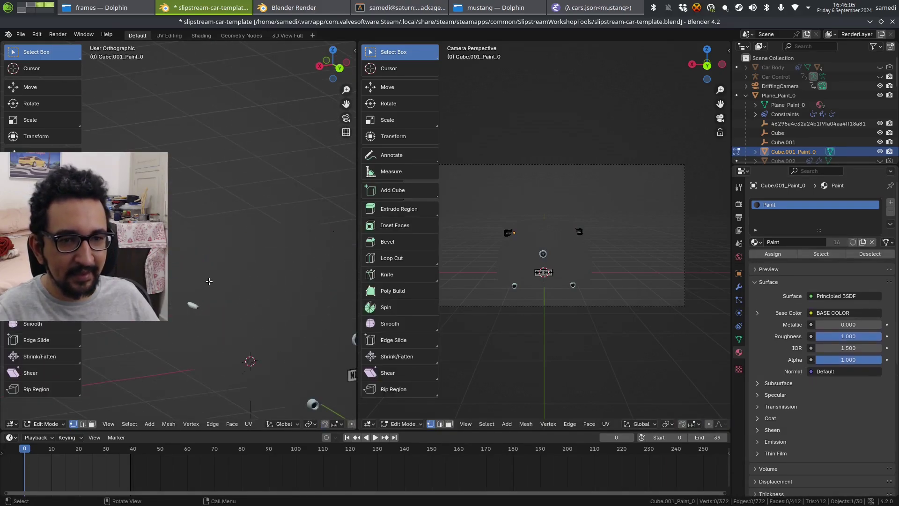
{"action": "left_click", "coordinate": [772, 255]}
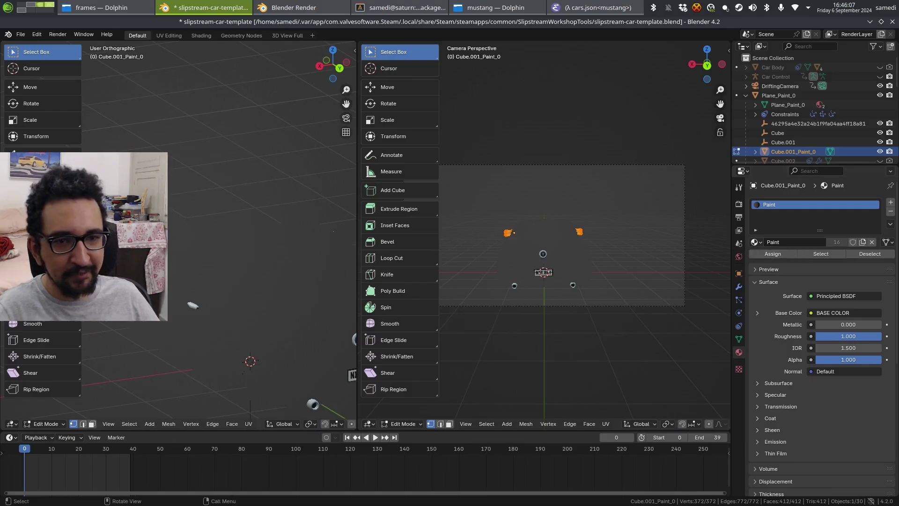
Replace the Paint material on the side mirrors Cube.001_Paint_0 with the existing Holdout material named Material
{"action": "middle_click_drag", "start_coordinate": [119, 283], "coordinate": [155, 290]}
{"action": "key", "text": "Tab"}
{"action": "middle_click_drag", "start_coordinate": [155, 291], "coordinate": [213, 302]}
{"action": "scroll", "coordinate": [279, 270], "scroll_direction": "up", "scroll_amount": 4}
{"action": "key", "text": "Tab"}
{"action": "left_click", "coordinate": [758, 242]}
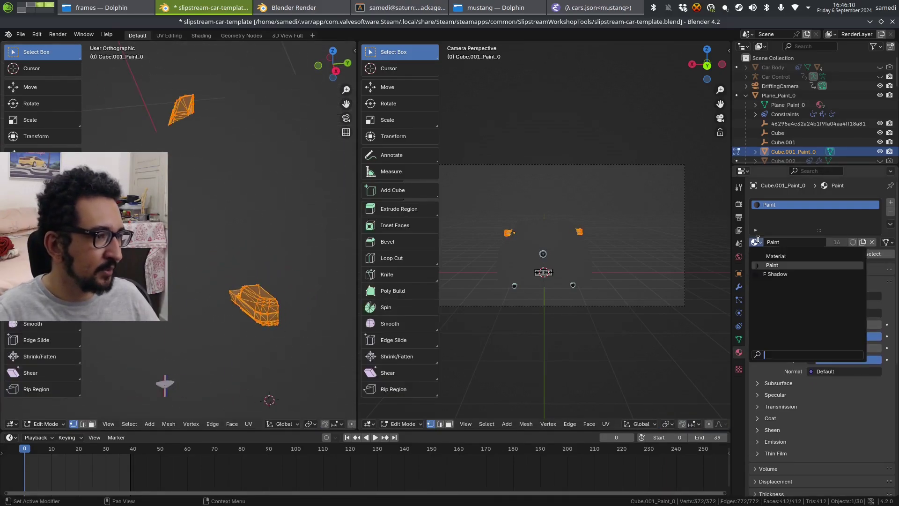
{"action": "left_click", "coordinate": [776, 256]}
{"action": "key", "text": "Tab"}
{"action": "middle_click_drag", "start_coordinate": [234, 281], "coordinate": [218, 287]}
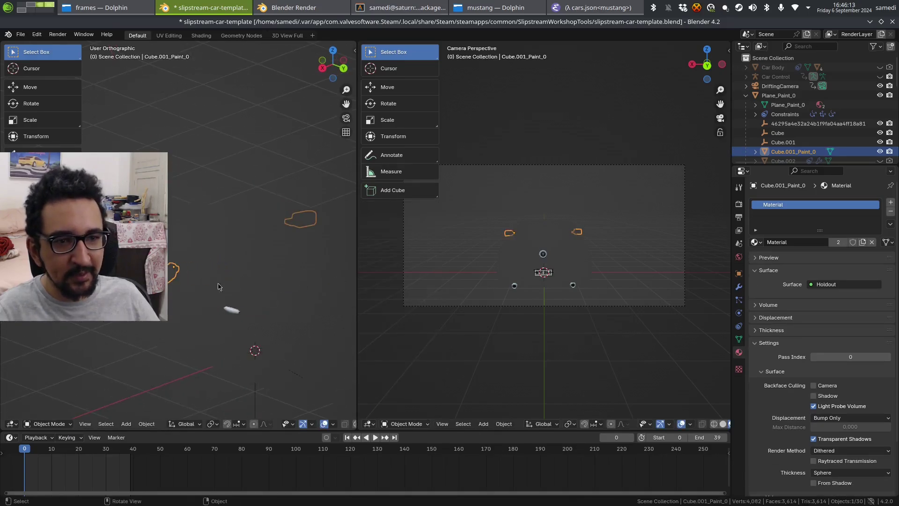
Switch the door handles Cube_Paint_0 and the small side badges Plane.006_Paint_0 from Paint to the Holdout material
{"action": "left_click", "coordinate": [234, 312]}
{"action": "left_click", "coordinate": [757, 244]}
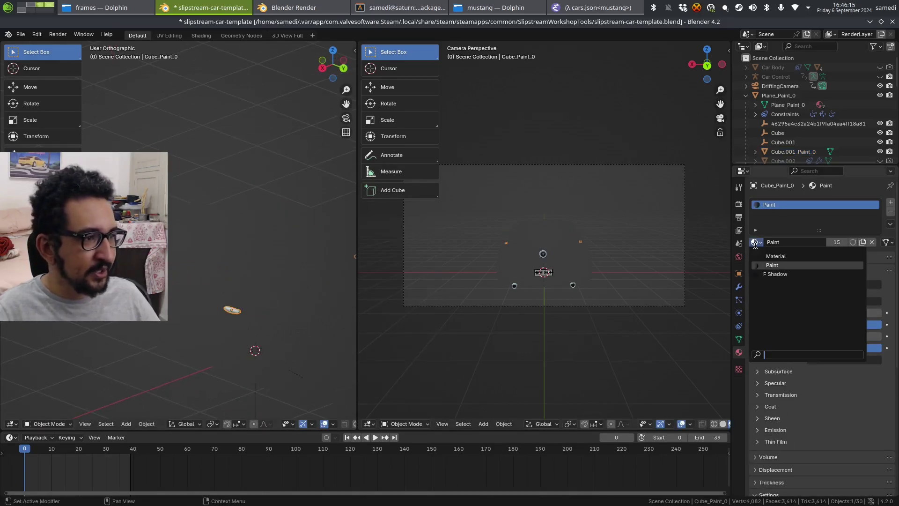
{"action": "left_click", "coordinate": [777, 256]}
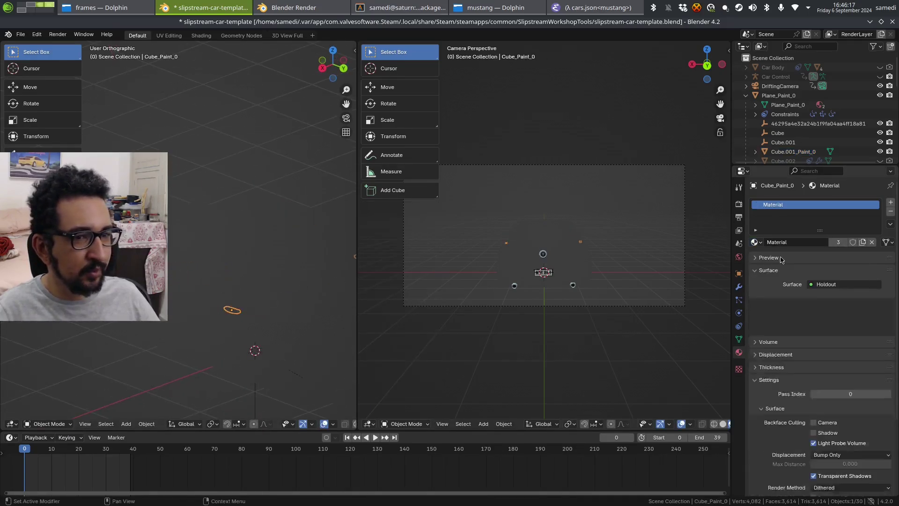
{"action": "middle_click_drag", "start_coordinate": [173, 293], "coordinate": [191, 310]}
{"action": "left_click", "coordinate": [244, 207]}
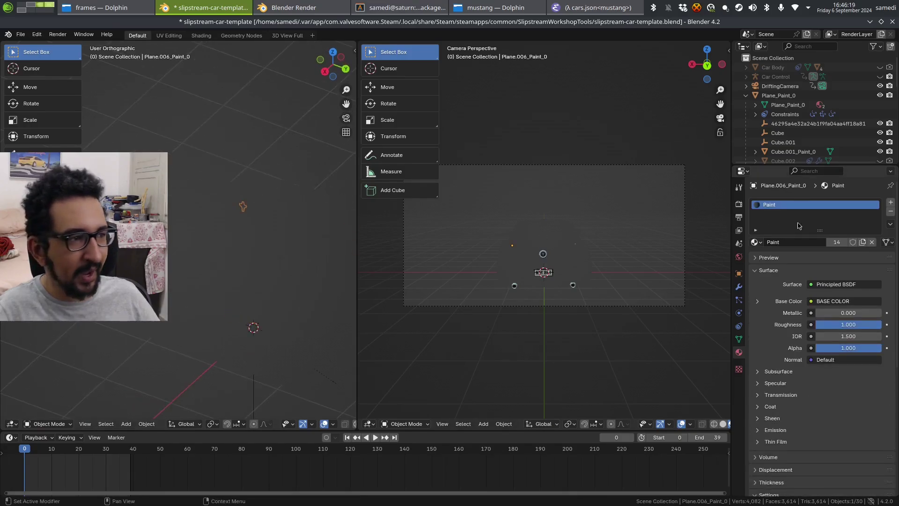
{"action": "left_click", "coordinate": [758, 243]}
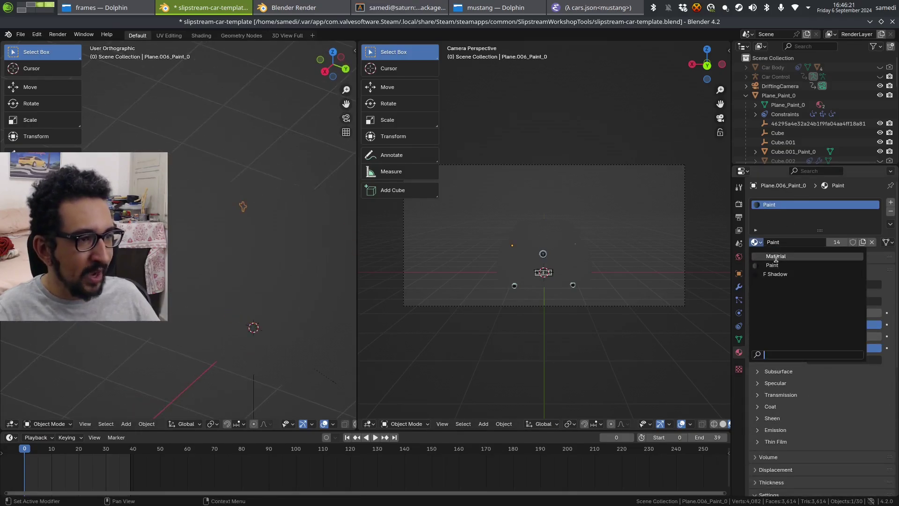
{"action": "left_click", "coordinate": [776, 257]}
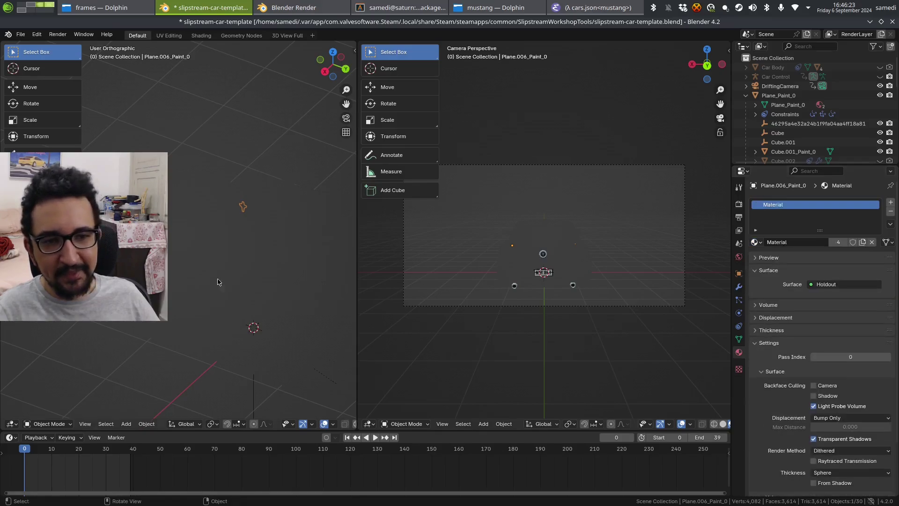
Find the slatted front grille Plane.004_Paint_0 and switch its material to the Holdout one named Material
{"action": "middle_click_drag", "start_coordinate": [220, 280], "coordinate": [264, 283]}
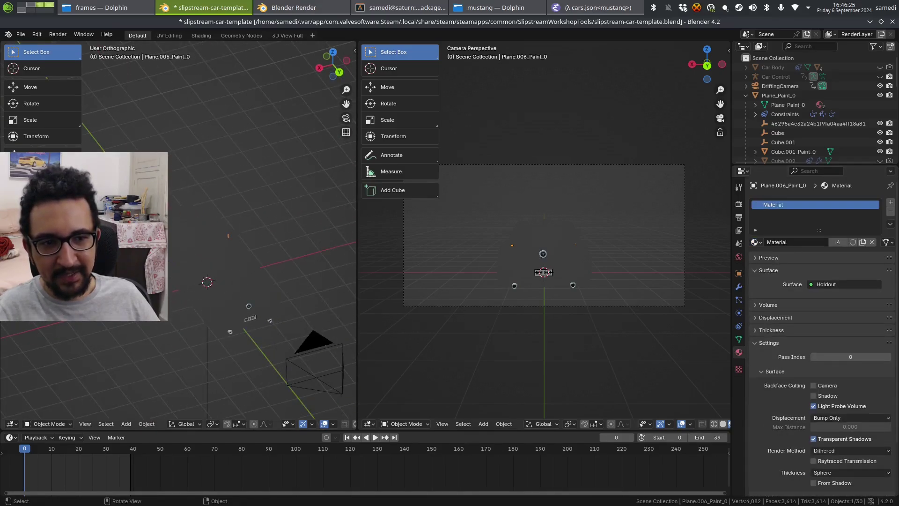
{"action": "middle_click_drag", "start_coordinate": [28, 280], "coordinate": [190, 259]}
{"action": "scroll", "coordinate": [118, 322], "scroll_direction": "up", "scroll_amount": 6}
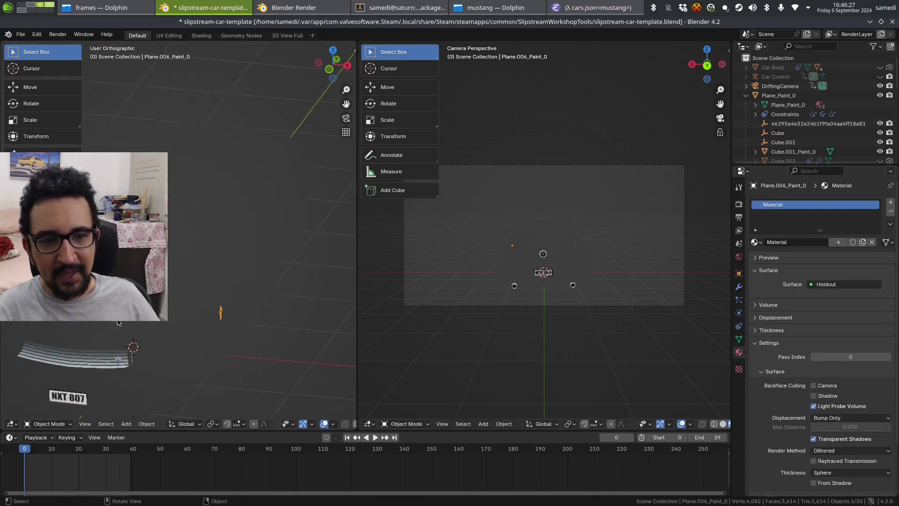
{"action": "left_click", "coordinate": [92, 366]}
{"action": "middle_click_drag", "start_coordinate": [245, 321], "coordinate": [173, 332]}
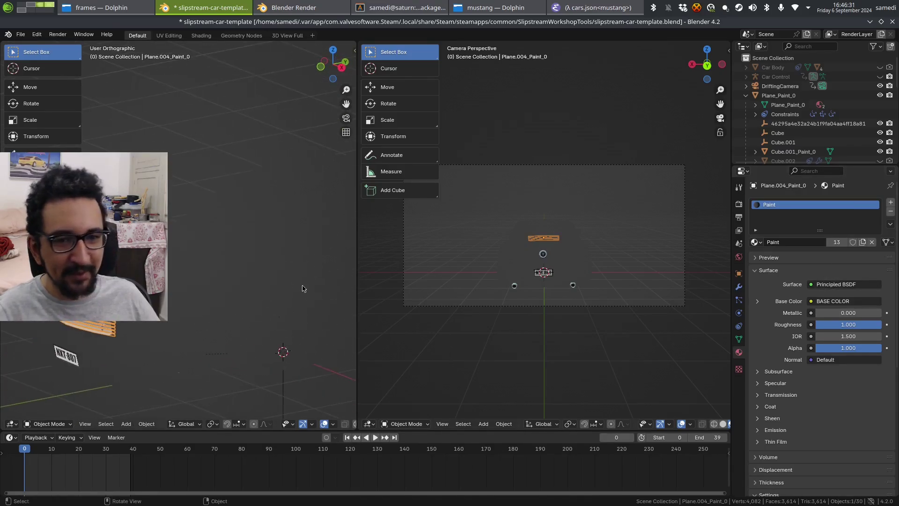
{"action": "left_click", "coordinate": [834, 284]}
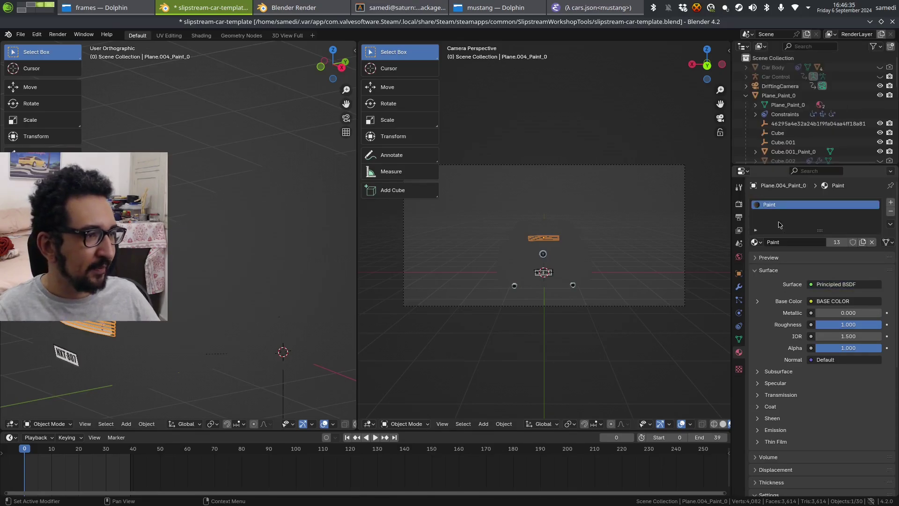
{"action": "left_click", "coordinate": [760, 244]}
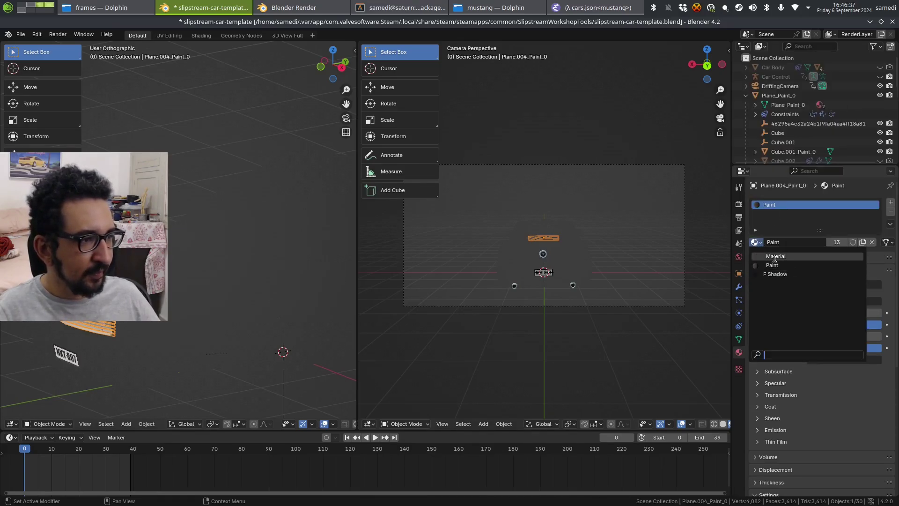
{"action": "left_click", "coordinate": [776, 257]}
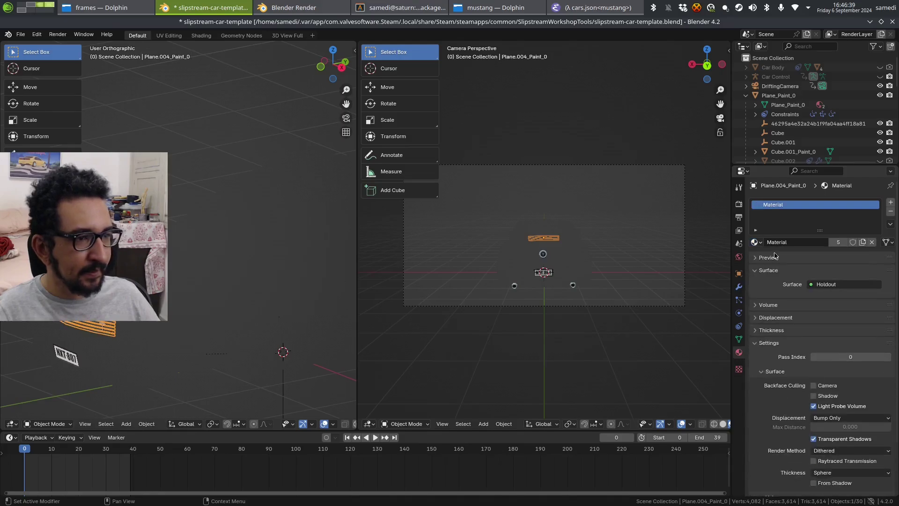
Switch the front licence plate Plane.008_Paint_0 to the Holdout material
{"action": "left_click", "coordinate": [79, 365]}
{"action": "left_click", "coordinate": [80, 365]}
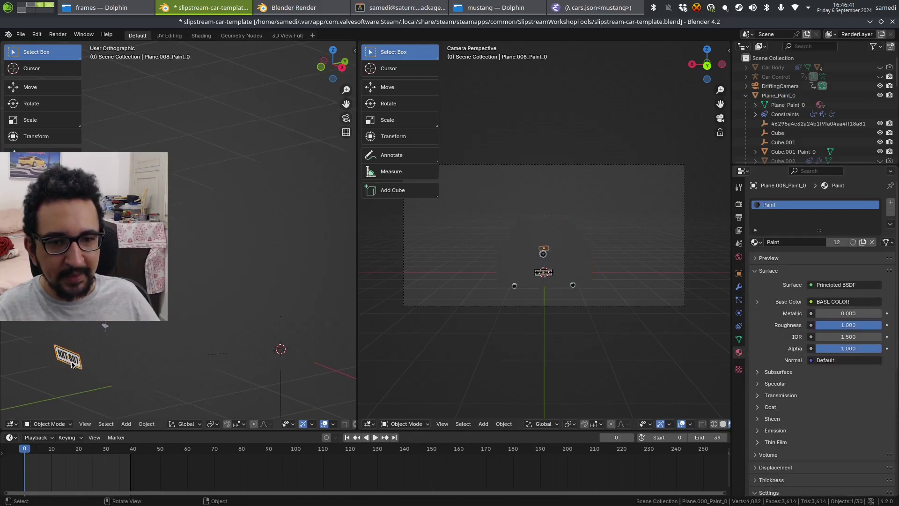
{"action": "left_click", "coordinate": [762, 246]}
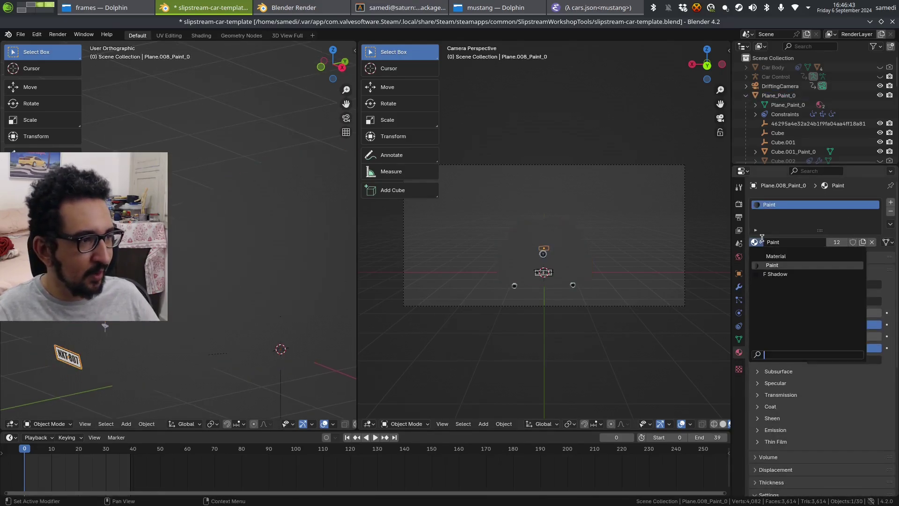
{"action": "left_click", "coordinate": [772, 256]}
Switch the round rear badge Cylinder_Paint_0 above the rear plate to the Holdout material
{"action": "middle_click_drag", "start_coordinate": [197, 304], "coordinate": [153, 258]}
{"action": "scroll", "coordinate": [214, 301], "scroll_direction": "down", "scroll_amount": 5}
{"action": "middle_click_drag", "start_coordinate": [265, 311], "coordinate": [207, 259], "text": "shift"}
{"action": "scroll", "coordinate": [261, 247], "scroll_direction": "up", "scroll_amount": 4}
{"action": "scroll", "coordinate": [262, 246], "scroll_direction": "up", "scroll_amount": 1}
{"action": "middle_click_drag", "start_coordinate": [261, 246], "coordinate": [190, 249], "text": "shift"}
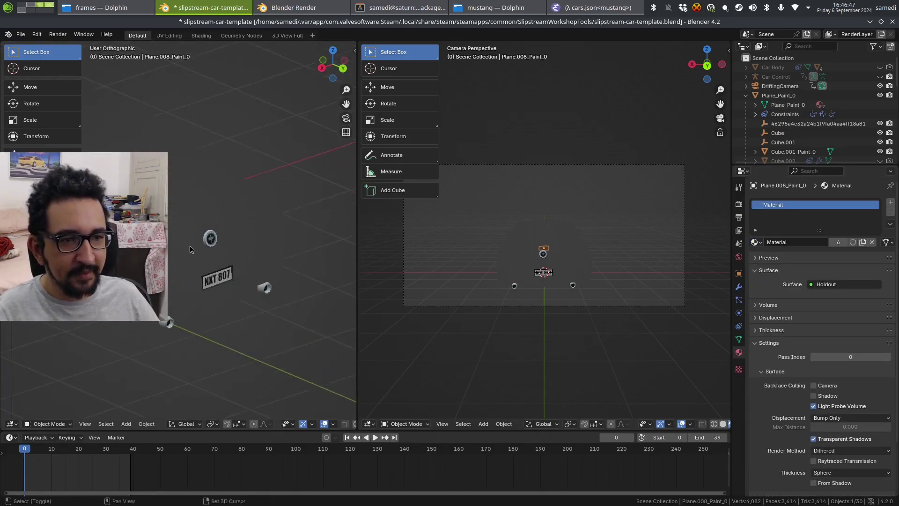
{"action": "left_click", "coordinate": [212, 238]}
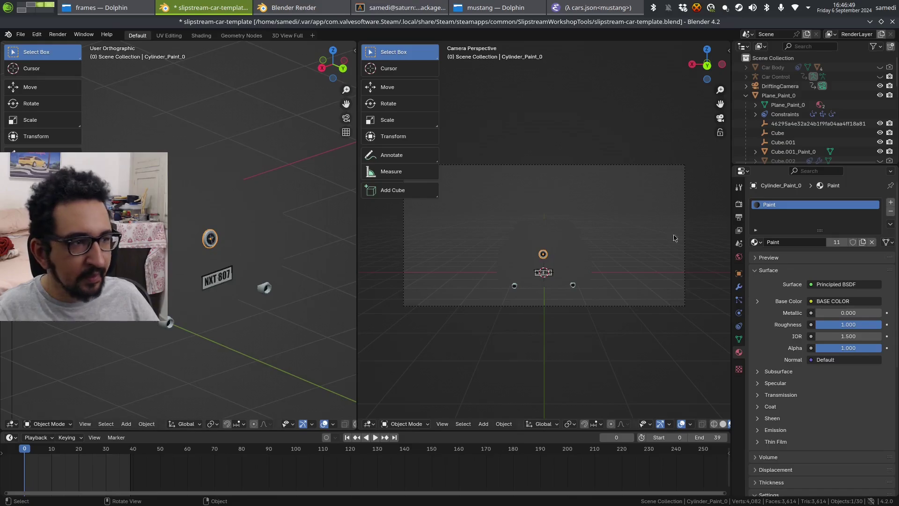
{"action": "left_click", "coordinate": [754, 242]}
{"action": "left_click", "coordinate": [775, 256]}
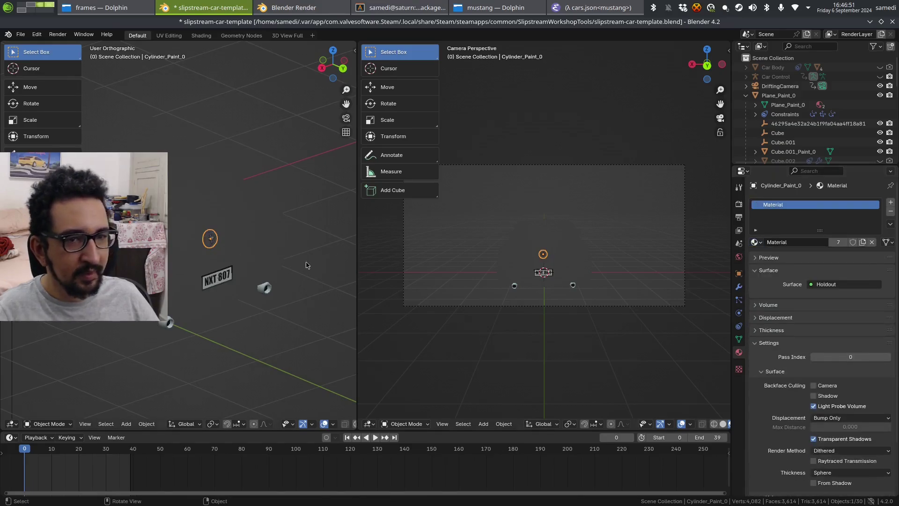
Apply the Holdout material to the rear licence plate Plane.007_Paint_0 and the exhaust pipes Cylinder.001_Paint_0
{"action": "left_click", "coordinate": [212, 287]}
{"action": "left_click", "coordinate": [754, 242]}
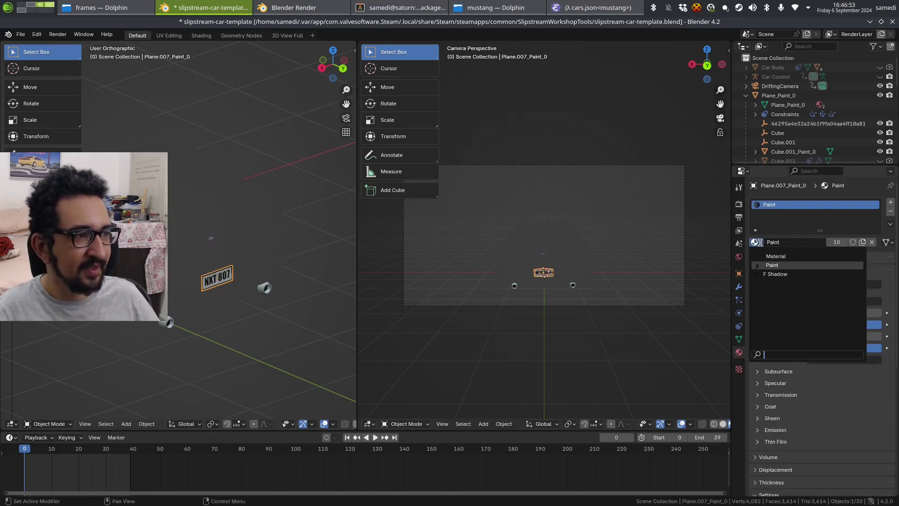
{"action": "left_click", "coordinate": [772, 256]}
{"action": "left_click", "coordinate": [170, 325]}
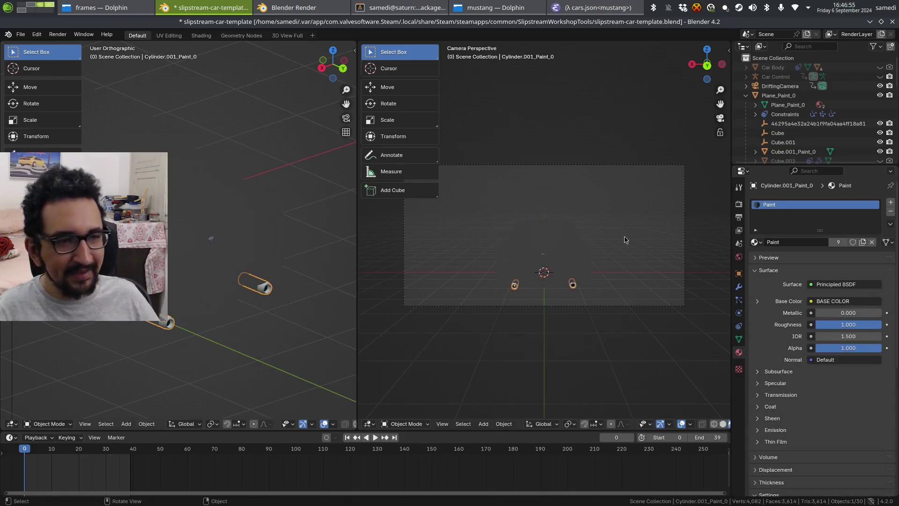
{"action": "left_click", "coordinate": [754, 242]}
{"action": "left_click", "coordinate": [772, 256]}
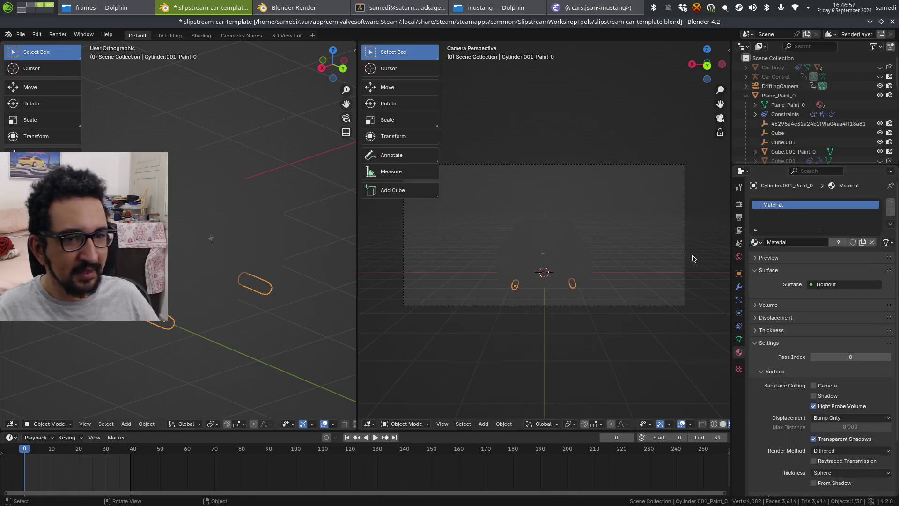
Apply the Holdout material to the remaining small emblems, Plane.009_Paint_0 at the rear and Plane.005_Paint_0 at the front
{"action": "middle_click_drag", "start_coordinate": [247, 272], "coordinate": [234, 306]}
{"action": "left_click", "coordinate": [252, 293]}
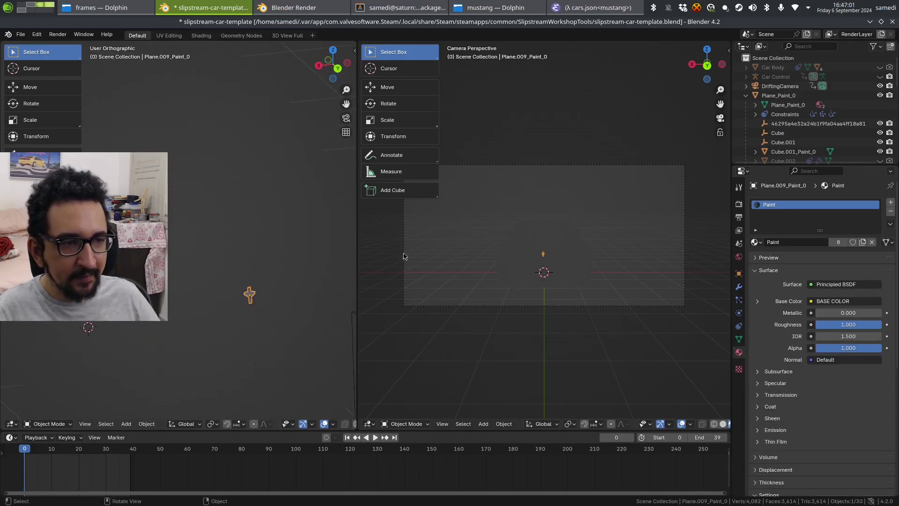
{"action": "left_click", "coordinate": [754, 242]}
{"action": "left_click", "coordinate": [772, 256]}
{"action": "middle_click_drag", "start_coordinate": [244, 267], "coordinate": [173, 348]}
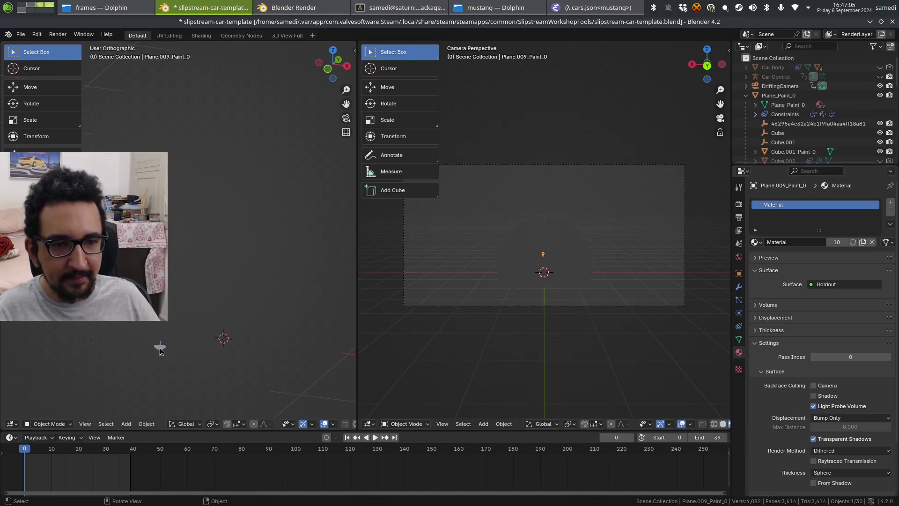
{"action": "left_click", "coordinate": [160, 349]}
{"action": "left_click", "coordinate": [755, 242]}
{"action": "left_click", "coordinate": [772, 256]}
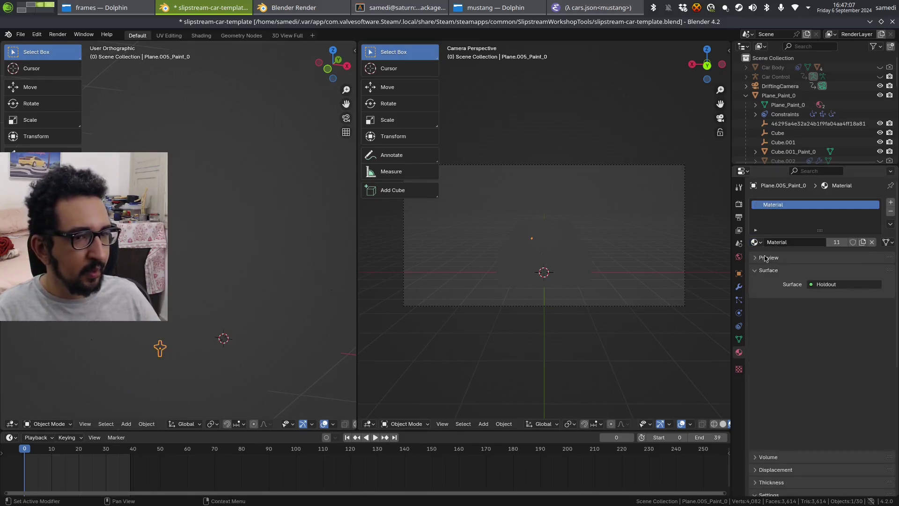
Enter Edit Mode on the car body Plane_Paint_0 with face selection and select a lower face of the left tail light's inner segment
{"action": "mouse_move", "coordinate": [220, 281]}
{"action": "middle_mouse_down"}
{"action": "mouse_move", "coordinate": [197, 241]}
{"action": "mouse_move", "coordinate": [195, 263]}
{"action": "mouse_move", "coordinate": [188, 253]}
{"action": "mouse_move", "coordinate": [196, 267]}
{"action": "mouse_move", "coordinate": [233, 236]}
{"action": "middle_mouse_up"}
{"action": "left_click", "coordinate": [222, 229]}
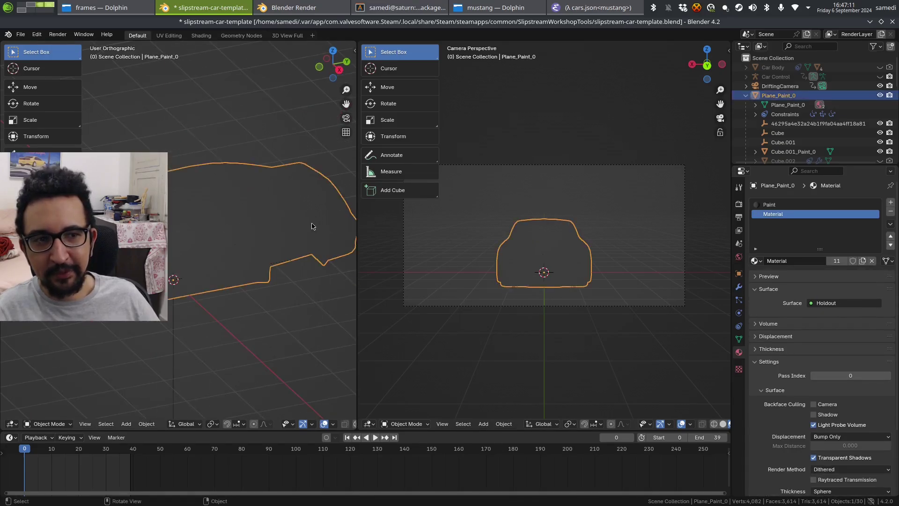
{"action": "middle_click_drag", "start_coordinate": [313, 227], "coordinate": [195, 246]}
{"action": "key", "text": "Tab"}
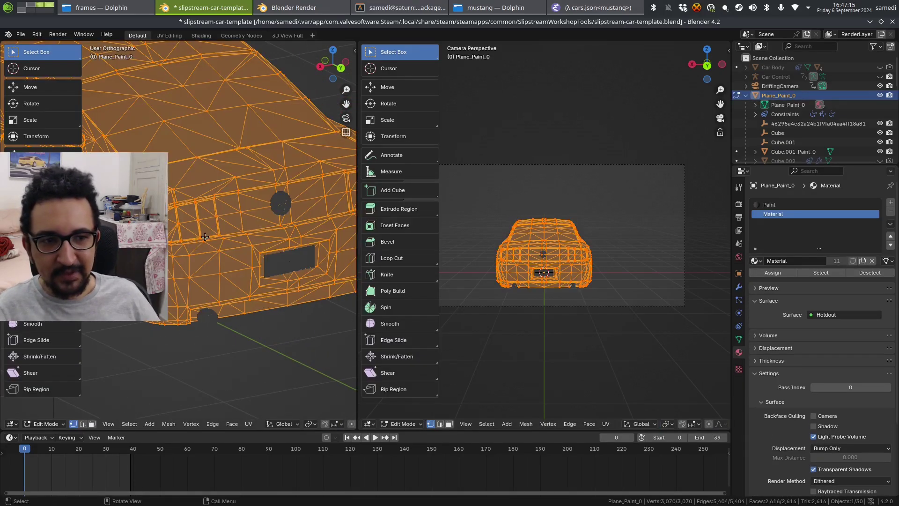
{"action": "scroll", "coordinate": [226, 247], "scroll_direction": "up", "scroll_amount": 4}
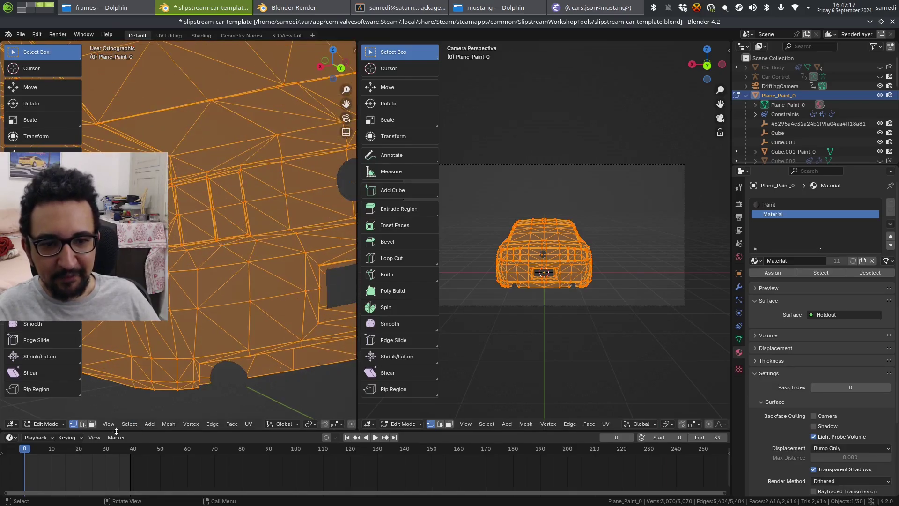
{"action": "left_click", "coordinate": [92, 423]}
{"action": "left_click", "coordinate": [239, 210]}
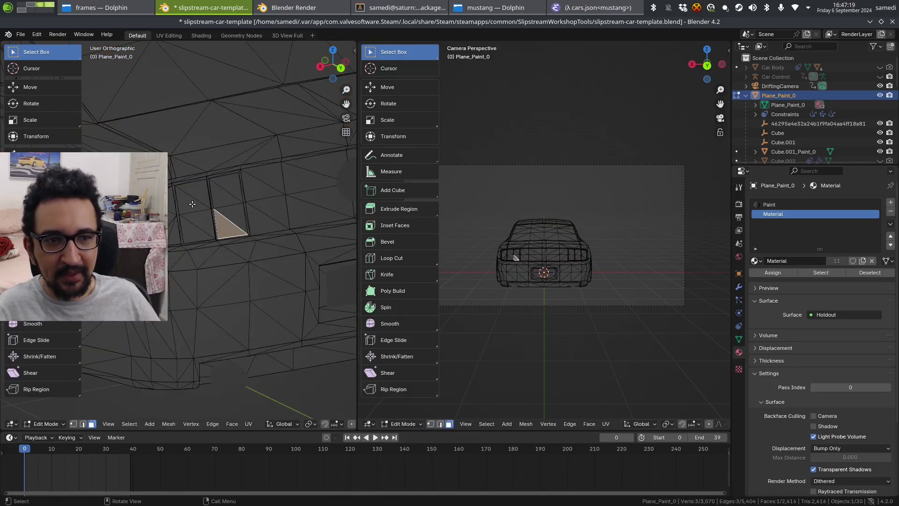
From the back view, add the faces of the left tail light's outer and middle segments using Circle Select
{"action": "key", "text": "c"}
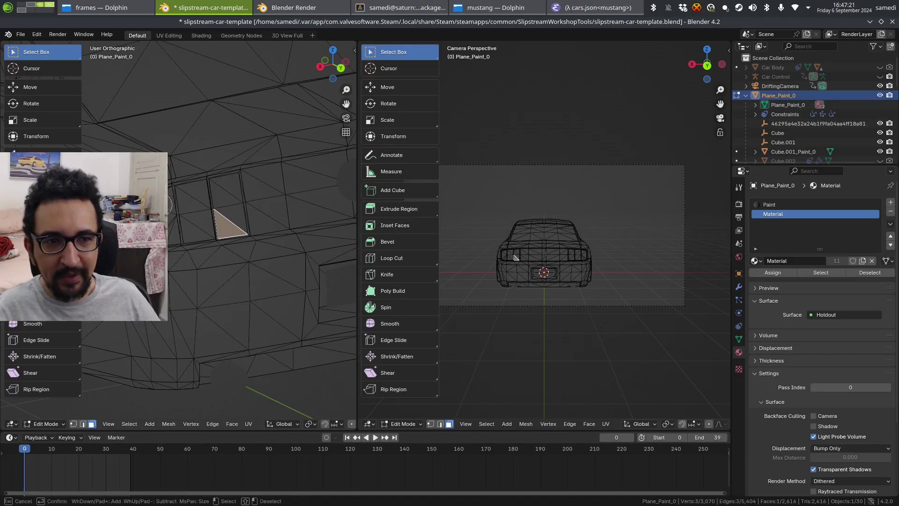
{"action": "key", "text": "Escape"}
{"action": "middle_click_drag", "start_coordinate": [273, 211], "coordinate": [314, 197]}
{"action": "key", "text": "KP_1"}
{"action": "key", "text": "ctrl+KP_1"}
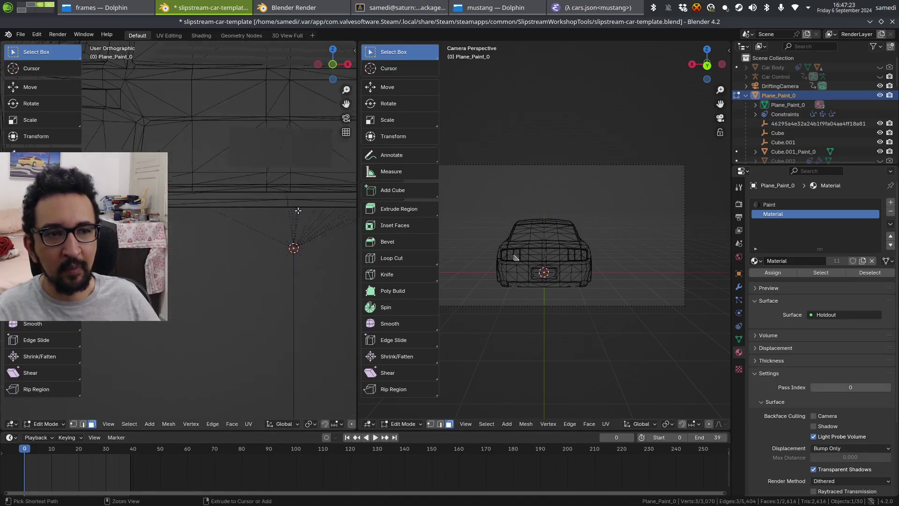
{"action": "scroll", "coordinate": [263, 206], "scroll_direction": "down", "scroll_amount": 5}
{"action": "middle_click_drag", "start_coordinate": [154, 181], "coordinate": [272, 246], "text": "shift"}
{"action": "scroll", "coordinate": [195, 231], "scroll_direction": "up", "scroll_amount": 5}
{"action": "middle_click_drag", "start_coordinate": [164, 221], "coordinate": [208, 272], "text": "shift"}
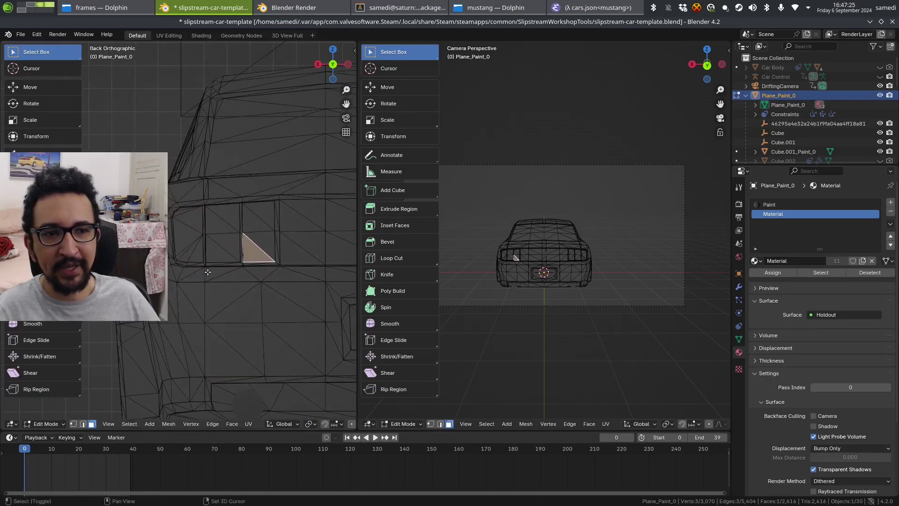
{"action": "key", "text": "KP_1"}
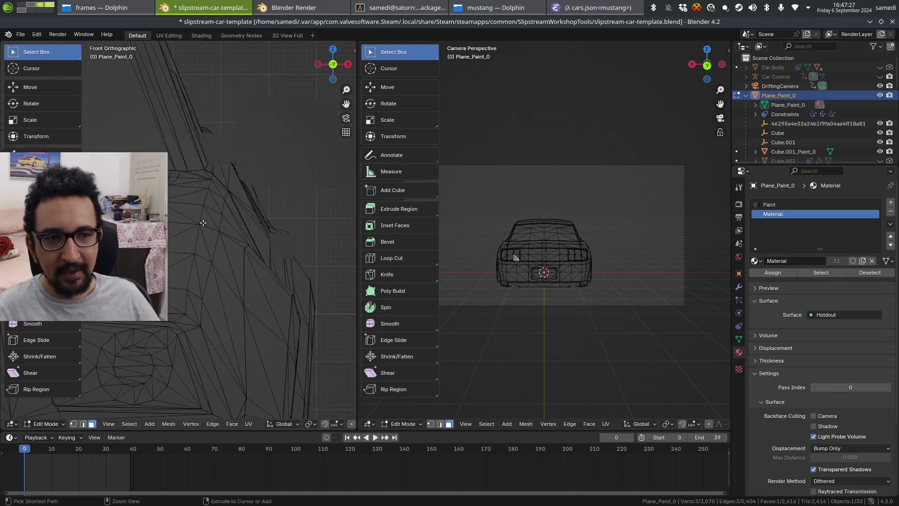
{"action": "key", "text": "ctrl+KP_1"}
{"action": "key", "text": "c"}
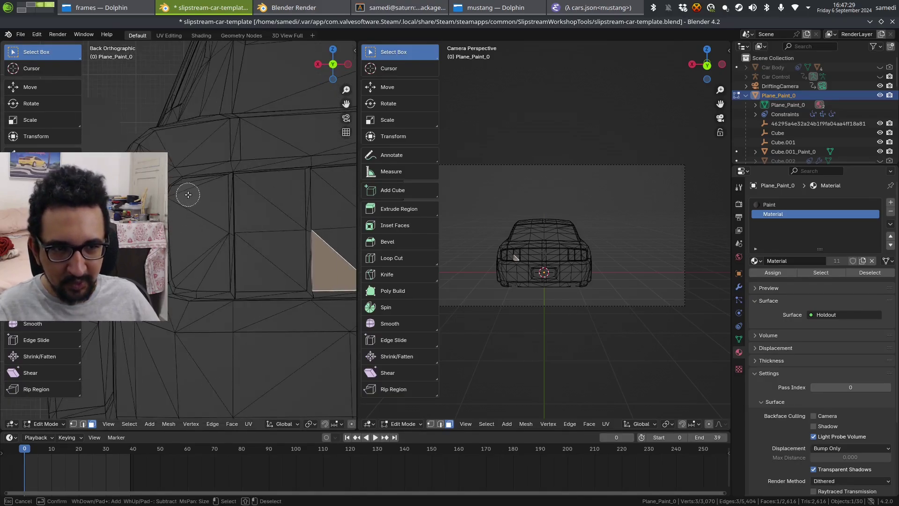
{"action": "left_click_drag", "start_coordinate": [187, 195], "coordinate": [203, 263]}
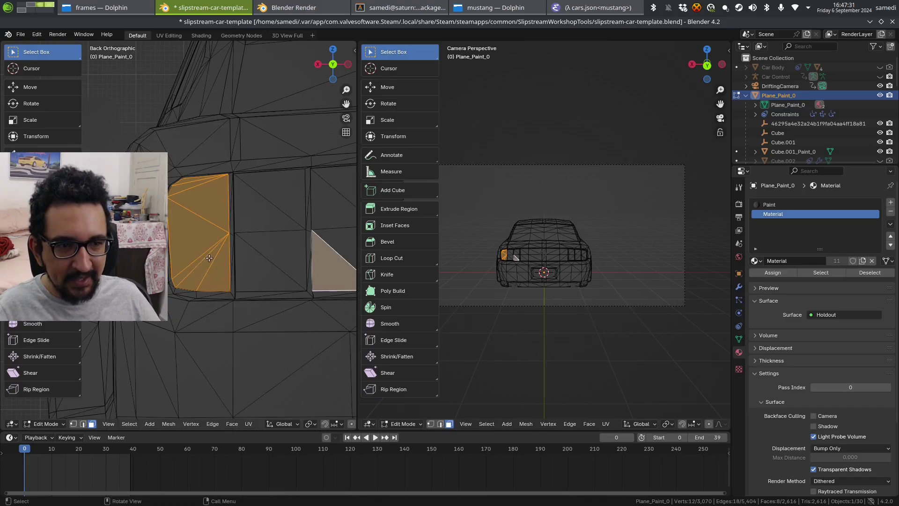
{"action": "left_click_drag", "start_coordinate": [275, 206], "coordinate": [264, 259]}
{"action": "right_click", "coordinate": [264, 259]}
Add the remaining faces of the left tail light's inner segment to the selection
{"action": "middle_click_drag", "start_coordinate": [313, 225], "coordinate": [231, 227], "text": "shift"}
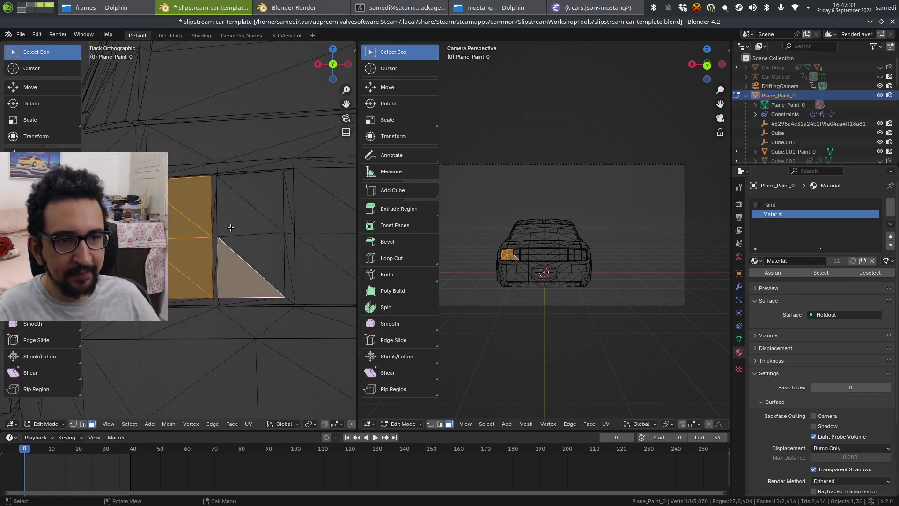
{"action": "key", "text": "c"}
{"action": "left_click_drag", "start_coordinate": [253, 205], "coordinate": [241, 261]}
{"action": "right_click", "coordinate": [242, 262]}
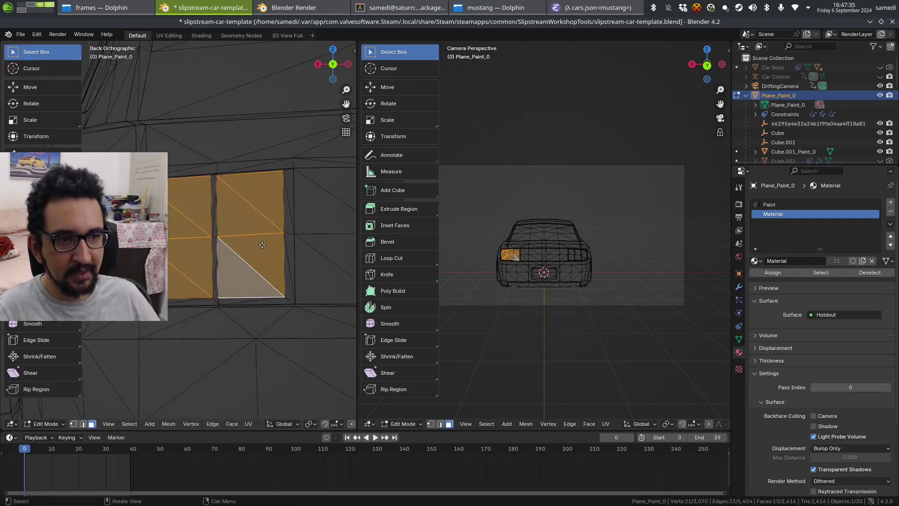
Add the faces of the right tail light's inner and middle segments to the selection using Circle Select
{"action": "scroll", "coordinate": [267, 246], "scroll_direction": "down", "scroll_amount": 6}
{"action": "middle_click_drag", "start_coordinate": [337, 238], "coordinate": [241, 232], "text": "shift"}
{"action": "scroll", "coordinate": [241, 231], "scroll_direction": "up", "scroll_amount": 7}
{"action": "middle_click_drag", "start_coordinate": [323, 233], "coordinate": [217, 209], "text": "shift"}
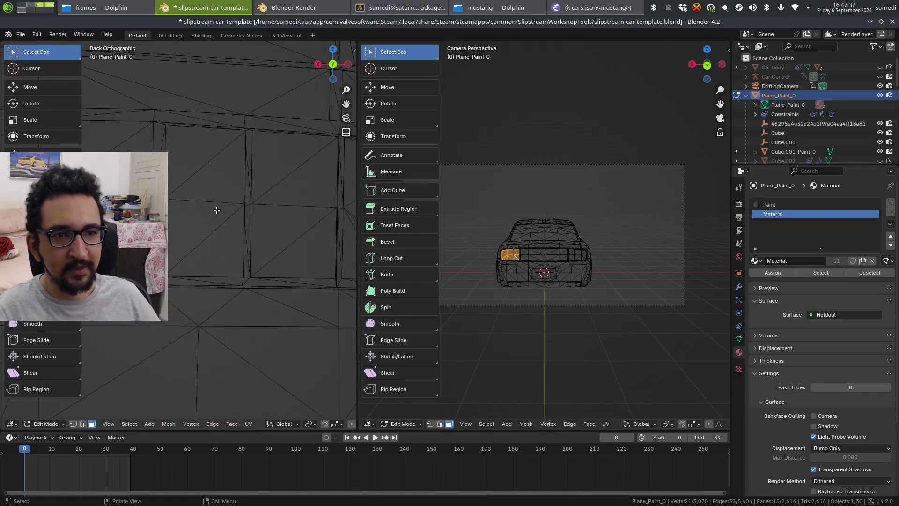
{"action": "key", "text": "c"}
{"action": "left_click_drag", "start_coordinate": [200, 173], "coordinate": [198, 231]}
{"action": "right_click", "coordinate": [197, 231]}
{"action": "key", "text": "c"}
{"action": "left_click_drag", "start_coordinate": [288, 170], "coordinate": [288, 233]}
{"action": "right_click", "coordinate": [288, 233]}
Add the faces of the right tail light's outer segment to the selection and check both lights from behind
{"action": "middle_click_drag", "start_coordinate": [301, 211], "coordinate": [169, 229], "text": "shift"}
{"action": "key", "text": "c"}
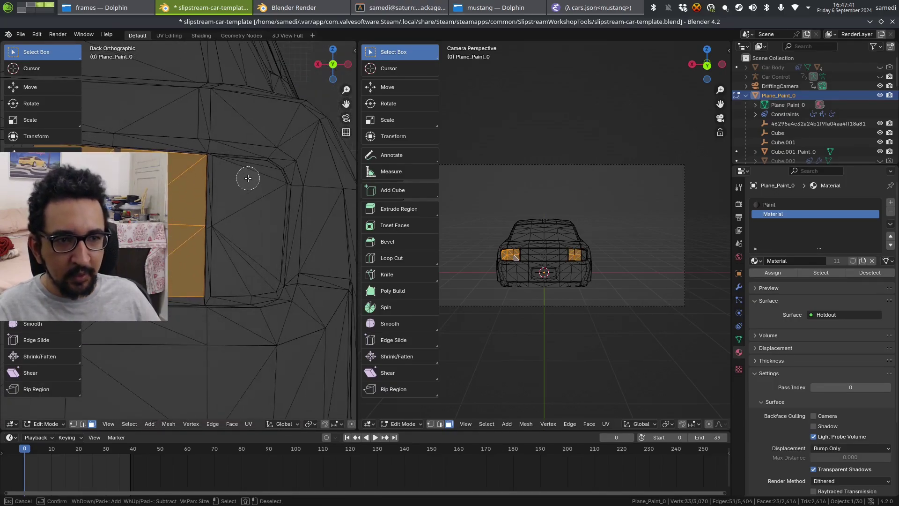
{"action": "mouse_move", "coordinate": [246, 176]}
{"action": "left_mouse_down"}
{"action": "mouse_move", "coordinate": [260, 177]}
{"action": "mouse_move", "coordinate": [231, 231]}
{"action": "mouse_move", "coordinate": [235, 255]}
{"action": "left_mouse_up"}
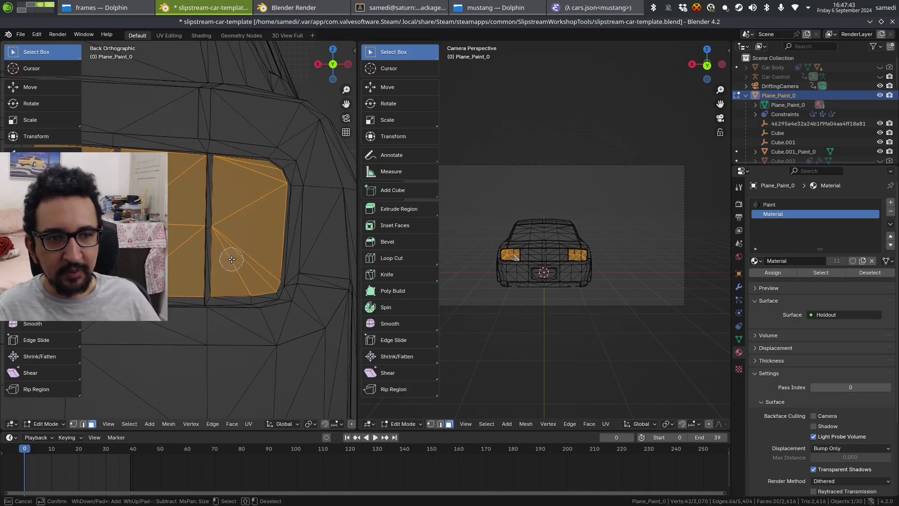
{"action": "right_click", "coordinate": [234, 255]}
{"action": "mouse_move", "coordinate": [231, 253]}
{"action": "middle_mouse_down"}
{"action": "mouse_move", "coordinate": [186, 280]}
{"action": "mouse_move", "coordinate": [255, 277]}
{"action": "mouse_move", "coordinate": [206, 283]}
{"action": "middle_mouse_up"}
{"action": "scroll", "coordinate": [258, 267], "scroll_direction": "down", "scroll_amount": 9}
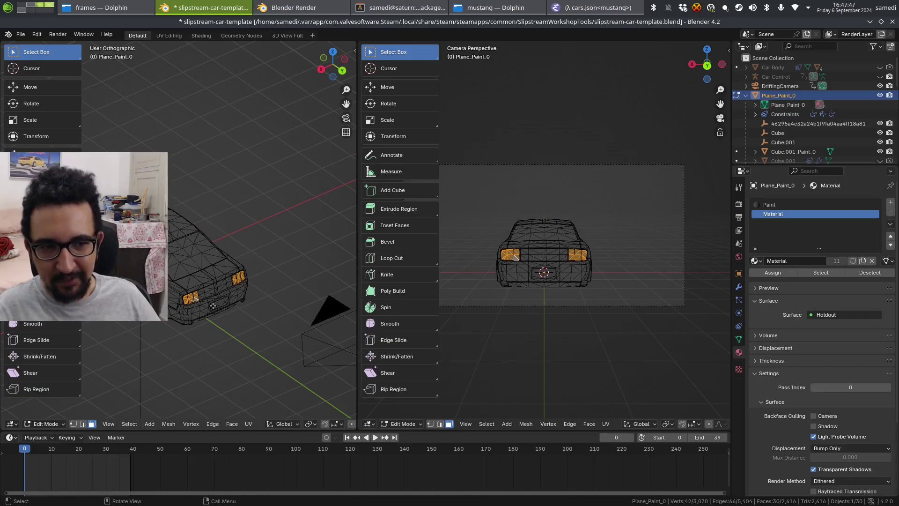
{"action": "scroll", "coordinate": [213, 305], "scroll_direction": "up", "scroll_amount": 4}
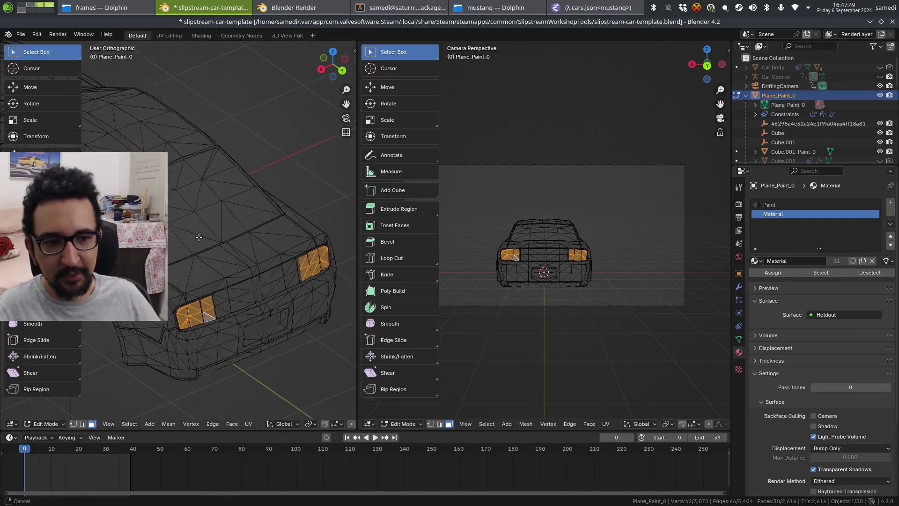
{"action": "middle_click_drag", "start_coordinate": [213, 306], "coordinate": [207, 271]}
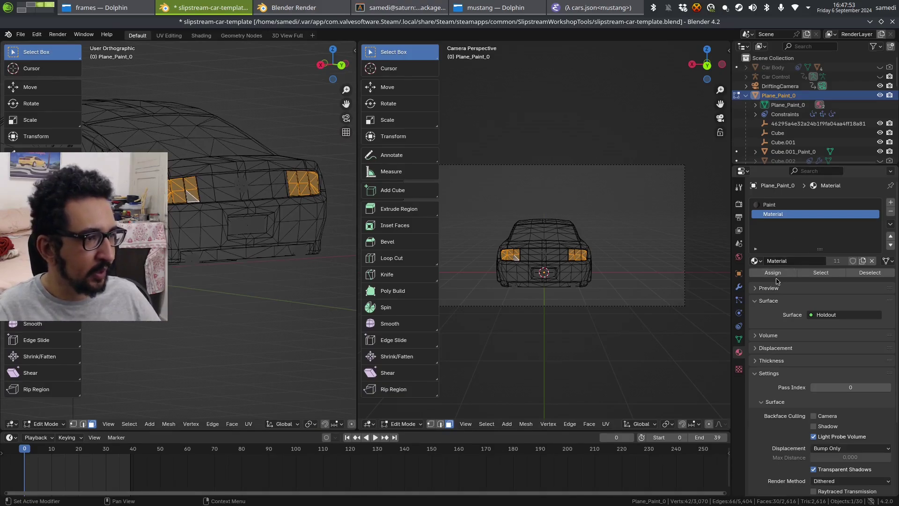
Add a third material slot to the car body with a new material that uses the Emission shader
{"action": "left_click", "coordinate": [891, 202]}
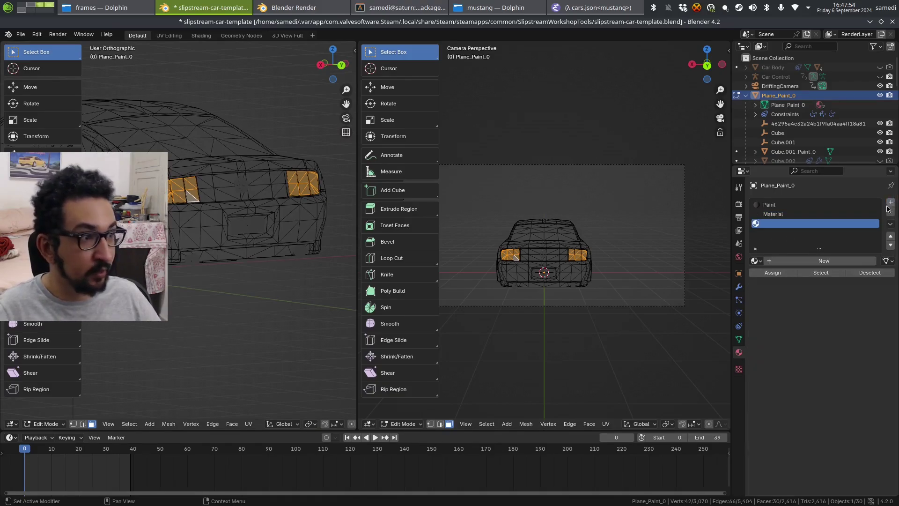
{"action": "left_click", "coordinate": [756, 260]}
{"action": "left_click", "coordinate": [805, 260]}
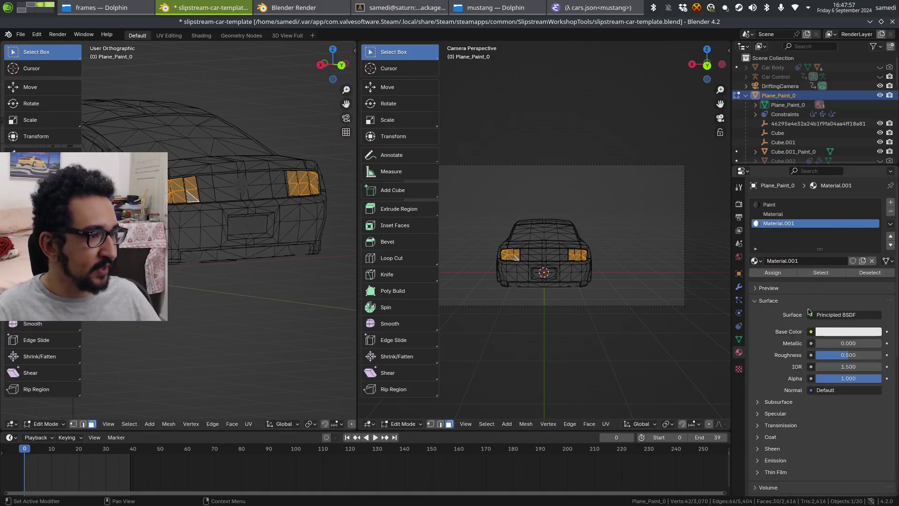
{"action": "left_click", "coordinate": [829, 314]}
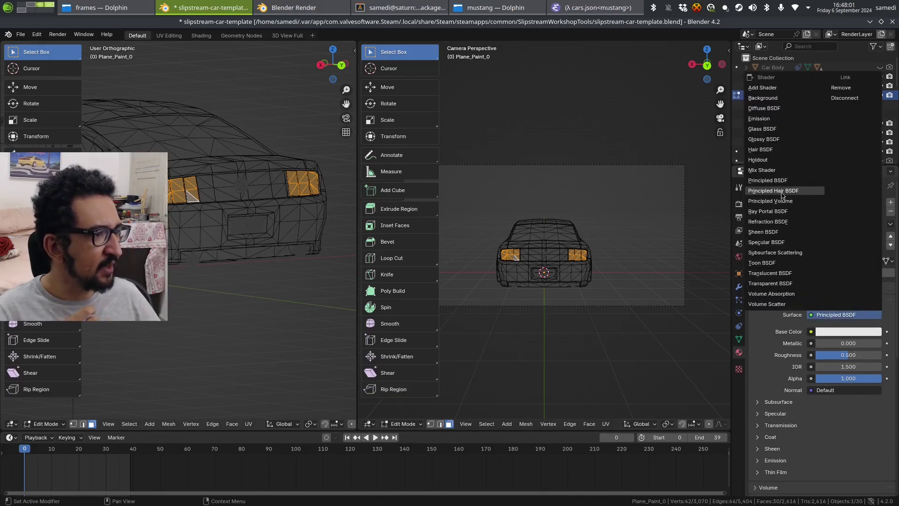
{"action": "left_click", "coordinate": [771, 120]}
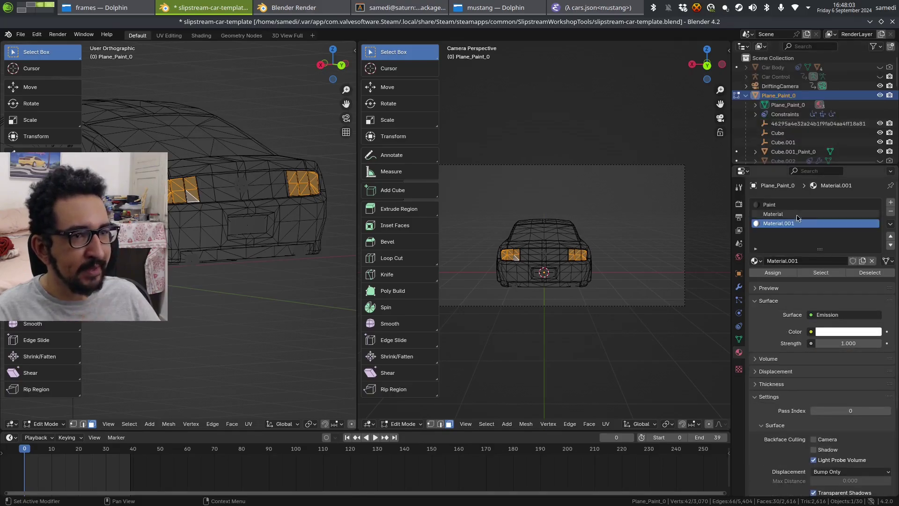
Set the Emission colour to pure red and assign the material to the selected tail light faces, returning to Object Mode
{"action": "left_click", "coordinate": [835, 331]}
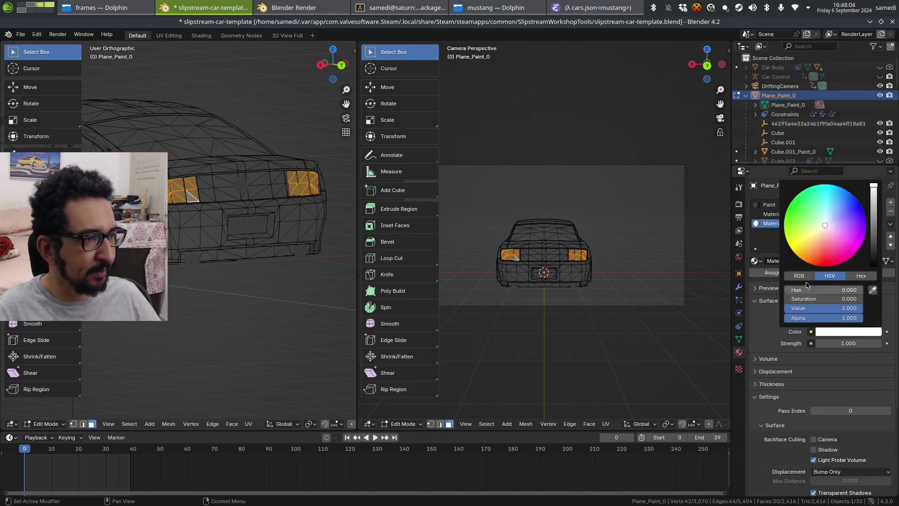
{"action": "left_click", "coordinate": [851, 331]}
{"action": "left_click", "coordinate": [822, 267]}
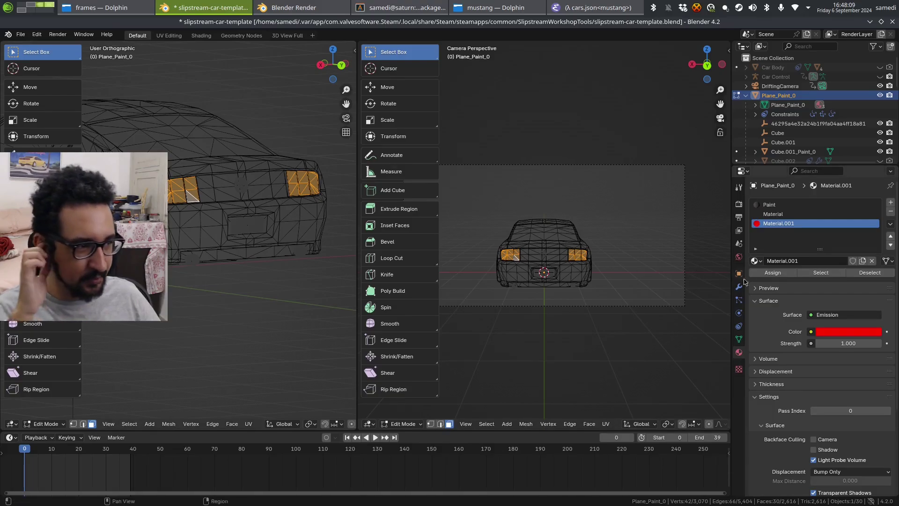
{"action": "middle_click_drag", "start_coordinate": [263, 230], "coordinate": [173, 246]}
{"action": "key", "text": "a"}
{"action": "key", "text": "Tab"}
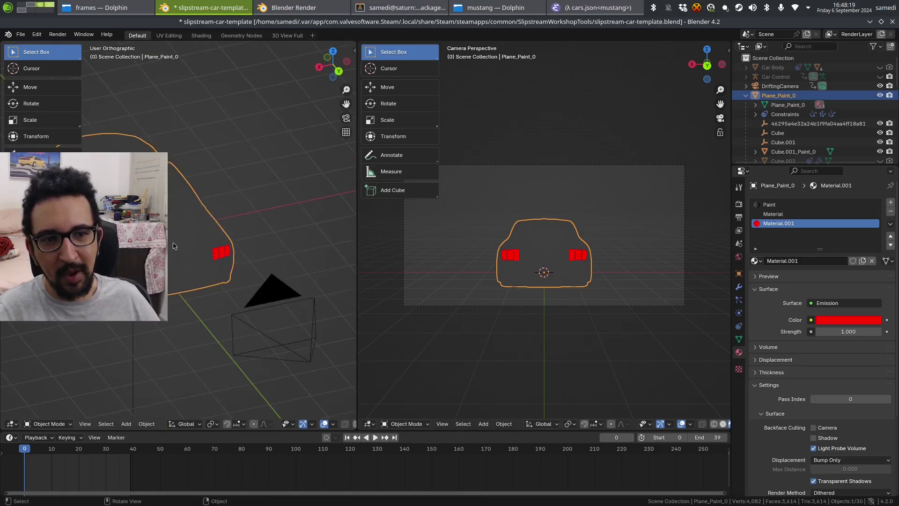
Render the whole animation with the red tail lights
{"action": "key", "text": "space"}
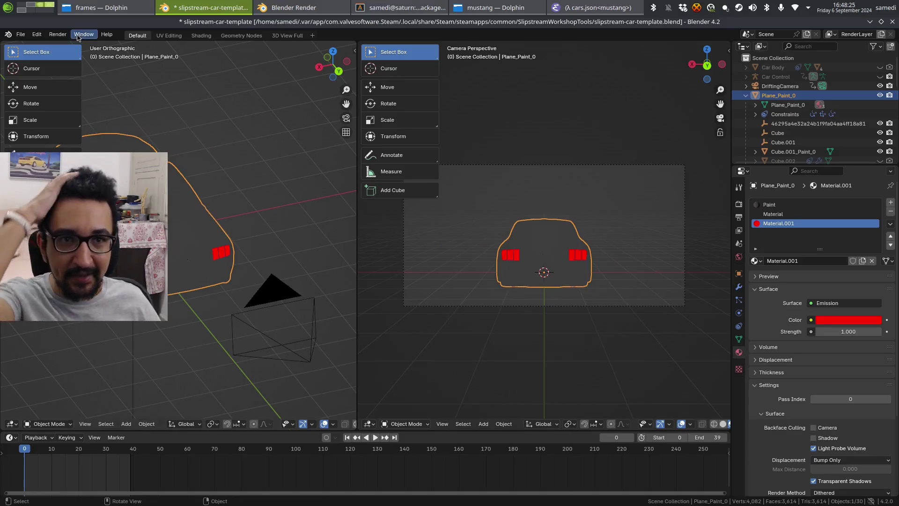
{"action": "left_click", "coordinate": [58, 34]}
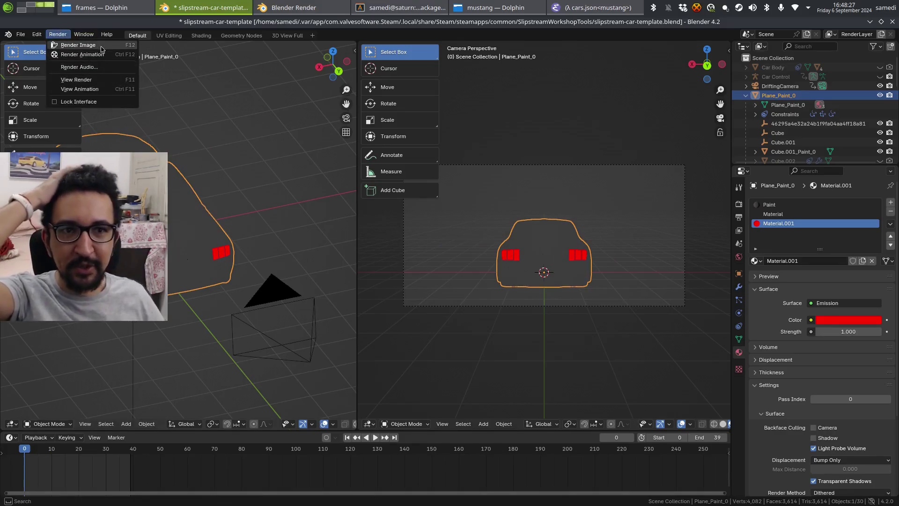
{"action": "left_click", "coordinate": [75, 54]}
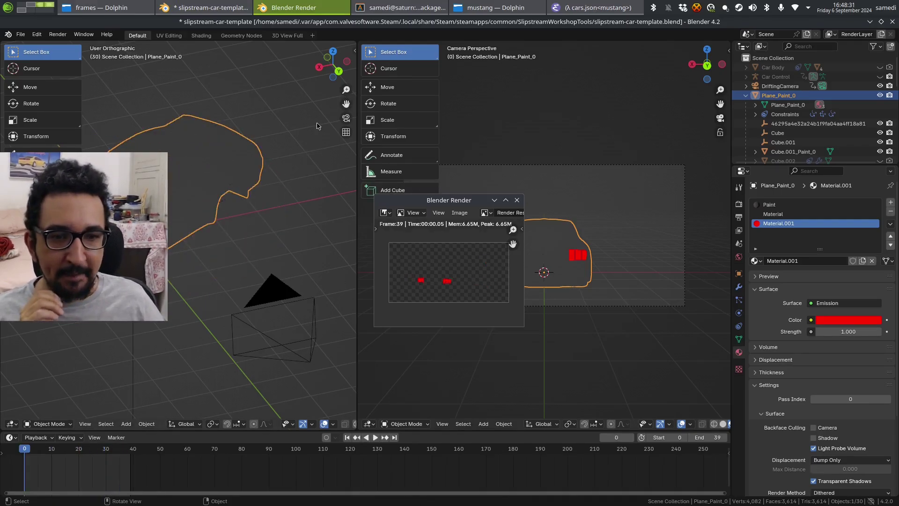
Switch to the frames folder in Dolphin and create a new folder named redlight there
{"action": "left_click", "coordinate": [94, 8]}
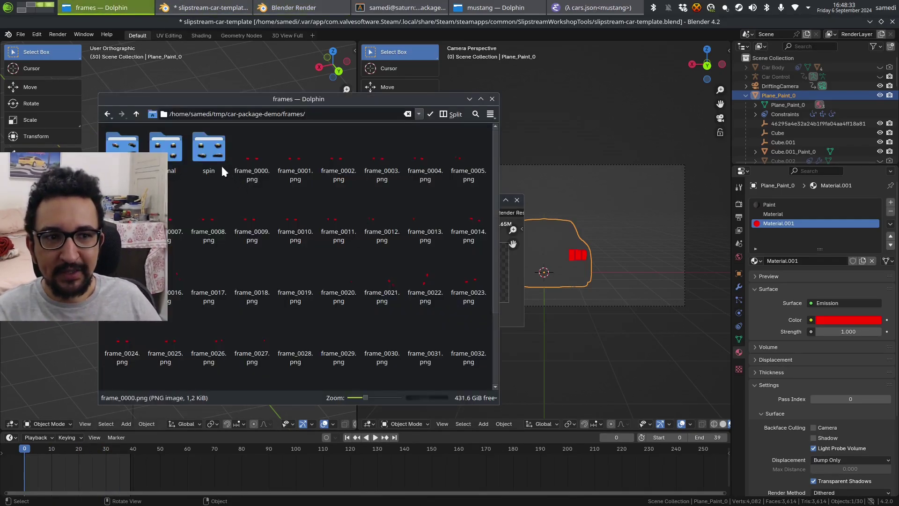
{"action": "right_click", "coordinate": [230, 193]}
{"action": "mouse_move", "coordinate": [347, 196]}
{"action": "left_click", "coordinate": [382, 196]}
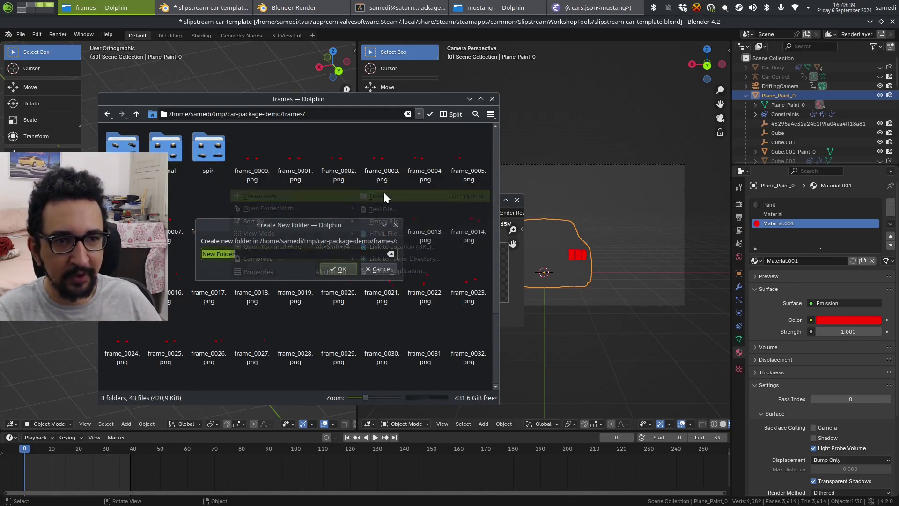
{"action": "type", "text": "redlight"}
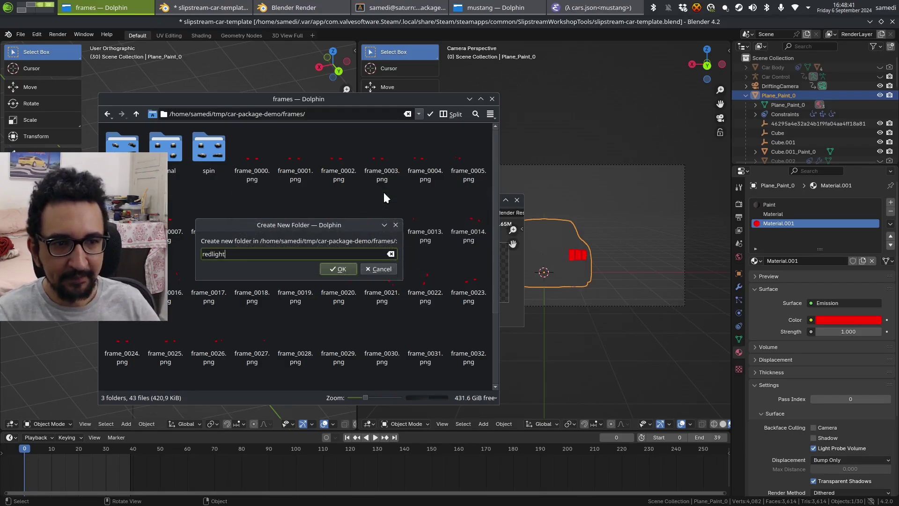
{"action": "key", "text": "Return"}
Move the rendered images frame_0000.png through frame_0013.png into the redlight folder
{"action": "left_click", "coordinate": [298, 161]}
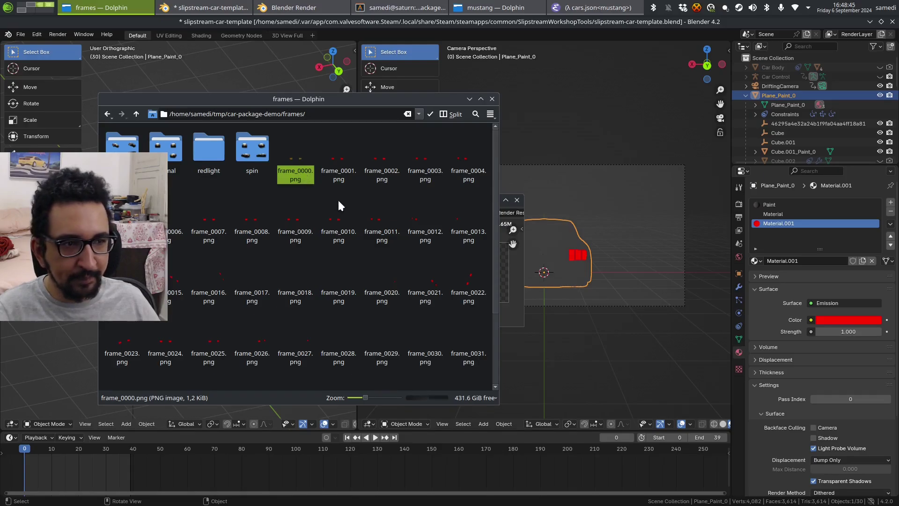
{"action": "left_click", "coordinate": [461, 226], "text": "shift"}
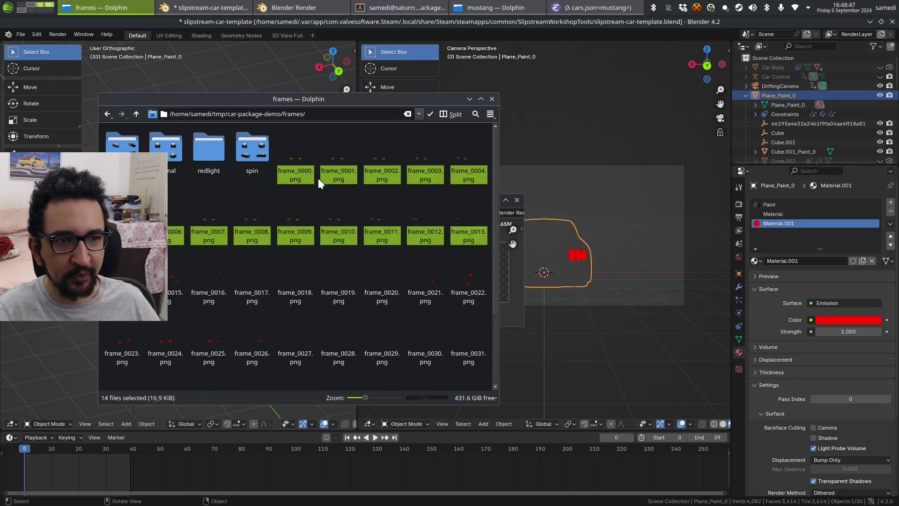
{"action": "left_click_drag", "start_coordinate": [265, 166], "coordinate": [209, 149]}
{"action": "left_click", "coordinate": [242, 152]}
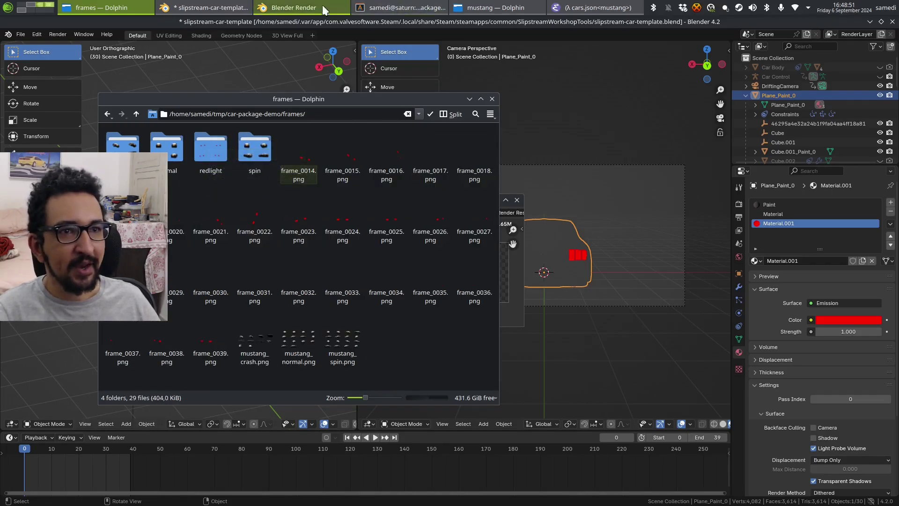
In the terminal, pack the redlight folder's frames into a 4x4 atlas named mustang_redlight using atlas arrange
{"action": "left_click", "coordinate": [400, 7]}
{"action": "type", "text": "atla"}
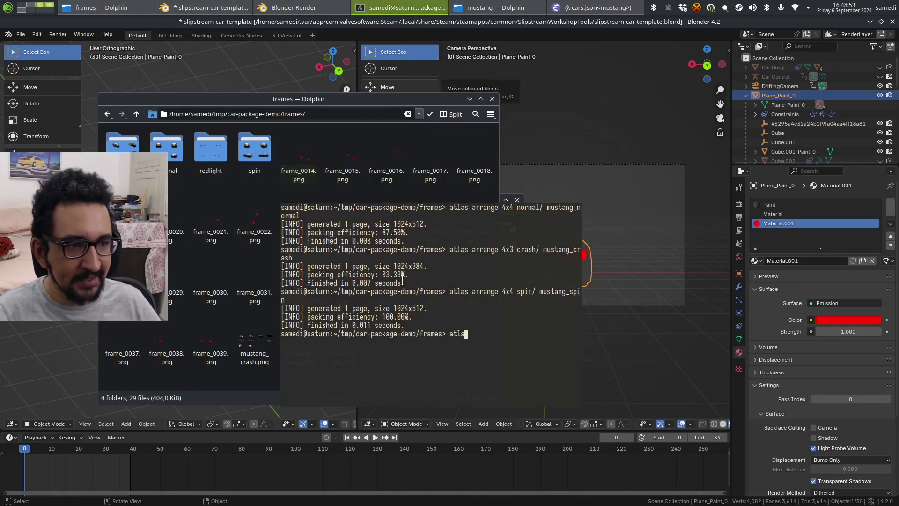
{"action": "type", "text": "s arrange 4x4"}
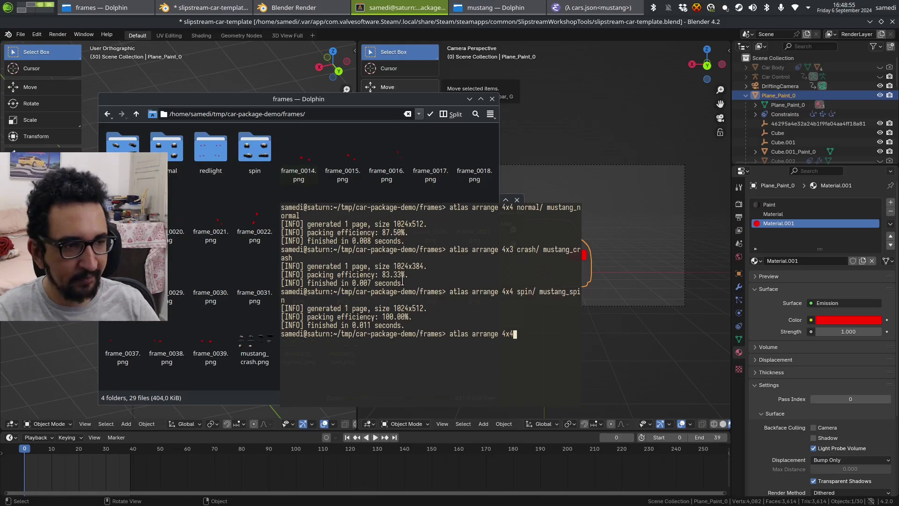
{"action": "type", "text": " redlight/ "}
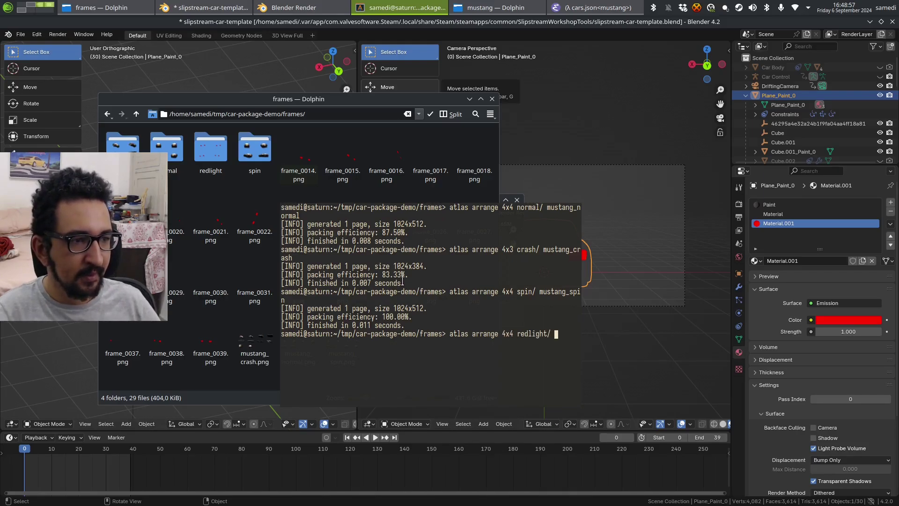
{"action": "type", "text": "mustang_redli"}
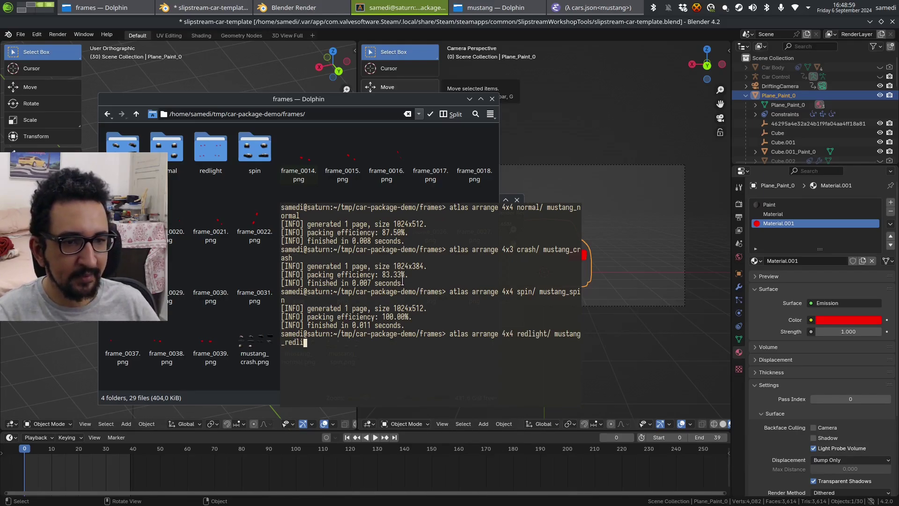
{"action": "type", "text": "ght"}
{"action": "key", "text": "Return"}
In the frames folder in Dolphin, open mustang_redlight.png to check the packed atlas and close the viewer
{"action": "left_click", "coordinate": [265, 253]}
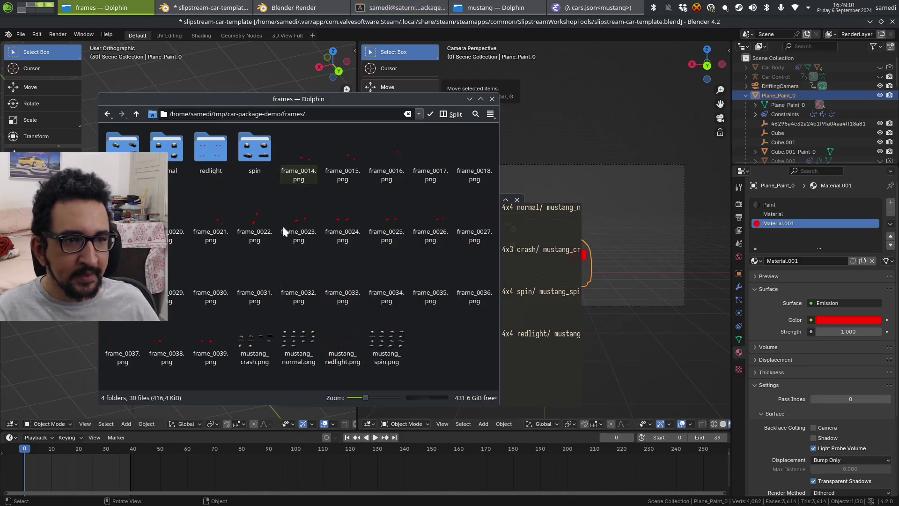
{"action": "double_click", "coordinate": [338, 338]}
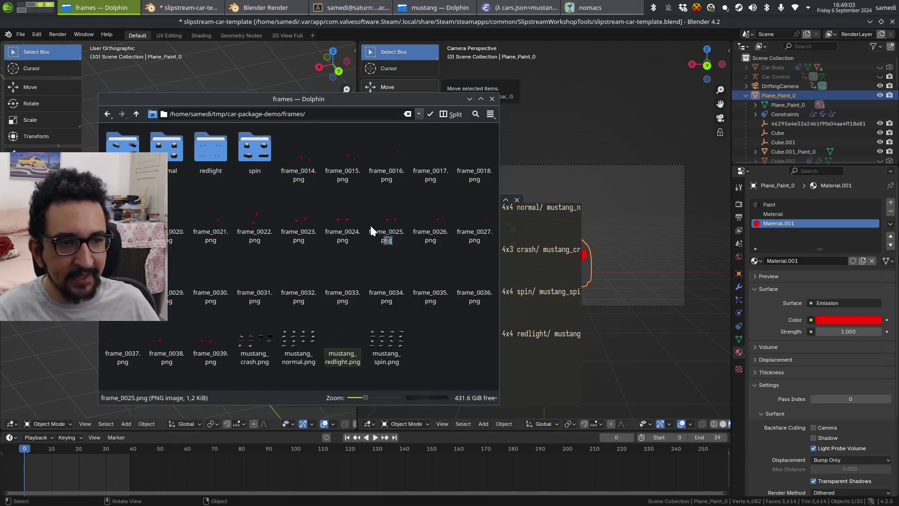
{"action": "left_click", "coordinate": [892, 22]}
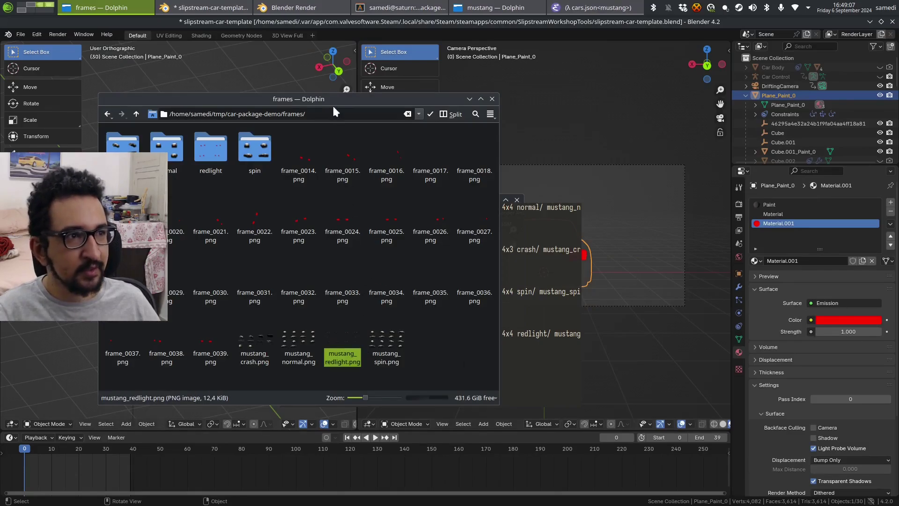
{"action": "left_click", "coordinate": [494, 8]}
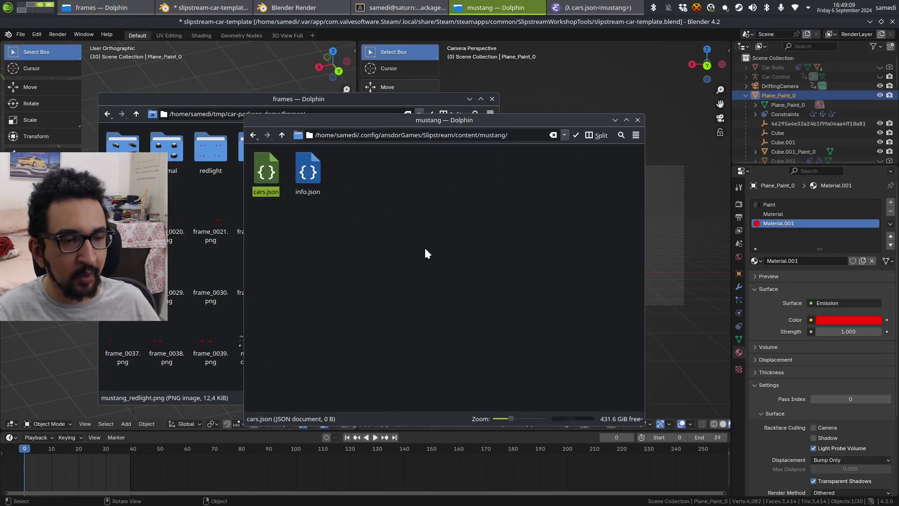
{"action": "left_click", "coordinate": [223, 367]}
{"action": "key", "text": "ctrl+v"}
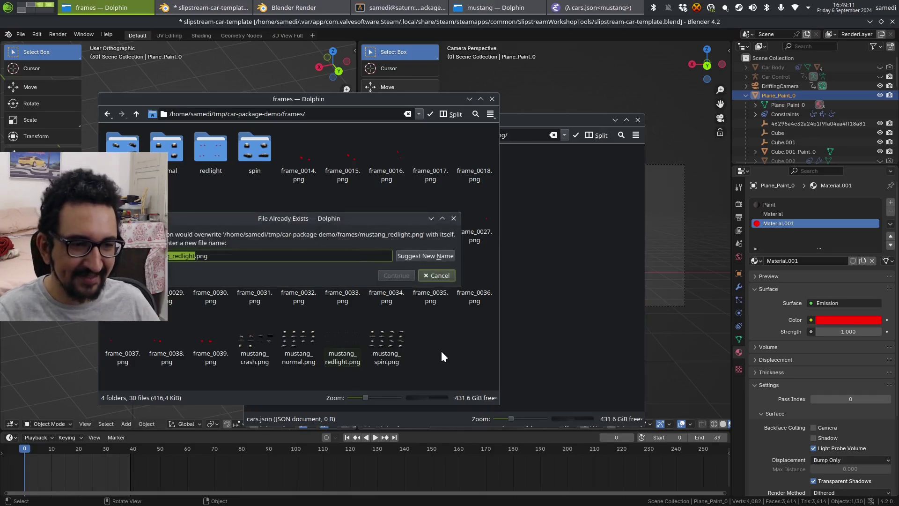
{"action": "left_click", "coordinate": [429, 275]}
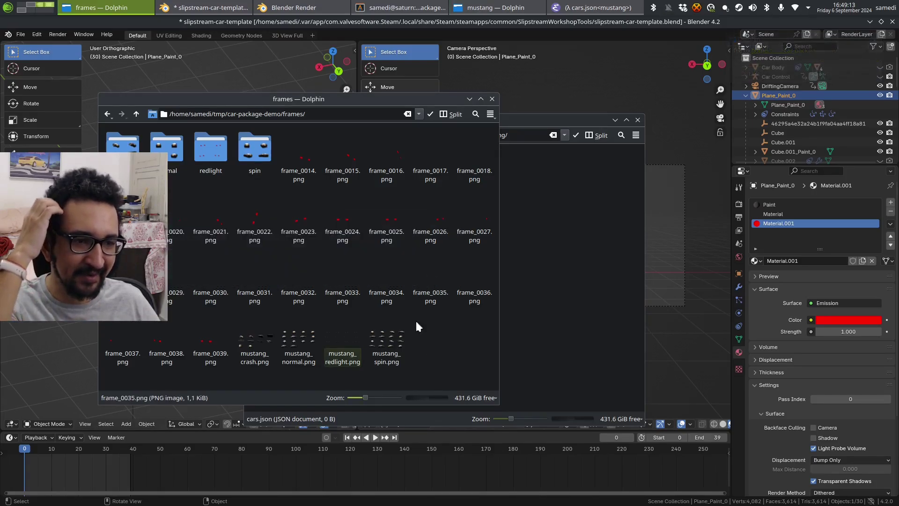
Switch to the mustang cars.json in Emacs and add a RedLightTexture entry set to "mustang_redlight.png" after the Tires line
{"action": "left_click", "coordinate": [553, 239]}
{"action": "key", "text": "alt+Tab"}
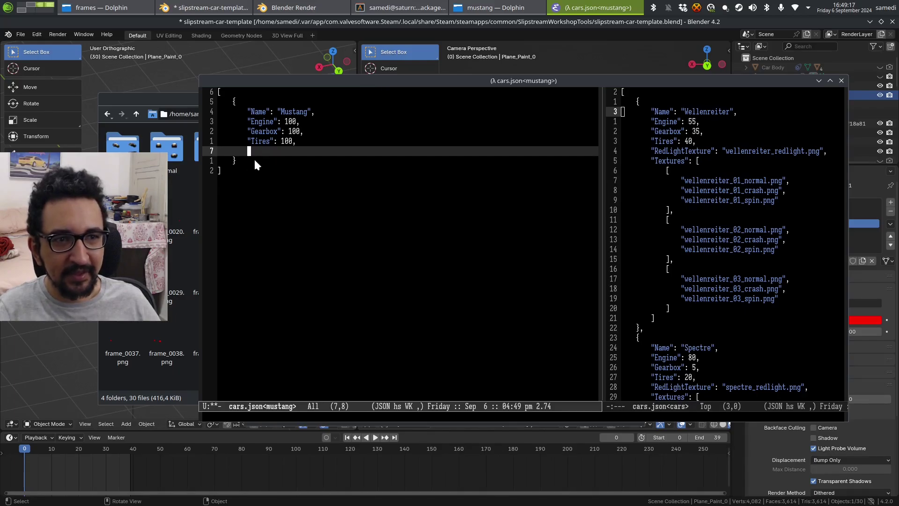
{"action": "left_click_drag", "start_coordinate": [324, 90], "coordinate": [287, 121]}
{"action": "left_click", "coordinate": [295, 161]}
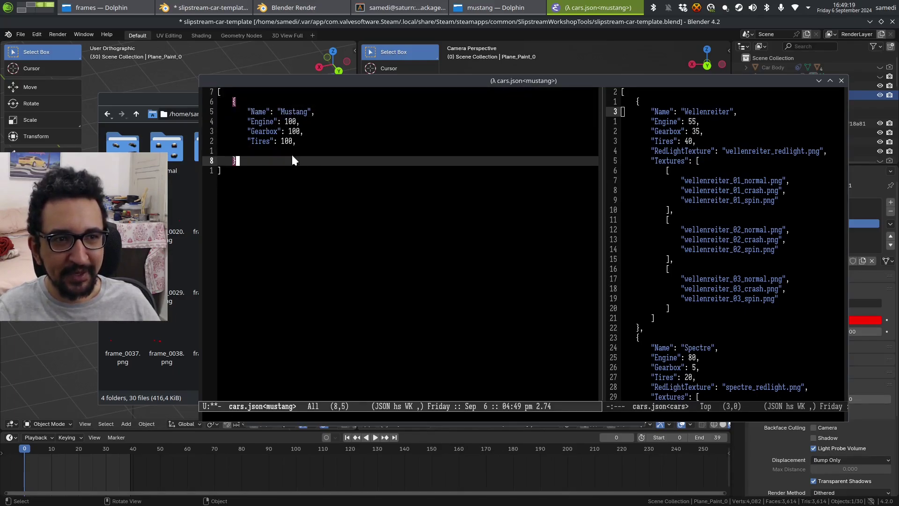
{"action": "left_click", "coordinate": [281, 142]}
{"action": "left_click", "coordinate": [284, 150]}
{"action": "left_click_drag", "start_coordinate": [339, 80], "coordinate": [287, 105]}
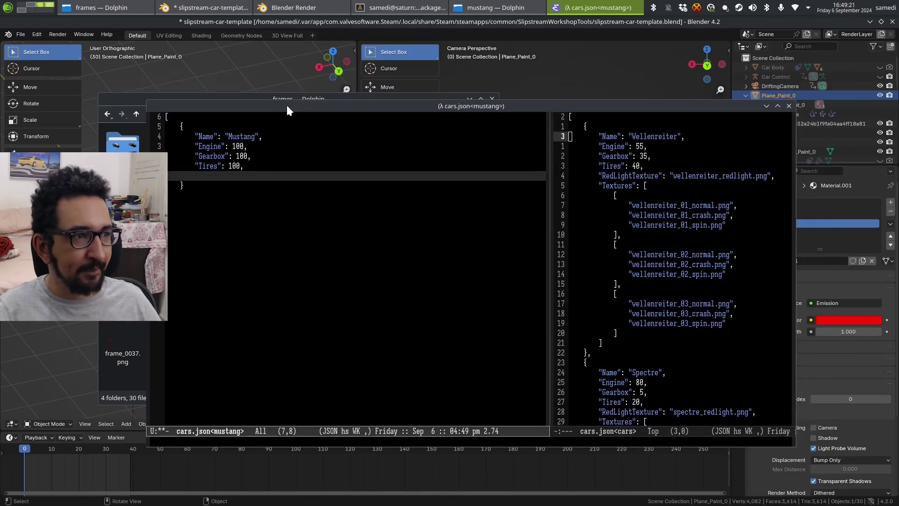
{"action": "type", "text": "\""}
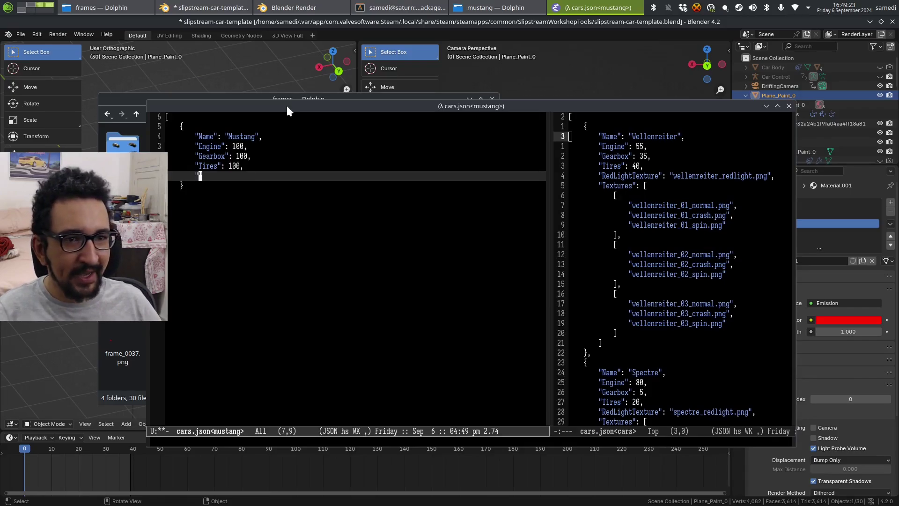
{"action": "type", "text": "RedLight"}
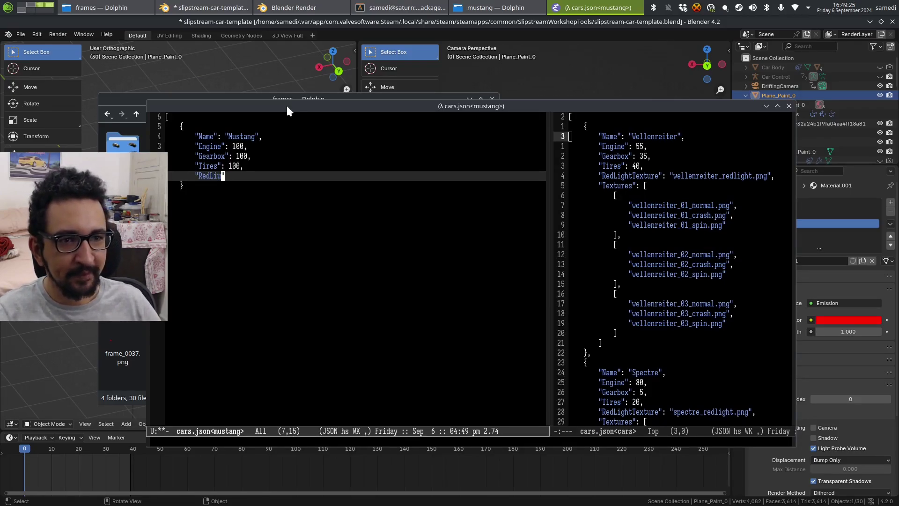
{"action": "type", "text": "Texture\""}
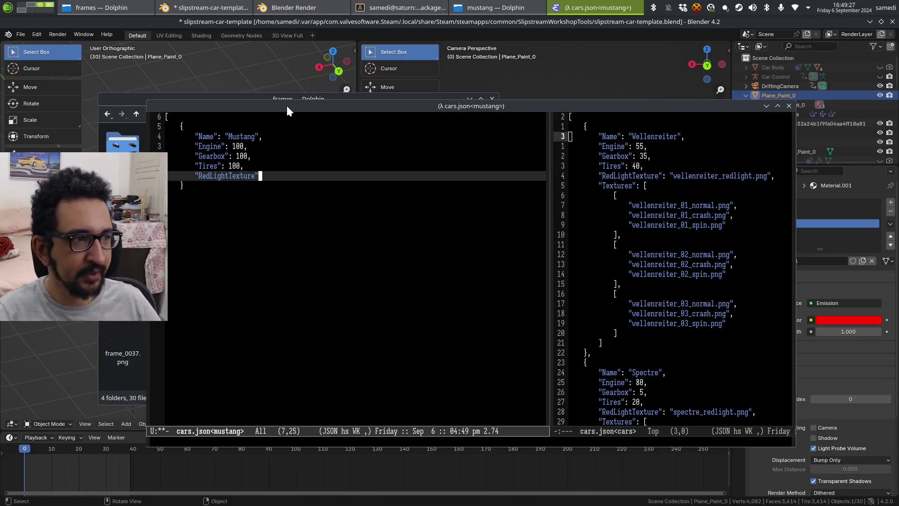
{"action": "type", "text": ": \"must"}
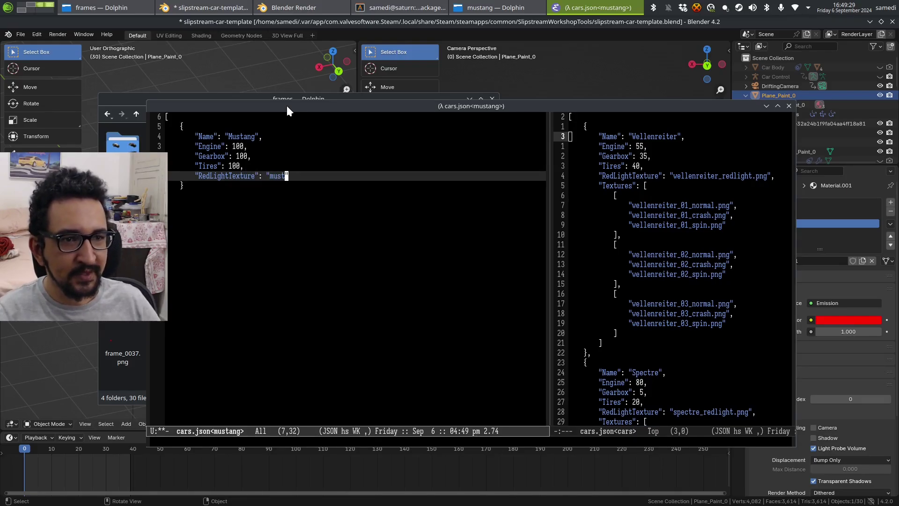
{"action": "type", "text": "ang_redlight.p"}
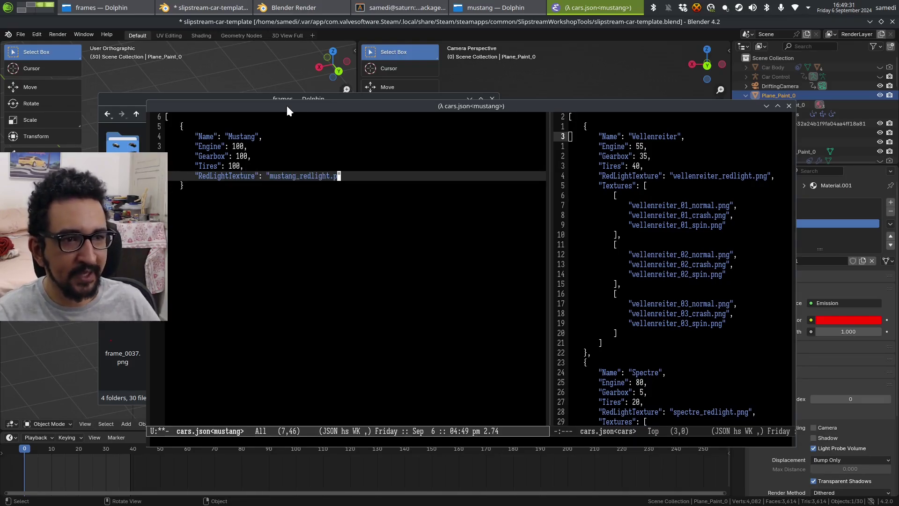
{"action": "type", "text": "ng\""}
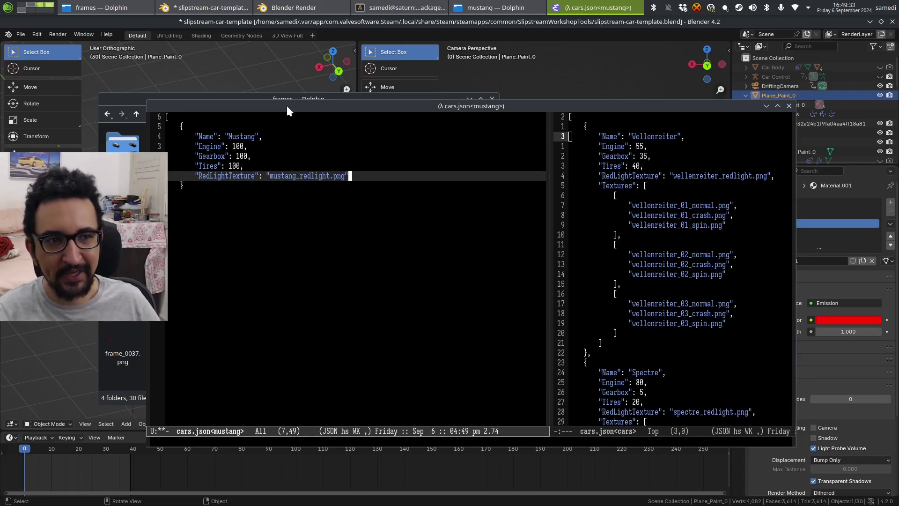
{"action": "type", "text": ","}
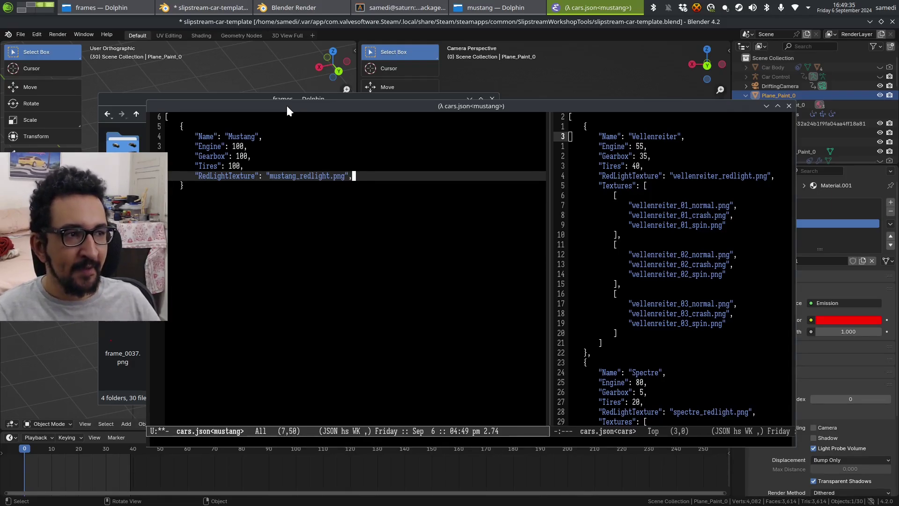
Add a Textures key after RedLightTexture, holding an array with one empty nested array inside it
{"action": "key", "text": "Return"}
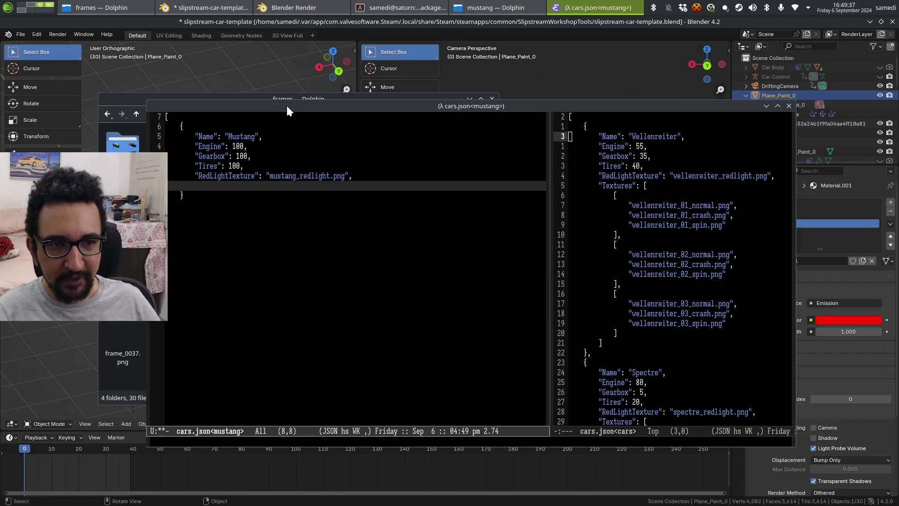
{"action": "type", "text": "Te"}
{"action": "key", "text": "BackSpace"}
{"action": "key", "text": "BackSpace"}
{"action": "type", "text": "\""}
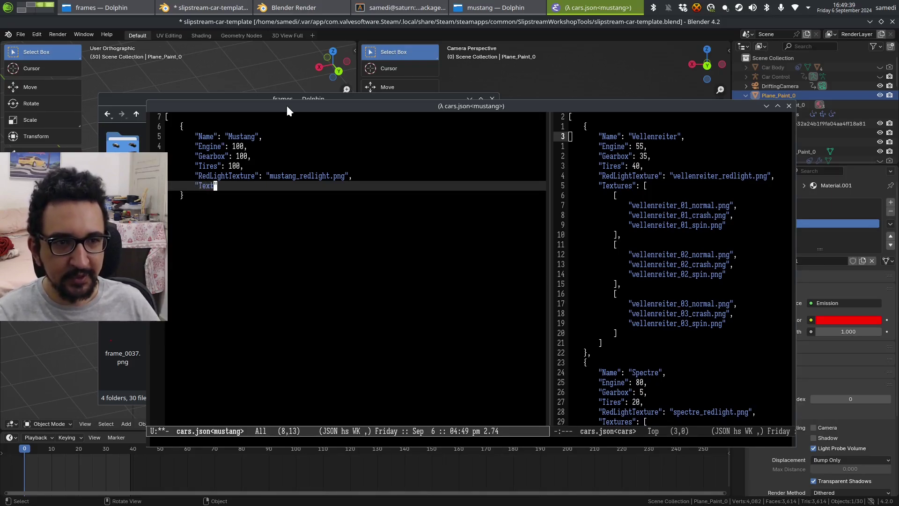
{"action": "type", "text": "Textures\": ["}
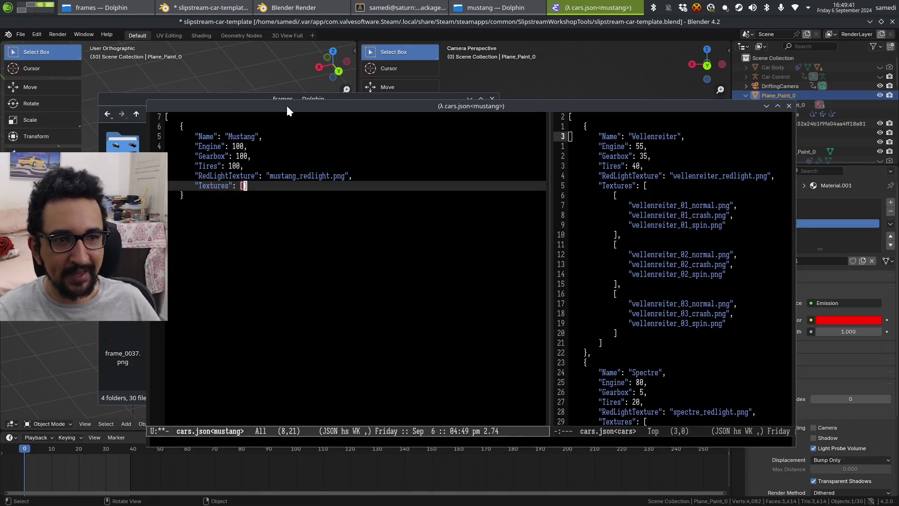
{"action": "key", "text": "Return"}
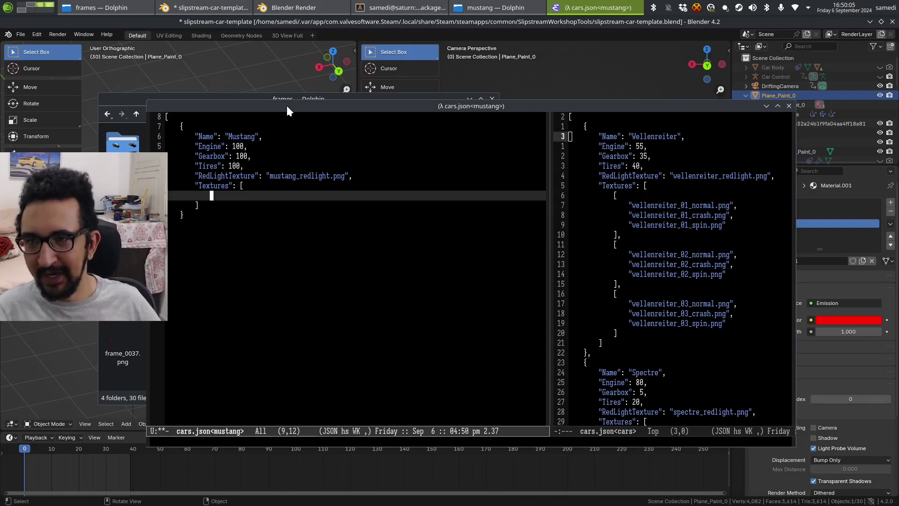
{"action": "type", "text": "["}
{"action": "key", "text": "Return"}
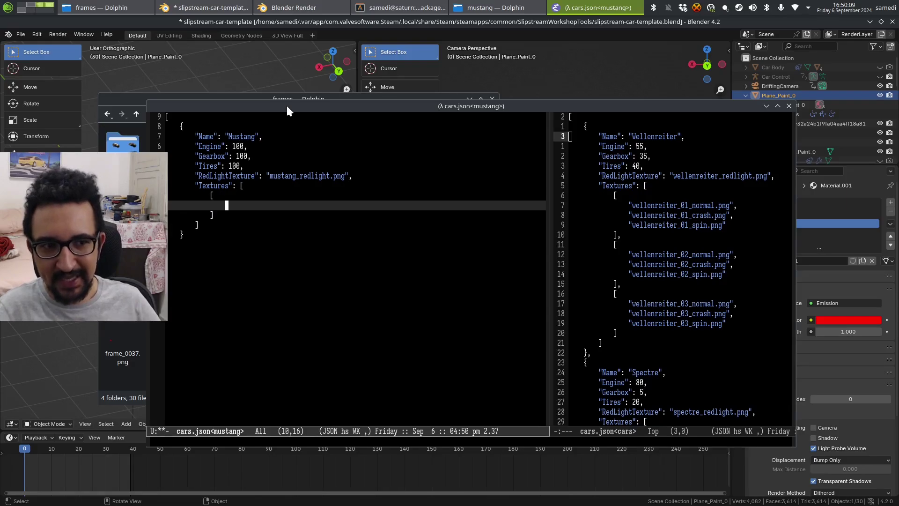
Enter "mustang_normal.png" and the crash texture's file name as the first two items of the nested Textures array
{"action": "type", "text": "\""}
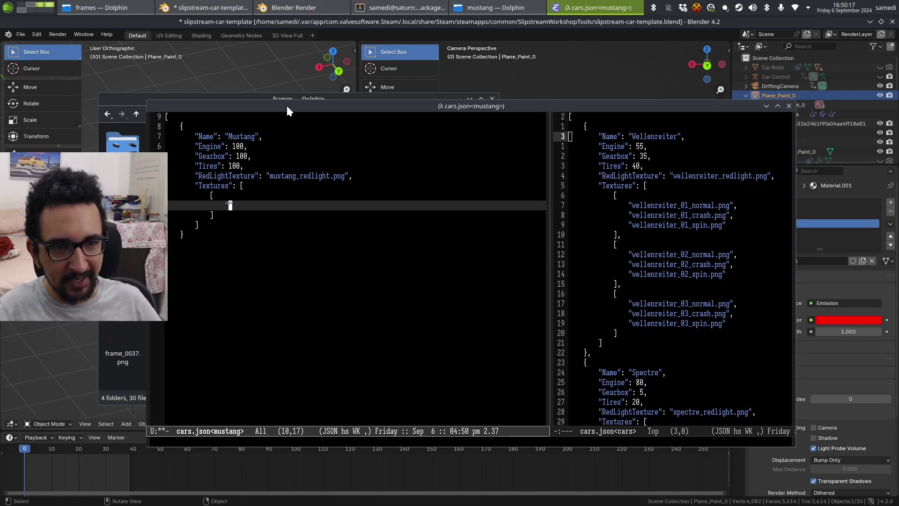
{"action": "type", "text": "mustang_norma"}
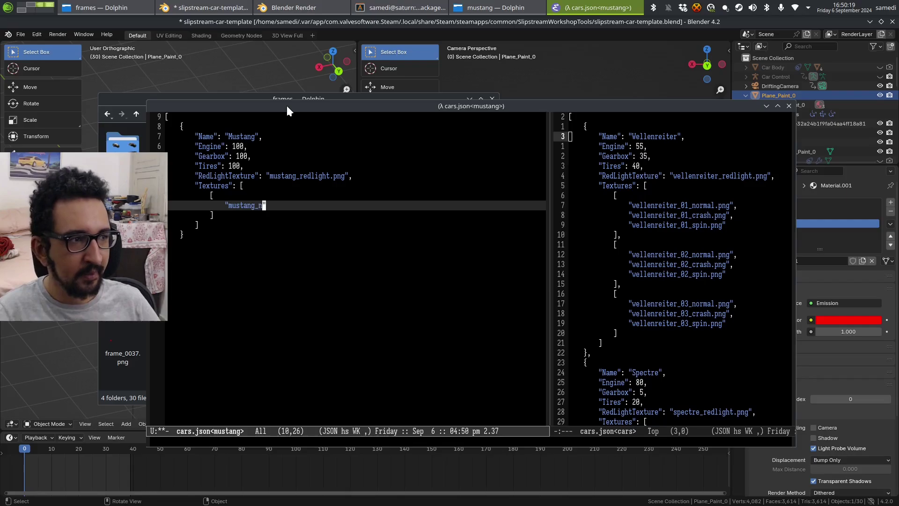
{"action": "type", "text": "l.png\","}
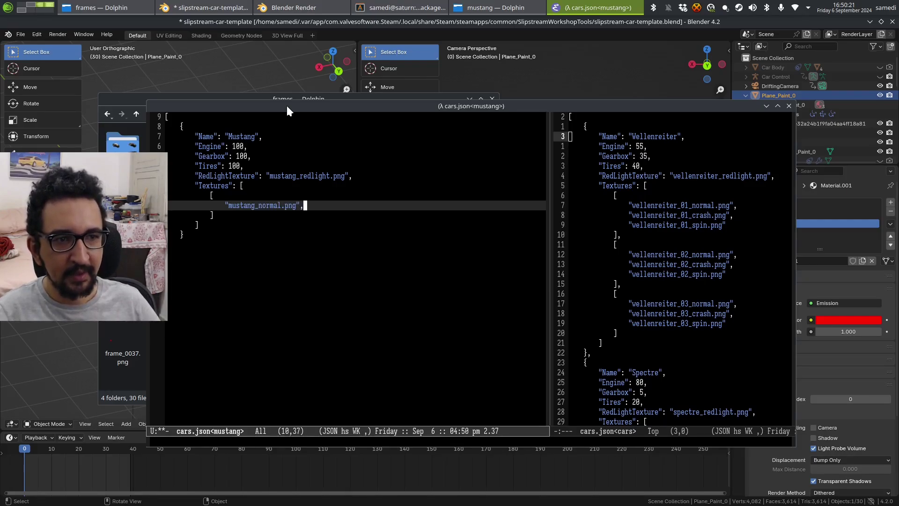
{"action": "key", "text": "Return"}
{"action": "type", "text": "\"mustand_"}
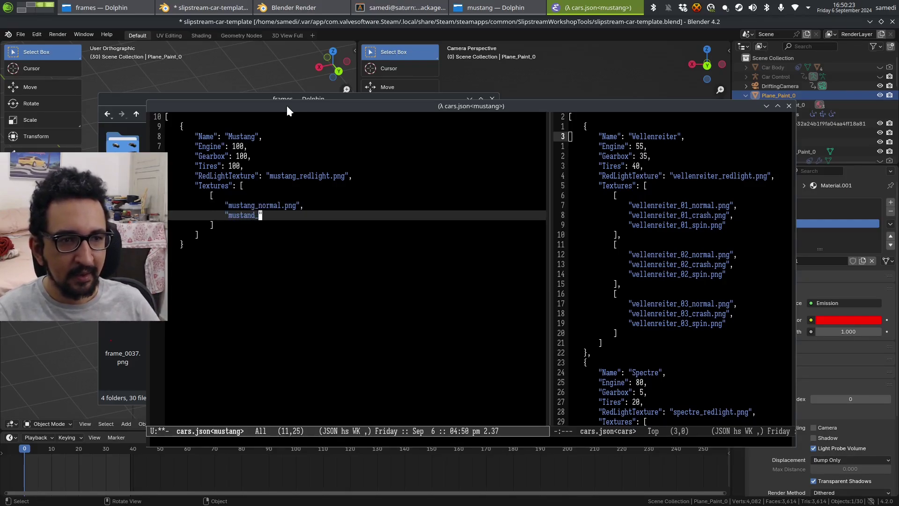
{"action": "type", "text": "crash.png\","}
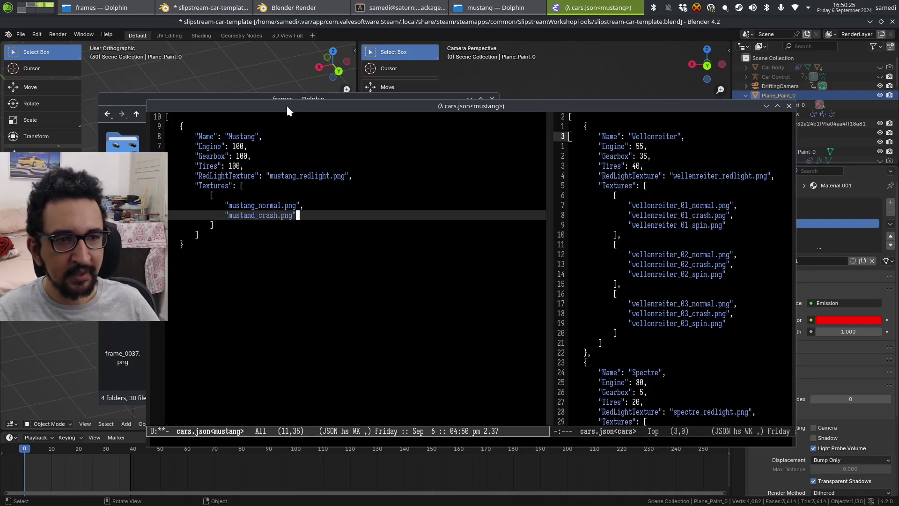
Start an empty third string in the nested array and correct the second file name to "mustang_crash.png"
{"action": "key", "text": "Return"}
{"action": "type", "text": "\""}
{"action": "key", "text": "Up"}
{"action": "key", "text": "Right"}
{"action": "key", "text": "Right"}
{"action": "key", "text": "Right"}
{"action": "key", "text": "Right"}
{"action": "key", "text": "Right"}
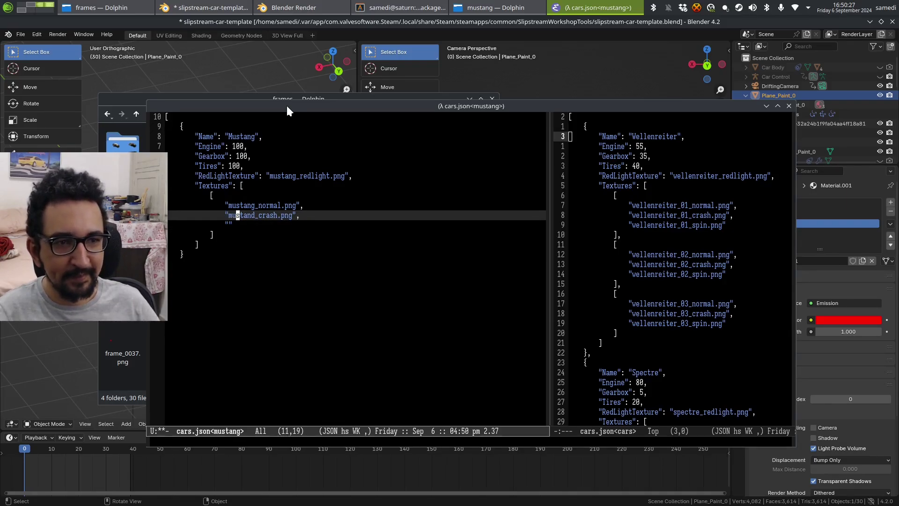
{"action": "key", "text": "Right"}
{"action": "key", "text": "Delete"}
{"action": "type", "text": "g"}
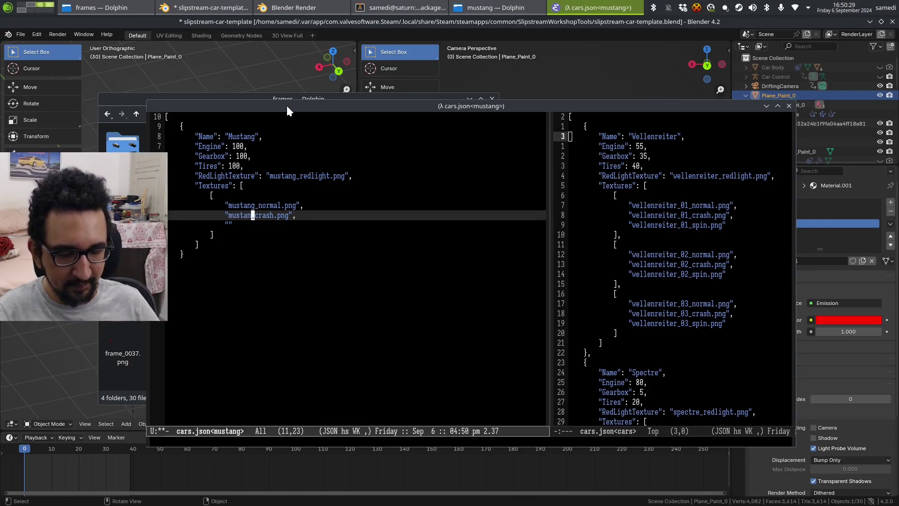
Fill the third string of the nested Textures array with "mustang_spin.png"
{"action": "key", "text": "Down"}
{"action": "key", "text": "Left"}
{"action": "type", "text": "mustang_"}
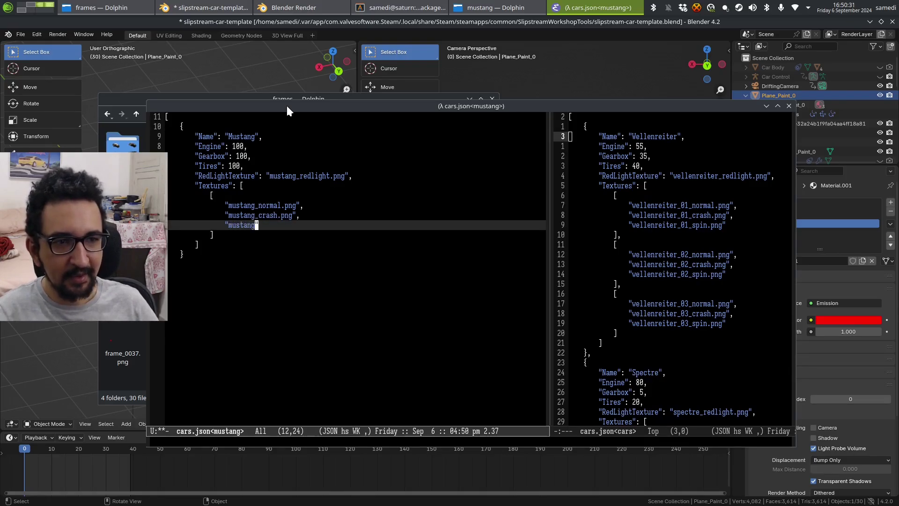
{"action": "type", "text": "spin."}
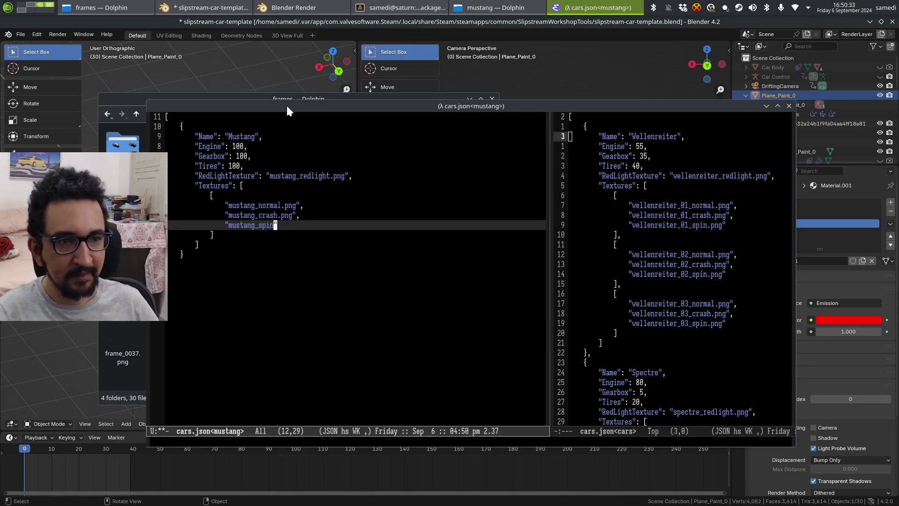
{"action": "type", "text": "png"}
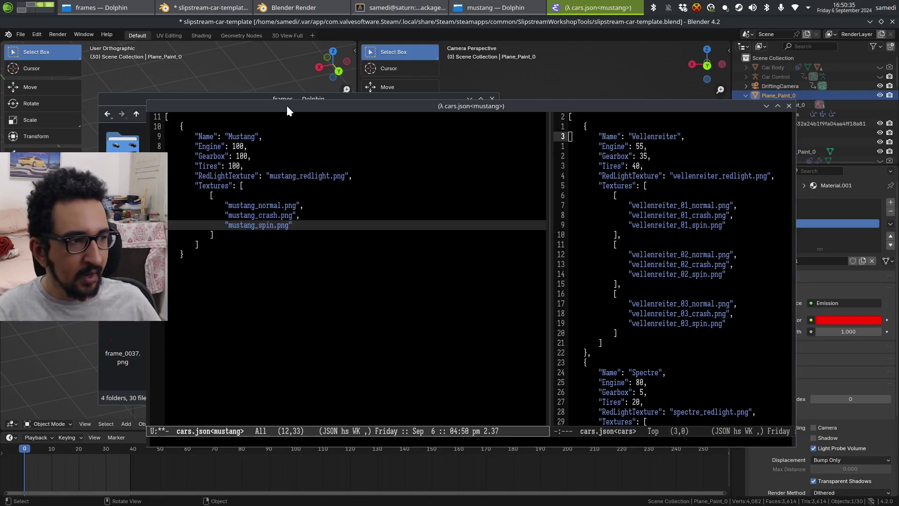
Check the three texture file names and the closing brackets of the Textures array in the mustang cars.json
{"action": "key", "text": "Right"}
{"action": "key", "text": "Up"}
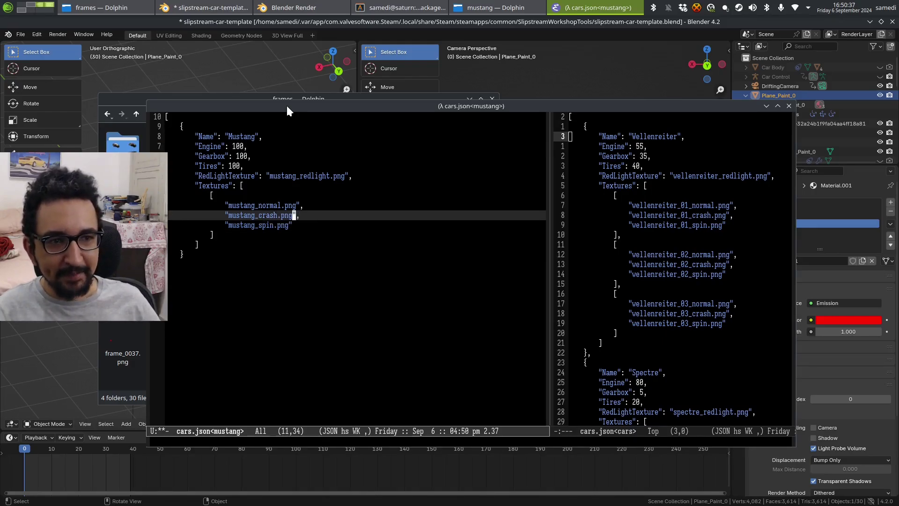
{"action": "key", "text": "Up"}
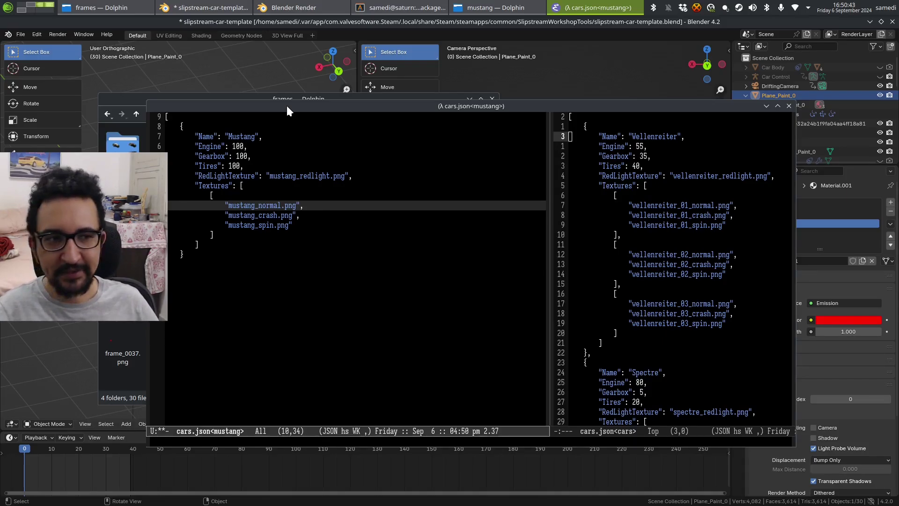
{"action": "key", "text": "Down"}
{"action": "key", "text": "Down"}
{"action": "key", "text": "Down"}
{"action": "key", "text": "Down"}
{"action": "key", "text": "Down"}
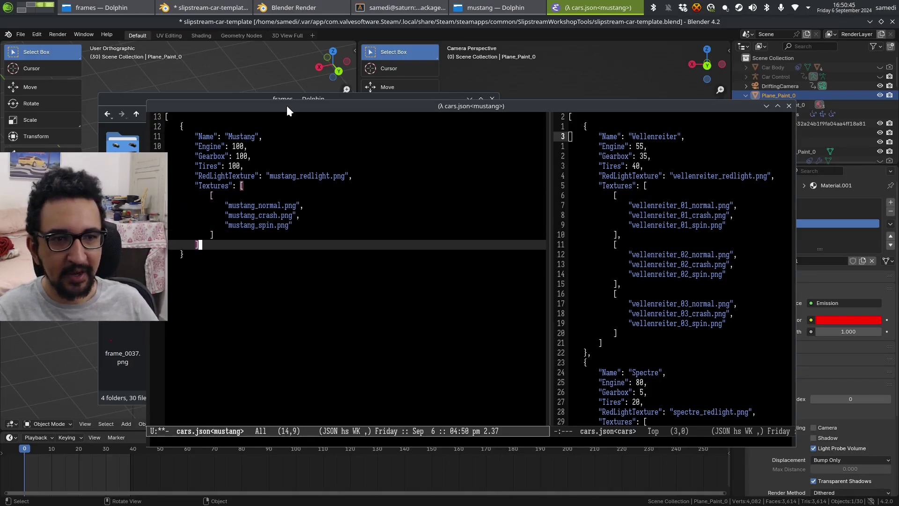
{"action": "key", "text": "Up"}
{"action": "key", "text": "Up"}
{"action": "key", "text": "Up"}
{"action": "key", "text": "Up"}
{"action": "key", "text": "Up"}
{"action": "key", "text": "Up"}
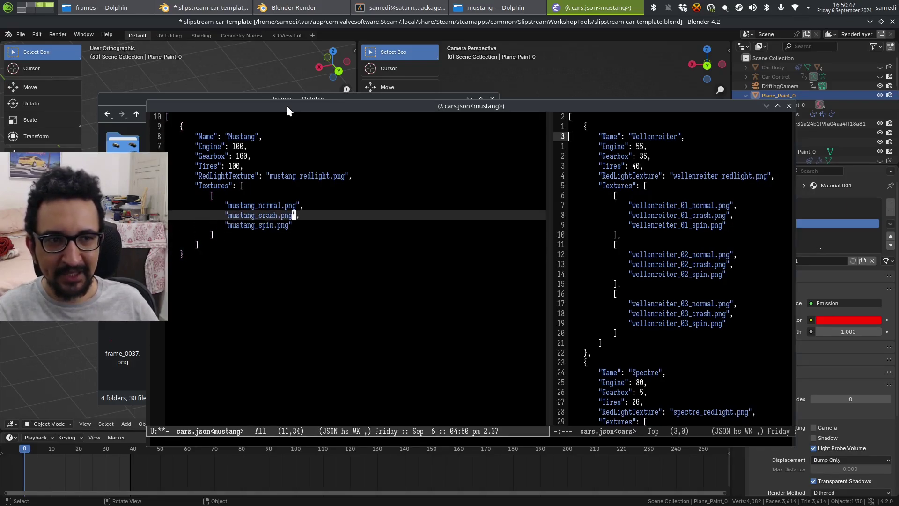
{"action": "key", "text": "Up"}
Save the mustang cars.json and close the text editor window
{"action": "key", "text": "ctrl+x"}
{"action": "key", "text": "ctrl+s"}
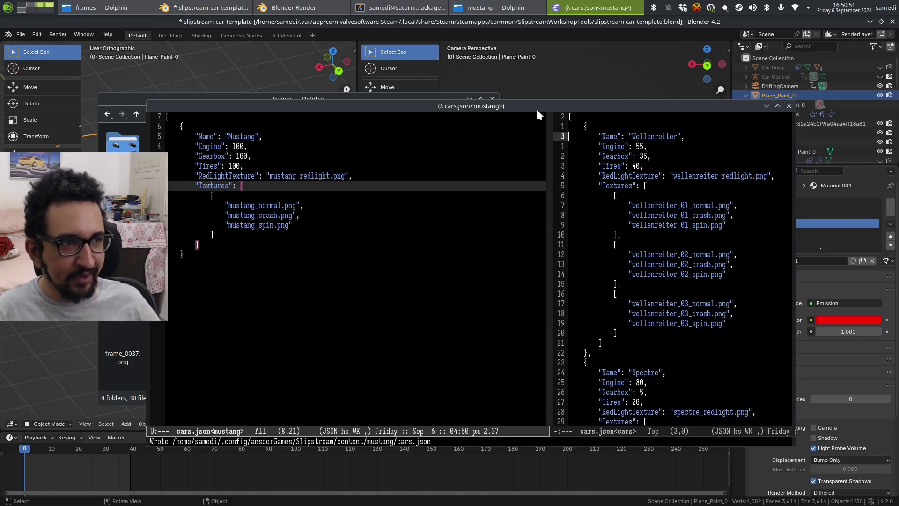
{"action": "left_click", "coordinate": [787, 103]}
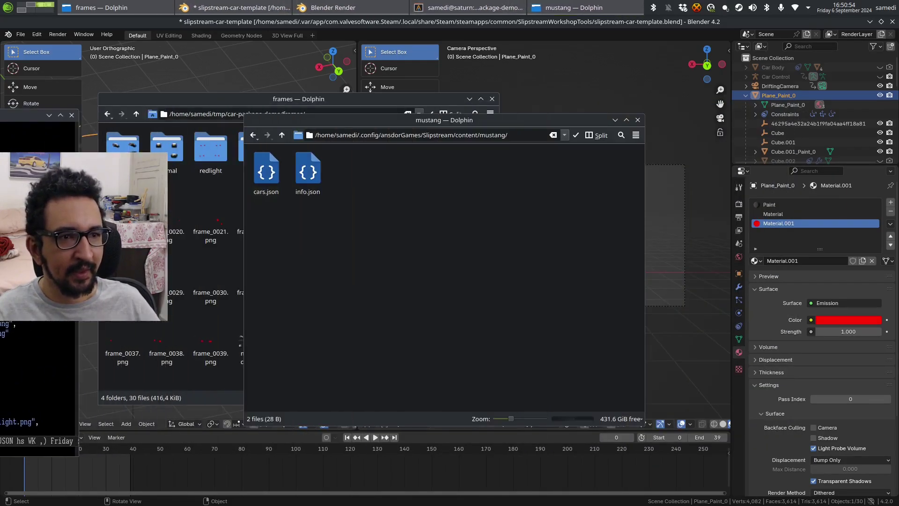
{"action": "left_click_drag", "start_coordinate": [0, 116], "coordinate": [564, 107]}
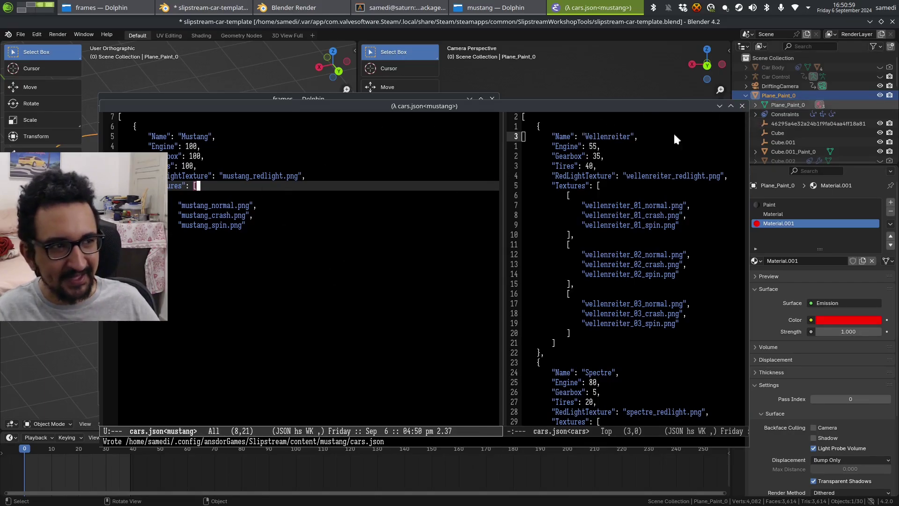
{"action": "left_click", "coordinate": [742, 106]}
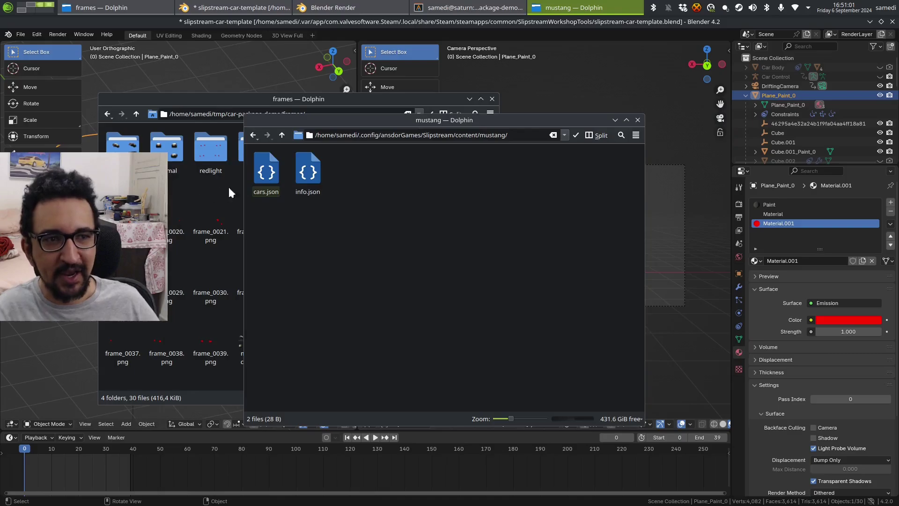
In Dolphin, move mustang_crash.png, mustang_normal.png, mustang_redlight.png and mustang_spin.png from the frames folder into the mustang content folder
{"action": "left_click", "coordinate": [218, 114]}
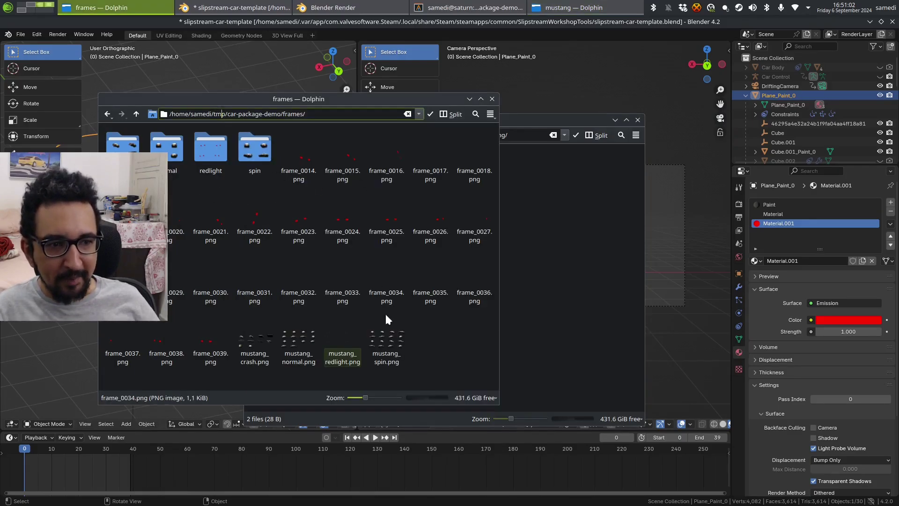
{"action": "left_click", "coordinate": [269, 353]}
{"action": "left_click", "coordinate": [402, 345], "text": "shift"}
{"action": "left_click", "coordinate": [580, 261]}
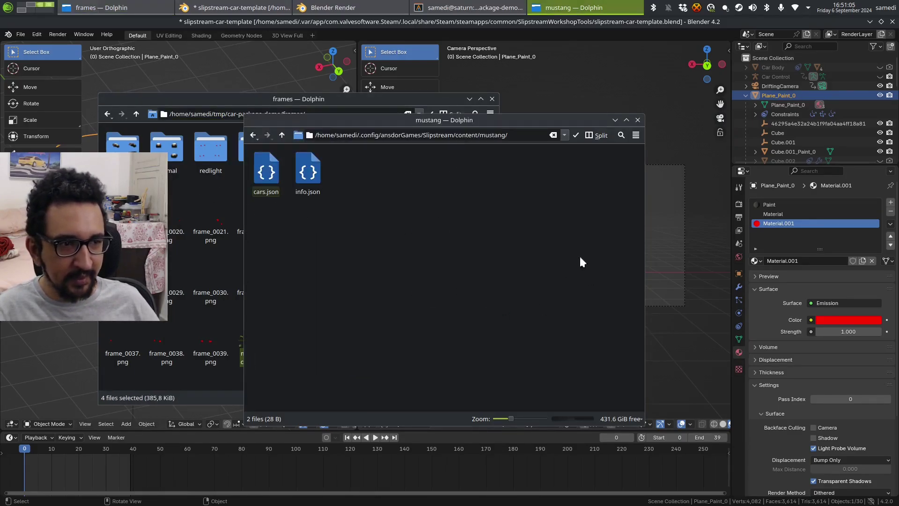
{"action": "key", "text": "ctrl+v"}
{"action": "left_click", "coordinate": [584, 250]}
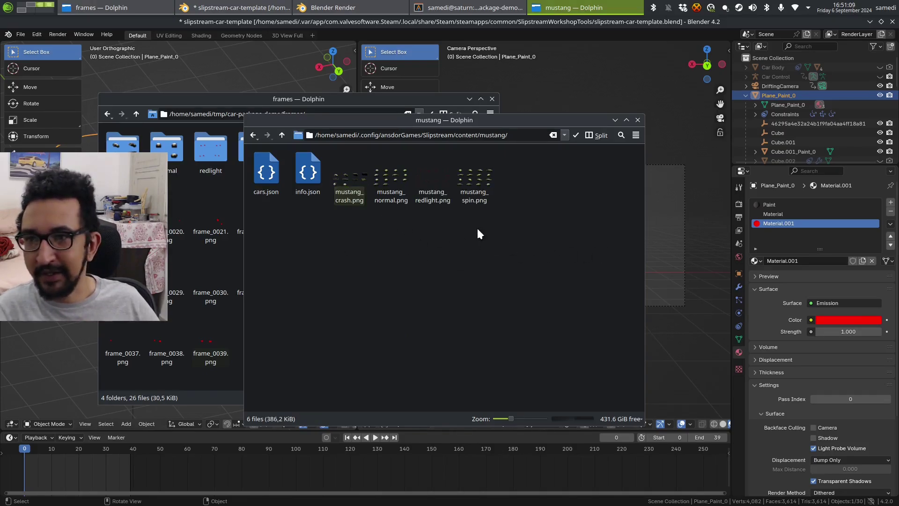
Open a terminal, change to proj/slipstream-fna/ and run make to launch Slipstream
{"action": "key", "text": "ctrl+alt+t"}
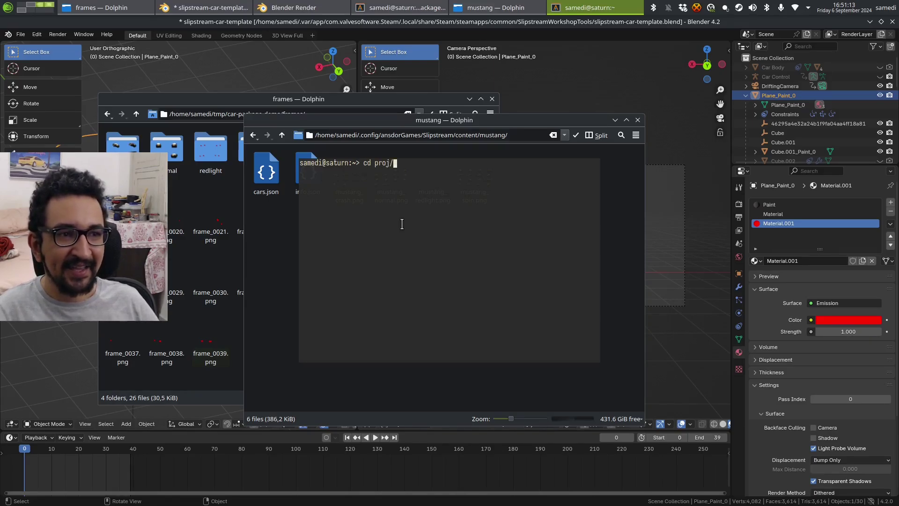
{"action": "type", "text": "cd proj/sl"}
{"action": "key", "text": "Tab"}
{"action": "key", "text": "Return"}
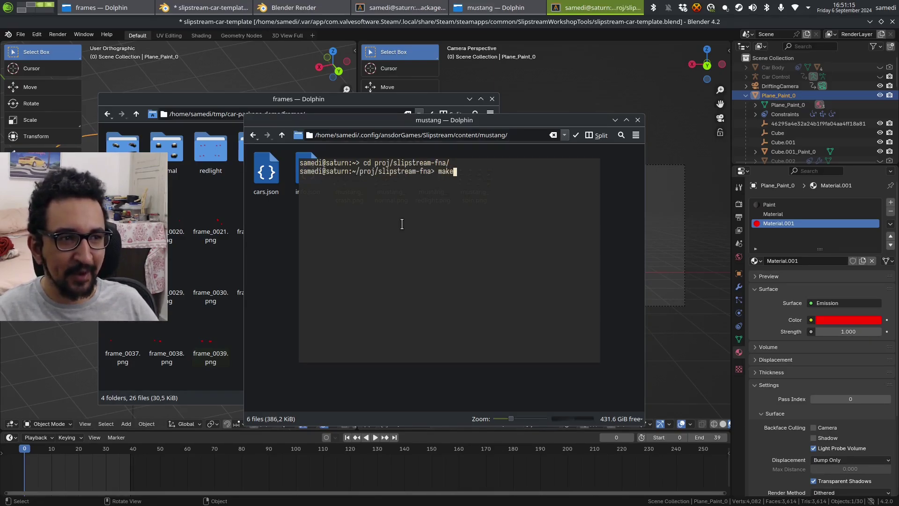
{"action": "type", "text": "make"}
{"action": "key", "text": "Return"}
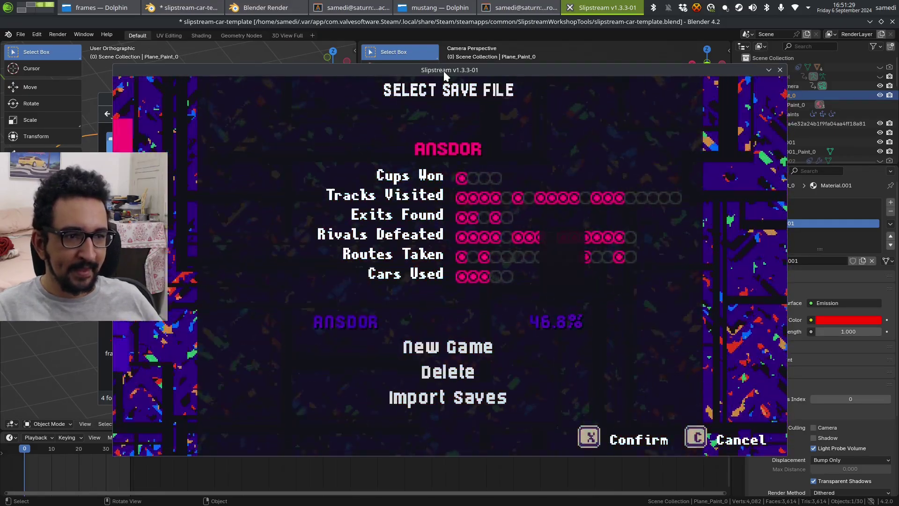
Load the existing save file in Slipstream and choose the Single Race mode
{"action": "key", "text": "x"}
{"action": "key", "text": "x"}
{"action": "key", "text": "Down"}
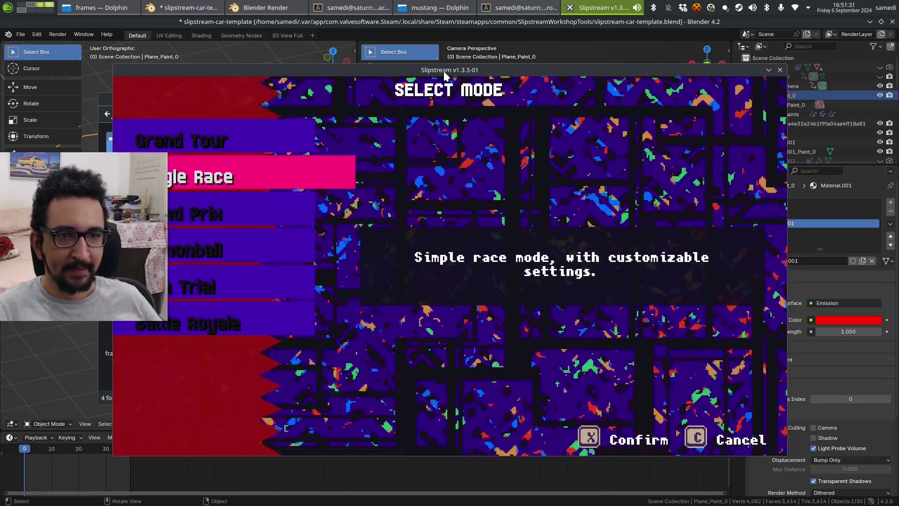
{"action": "key", "text": "x"}
Browse the track list and choose a track for the single race
{"action": "key", "text": "Up"}
{"action": "key", "text": "Up"}
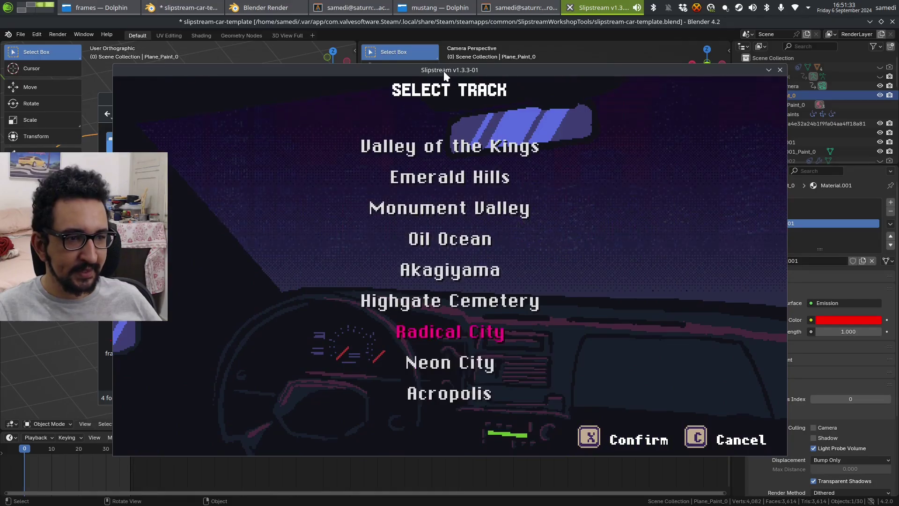
{"action": "key", "text": "Up"}
{"action": "key", "text": "Down"}
{"action": "key", "text": "Down"}
{"action": "key", "text": "Up"}
{"action": "key", "text": "Up"}
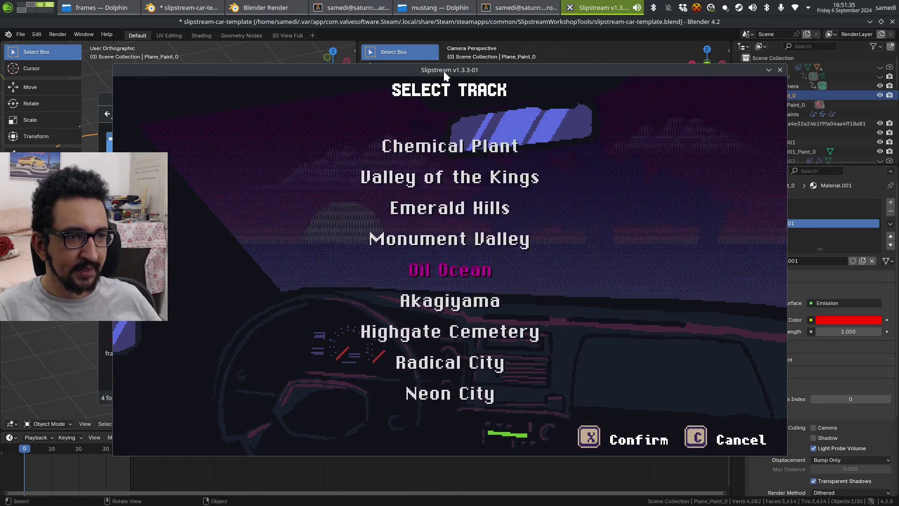
{"action": "key", "text": "Up"}
{"action": "key", "text": "Up"}
{"action": "key", "text": "Down"}
{"action": "key", "text": "Down"}
{"action": "key", "text": "x"}
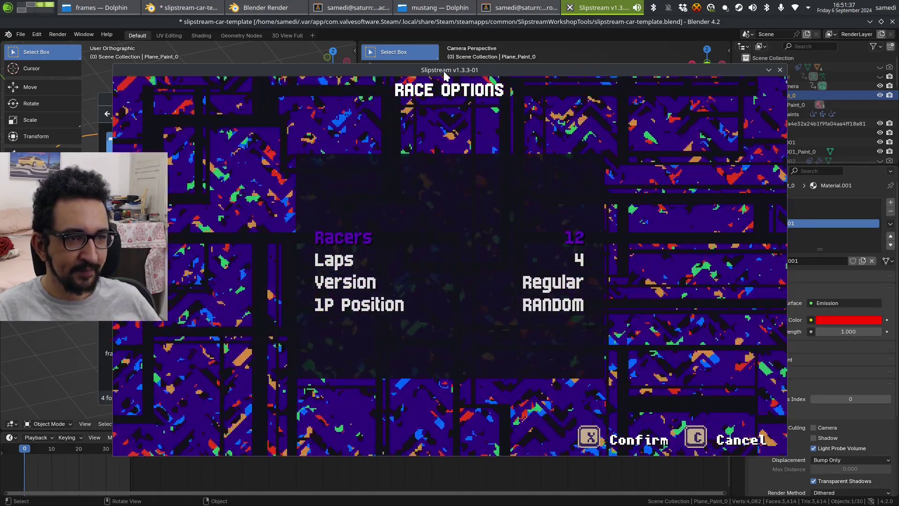
Accept the race options and choose the Mustang as the car for the race
{"action": "key", "text": "x"}
{"action": "key", "text": "Left"}
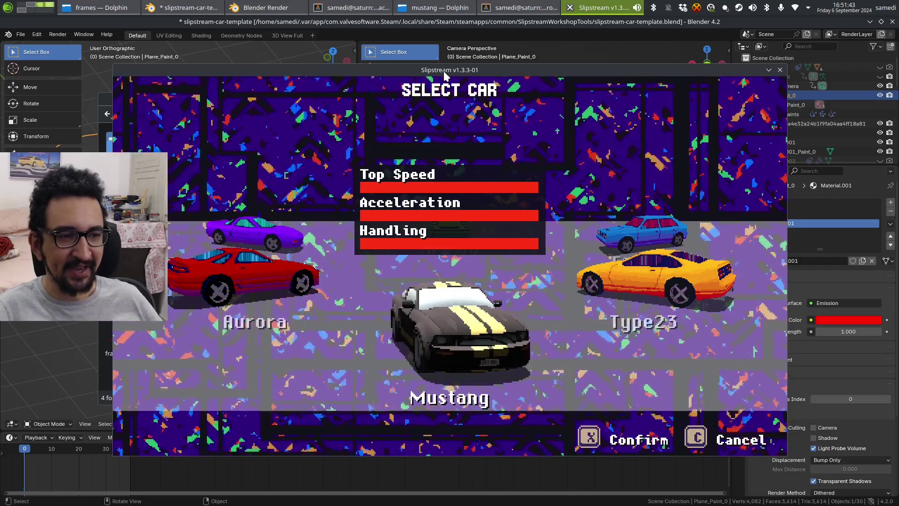
{"action": "key", "text": "x"}
{"action": "key", "text": "x"}
{"action": "key", "text": "x"}
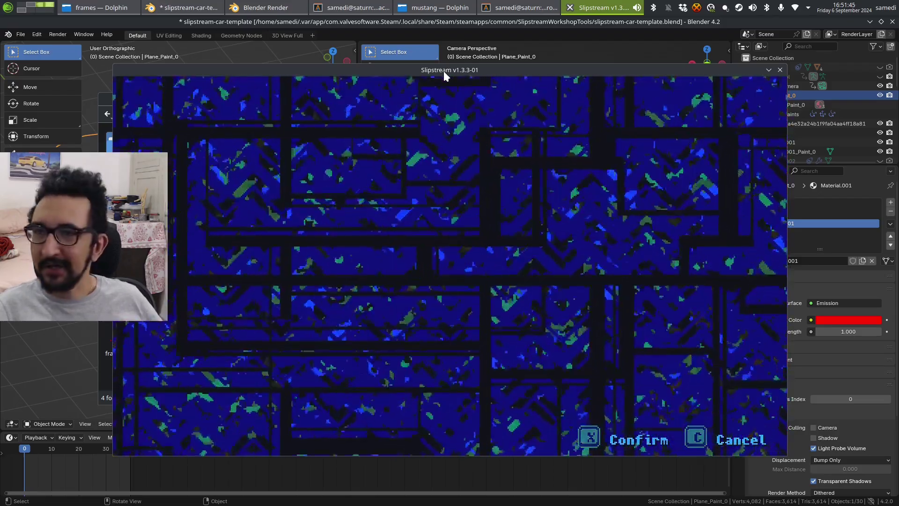